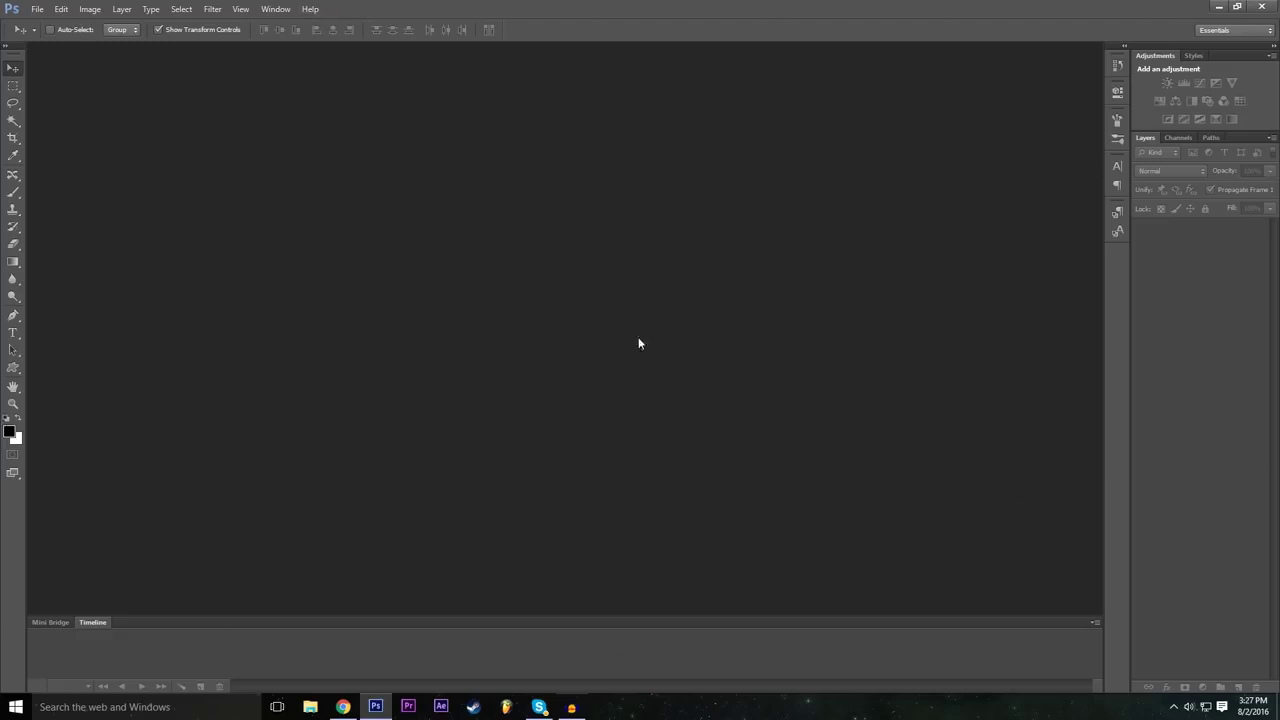
Apply the Essentials (Default) workspace layout.
click(279, 8)
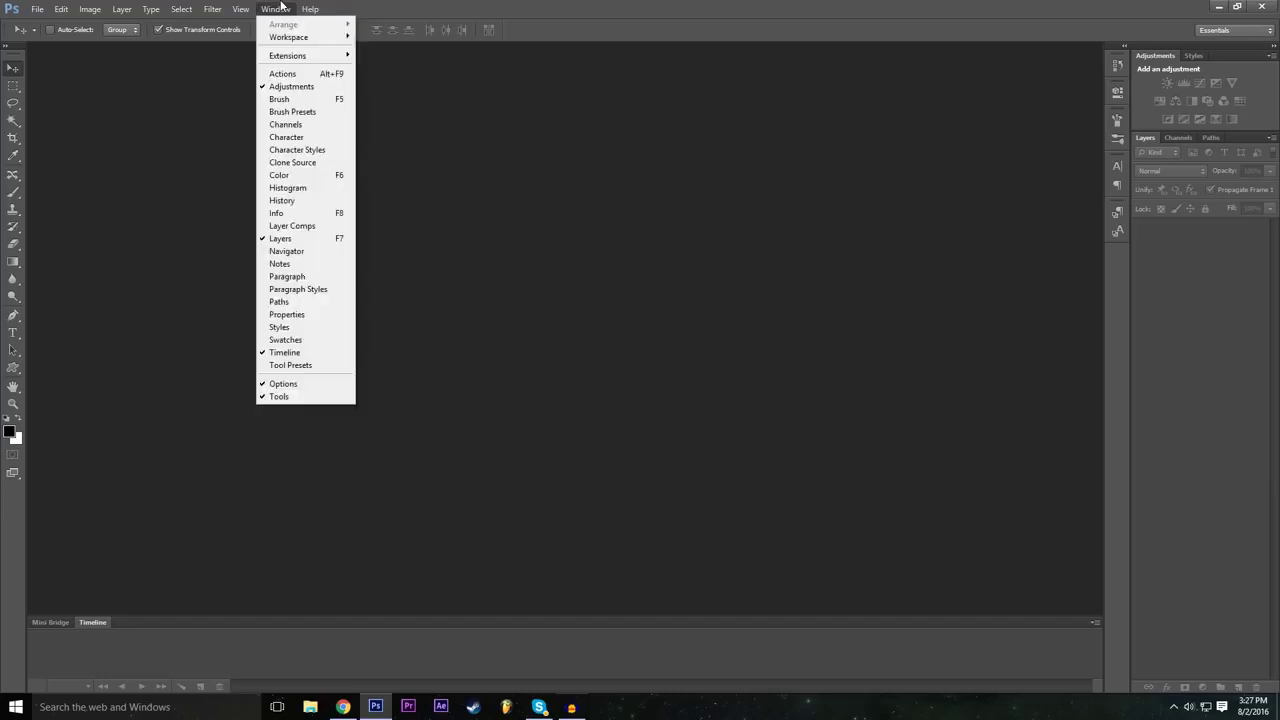
mouse_move(305, 40)
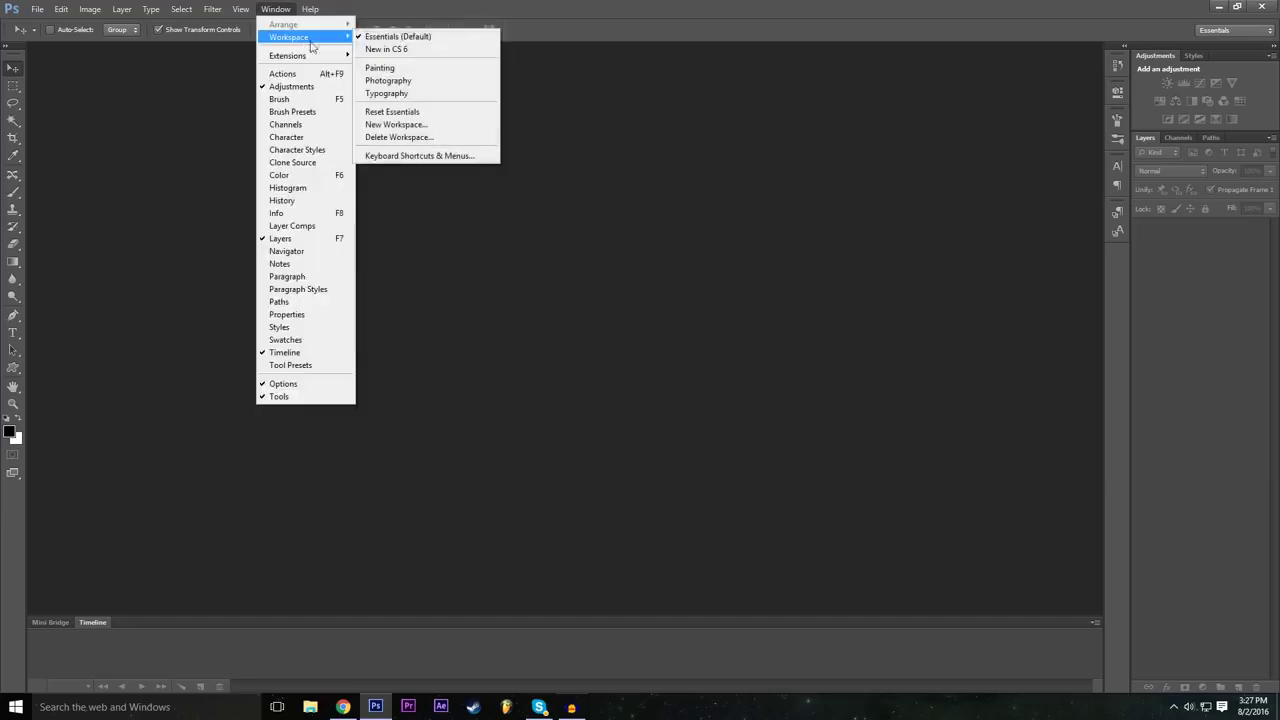
click(433, 40)
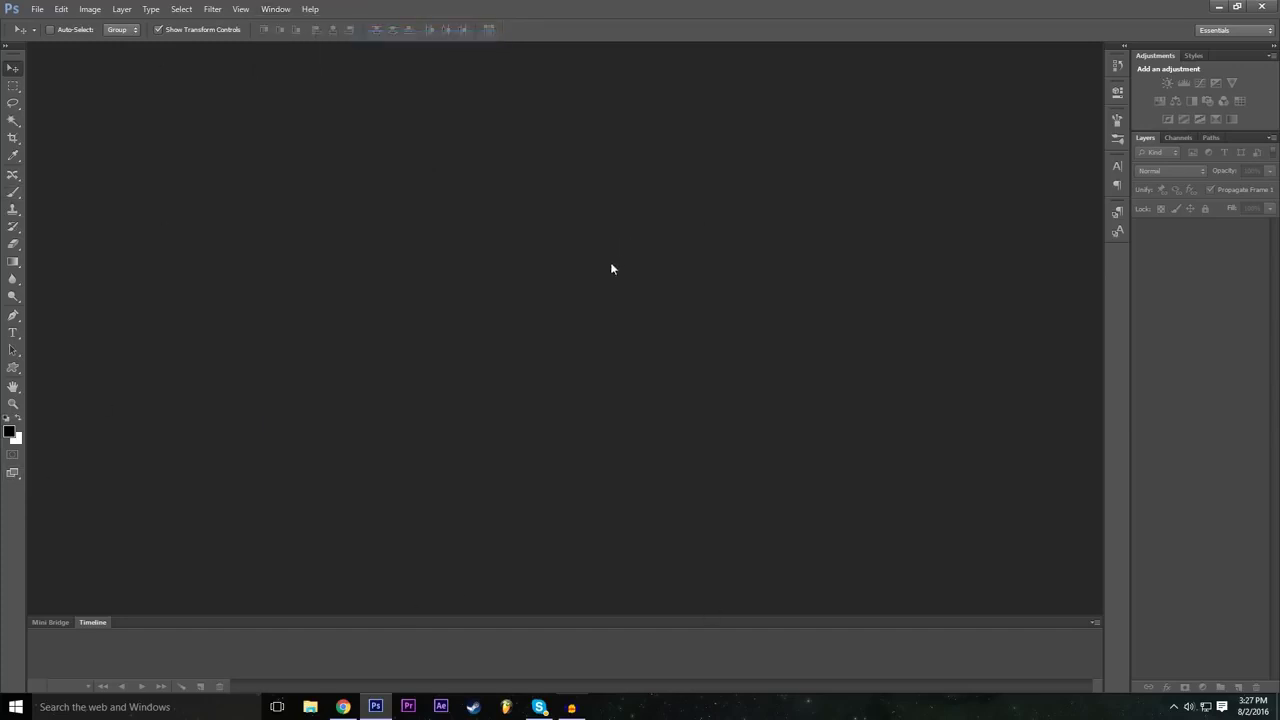
Start a new document, collapse its advanced options and name it "Example".
click(36, 8)
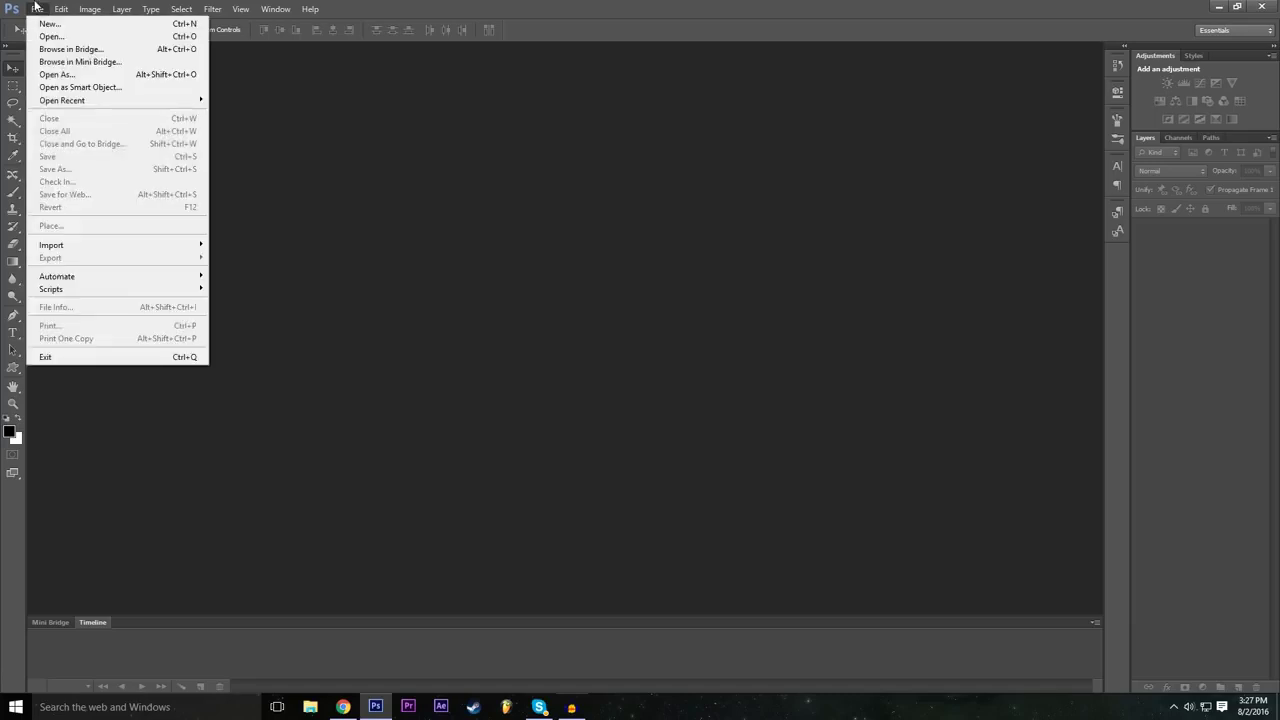
click(50, 23)
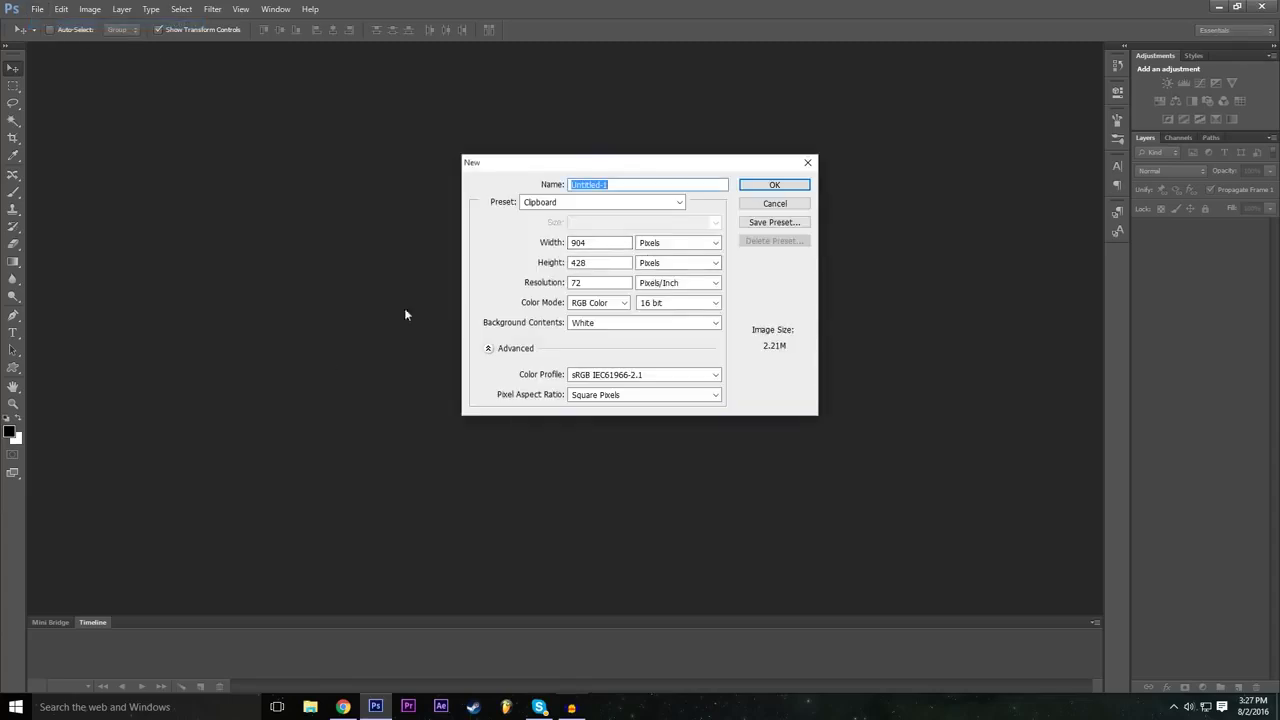
click(488, 348)
click(633, 188)
drag(633, 188, 471, 197)
text(Example)
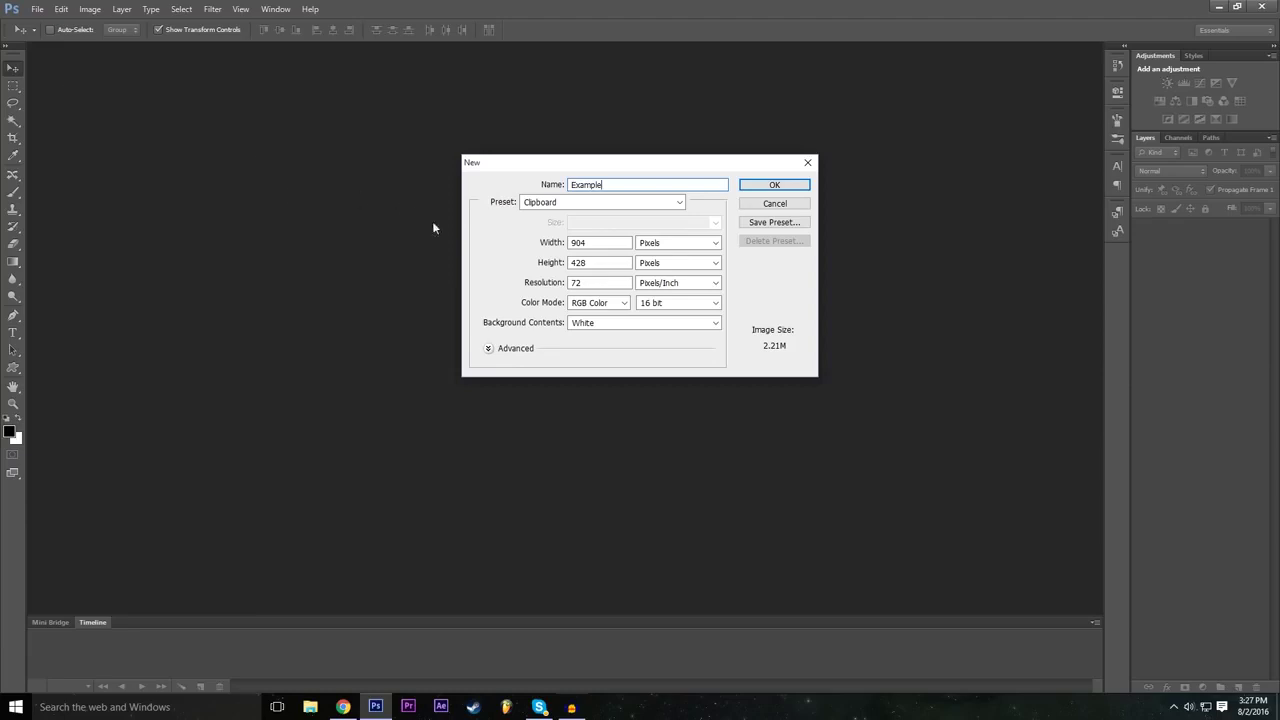
Set the new document's width to 1920 and its height to 1080.
key(ctrl+a)
click(605, 245)
double_click(592, 243)
key(BackSpace)
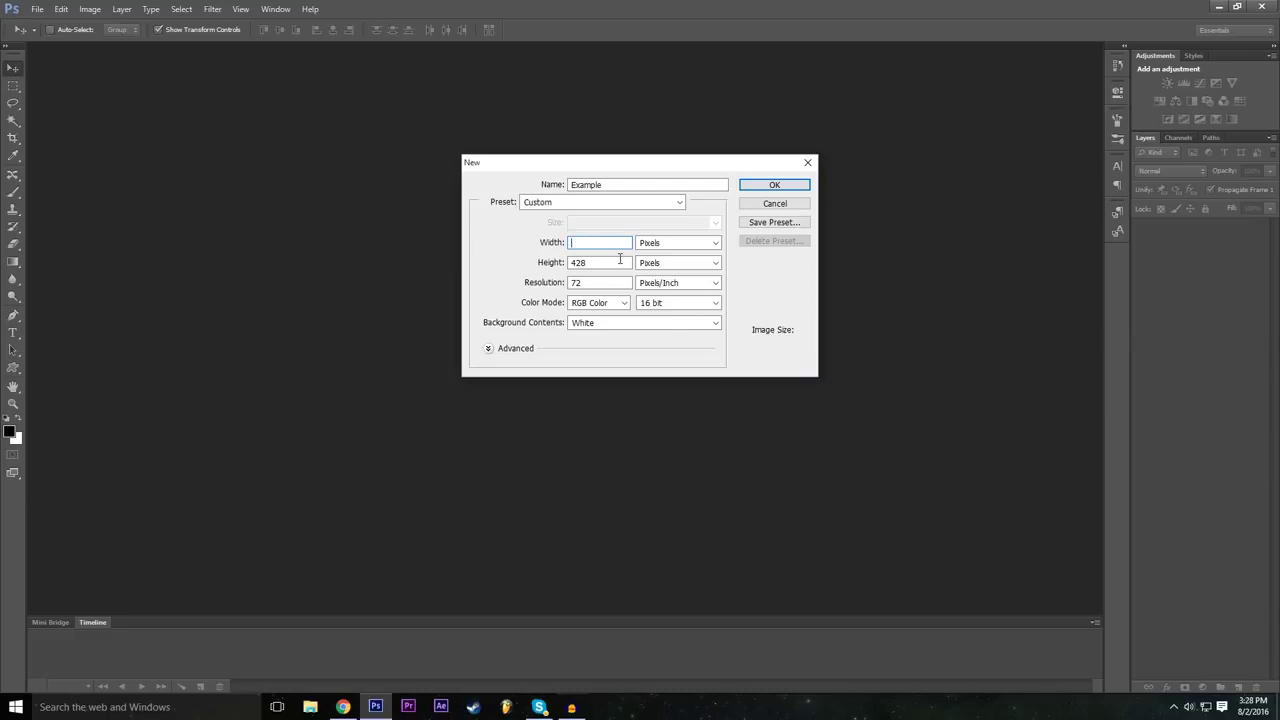
text(1920)
click(602, 266)
key(BackSpace)
key(BackSpace)
key(BackSpace)
text(108)
drag(602, 264, 515, 258)
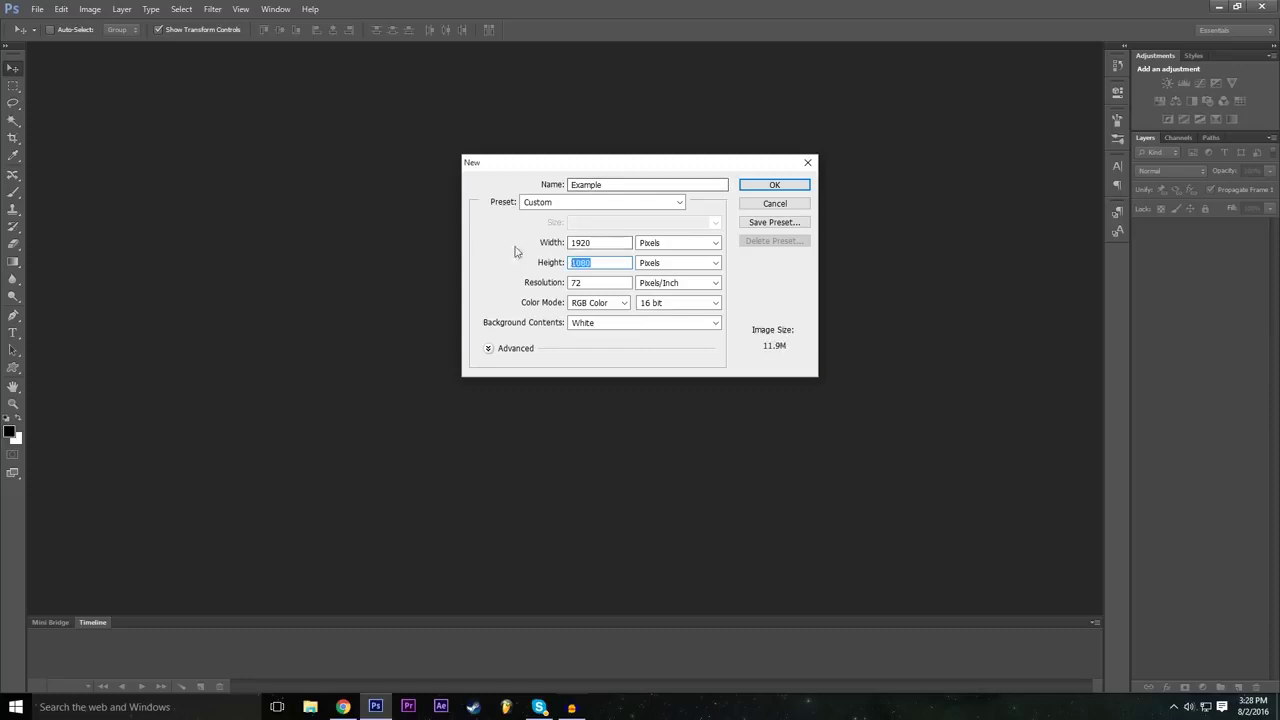
Use Pixels as the unit for both the width and the height of the new document.
click(680, 245)
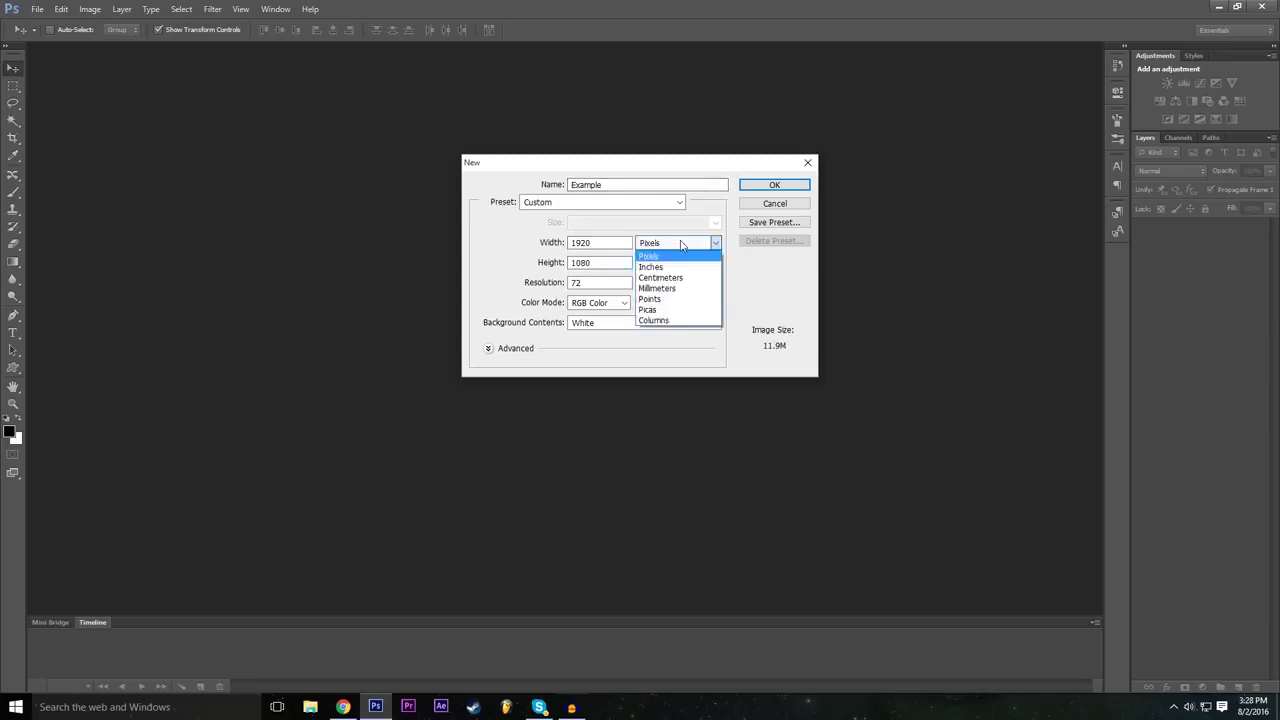
click(680, 245)
click(685, 287)
click(684, 287)
click(670, 243)
click(668, 243)
key(Tab)
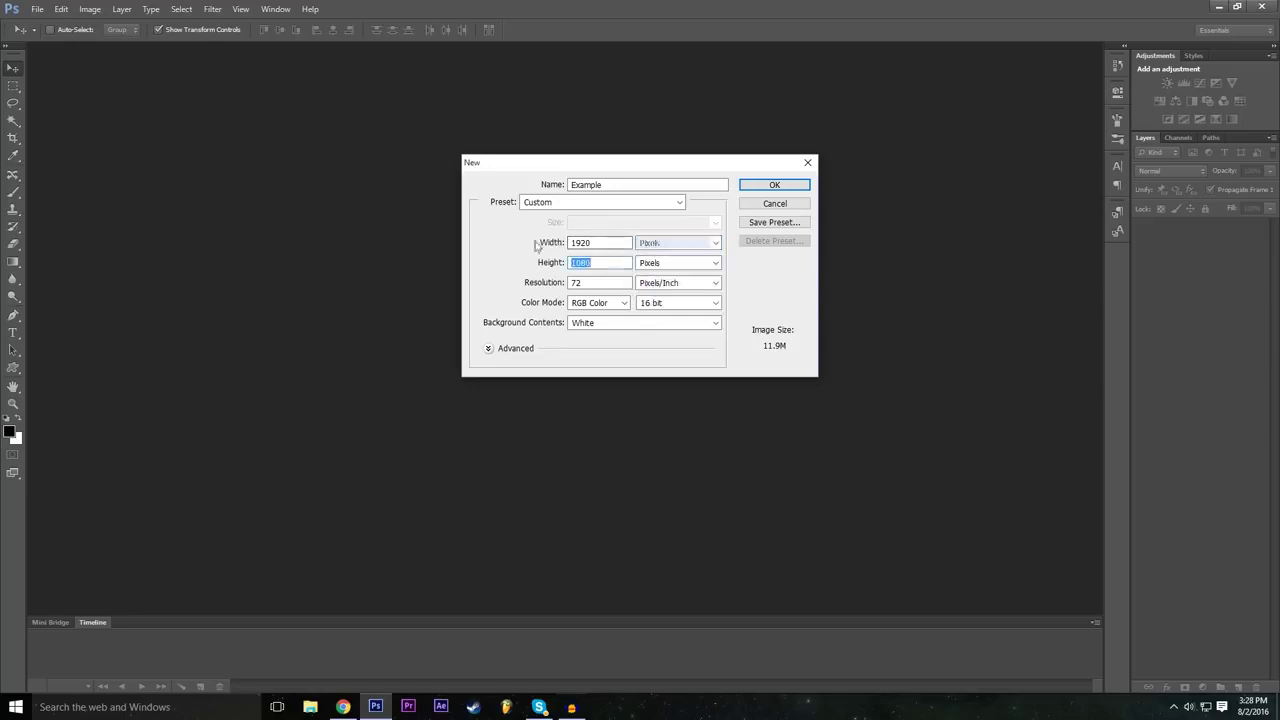
click(670, 245)
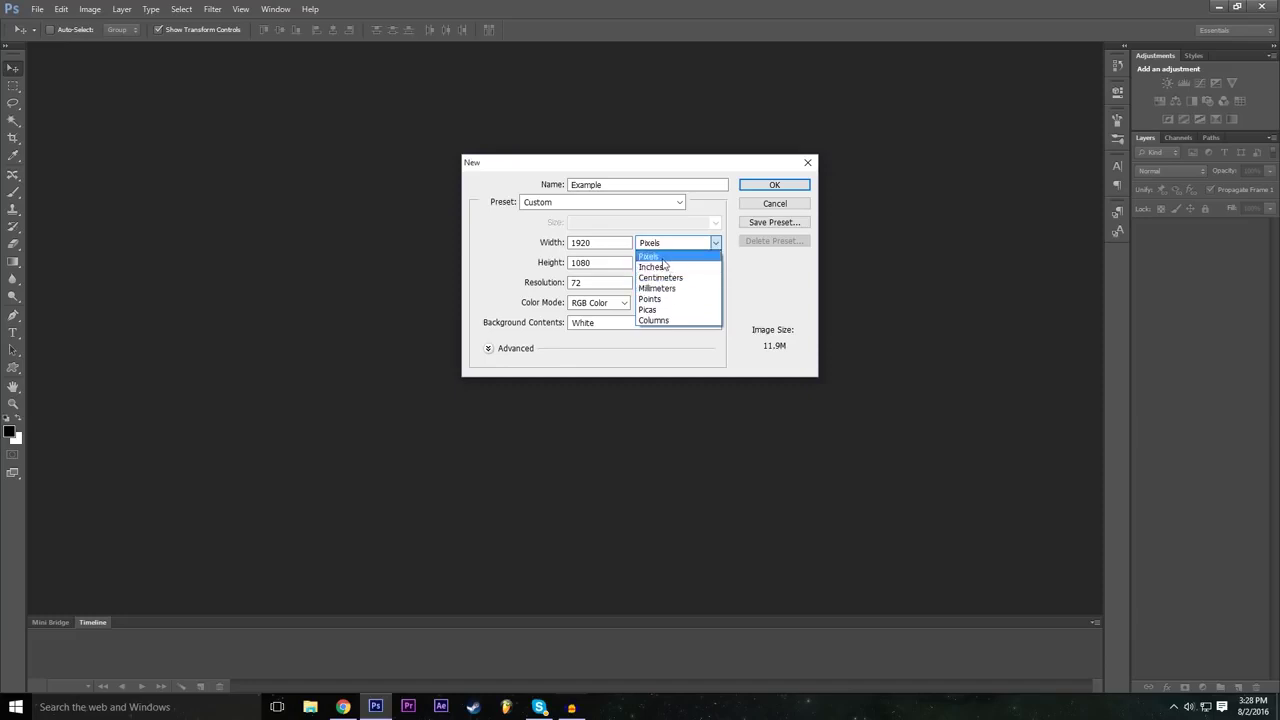
click(664, 257)
click(664, 263)
click(664, 263)
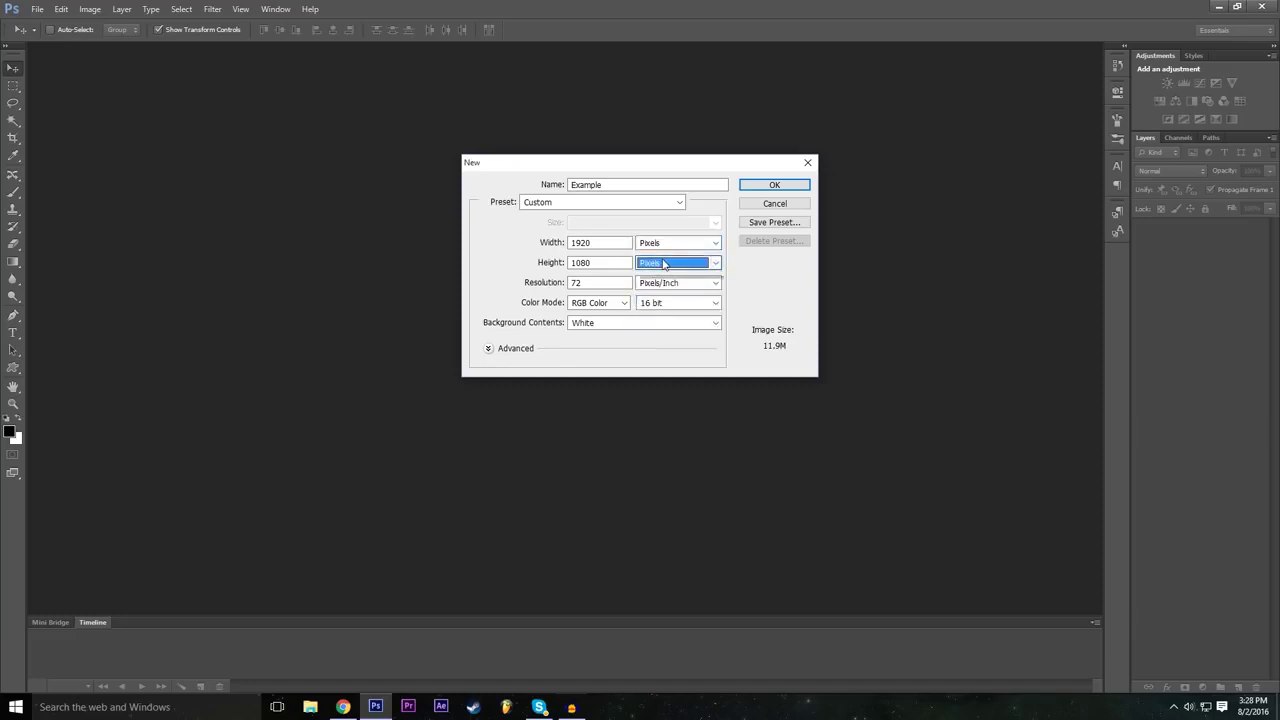
click(664, 263)
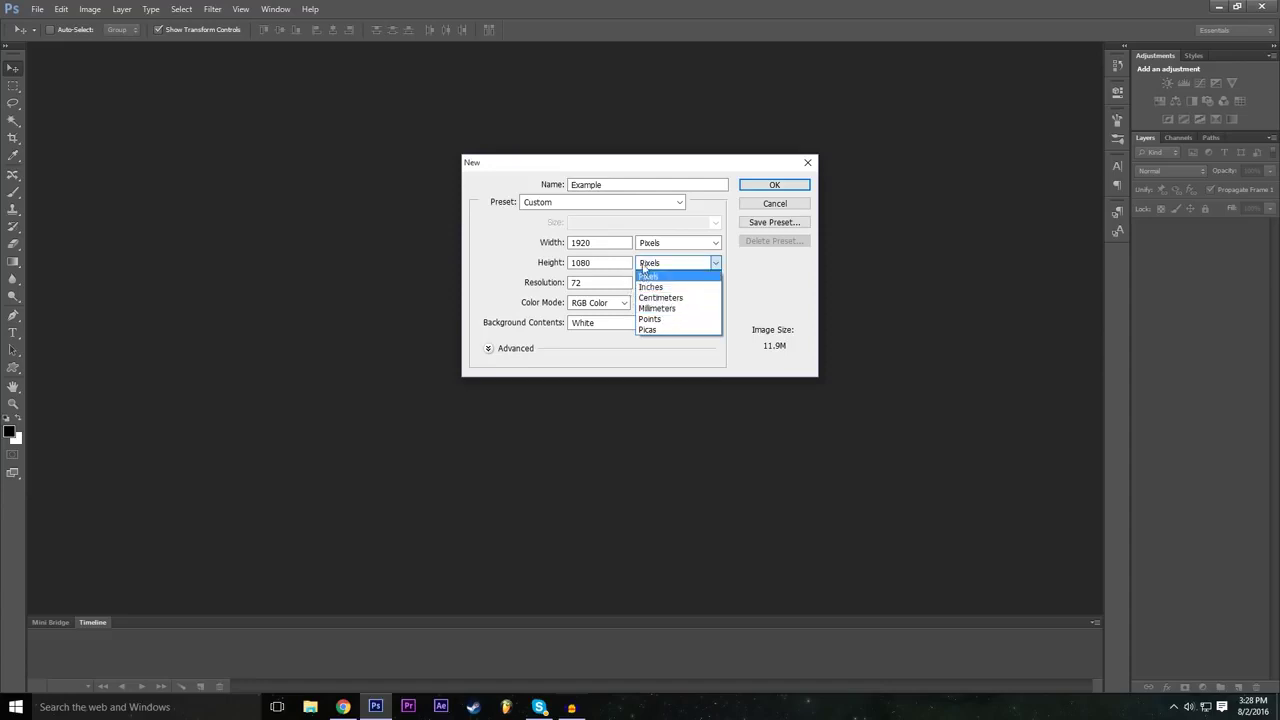
click(530, 265)
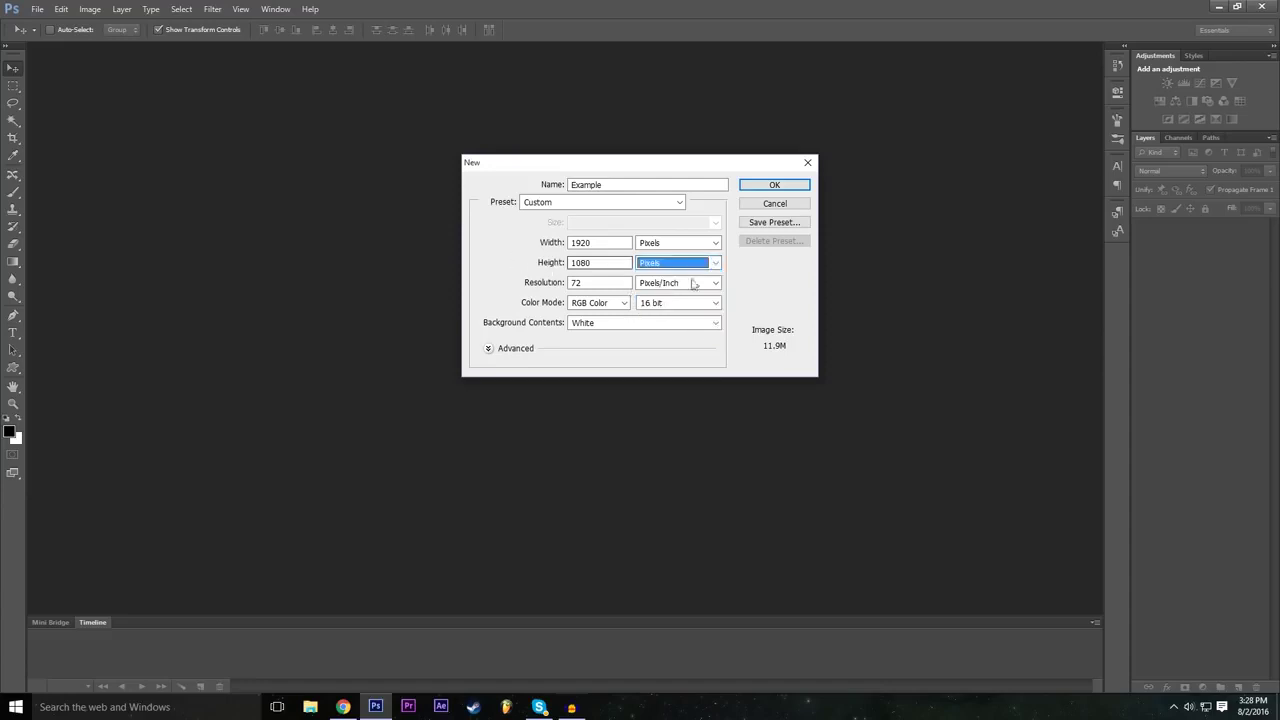
click(540, 260)
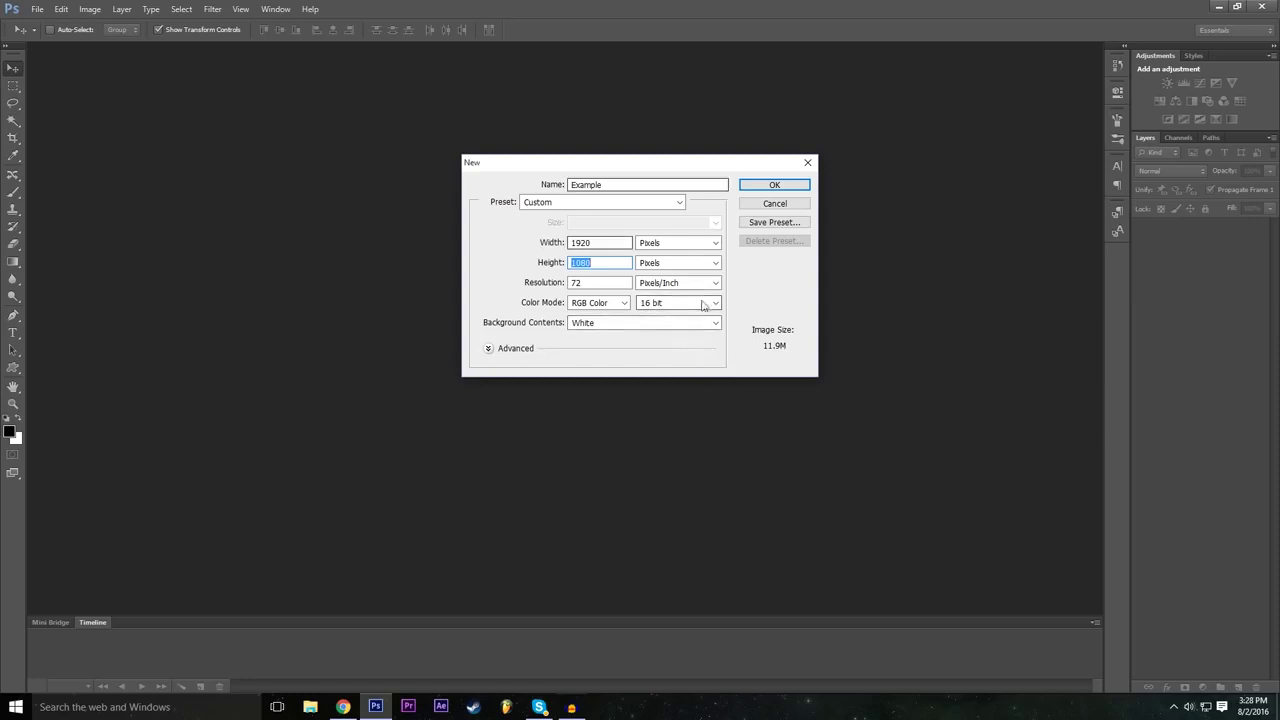
Set the color depth to 16 bit and create the document.
click(655, 302)
click(532, 308)
click(681, 304)
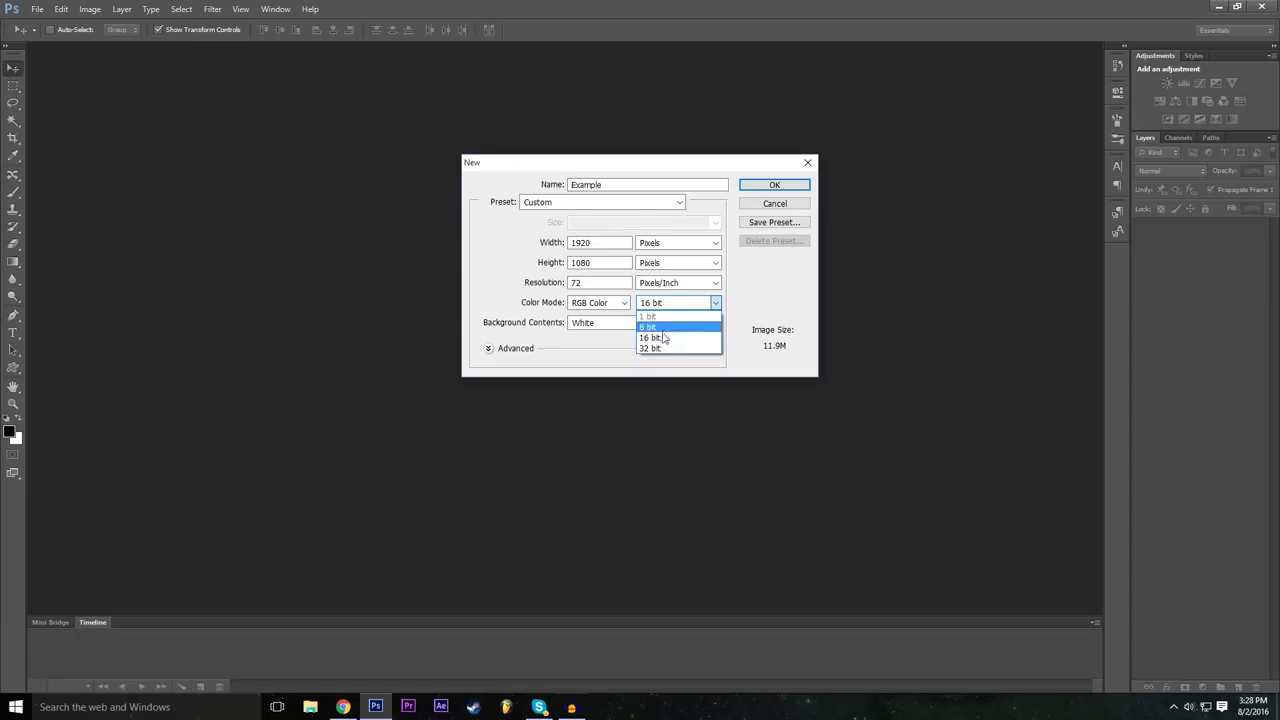
click(662, 338)
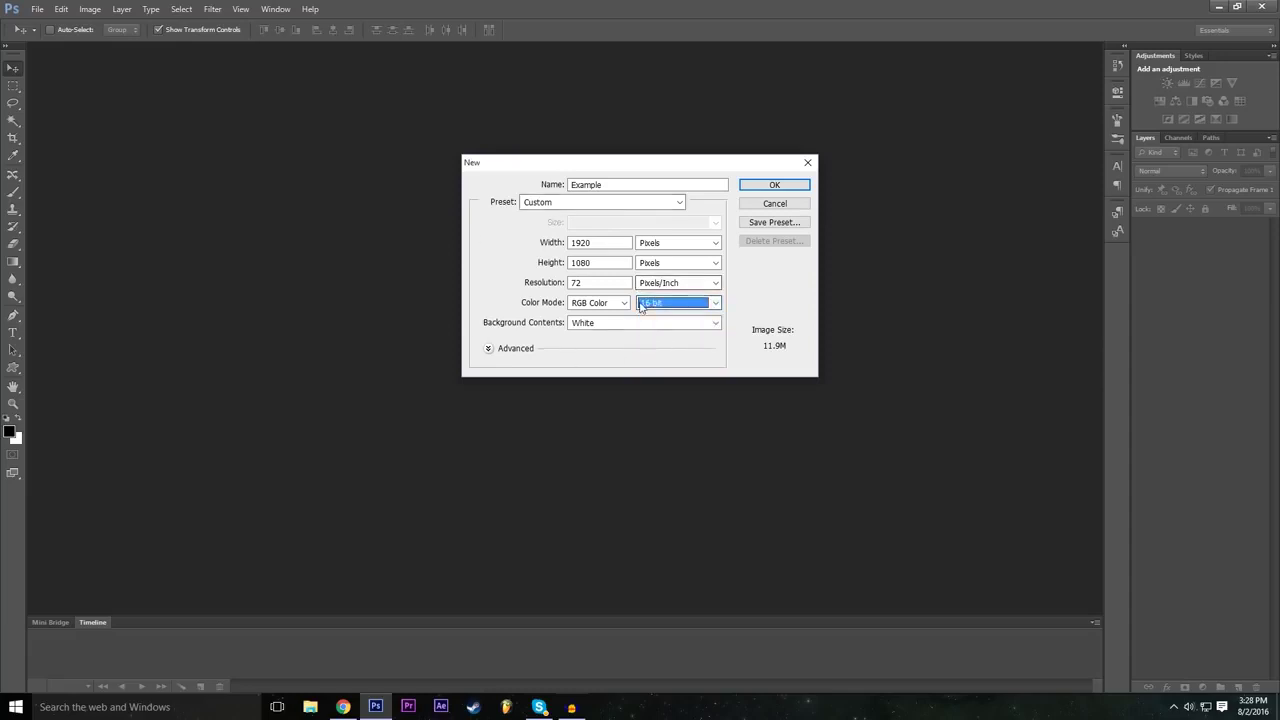
click(775, 187)
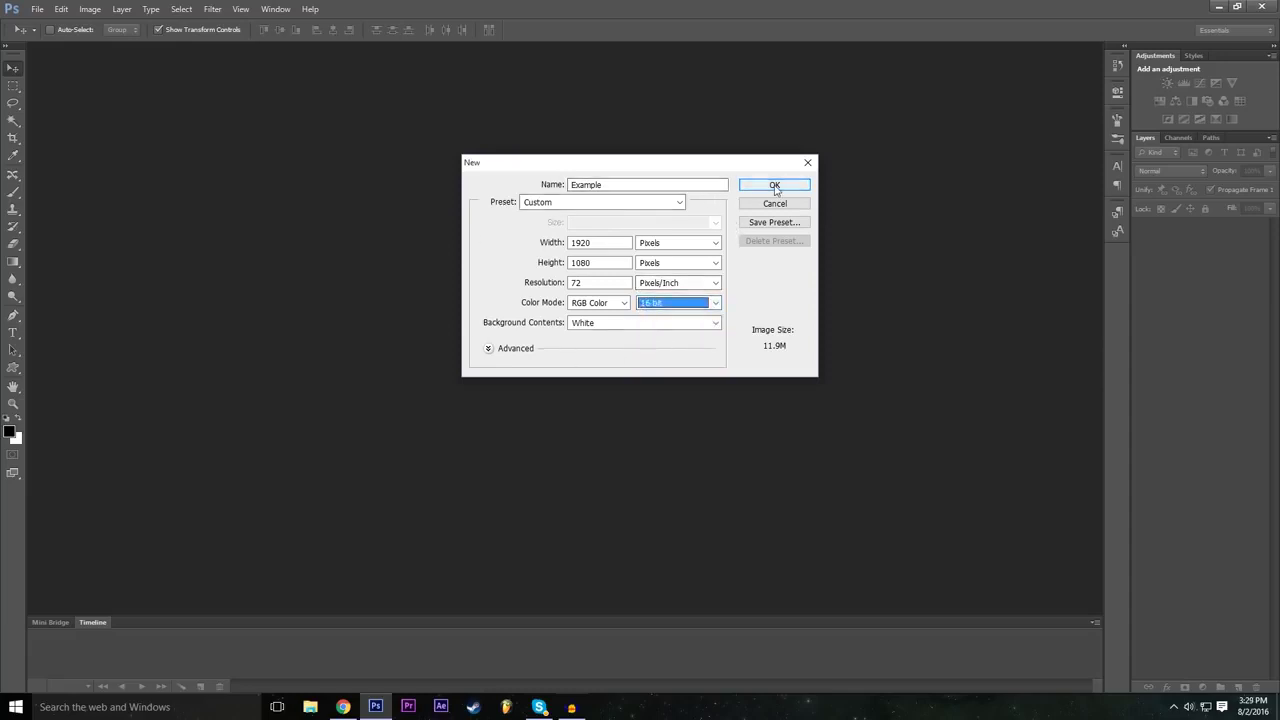
click(775, 187)
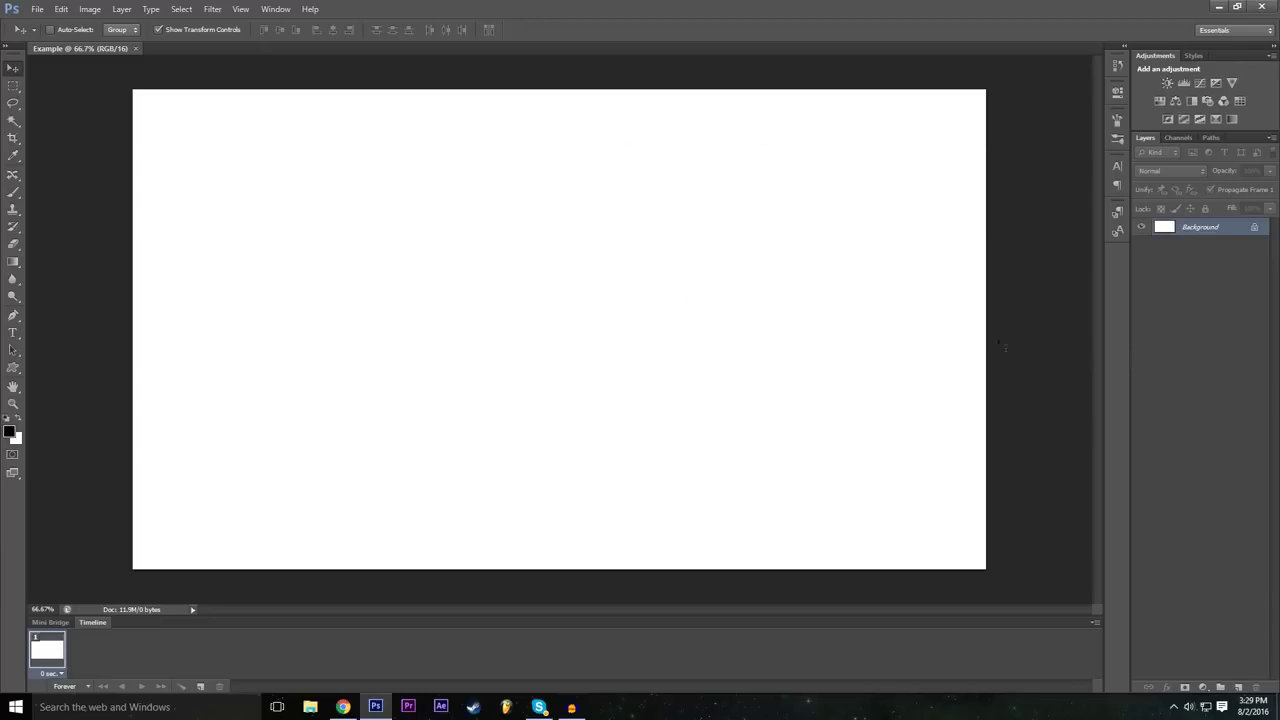
Start converting the locked Background layer into a regular layer named "Background".
double_click(1255, 232)
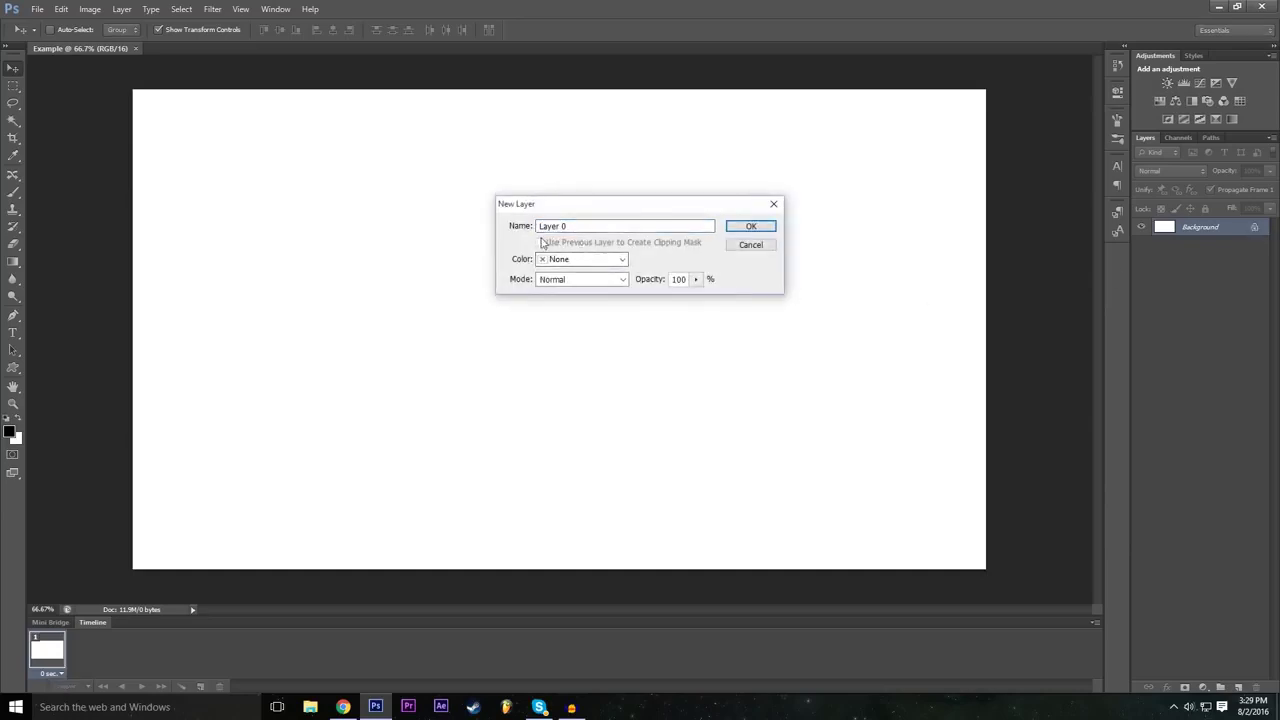
double_click(615, 224)
text(Background)
Give the new layer a Red color label and confirm the layer conversion.
click(616, 259)
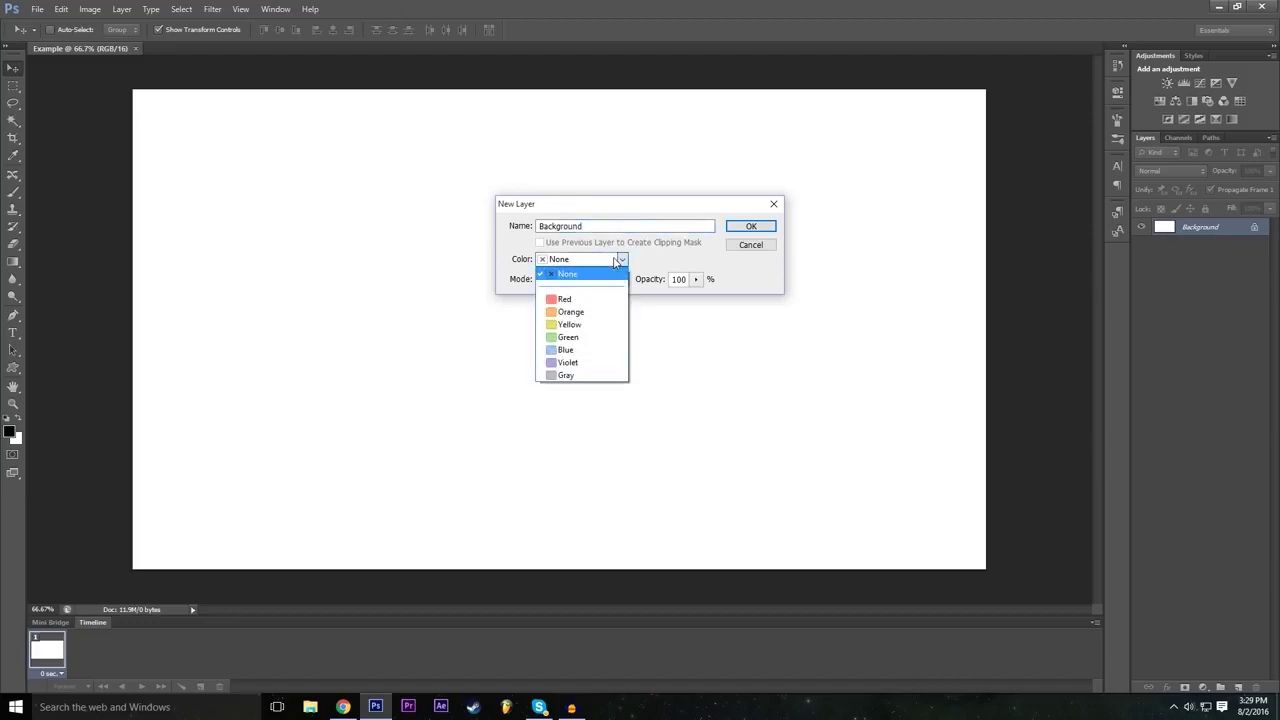
click(616, 260)
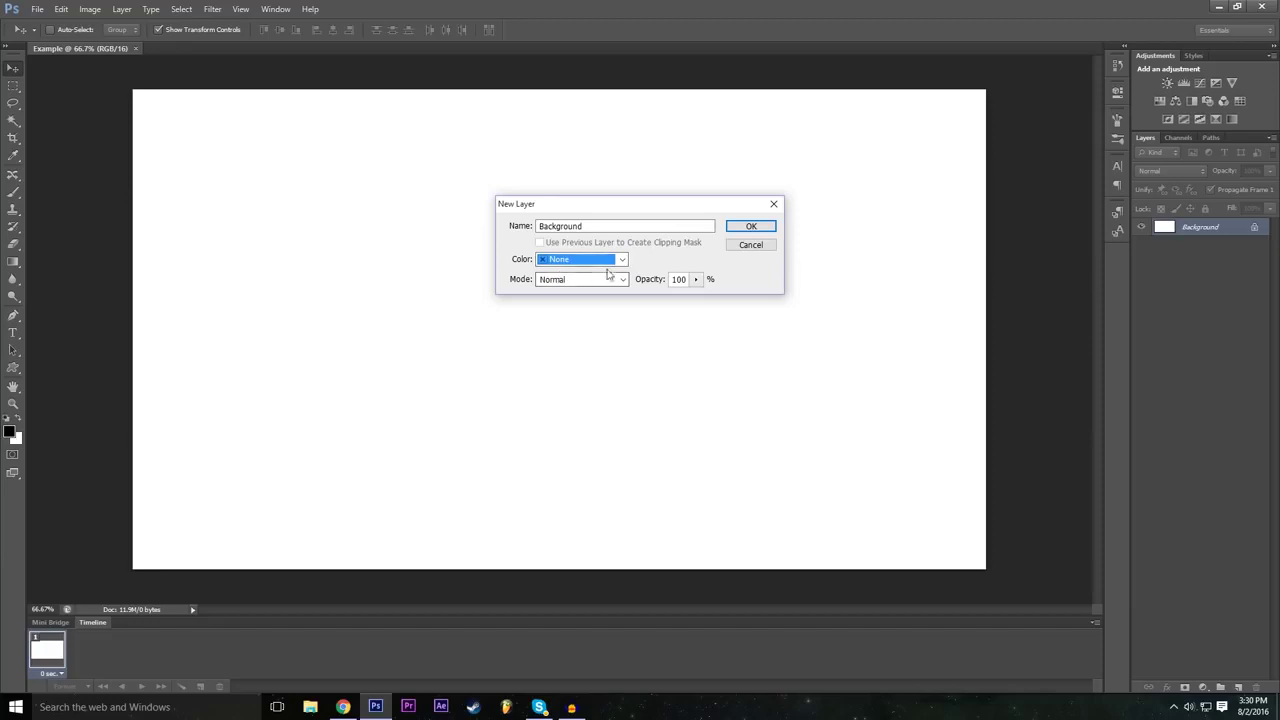
click(566, 262)
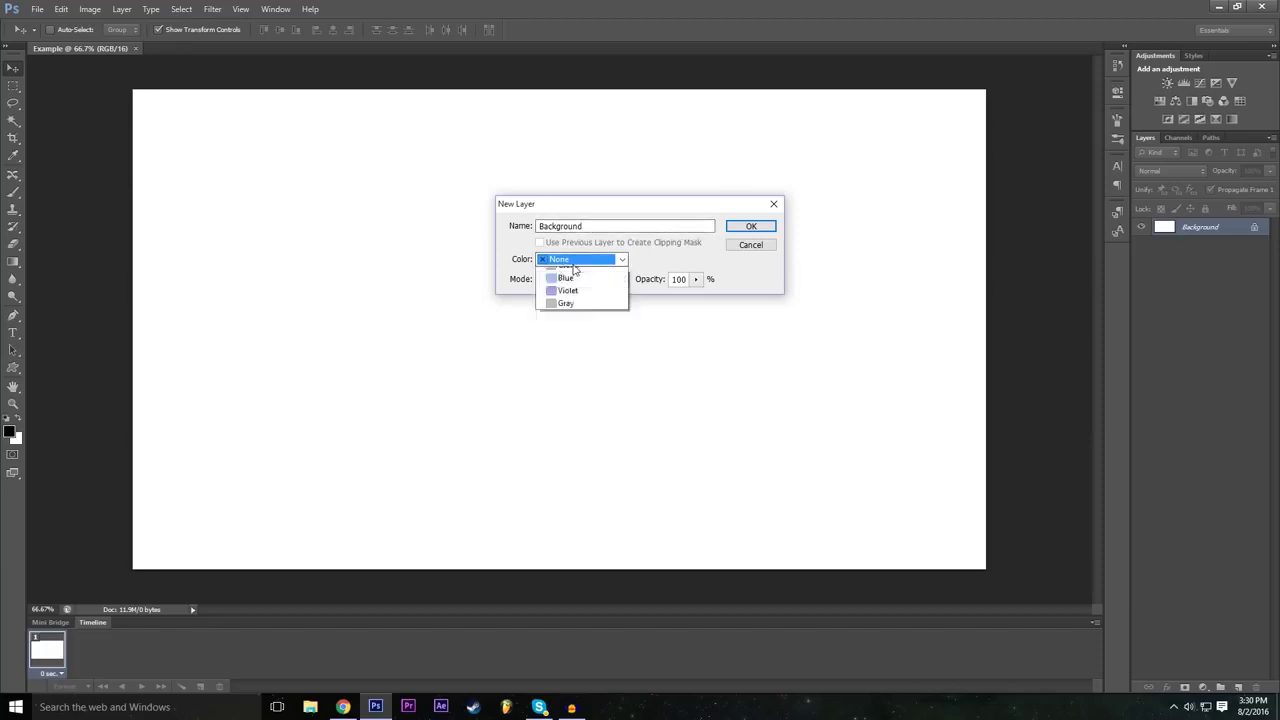
click(588, 312)
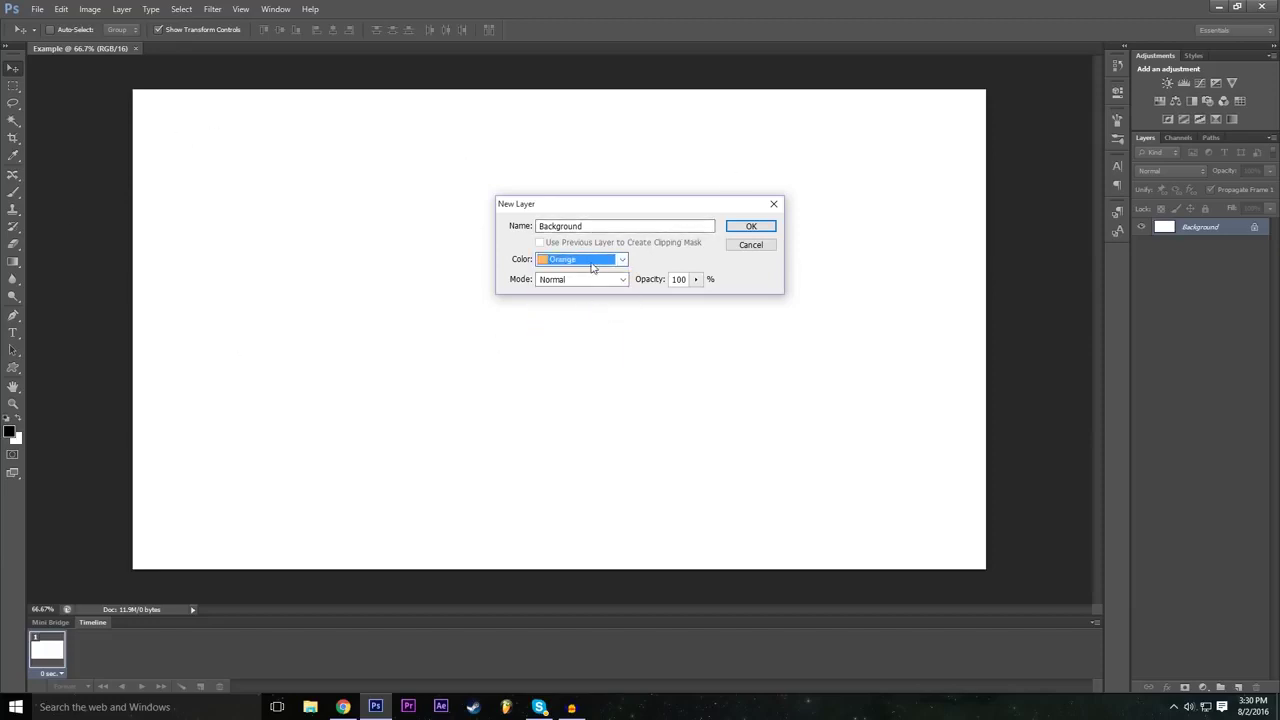
click(592, 264)
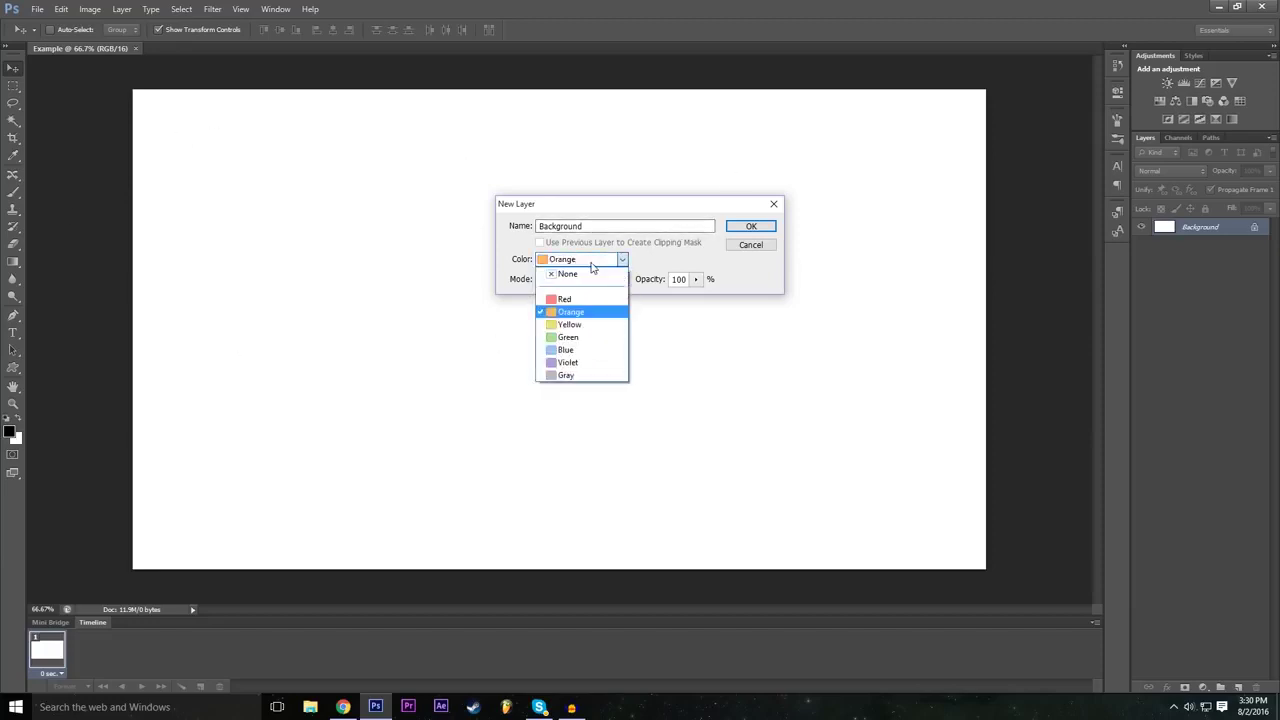
click(580, 312)
click(593, 264)
click(586, 297)
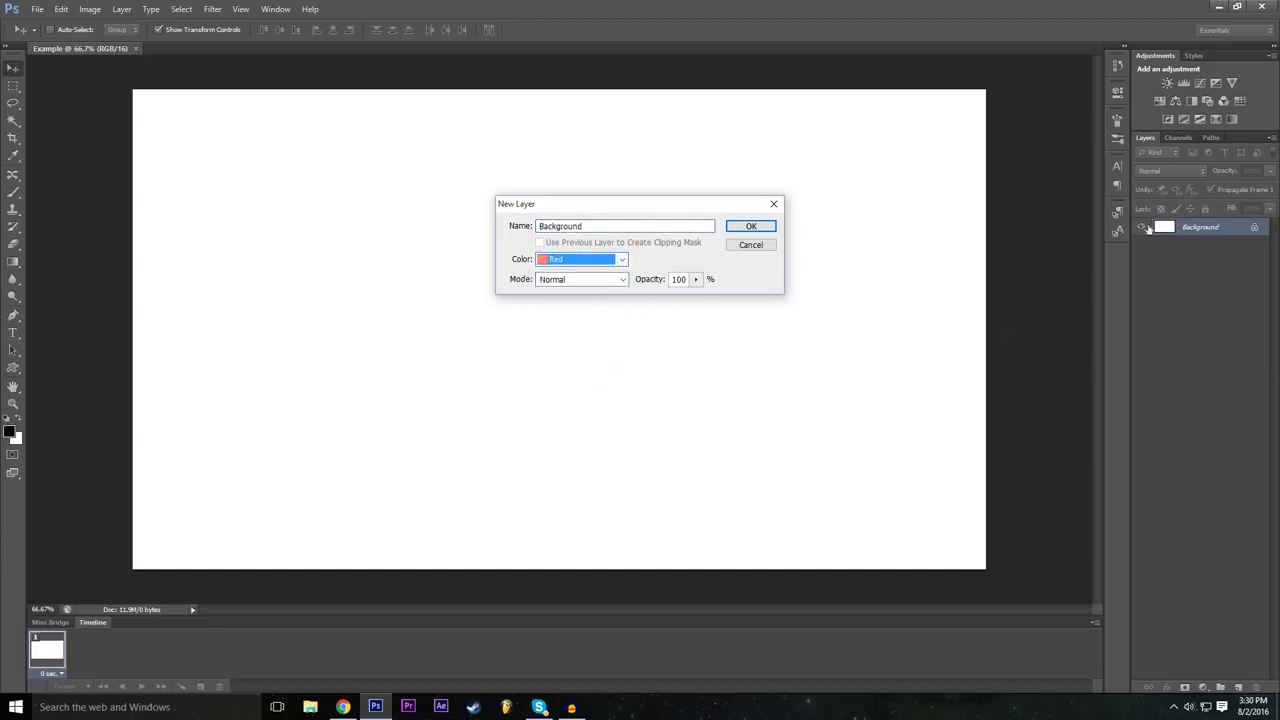
click(581, 261)
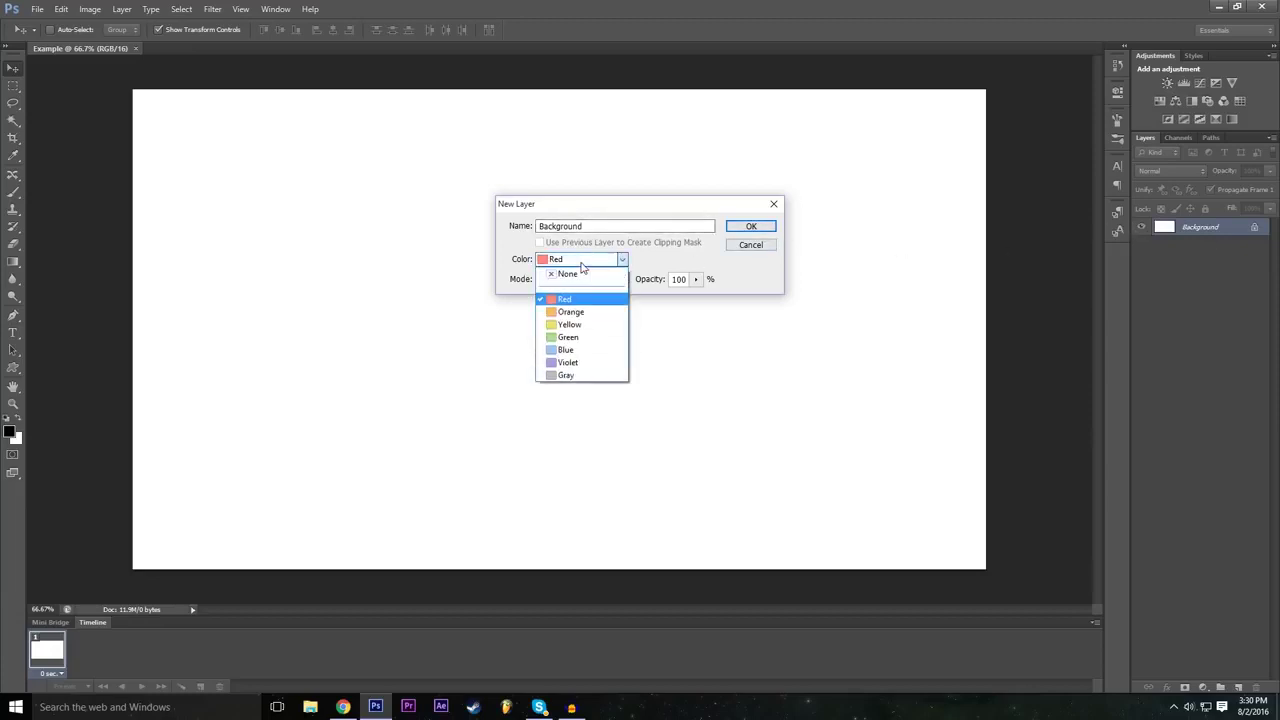
click(625, 262)
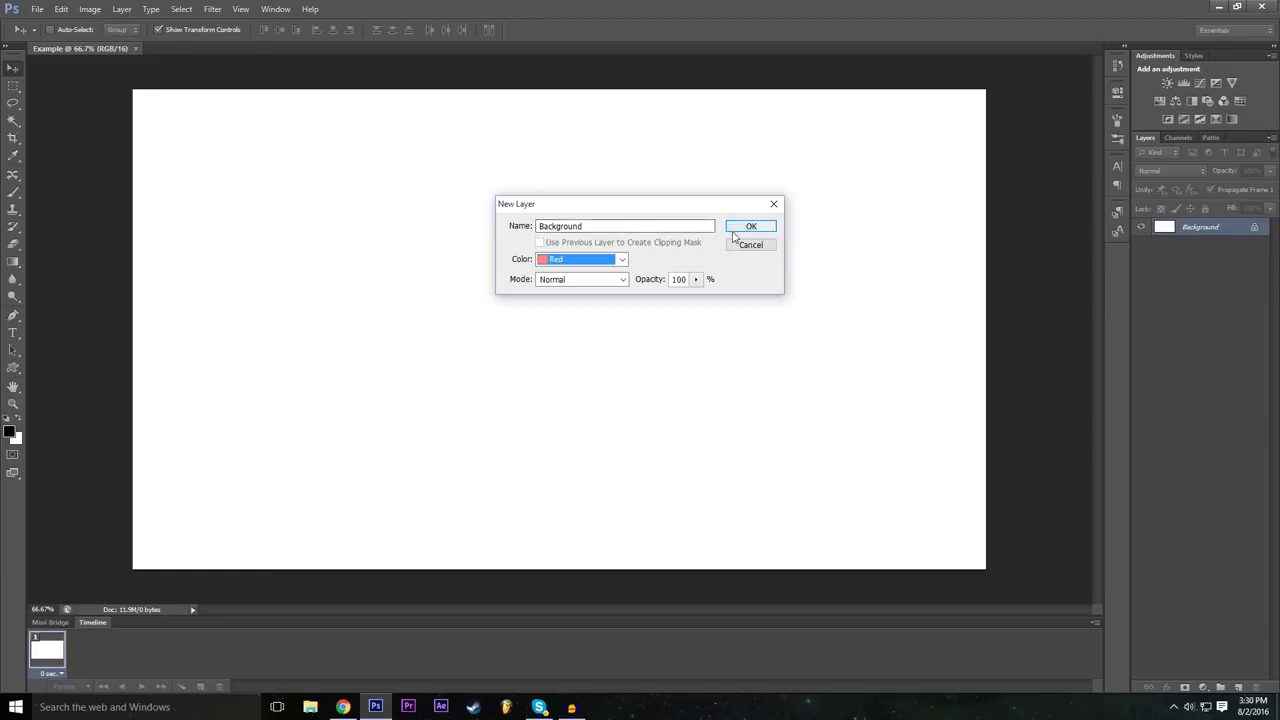
click(757, 232)
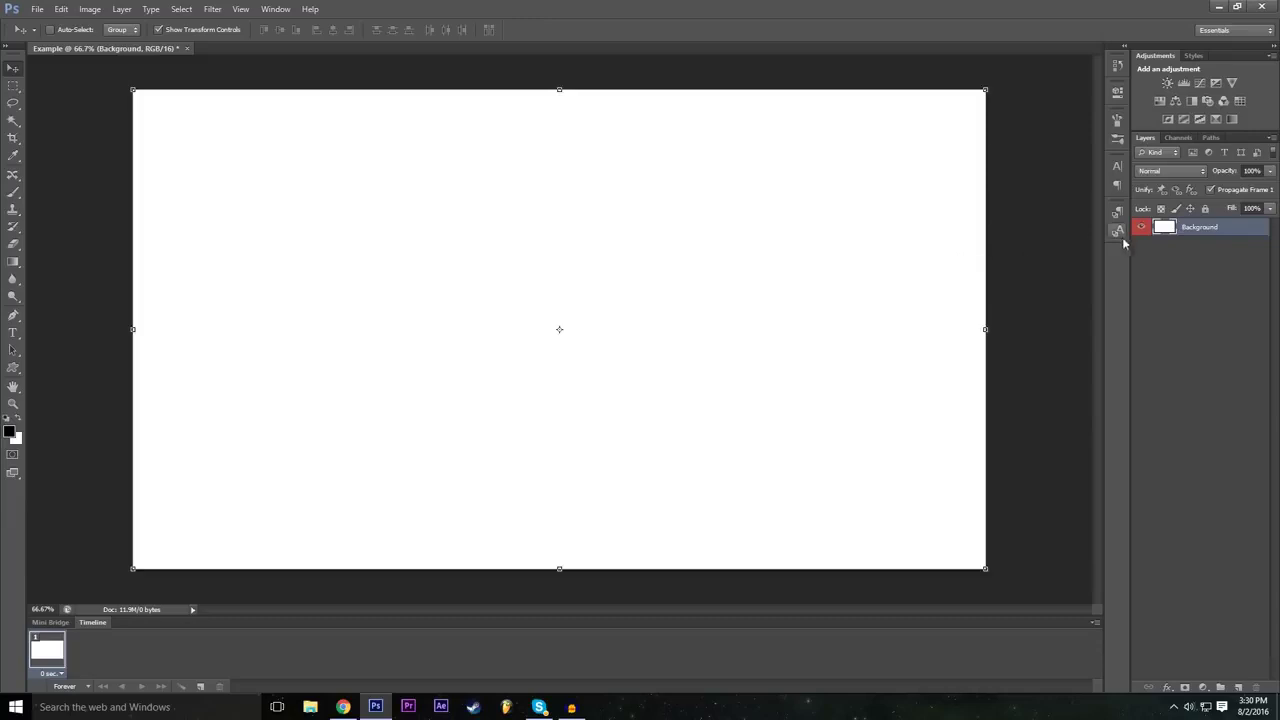
Select the unlocked Background layer and move it around so that it sits off-center on the canvas.
click(1172, 288)
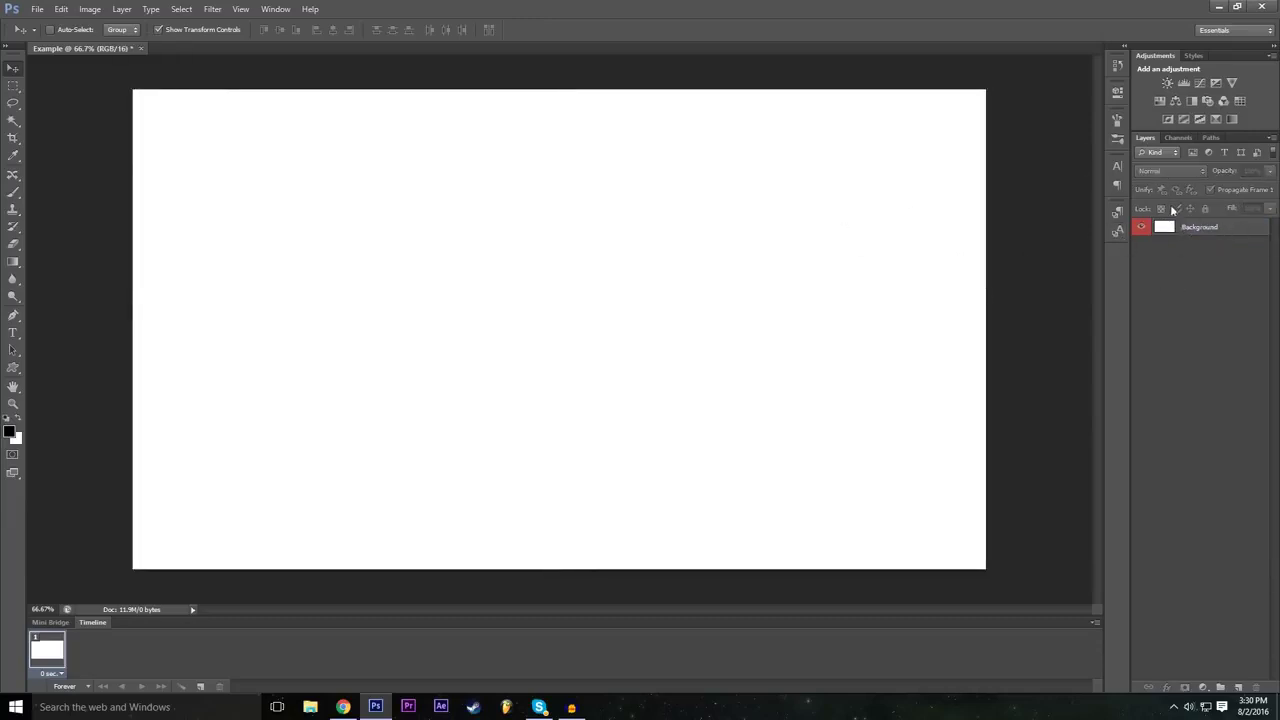
click(1203, 230)
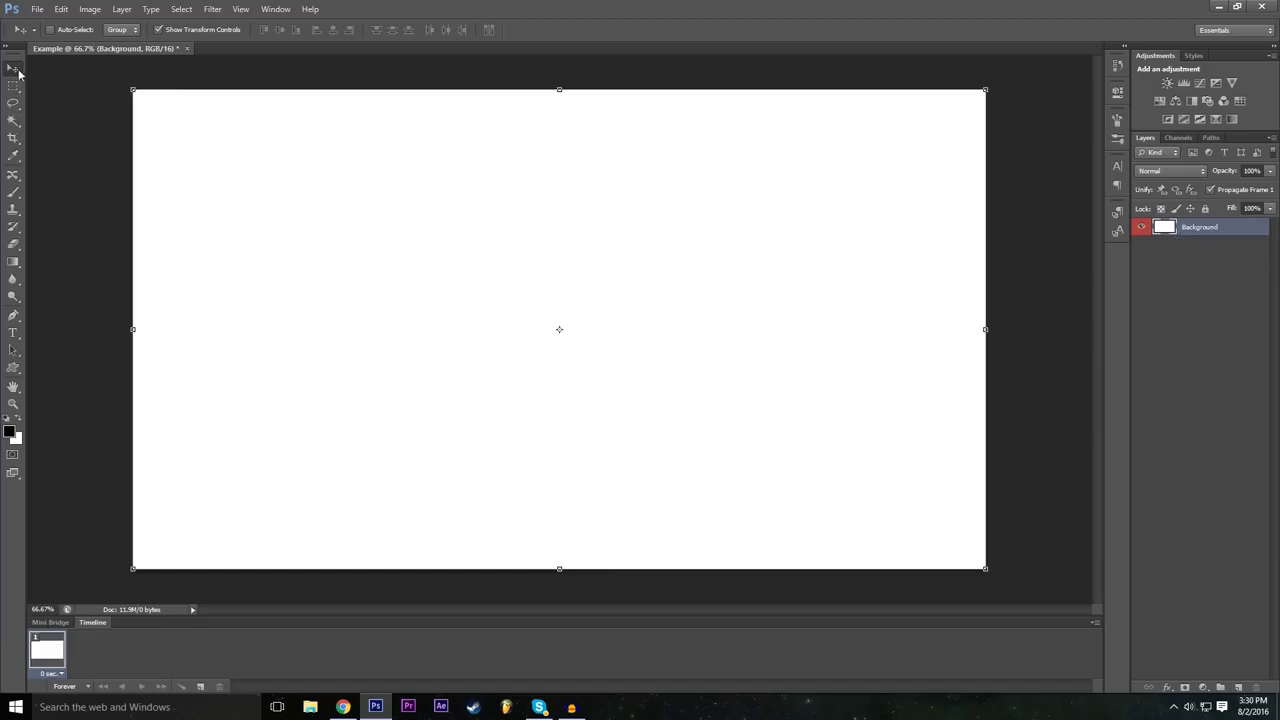
drag(360, 200, 300, 328)
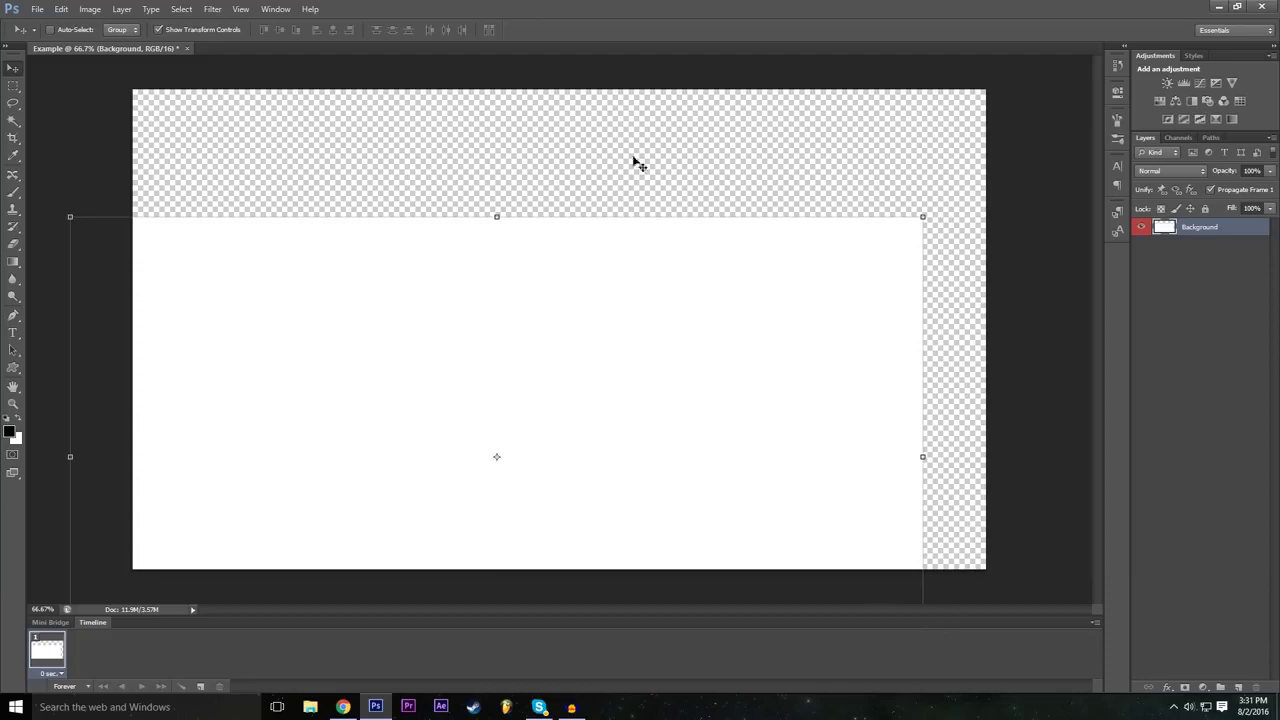
drag(678, 382, 806, 284)
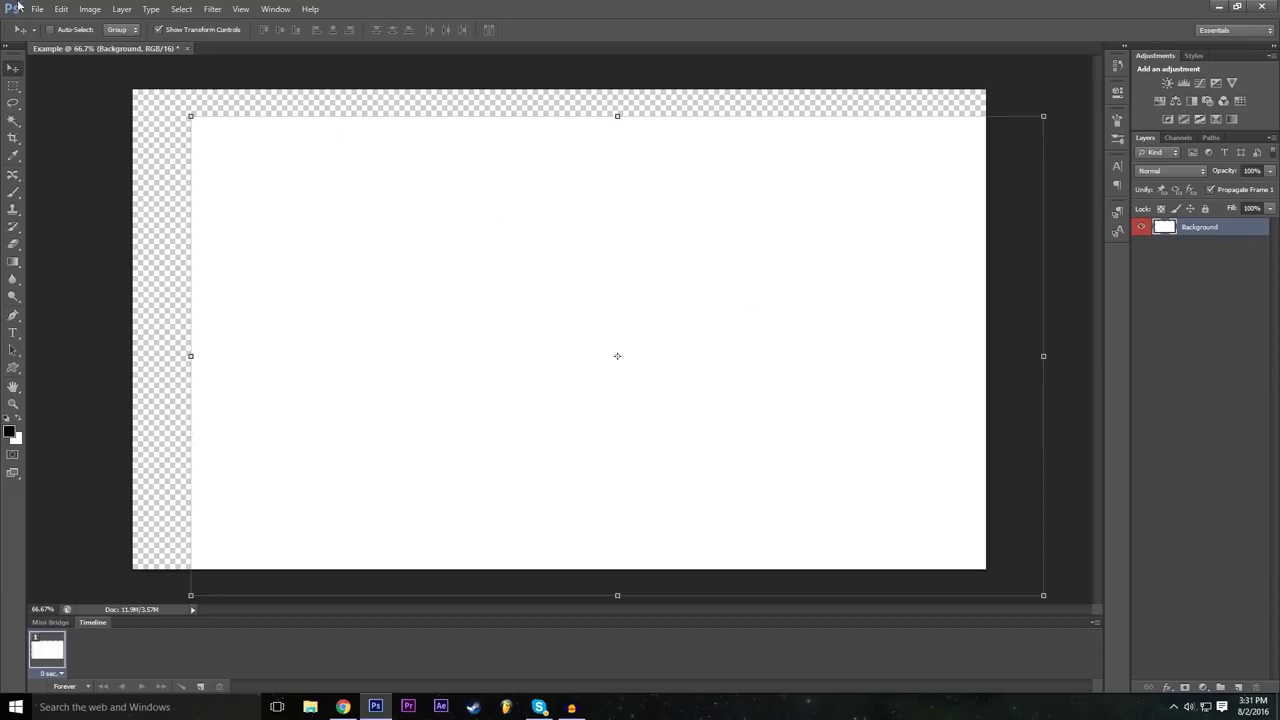
Undo both moves of the Background layer and its conversion to a regular layer.
click(62, 10)
click(69, 23)
click(62, 10)
click(61, 11)
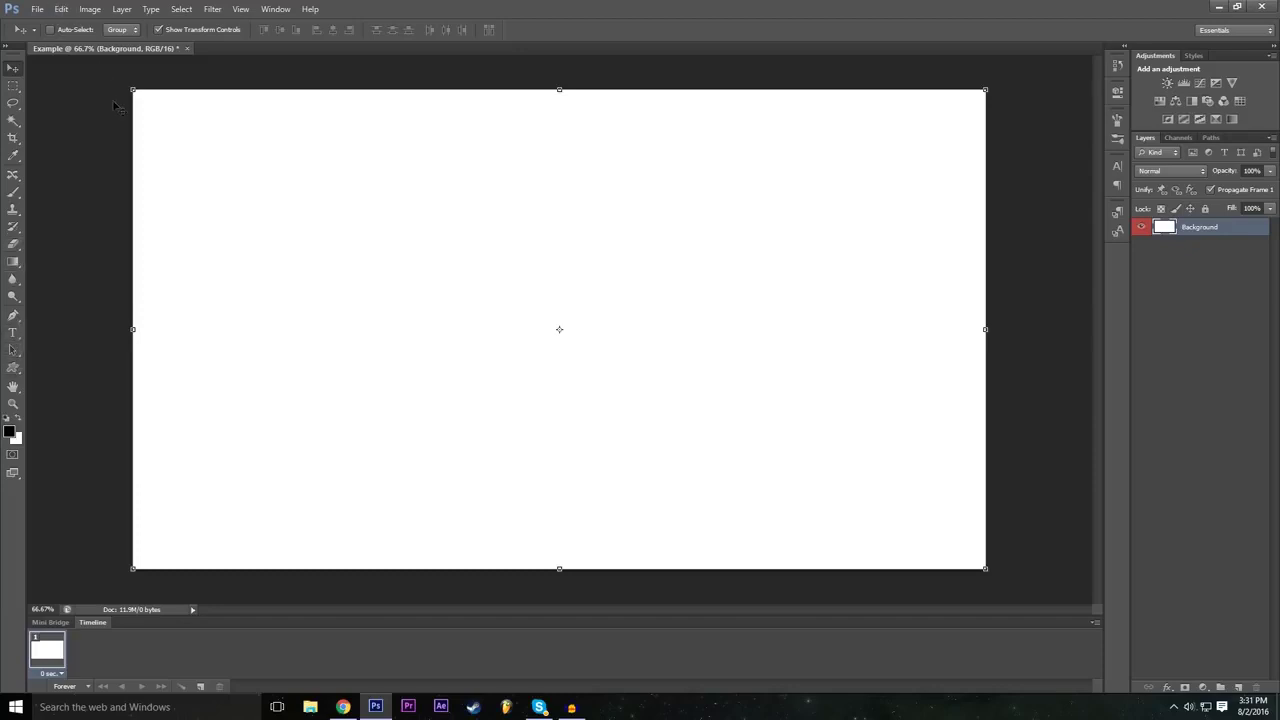
key(ctrl+z)
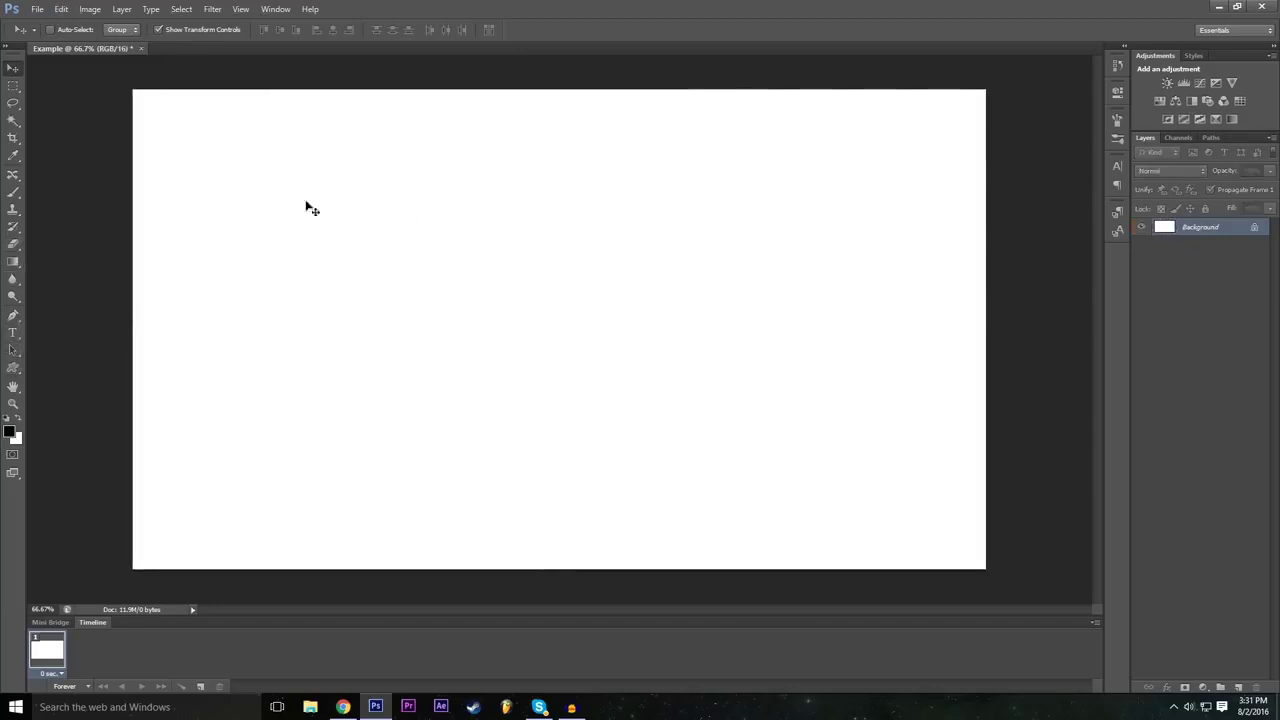
Try to move the locked Background layer on the canvas and dismiss the resulting error.
drag(347, 248, 240, 270)
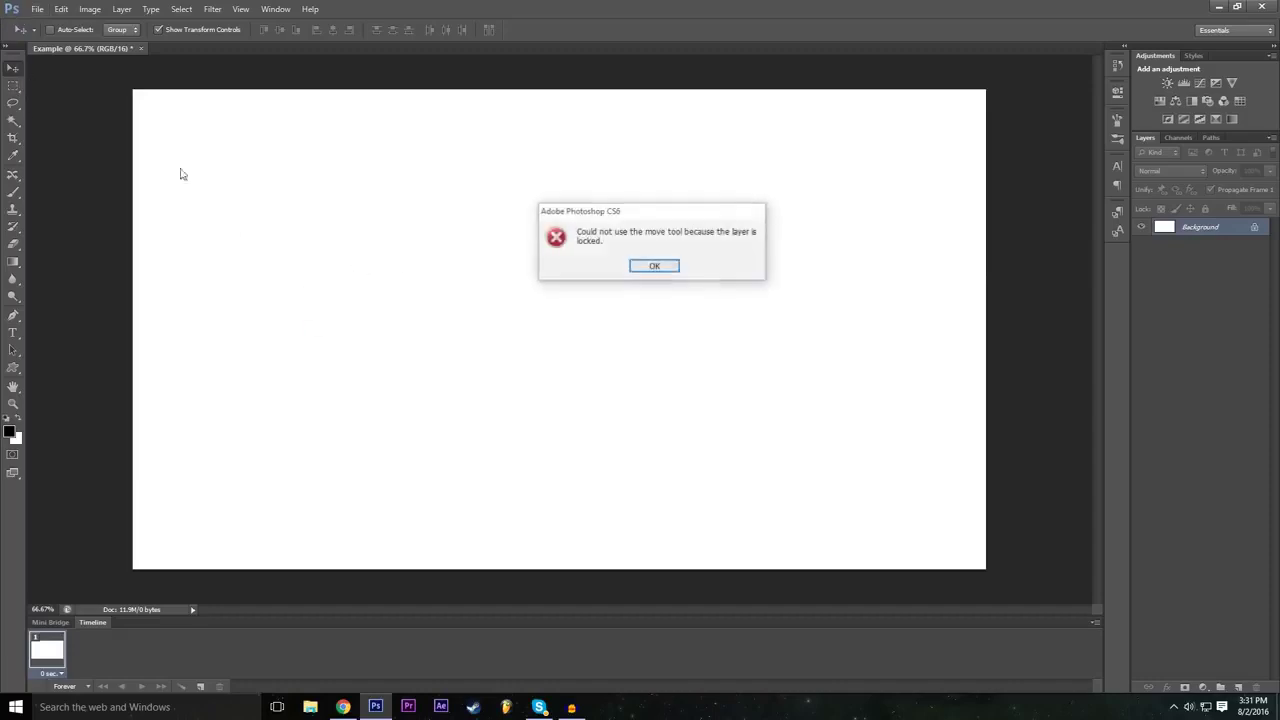
click(662, 267)
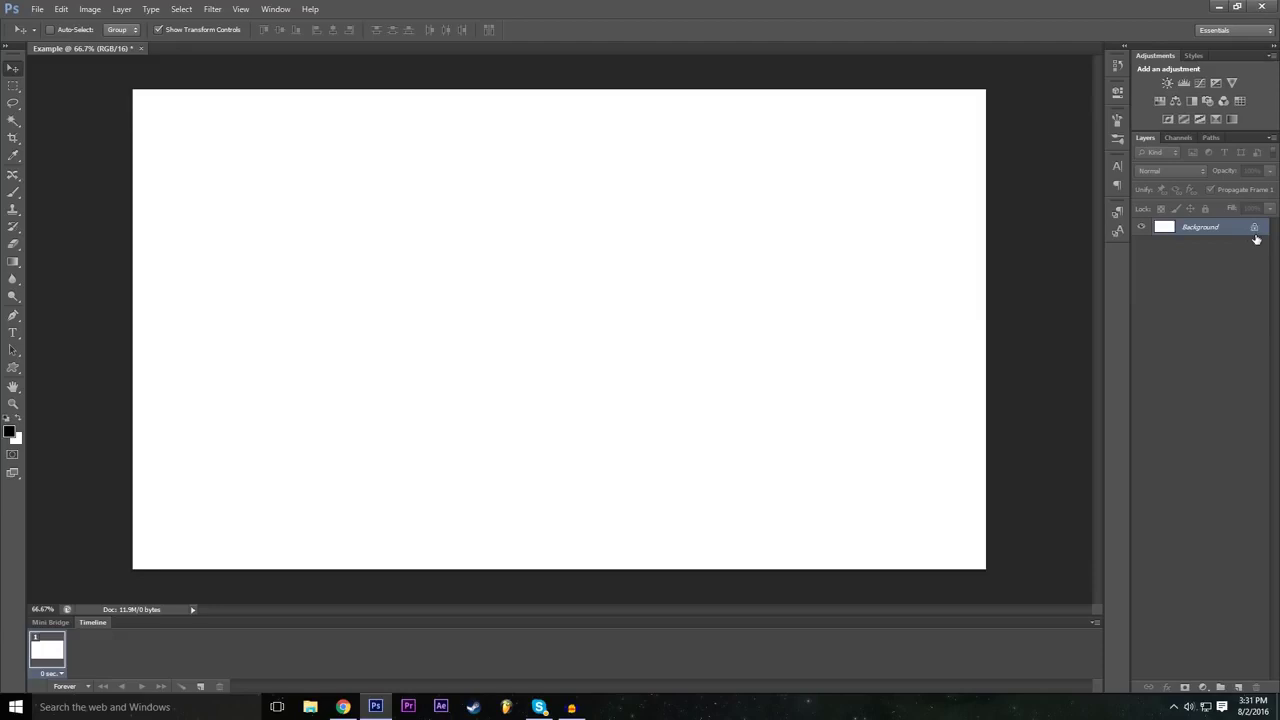
Step through the edit history so that the Background layer's conversion to an unlocked, red-labeled layer is restored.
click(37, 9)
mouse_move(61, 9)
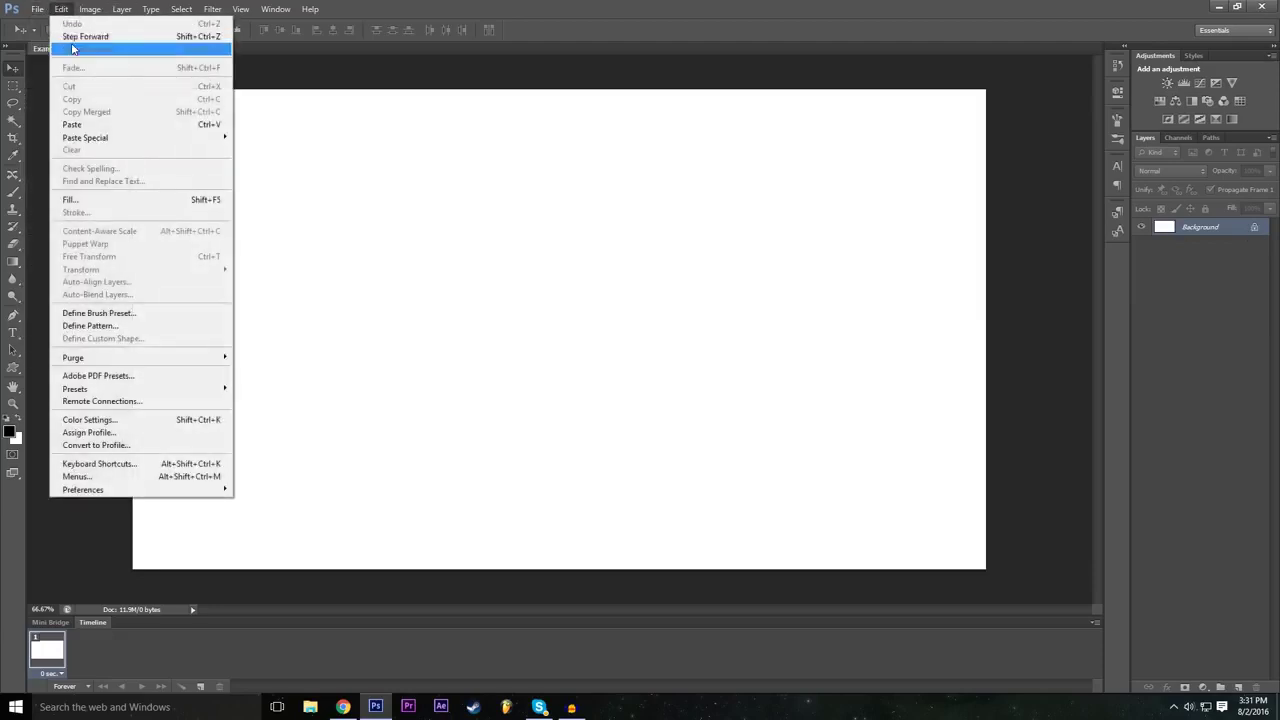
click(72, 48)
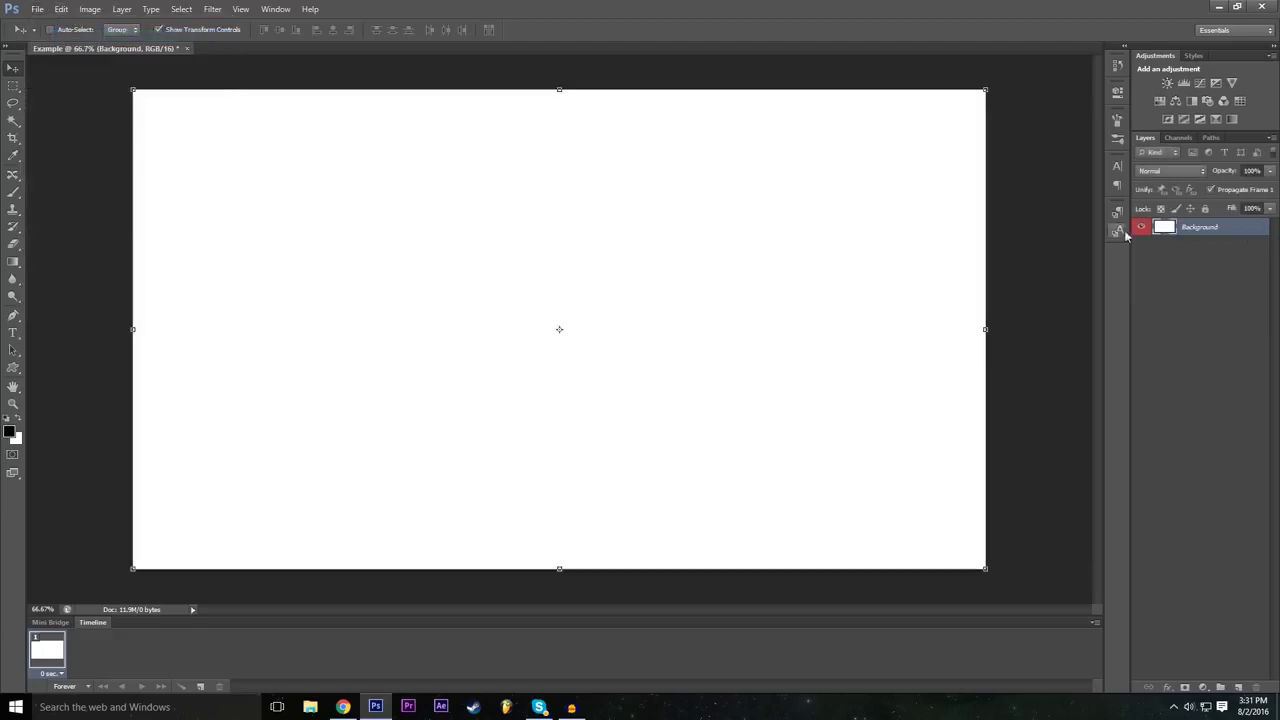
key(ctrl+z)
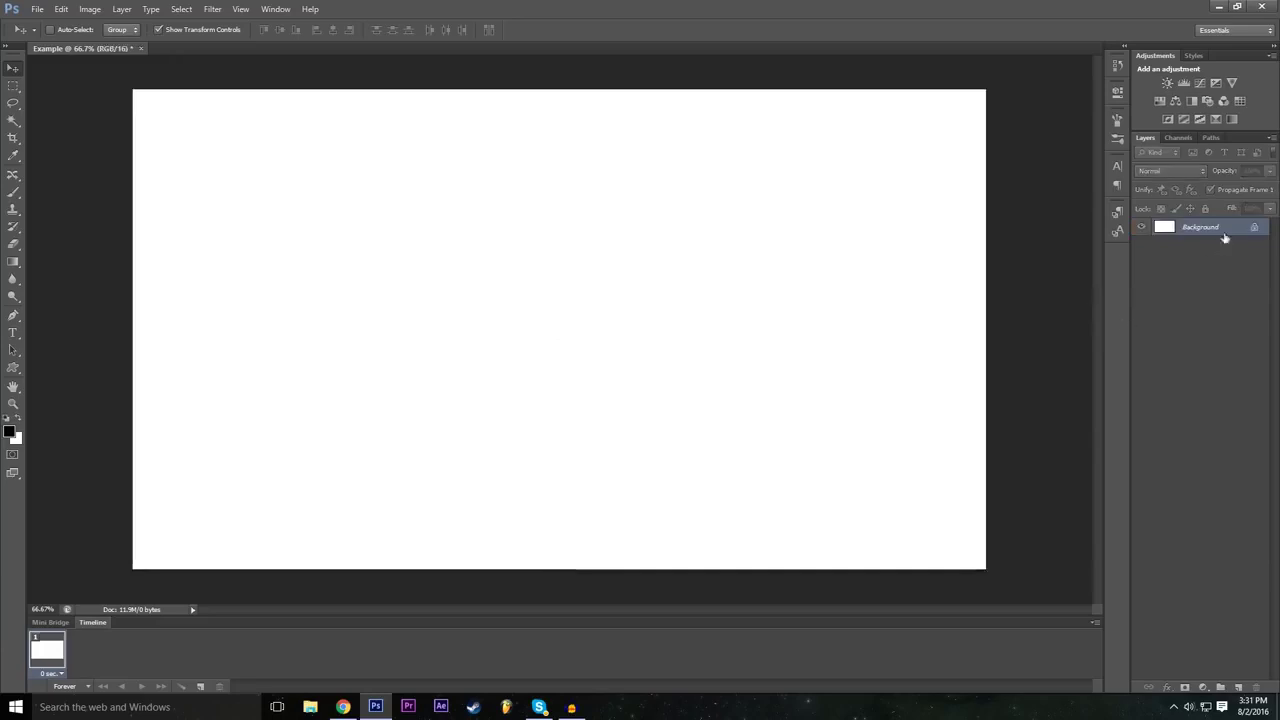
click(61, 9)
click(71, 42)
click(62, 9)
click(62, 9)
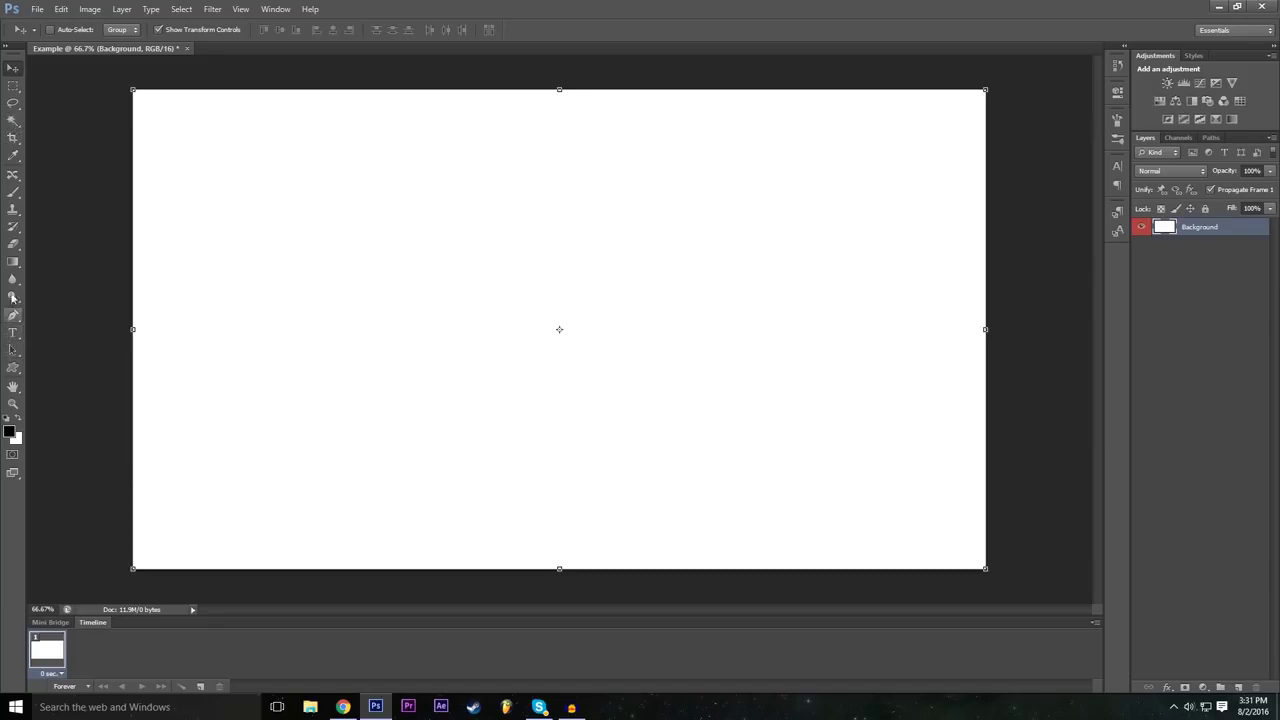
Paint two black looping scribbles across the Background layer with the Brush tool.
click(13, 192)
mouse_move(303, 274)
mouse_down()
mouse_move(398, 250)
mouse_move(536, 286)
mouse_move(688, 299)
mouse_move(767, 276)
mouse_up()
mouse_move(681, 227)
mouse_down()
mouse_move(760, 400)
mouse_move(343, 463)
mouse_up()
Toggle the last brush stroke off and on, and step backward until both strokes are removed from the Background layer.
key(ctrl+z)
key(ctrl+z)
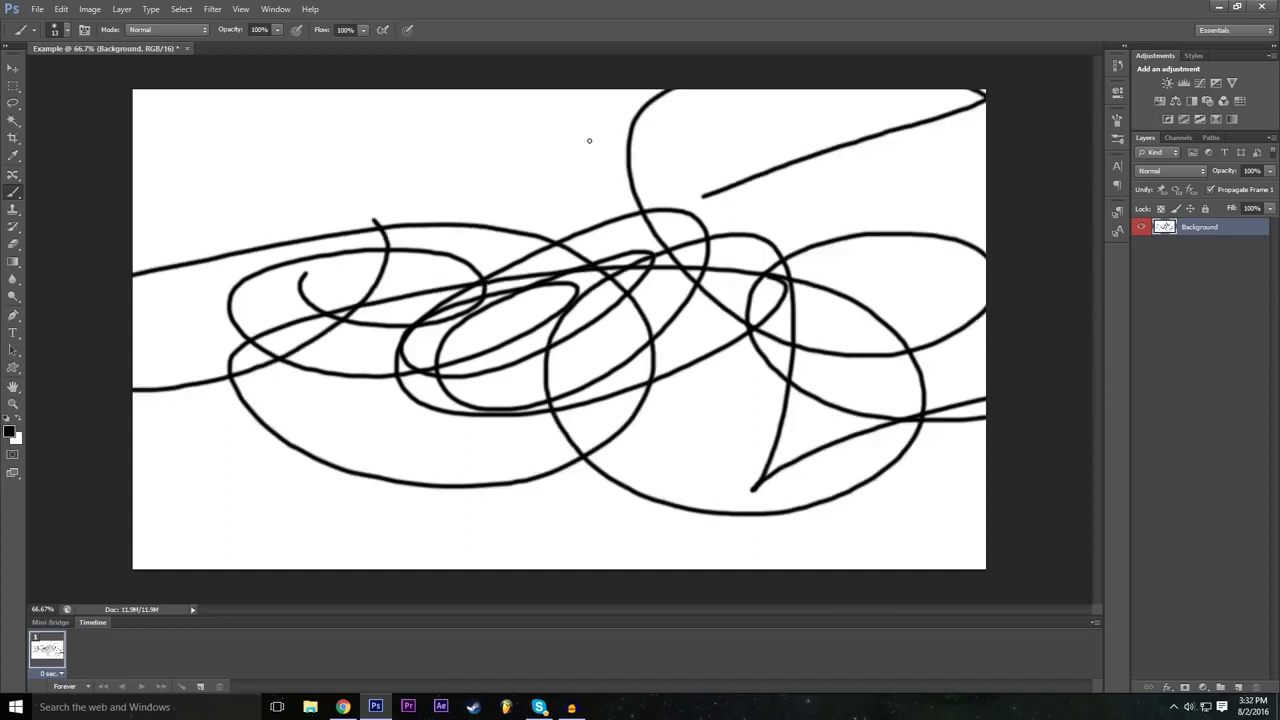
key(ctrl+z)
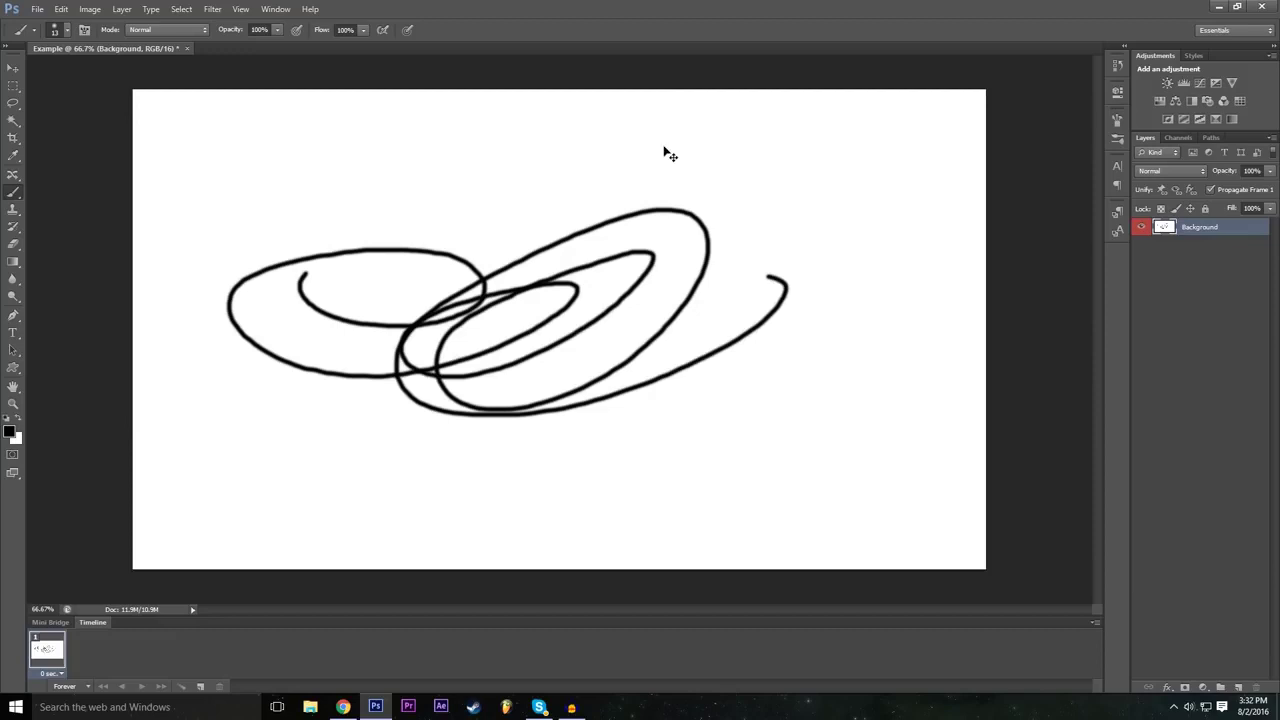
key(ctrl+z)
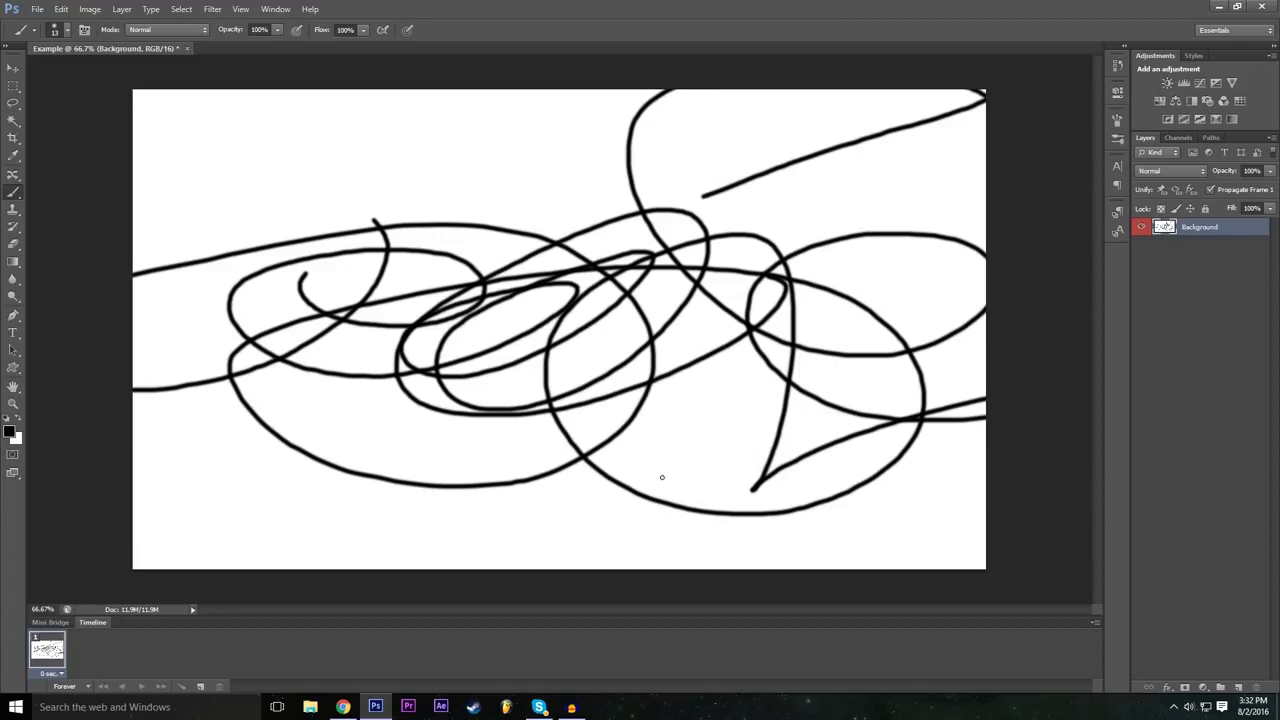
key(ctrl+alt+z)
click(66, 9)
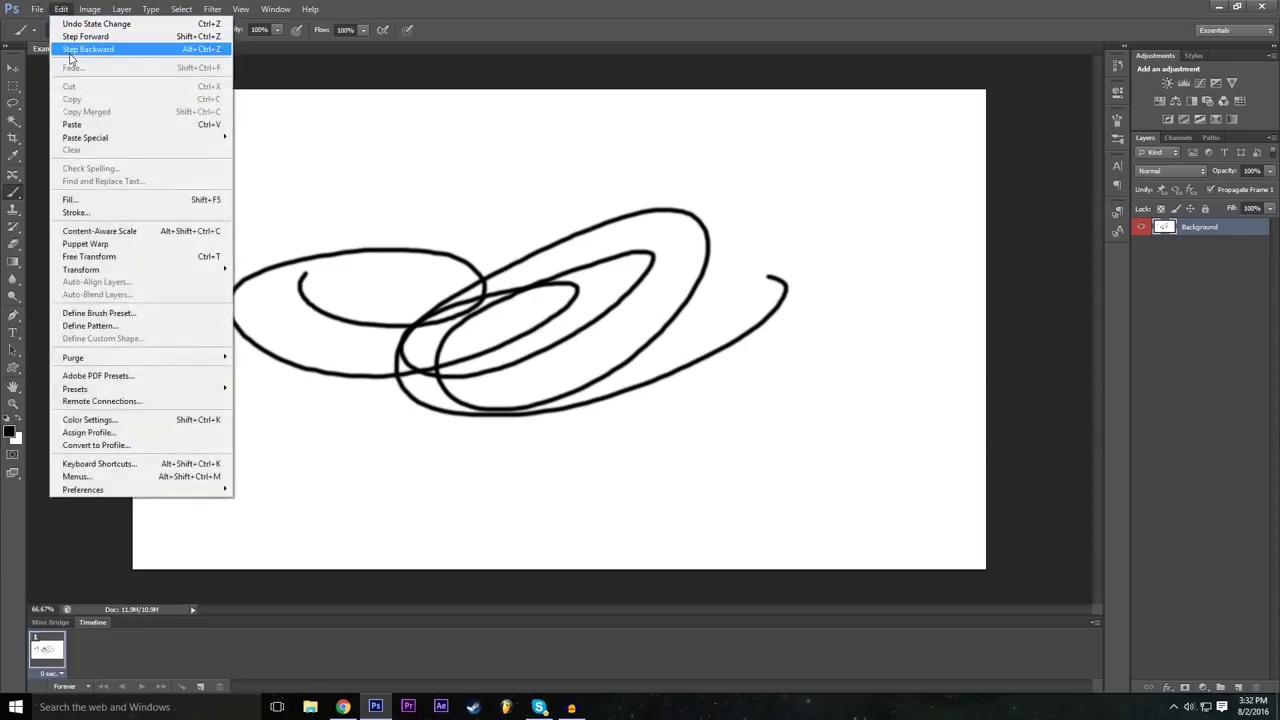
click(70, 51)
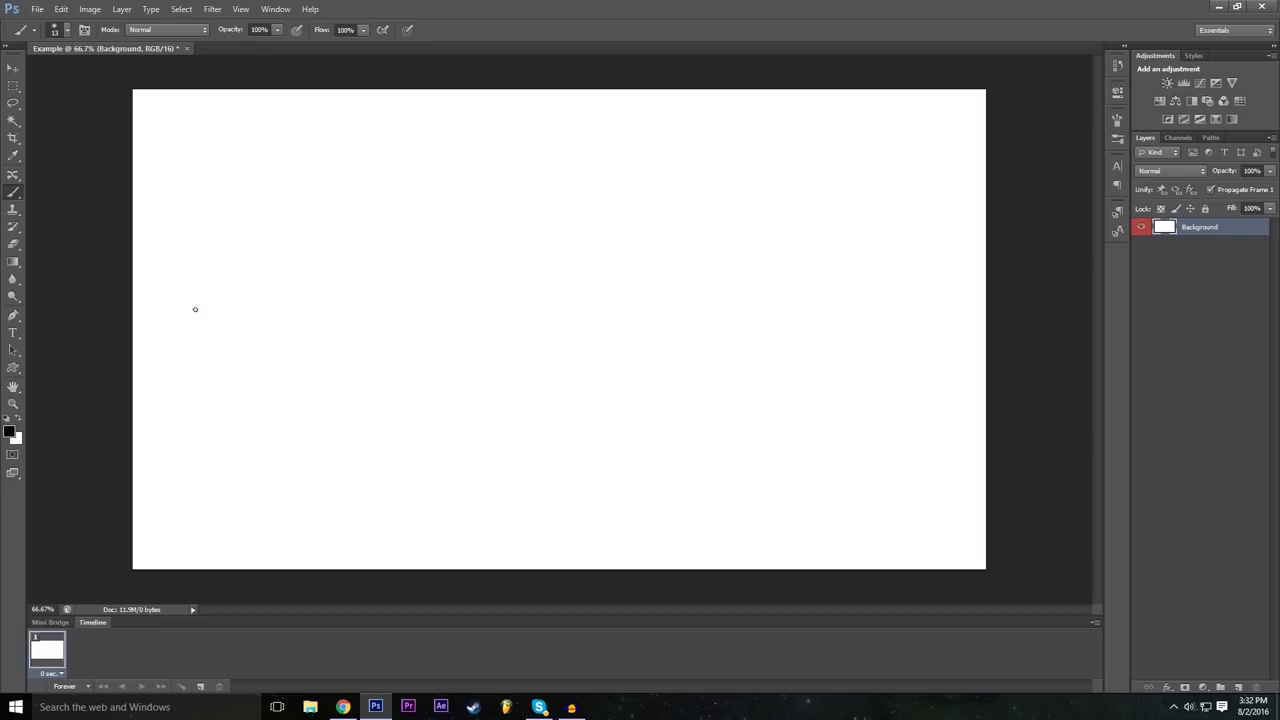
Deselect the Background layer and try to use the Move tool on the canvas with no layer selected.
click(13, 67)
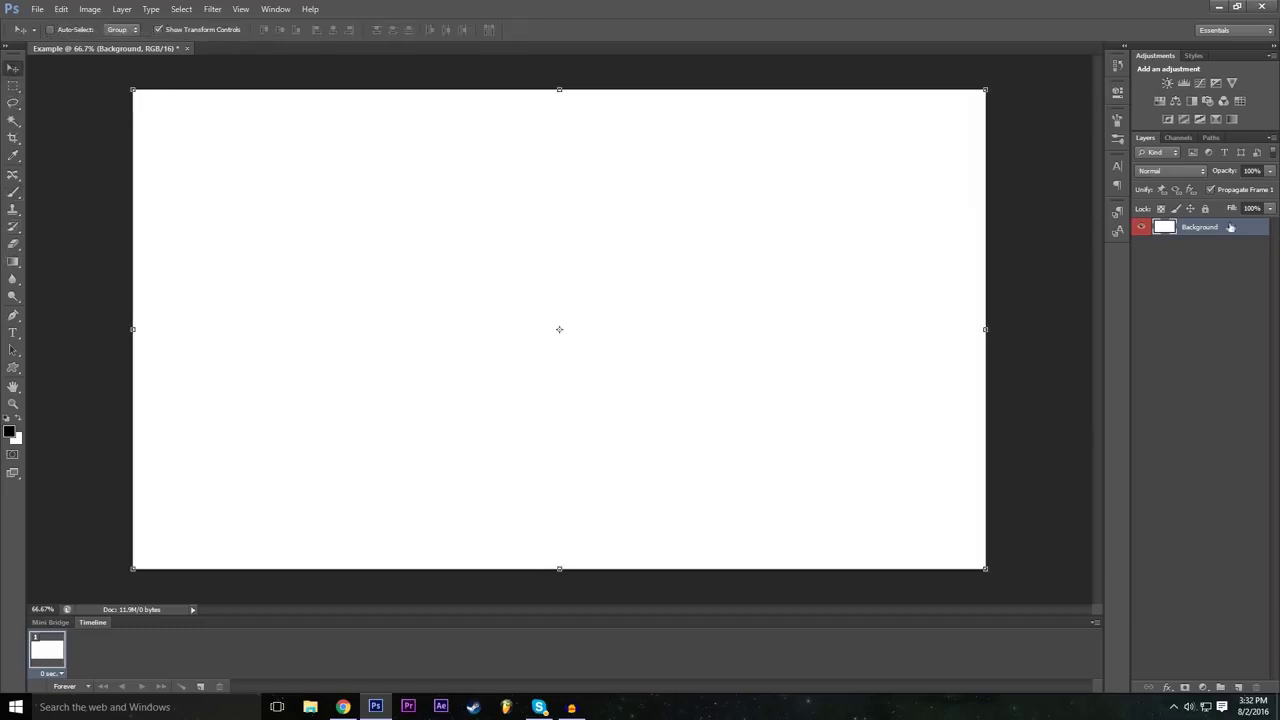
click(1220, 262)
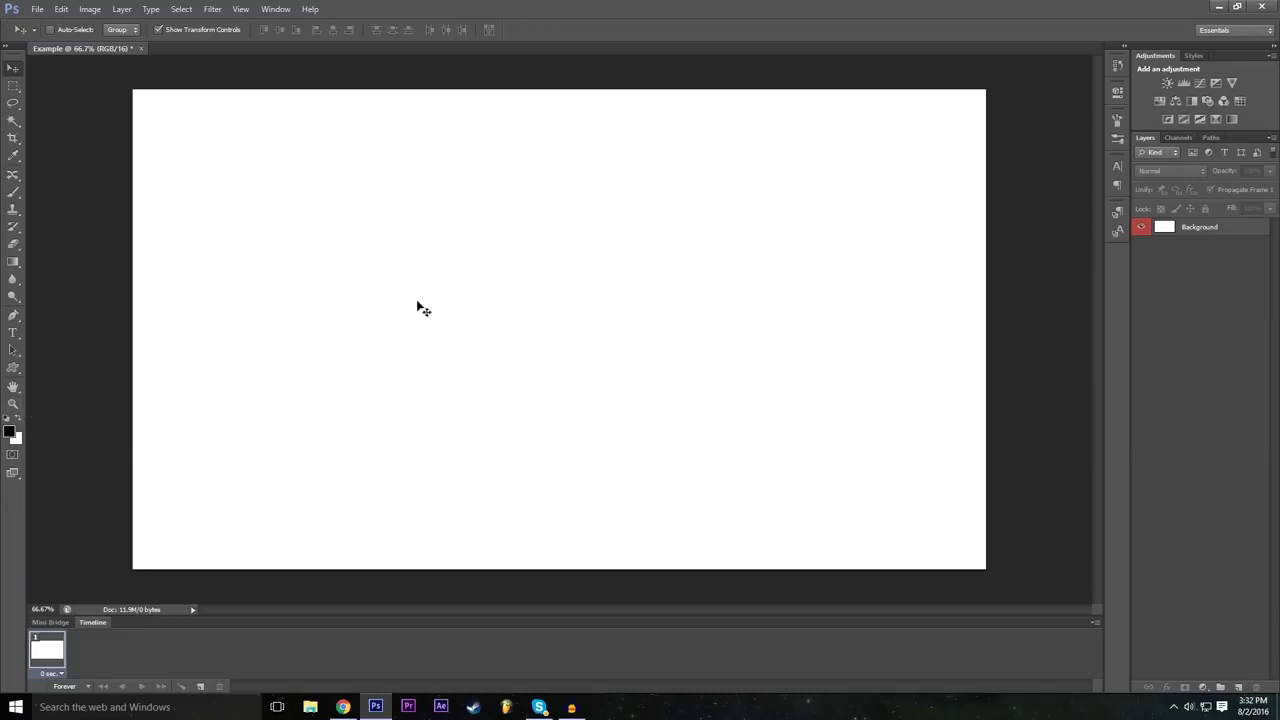
click(489, 477)
click(650, 266)
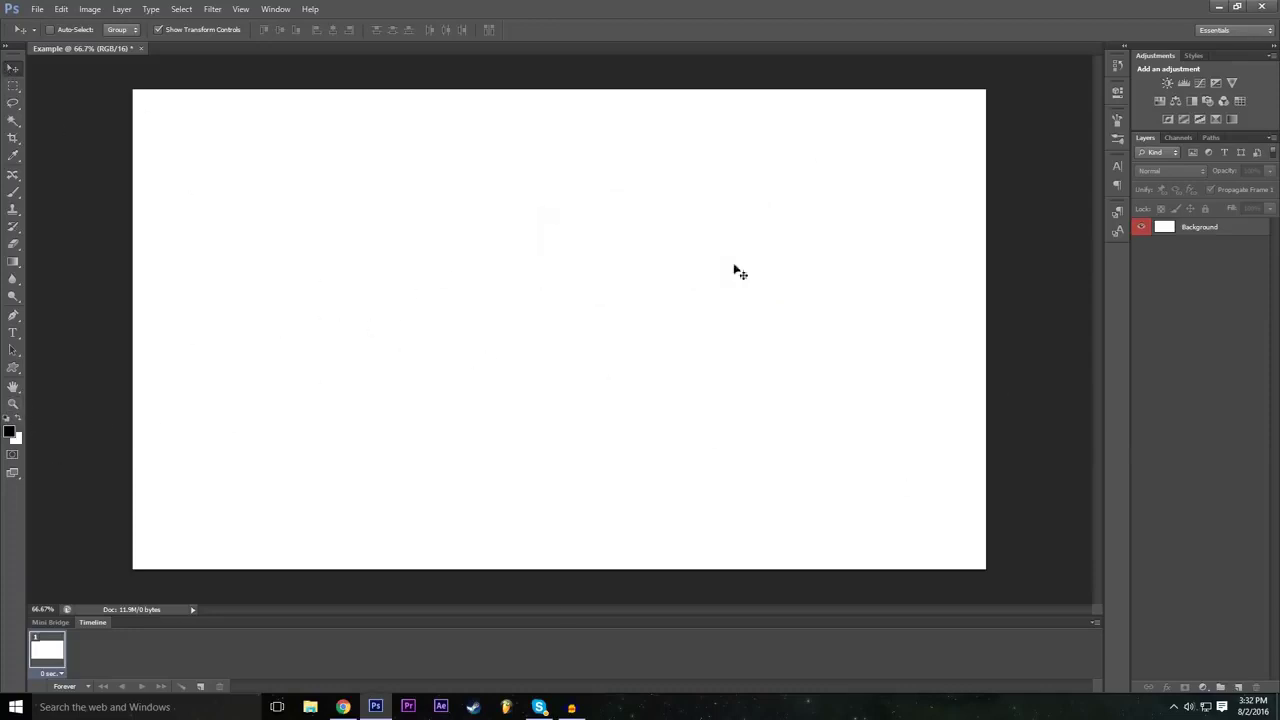
click(864, 282)
click(651, 266)
Select the Background layer, shift it slightly off-center, and step backward to undo the move.
click(1195, 228)
mouse_move(590, 296)
mouse_down()
mouse_move(680, 357)
mouse_move(631, 300)
mouse_move(599, 306)
mouse_up()
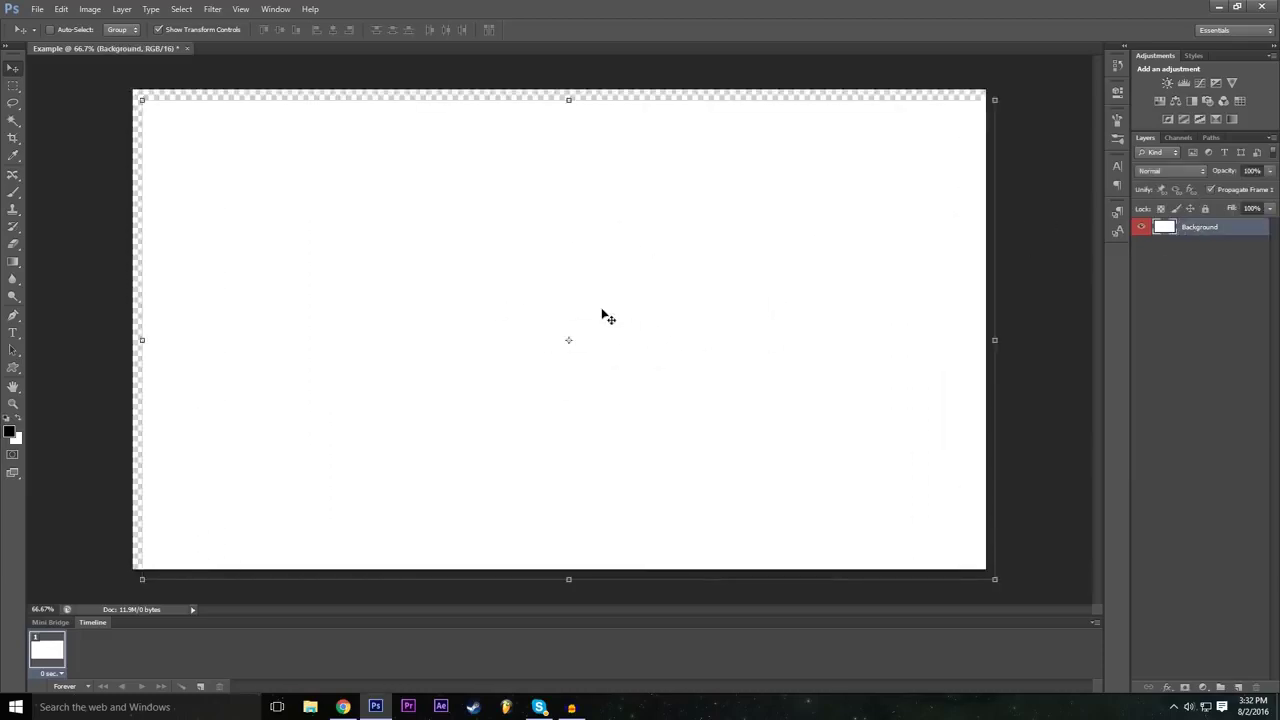
click(61, 9)
click(85, 48)
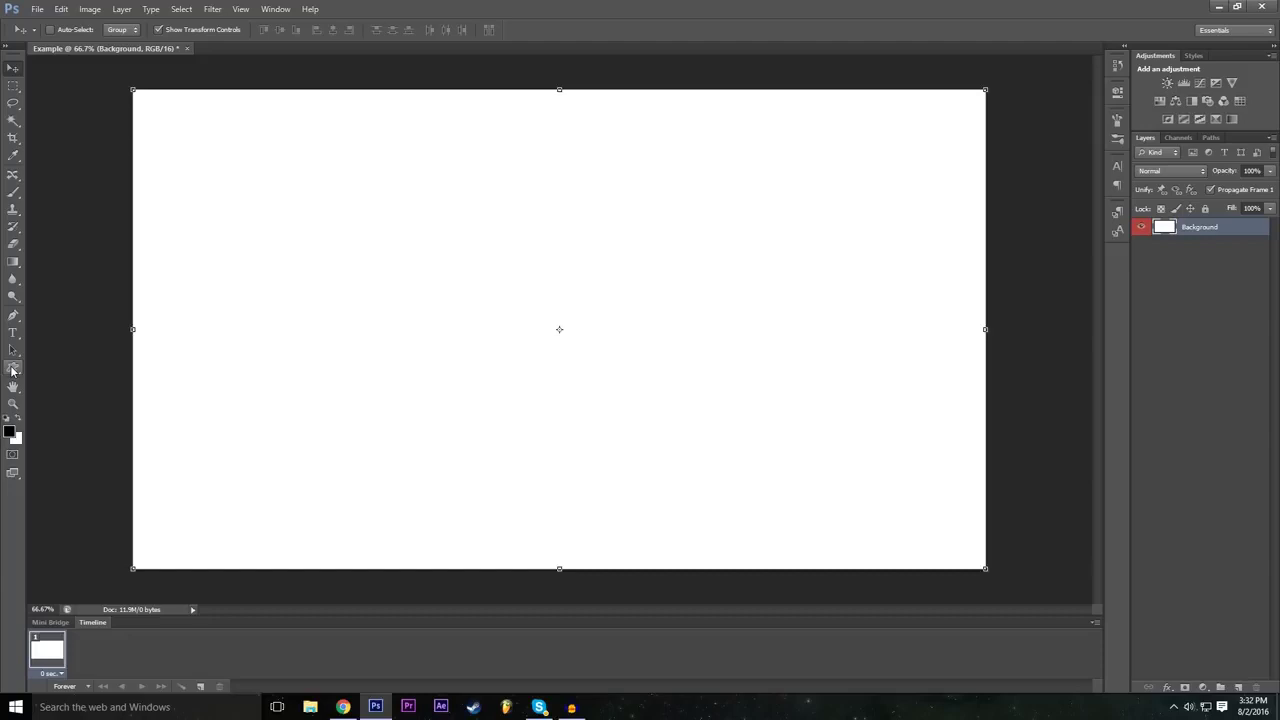
Draw a rectangle shape about 665 × 365 px in the upper-left part of the canvas with the Rectangle tool.
click(12, 370)
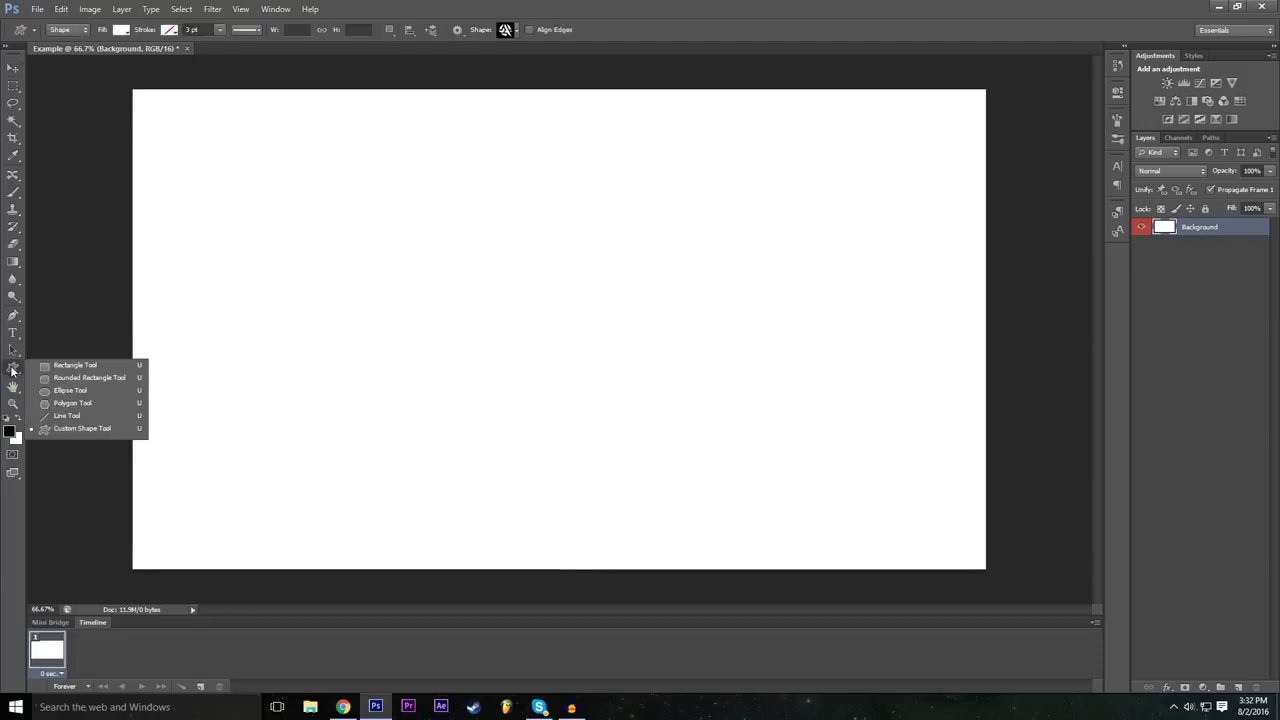
click(75, 365)
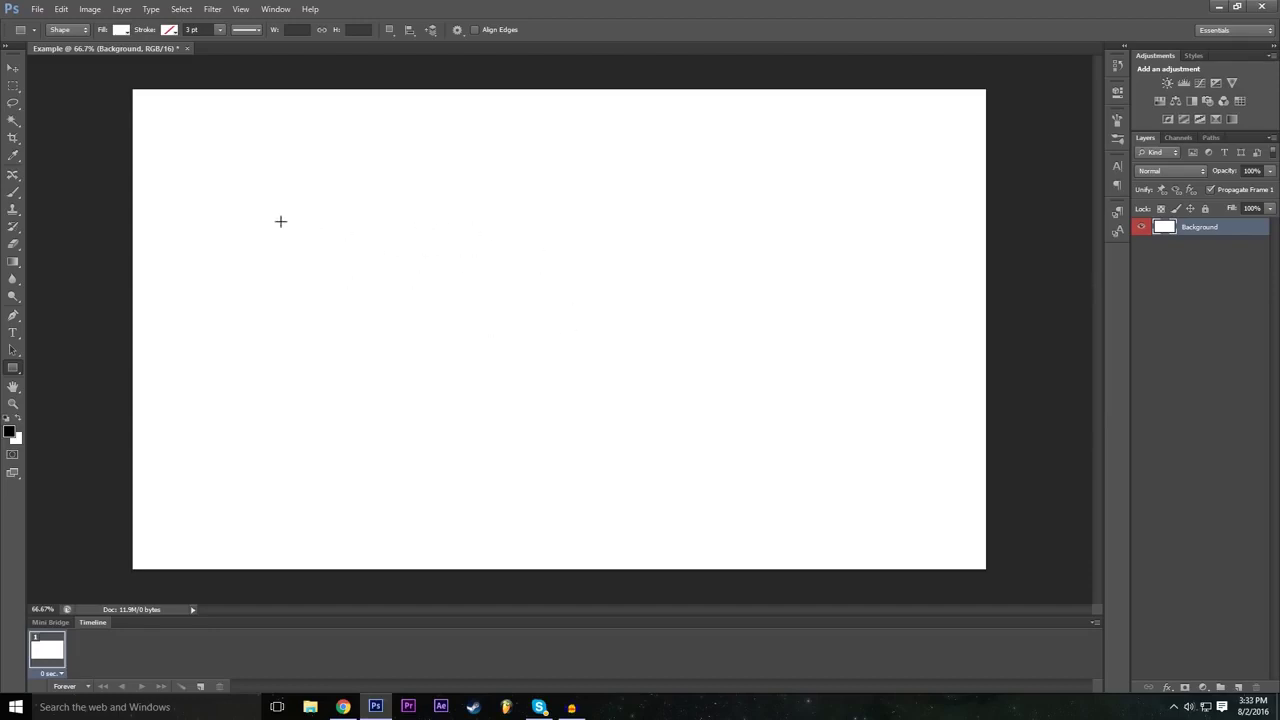
drag(235, 195, 529, 356)
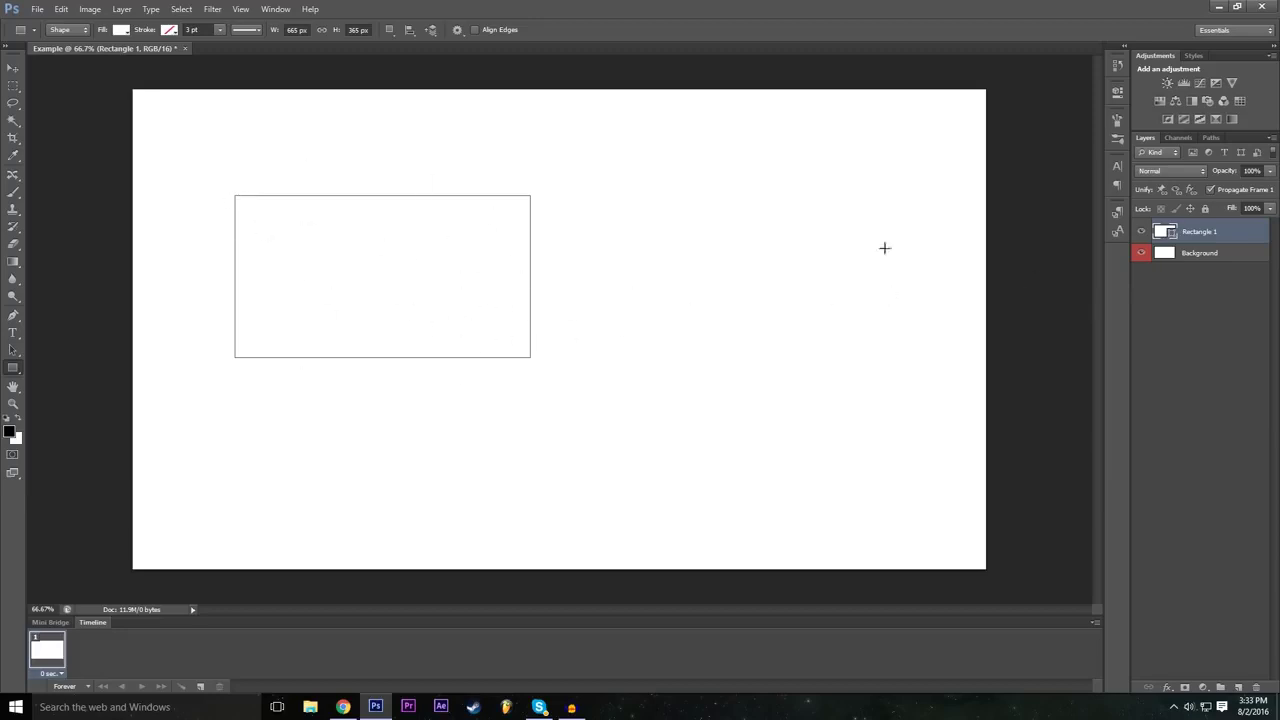
Select the Rectangle 1 layer, try several gray and red fills on the shape, and settle on a very dark gray fill.
click(1200, 256)
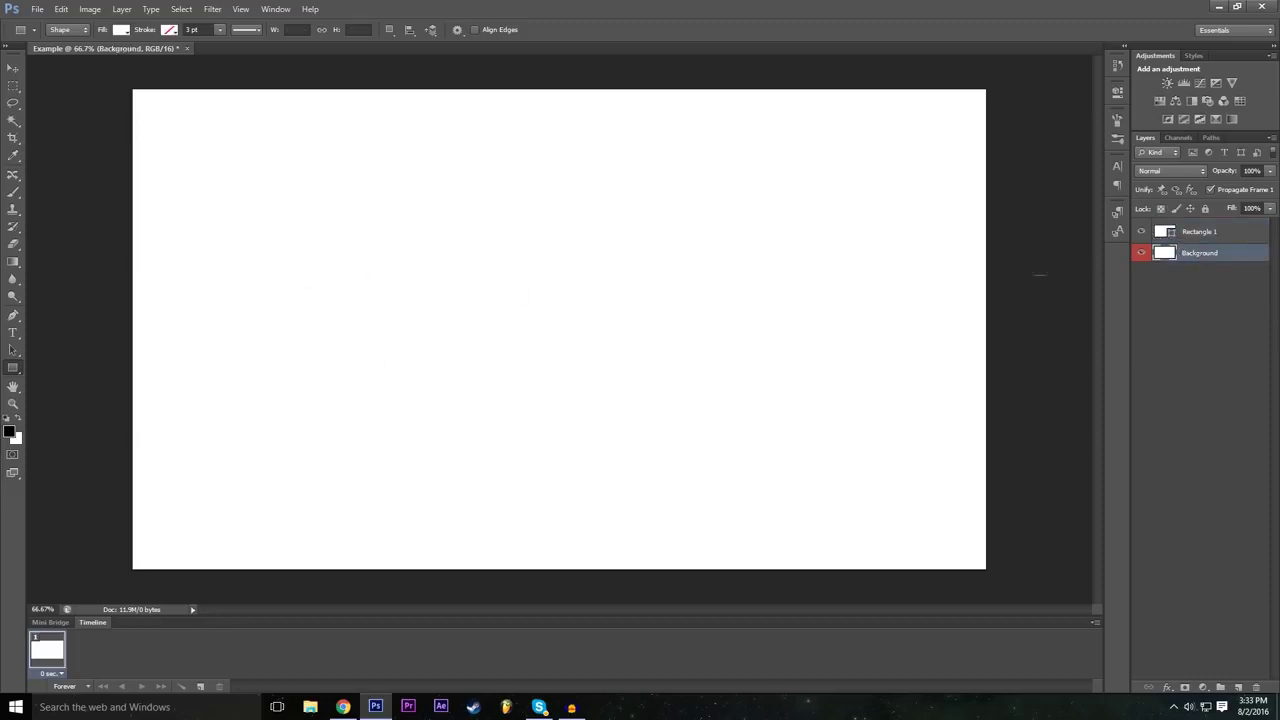
click(1212, 237)
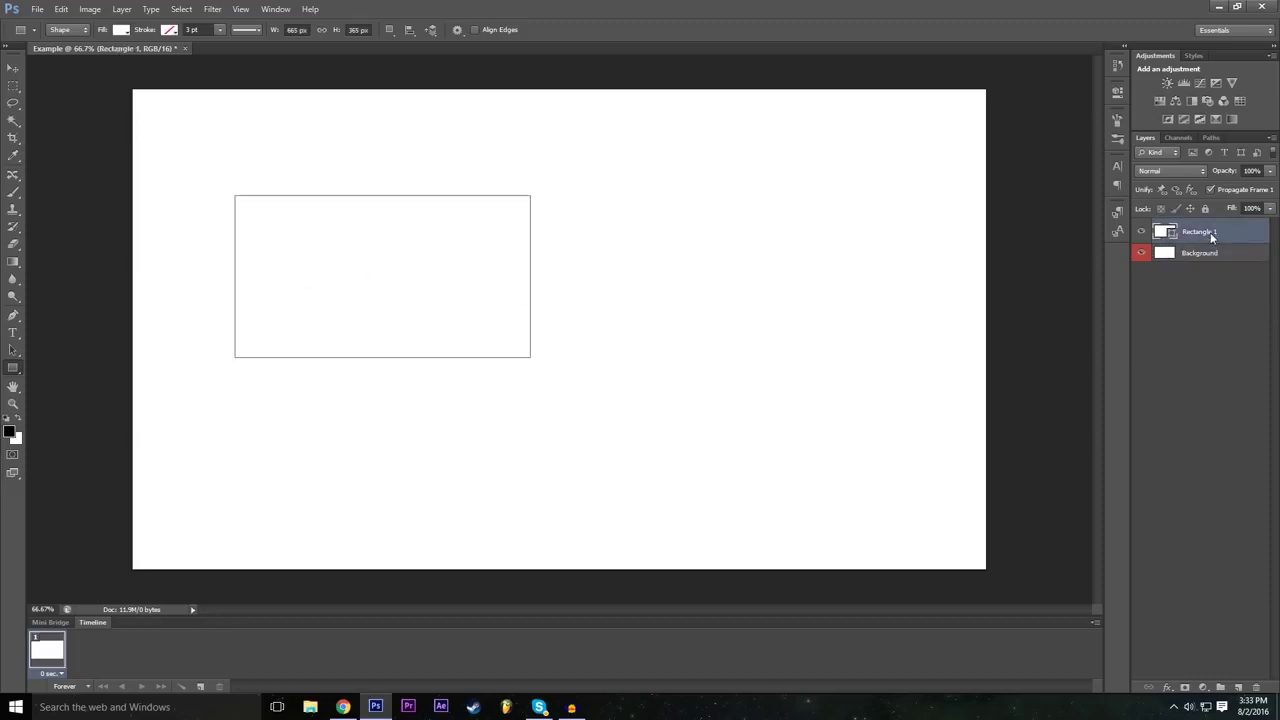
click(125, 31)
click(118, 108)
click(158, 108)
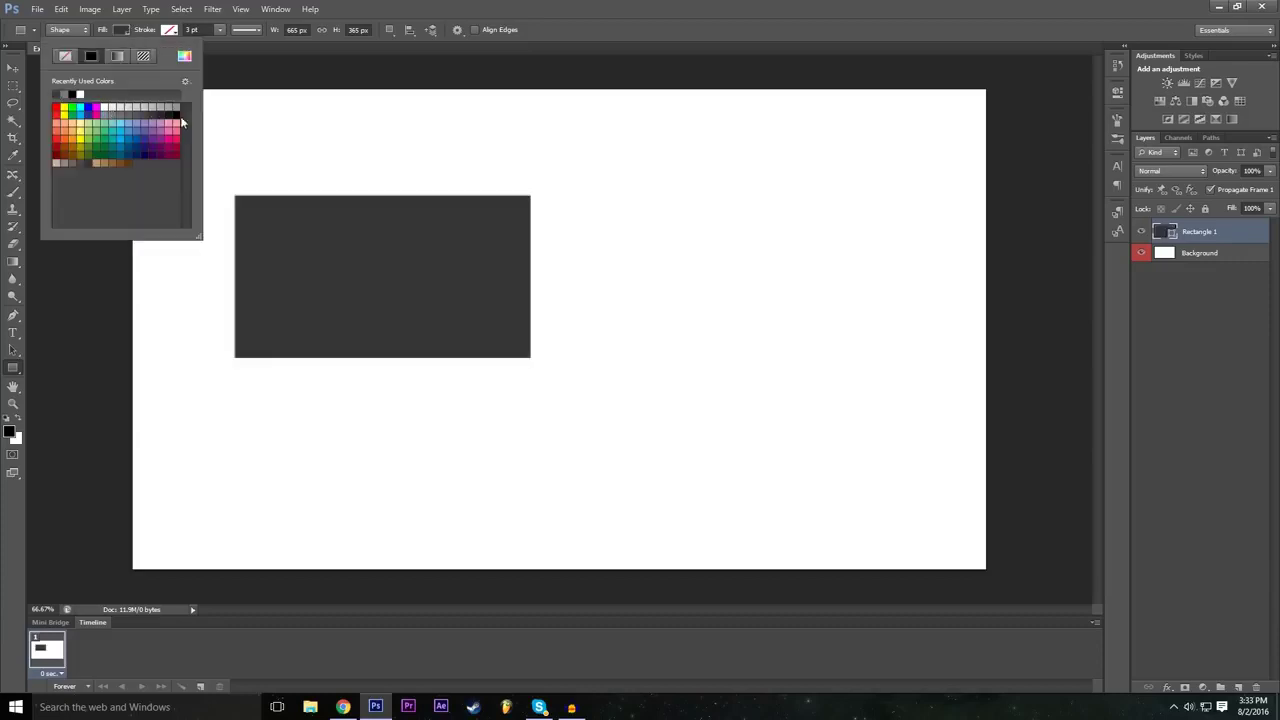
click(177, 110)
click(155, 110)
click(57, 141)
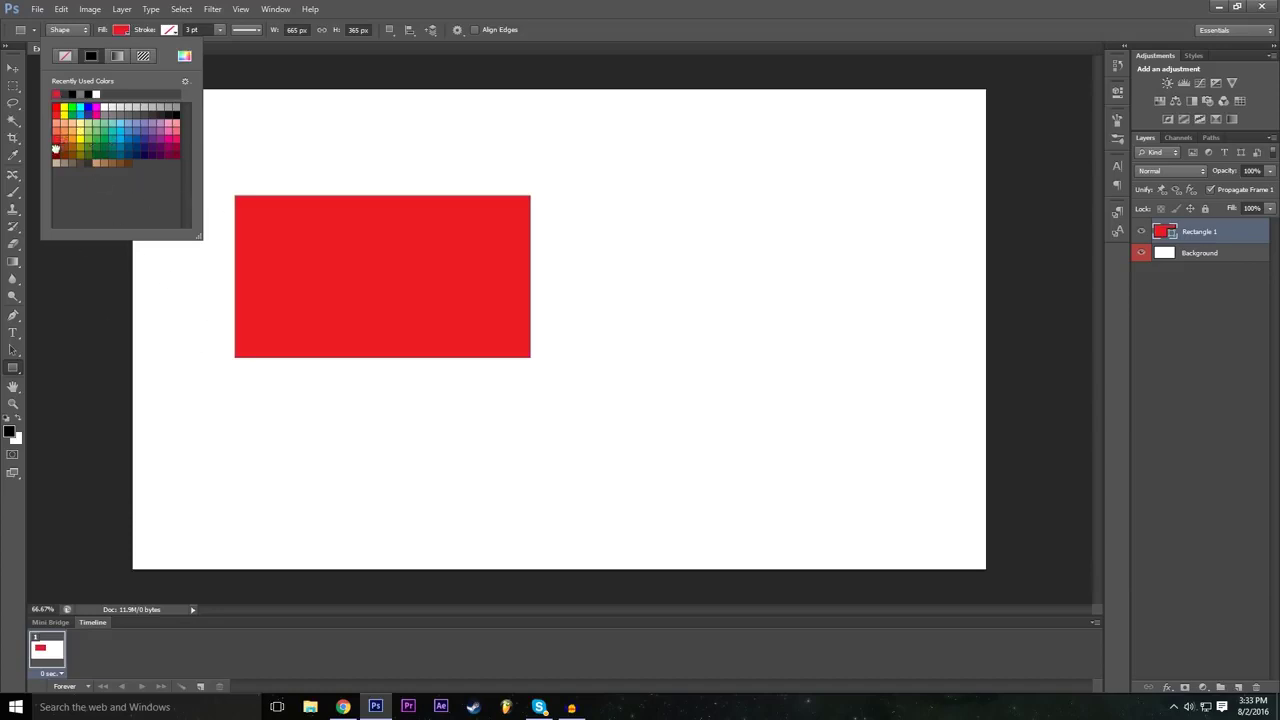
click(56, 148)
click(57, 140)
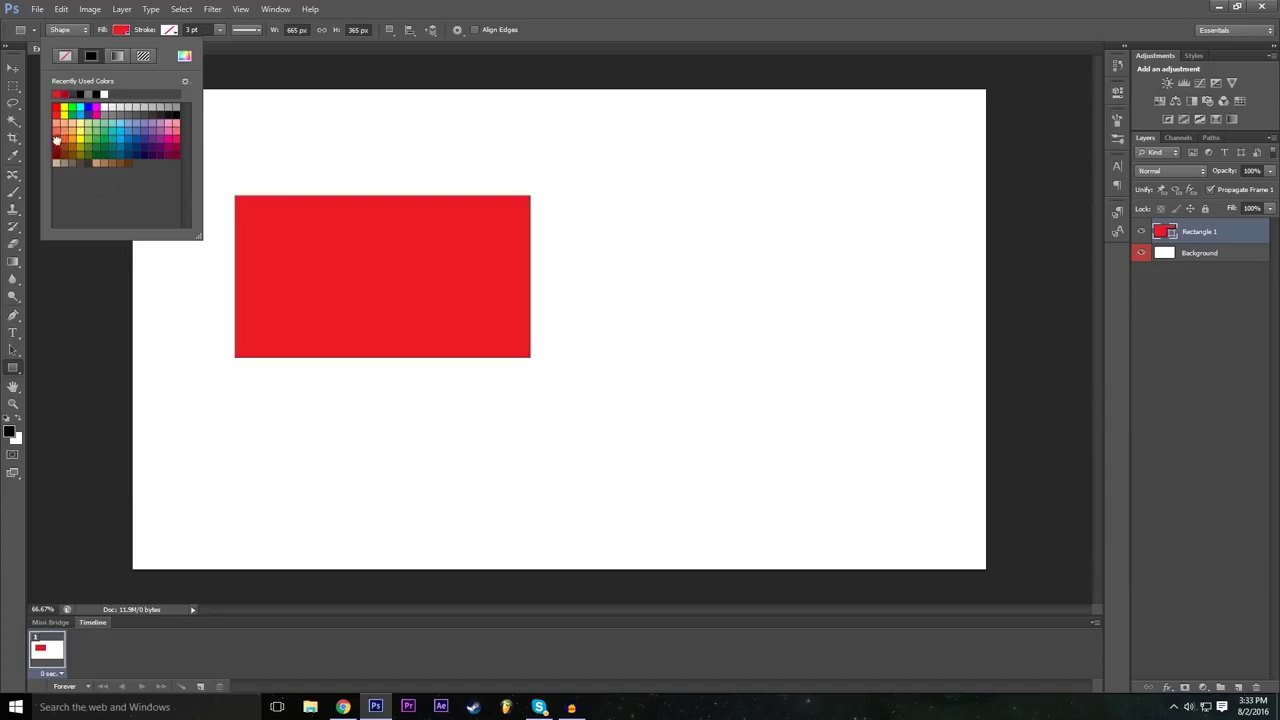
click(159, 116)
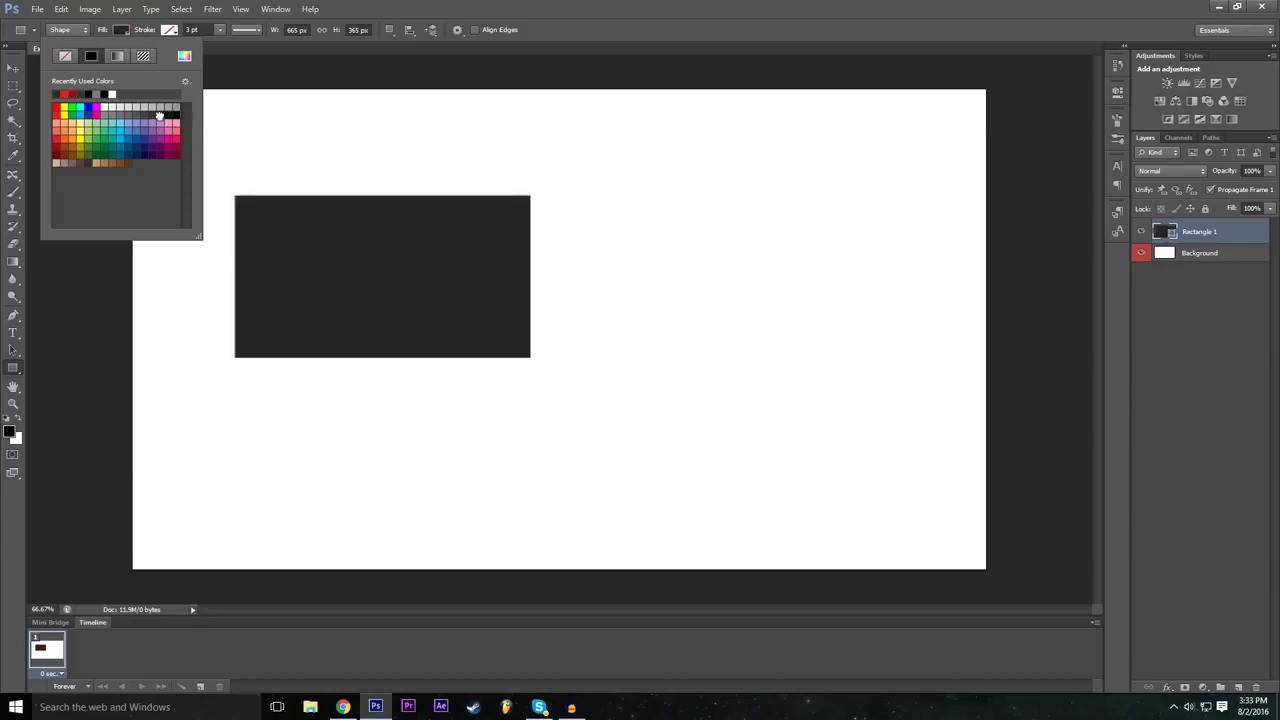
click(870, 6)
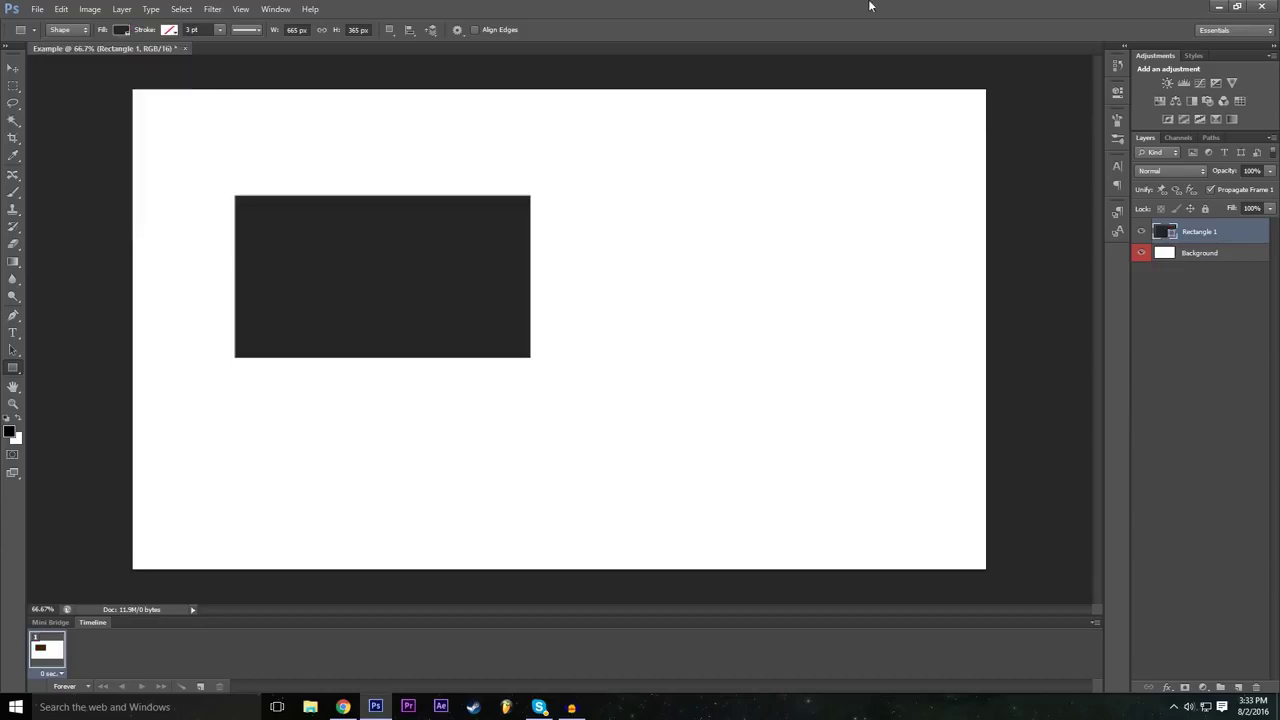
Move the dark rectangle around the canvas with the Move tool and leave it near the center, at about X 910, Y 529 px.
click(13, 67)
drag(420, 272, 547, 311)
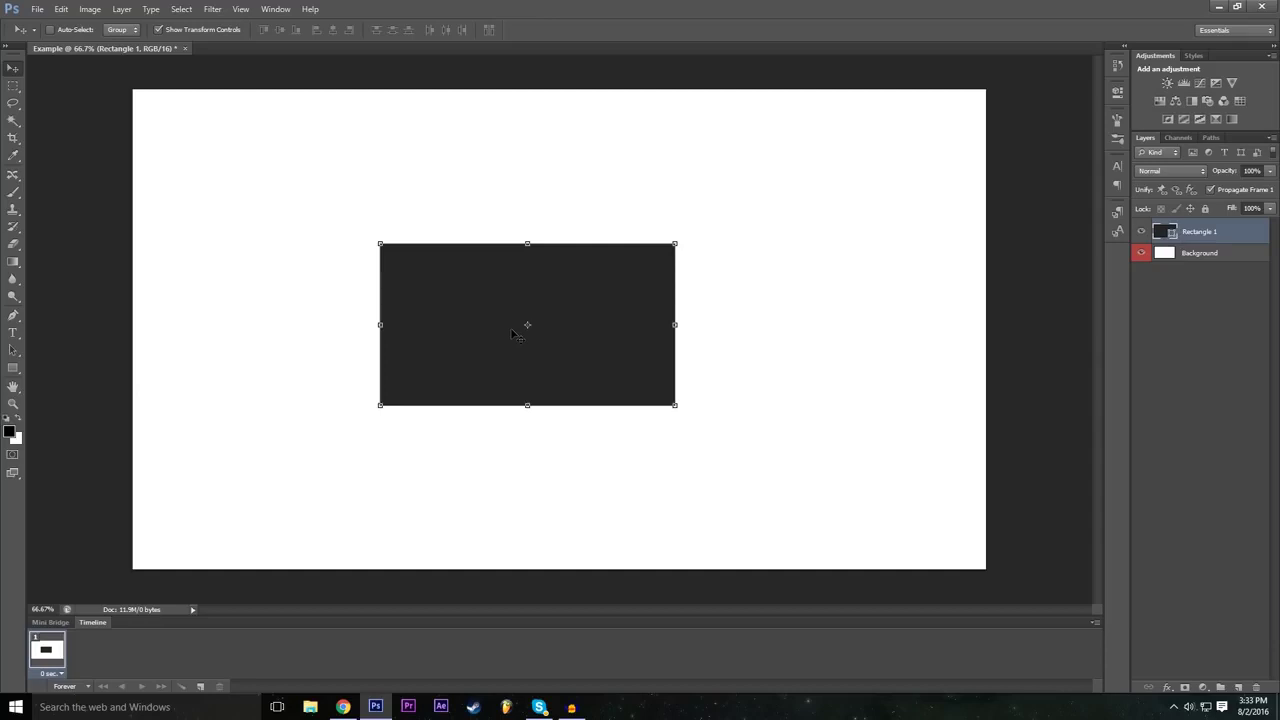
drag(512, 342, 539, 350)
drag(543, 339, 530, 245)
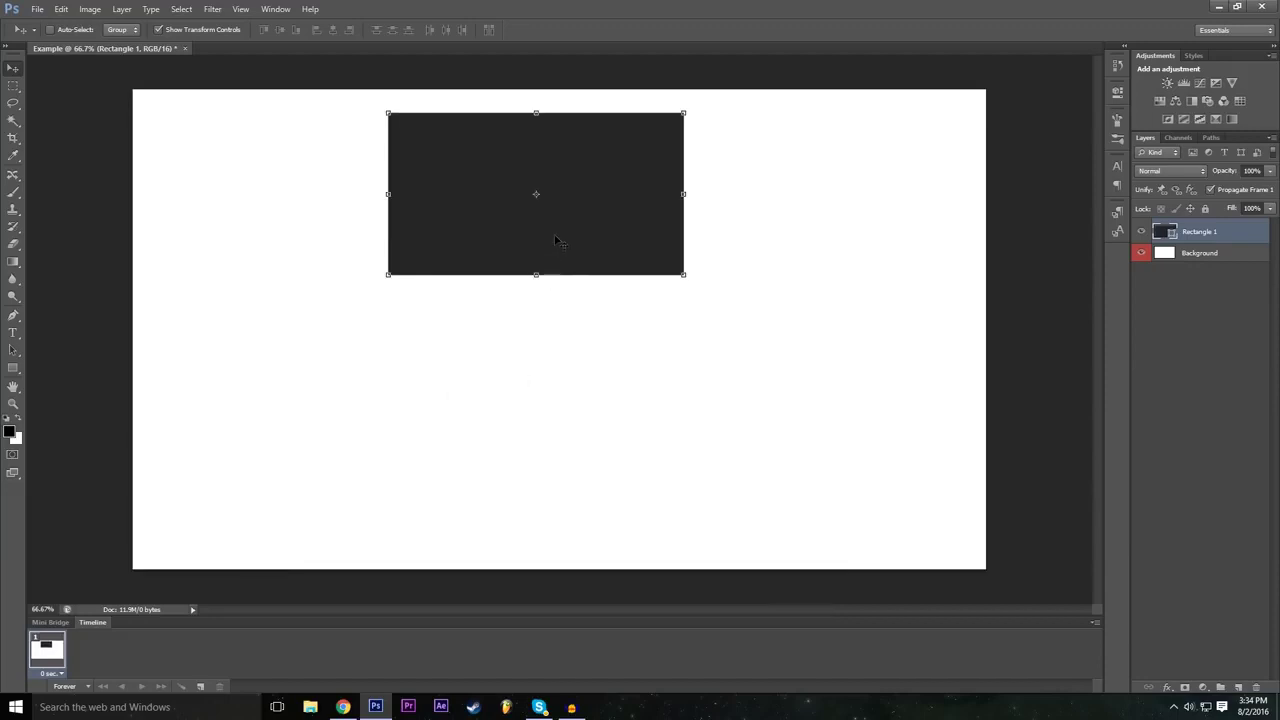
drag(563, 197, 383, 263)
drag(606, 161, 415, 357)
drag(491, 325, 534, 350)
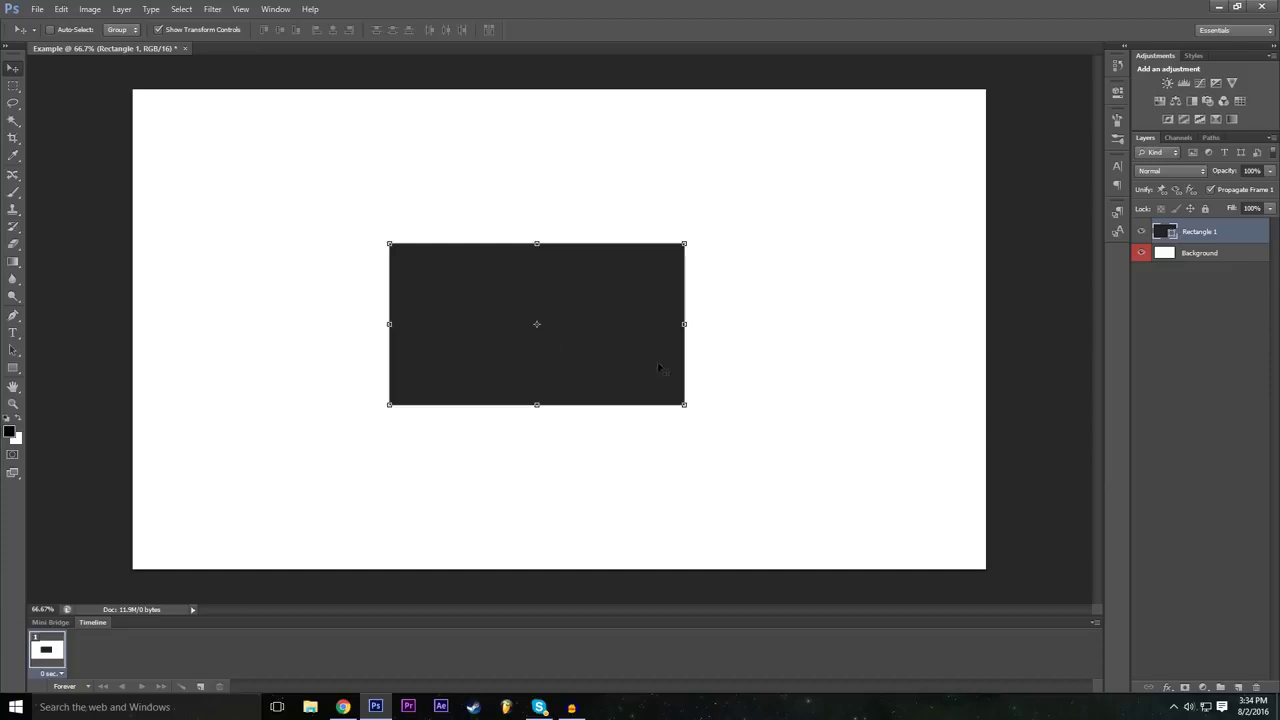
Start a free transform of the rectangle, tilt it about 17° counterclockwise, and rotate it back to nearly level.
key(ctrl+t)
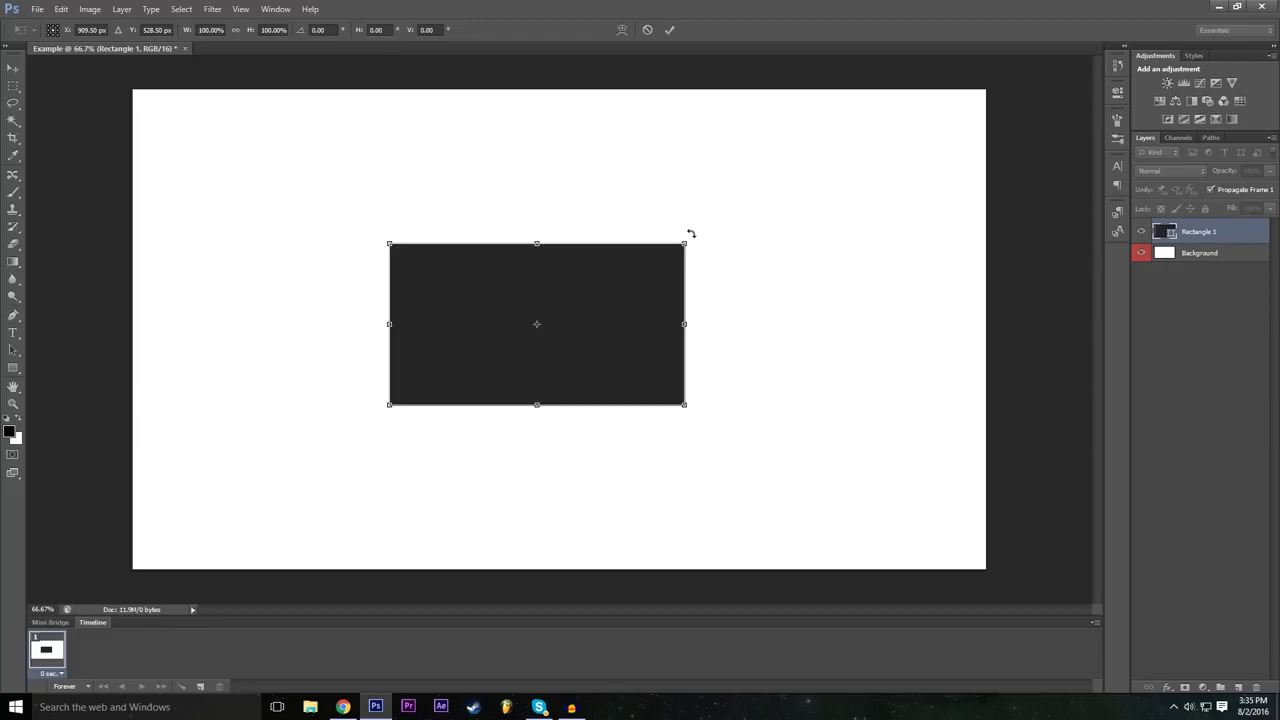
drag(690, 233, 703, 170)
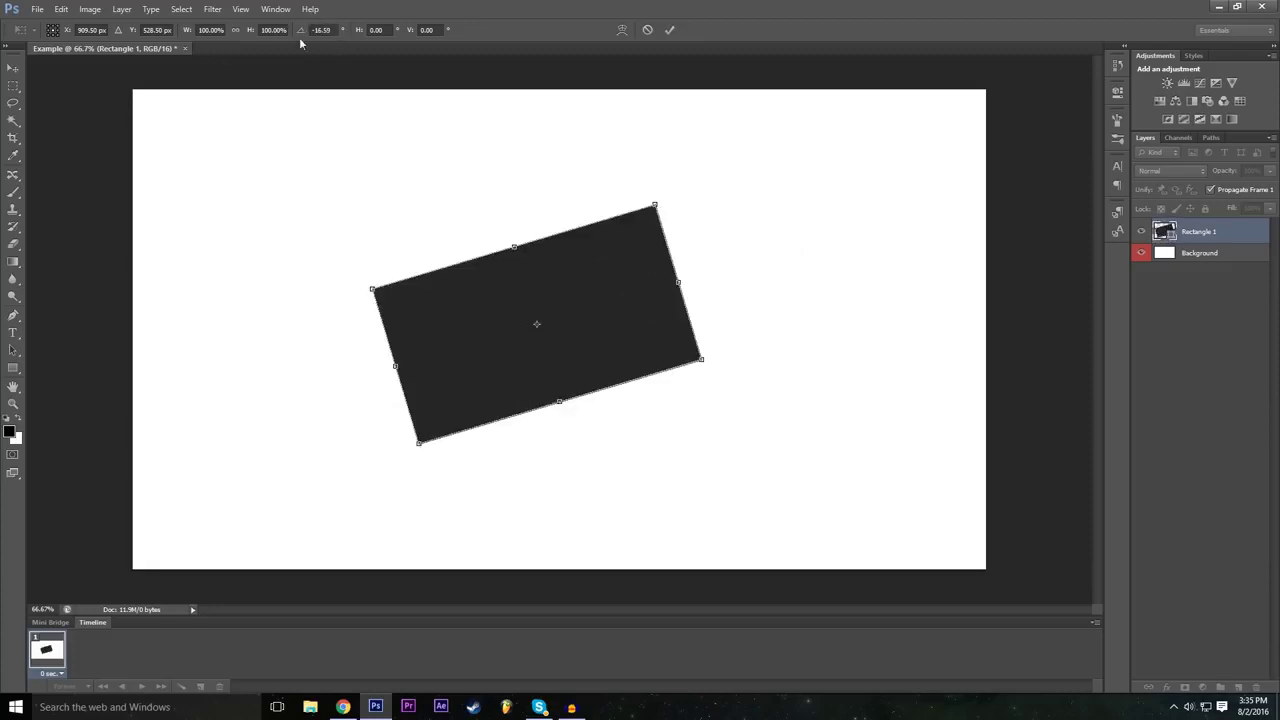
drag(303, 34, 657, 137)
drag(699, 189, 725, 223)
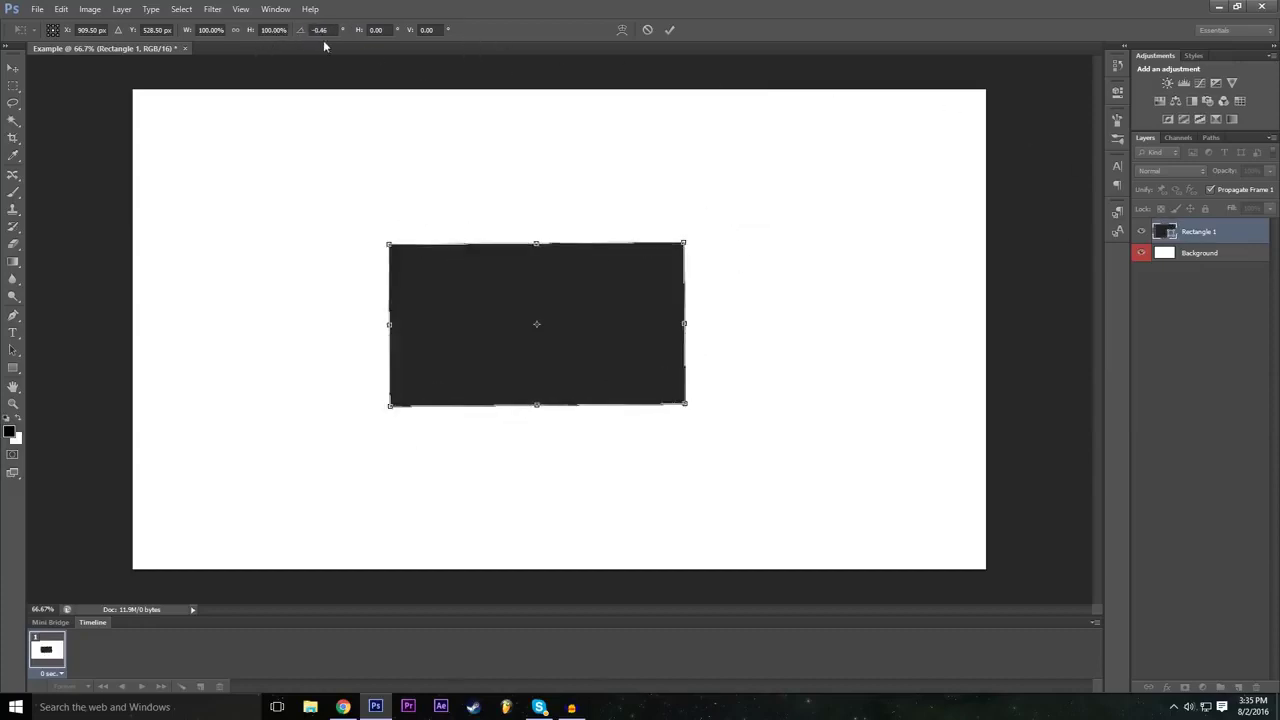
Adjust the rectangle's rotation value to tilt it about 5° clockwise and reset the rotation to 0°.
drag(303, 35, 431, 106)
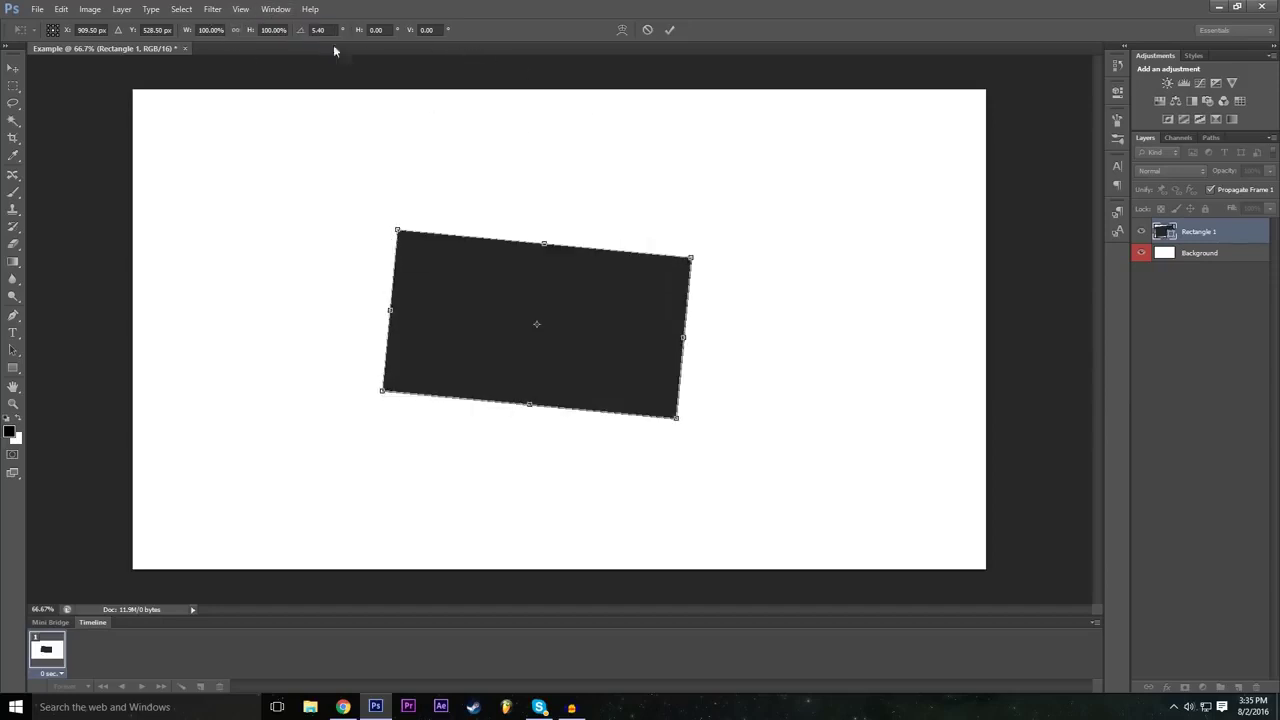
drag(305, 35, 297, 183)
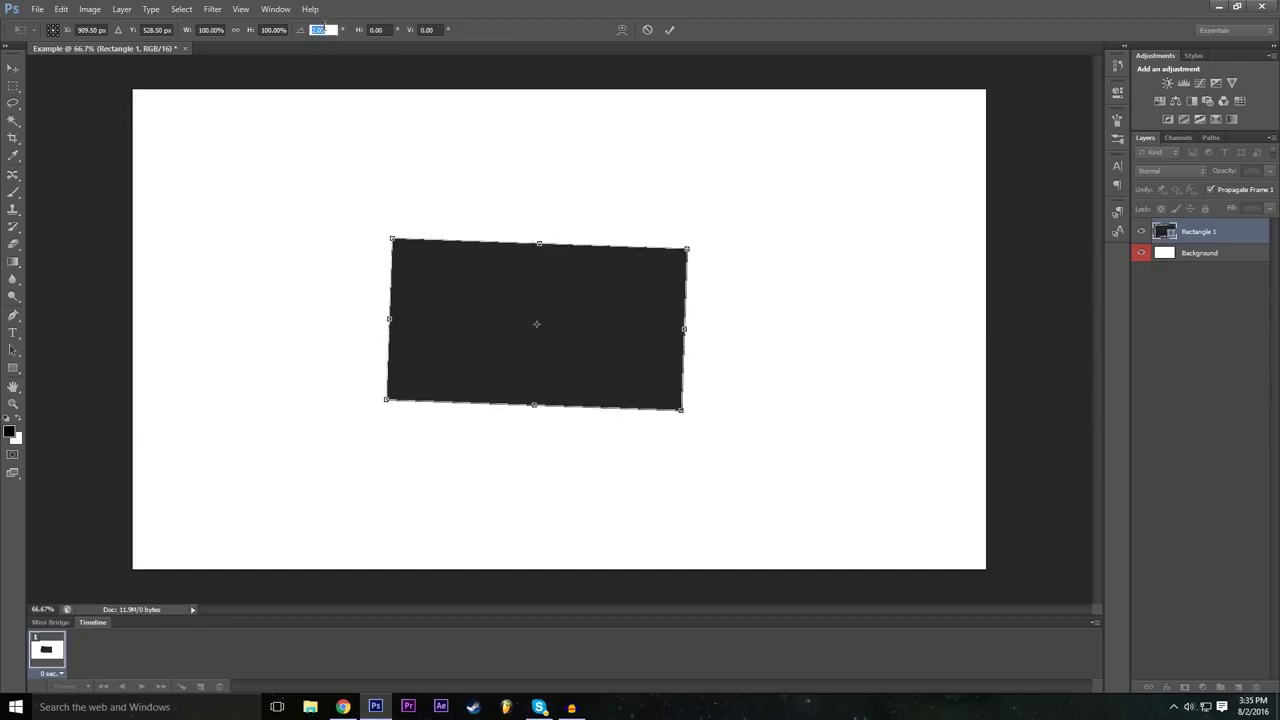
text(0)
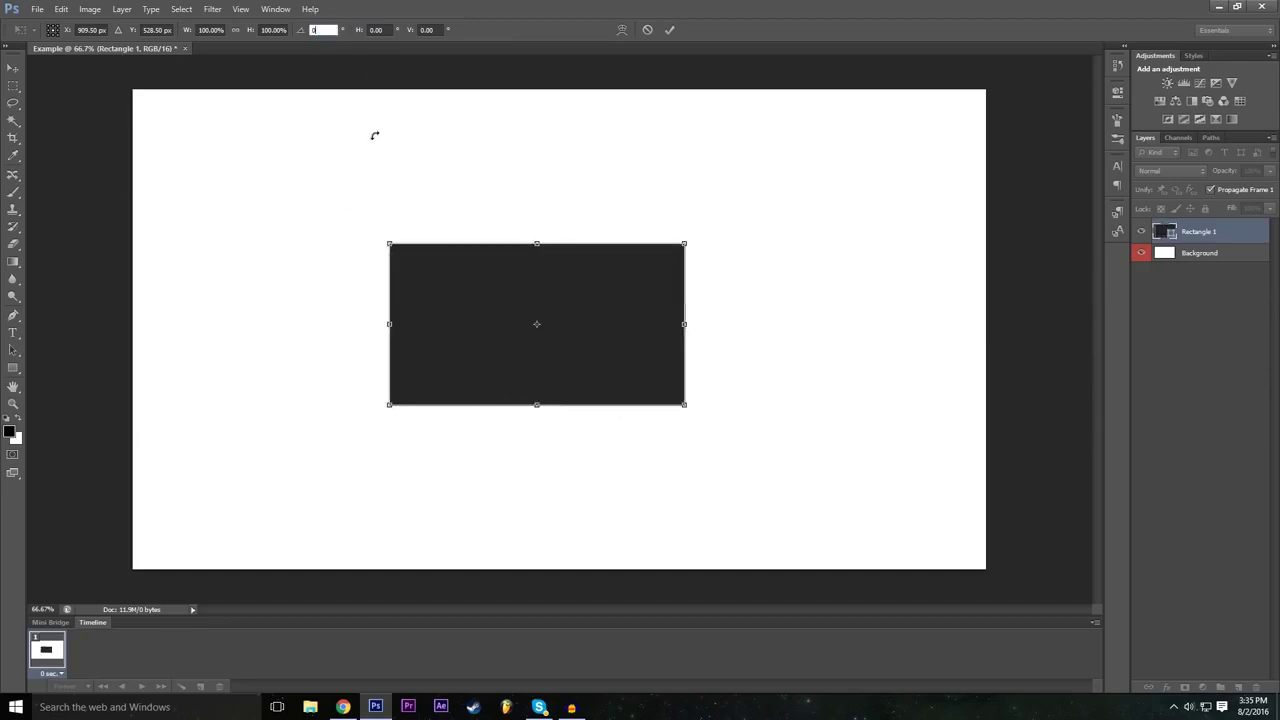
Rotate the rectangle about 49° clockwise, stretch it to about 137% width and 212% height, and cancel the transform.
key(Return)
drag(696, 226, 714, 380)
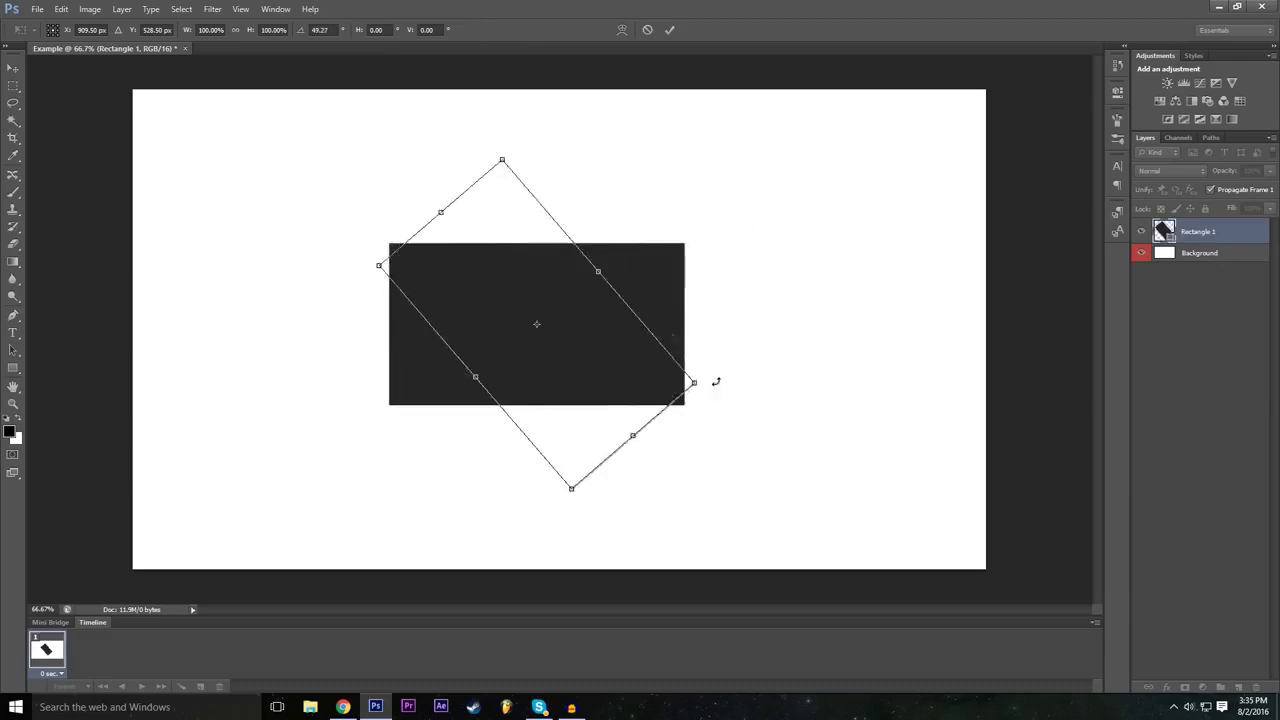
drag(632, 440, 706, 518)
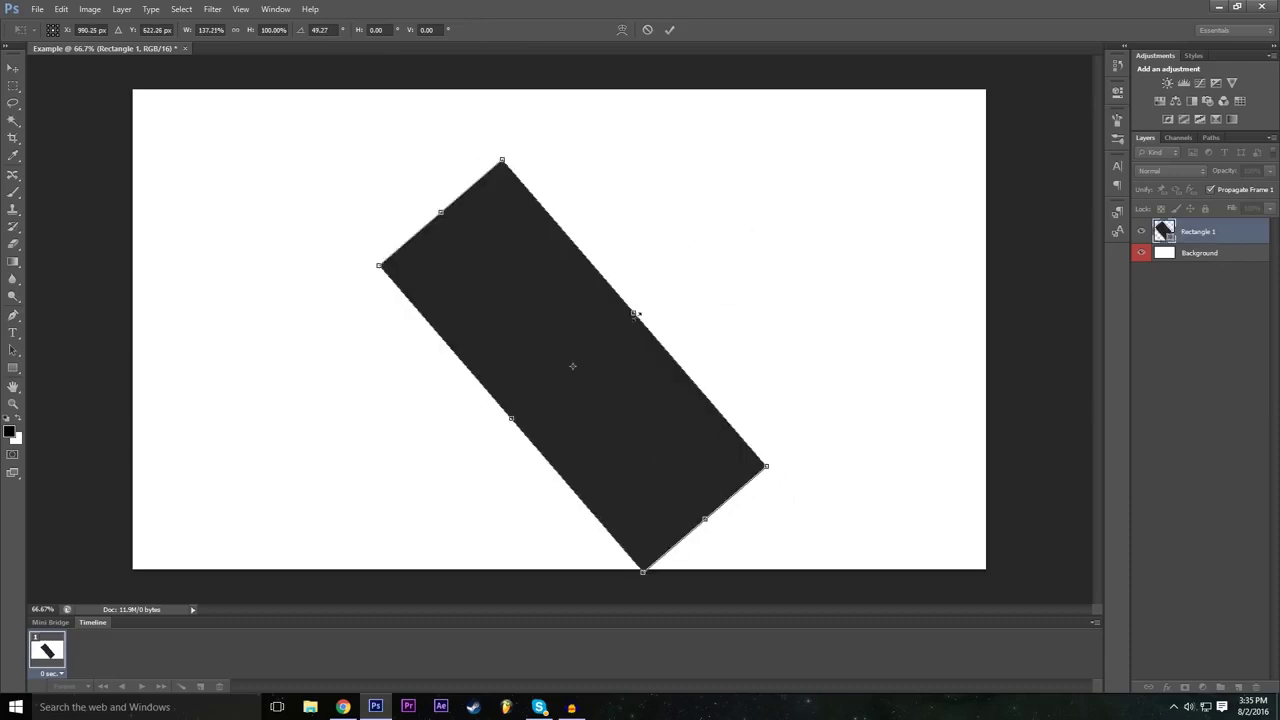
drag(637, 317, 719, 240)
drag(512, 418, 459, 463)
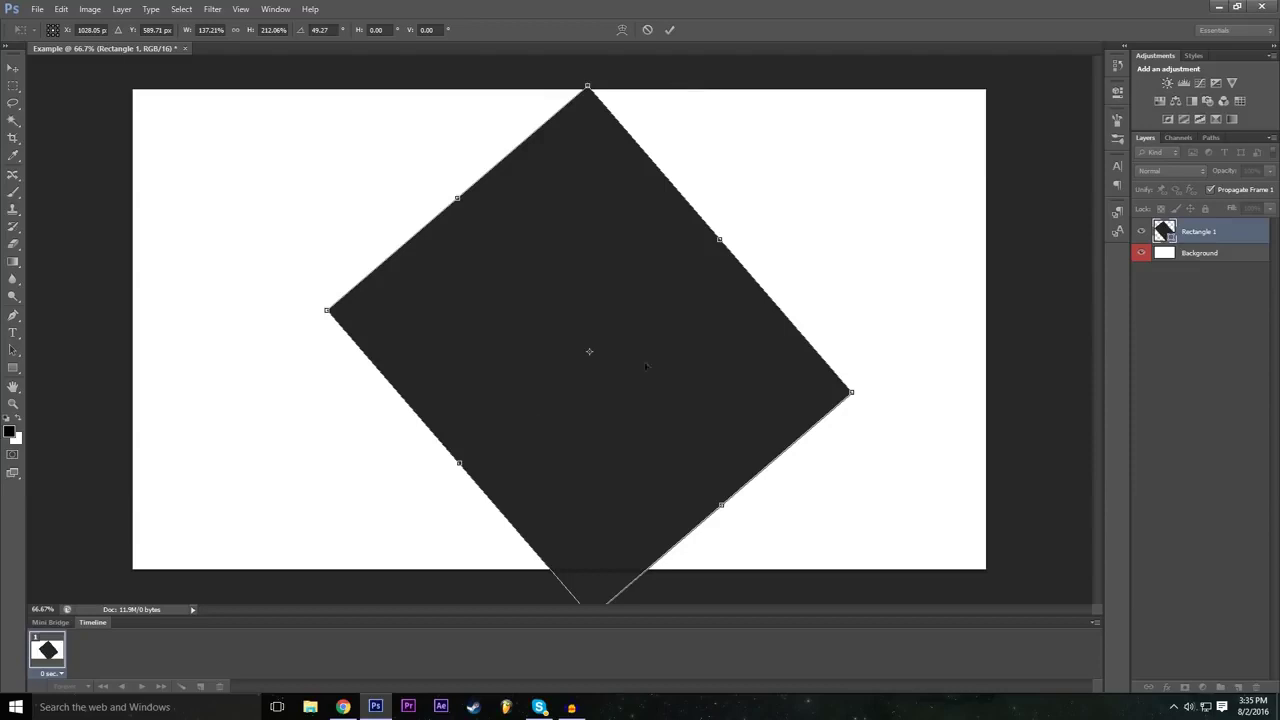
click(647, 31)
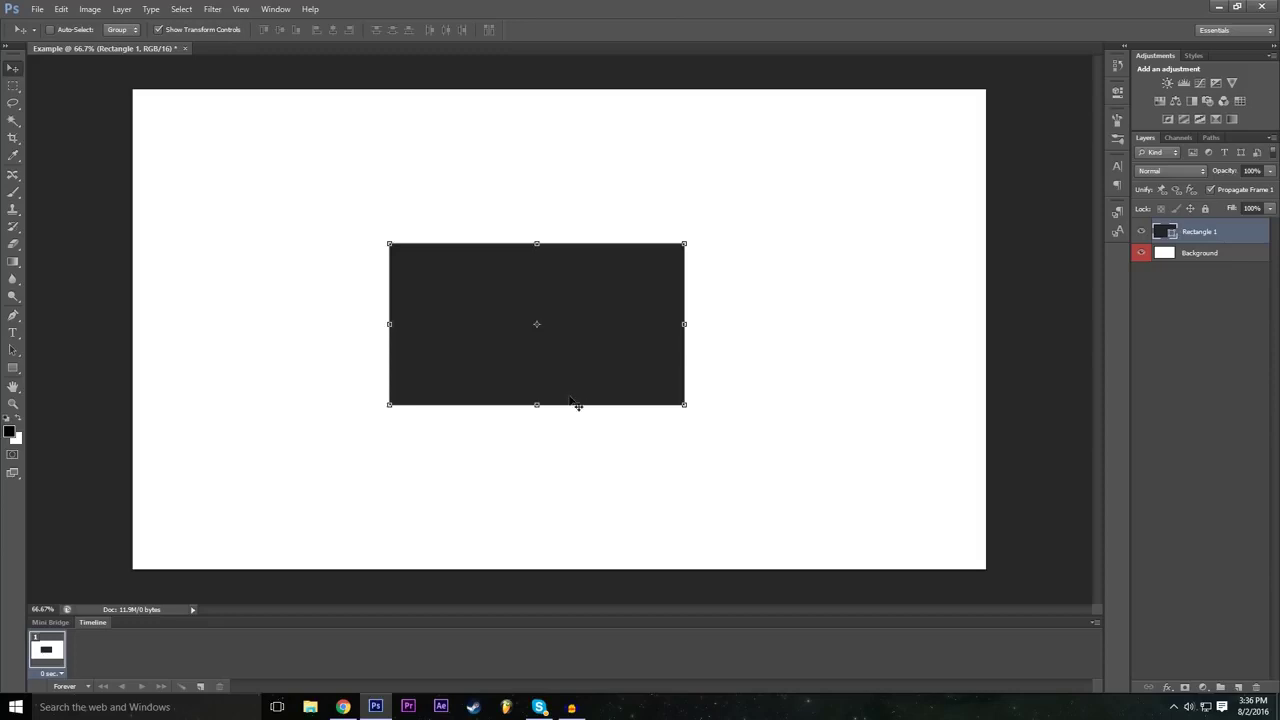
Free-transform the rectangle by extending its right side outward, set both horizontal and vertical scale to 200%, and apply the transform.
key(ctrl+t)
click(212, 30)
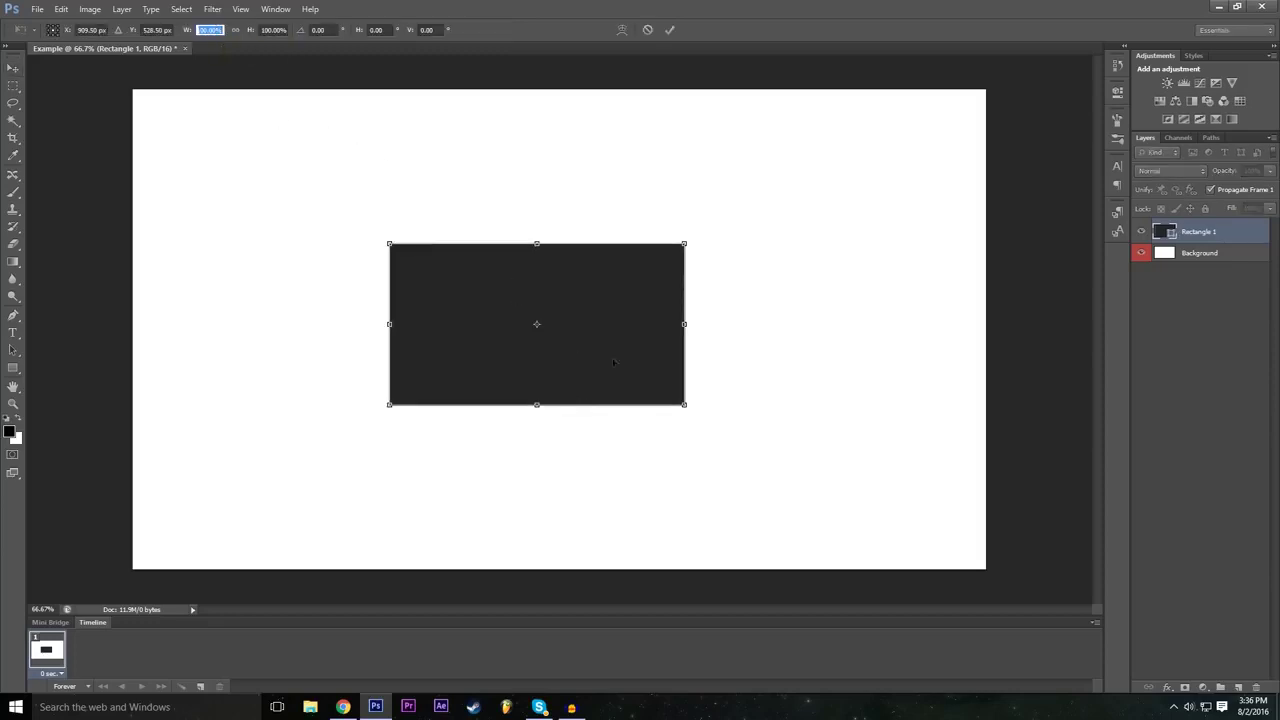
drag(684, 323, 736, 323)
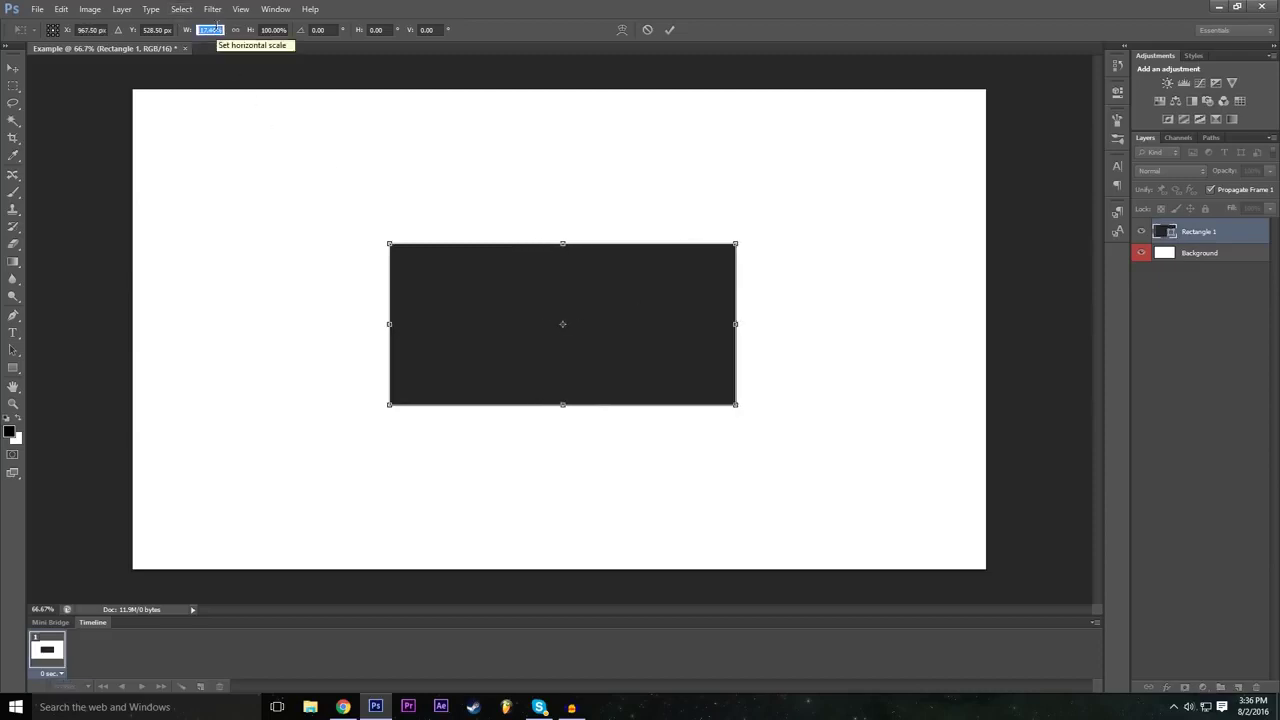
text(200)
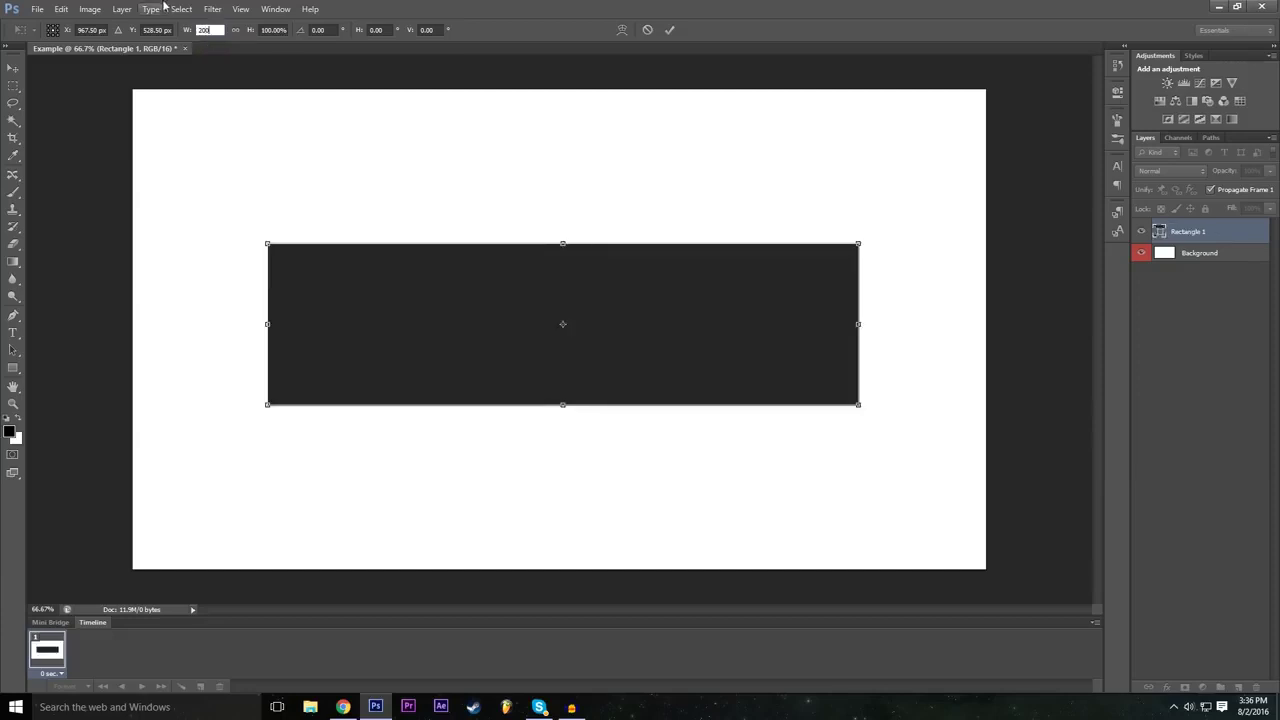
key(Tab)
text(200)
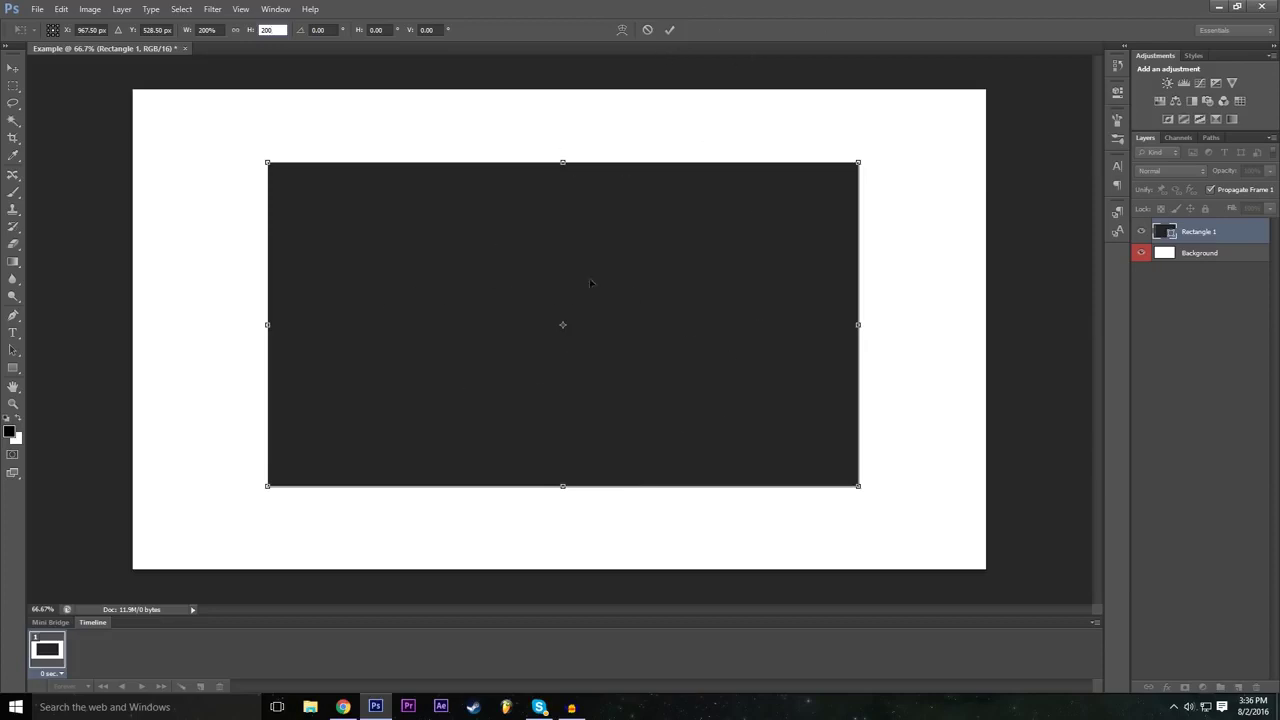
click(669, 29)
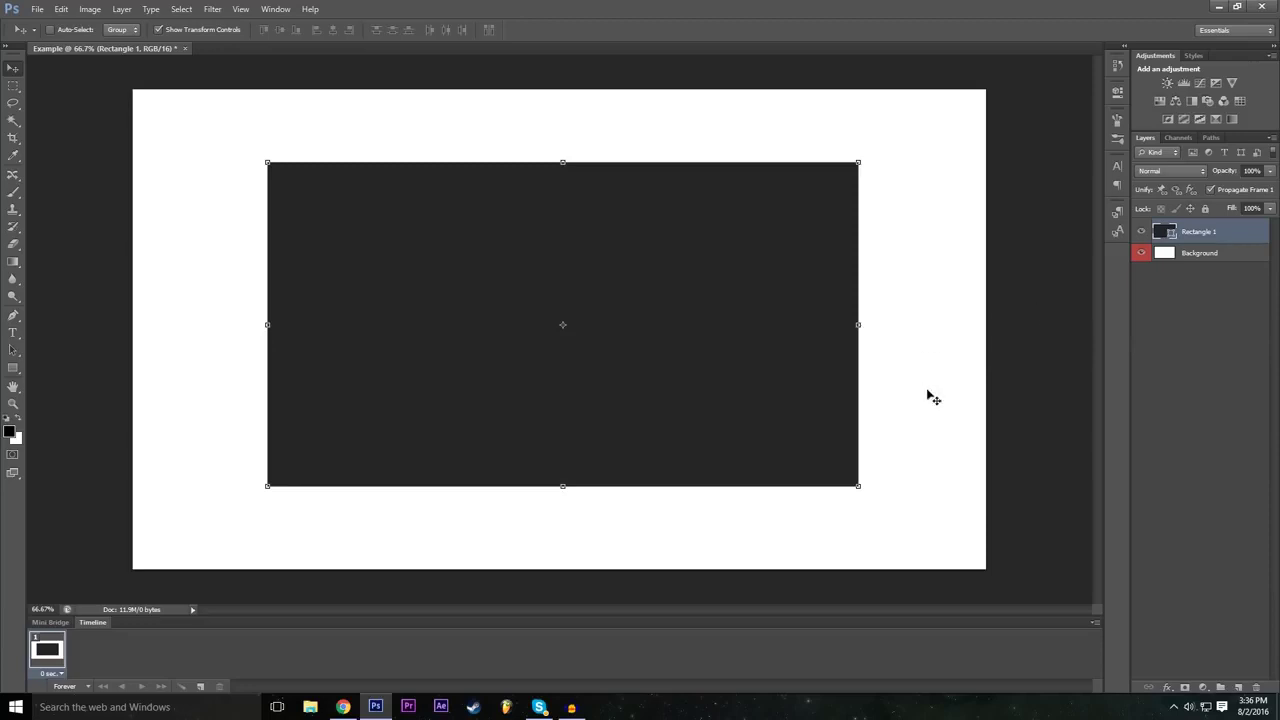
Try squashing the Background layer from its top edge to about 89% height, and cancel the transform.
click(1199, 254)
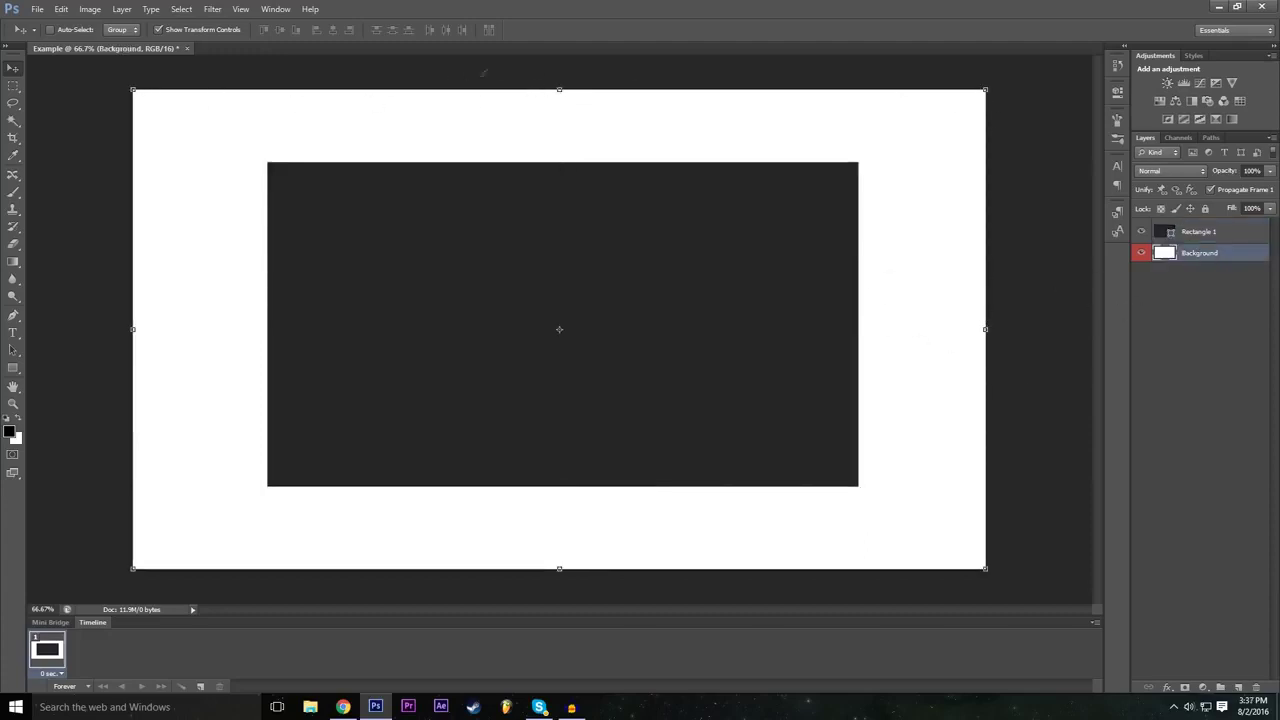
drag(557, 92, 559, 141)
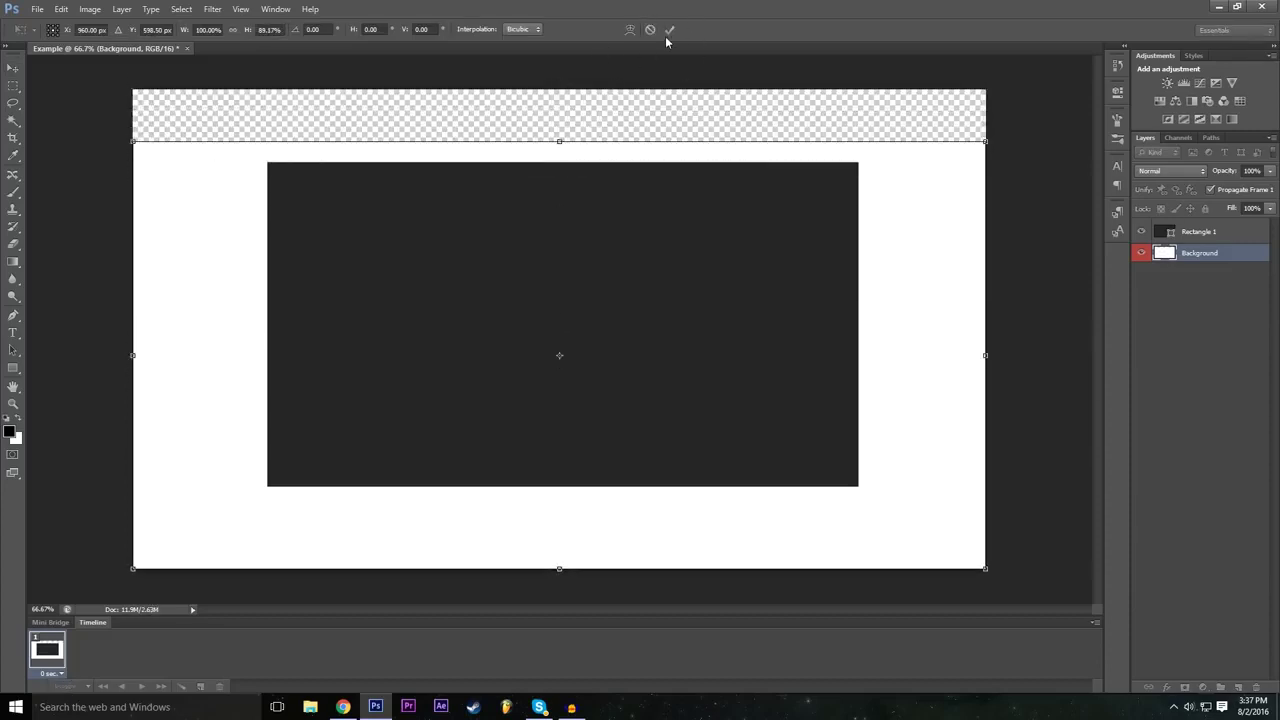
click(650, 30)
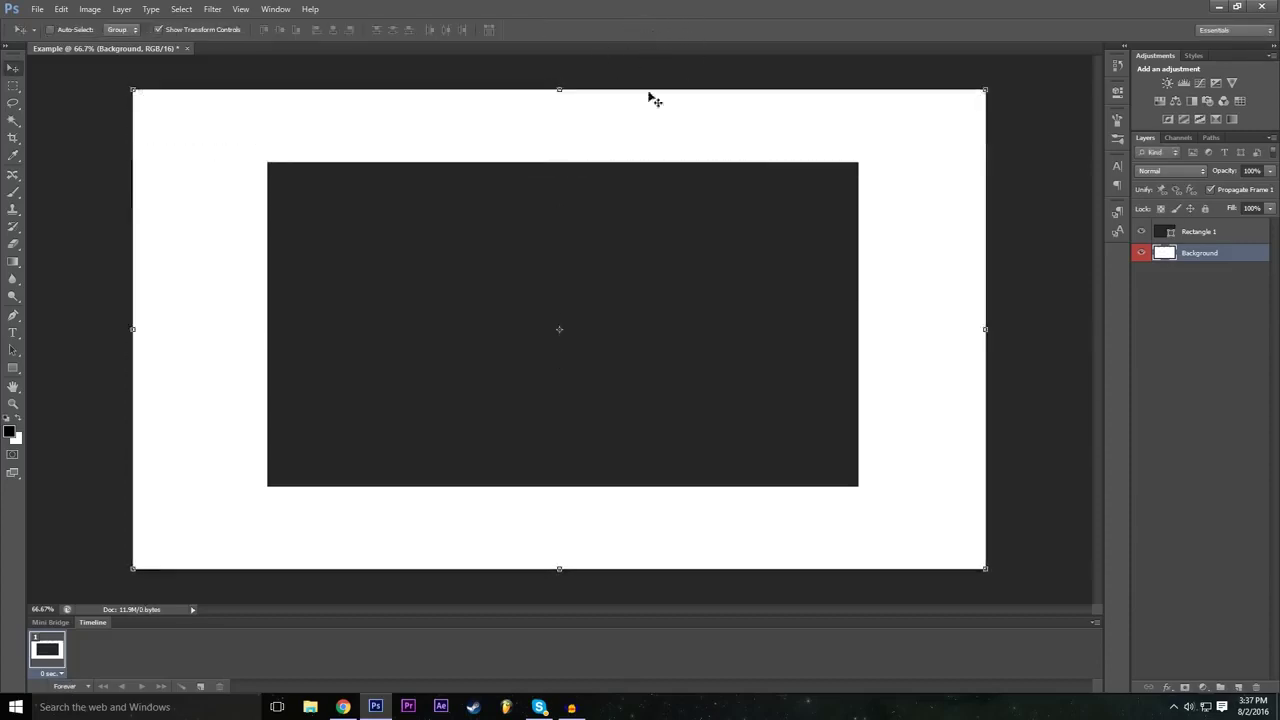
Switch the layer selection between Rectangle 1 and Background several times, finishing with Rectangle 1 selected.
click(1224, 240)
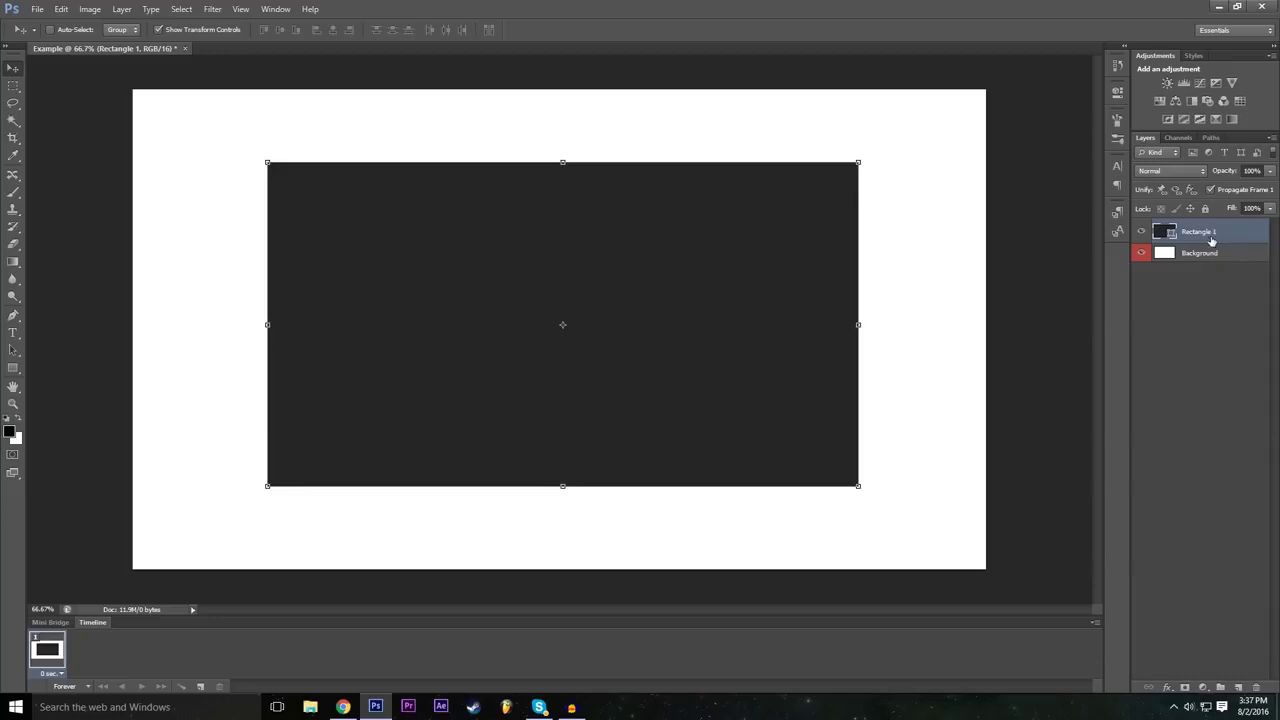
drag(1160, 251, 1211, 226)
click(1205, 253)
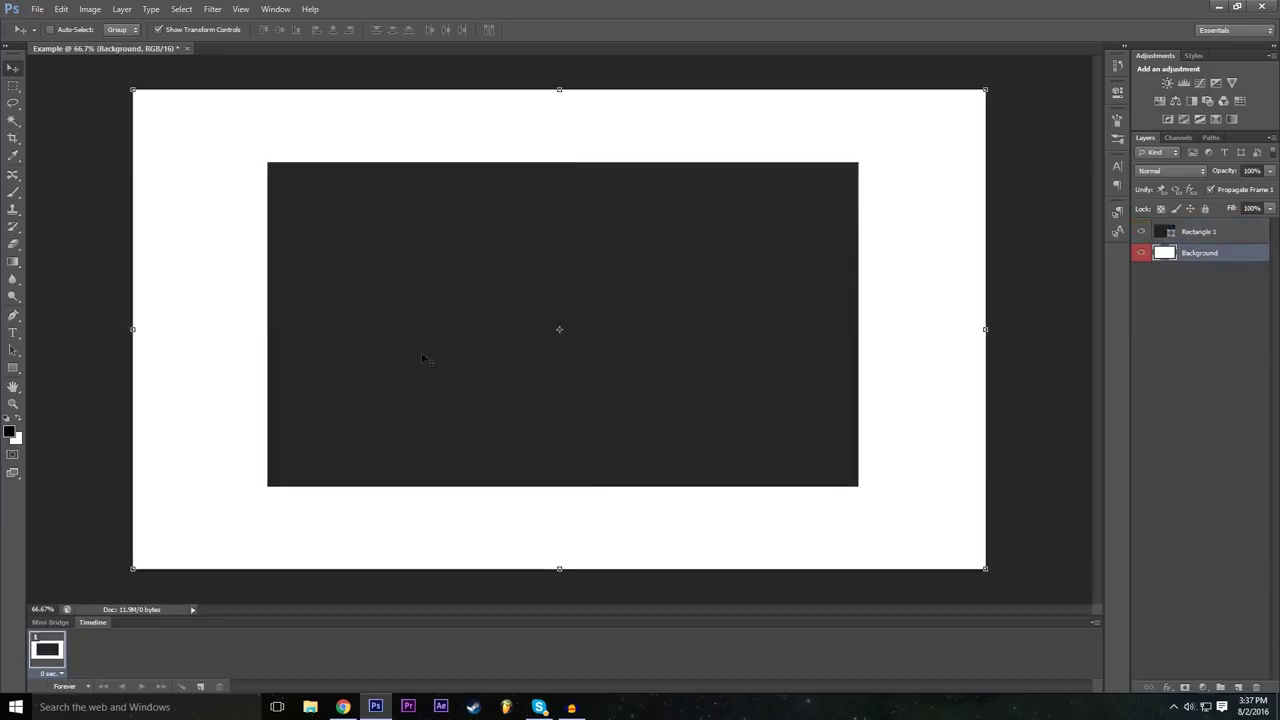
mouse_move(1200, 257)
mouse_down()
mouse_move(1206, 232)
mouse_move(1216, 261)
mouse_up()
click(1196, 237)
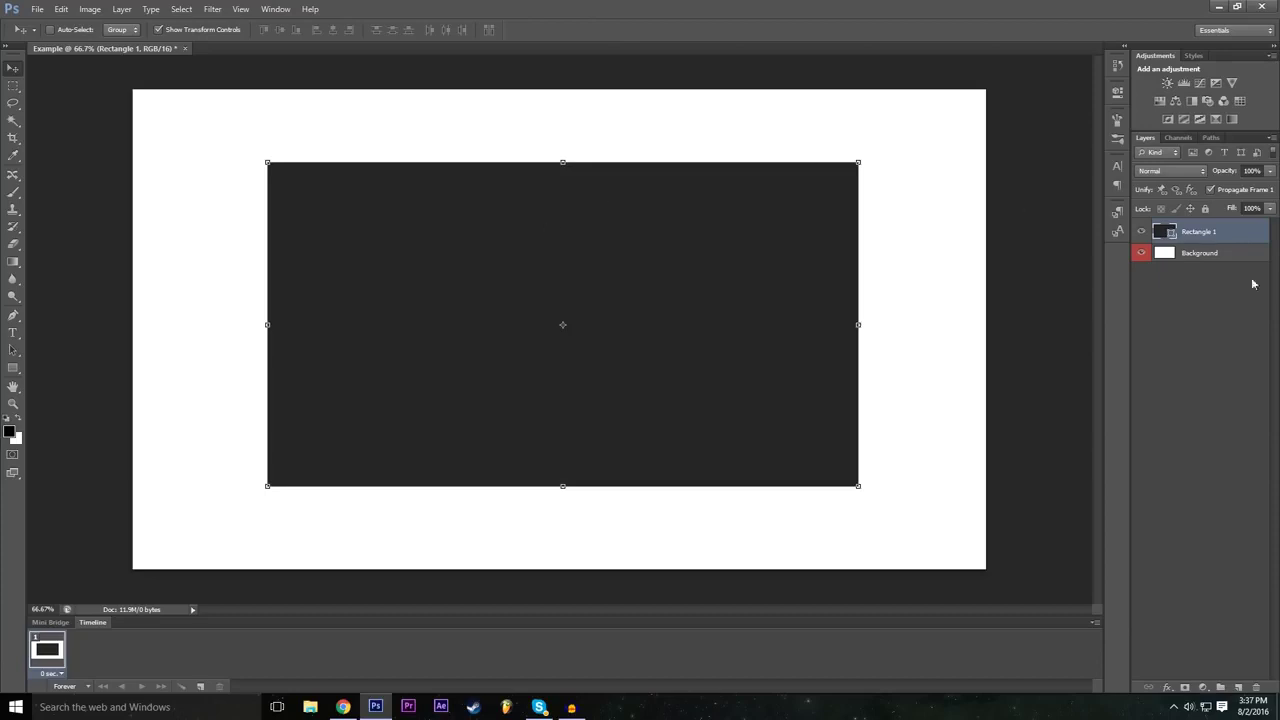
click(1212, 253)
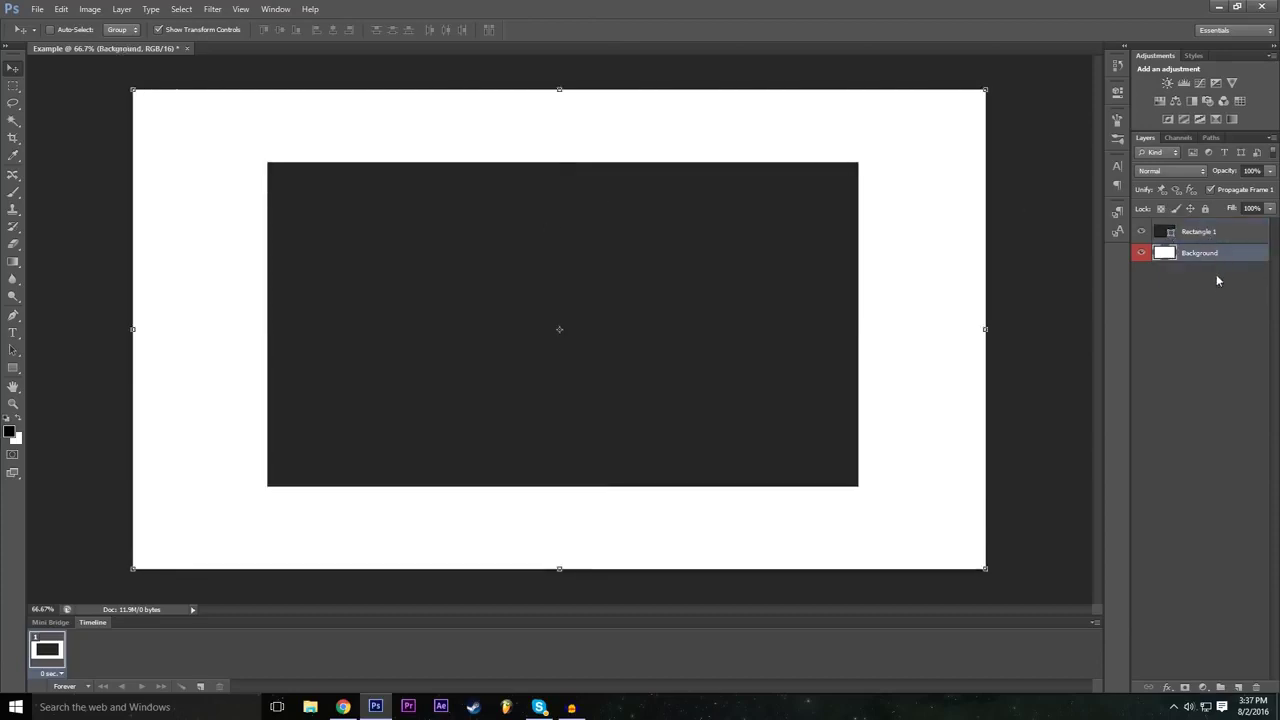
click(1180, 259)
click(1167, 232)
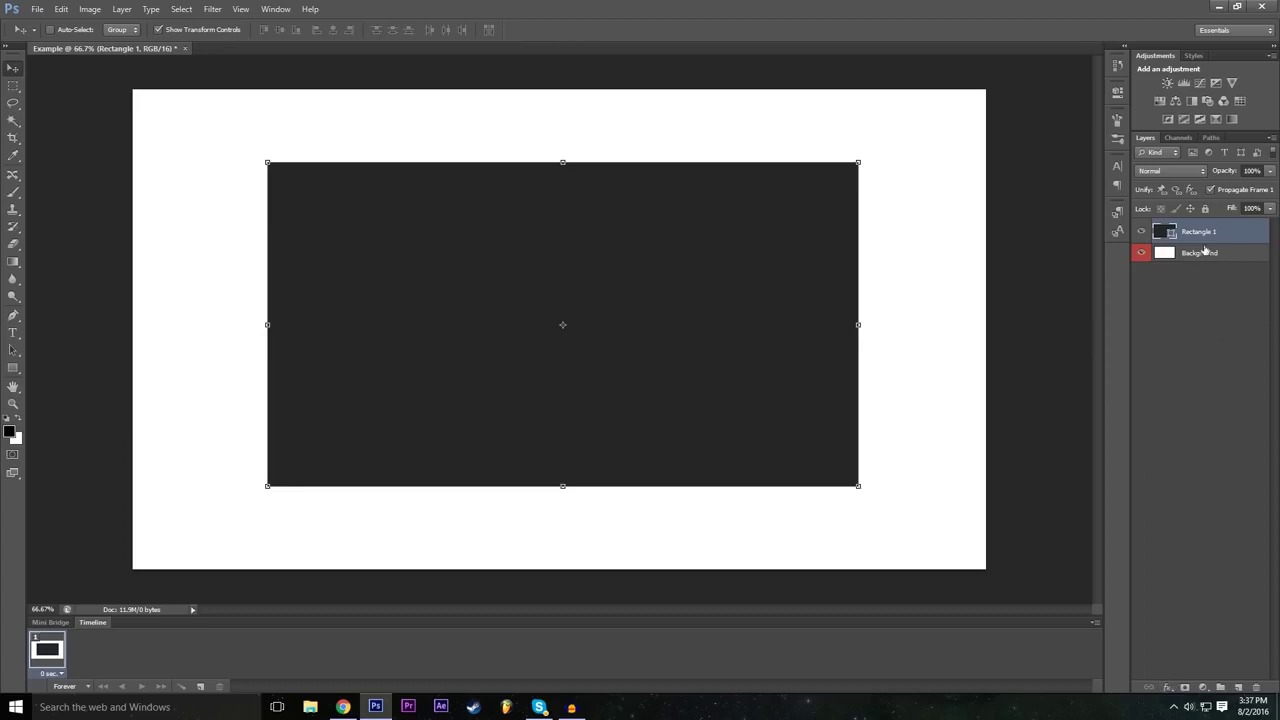
Open the blending options of Rectangle 1 and add a drop shadow with 23% spread and an enlarged size.
click(1168, 694)
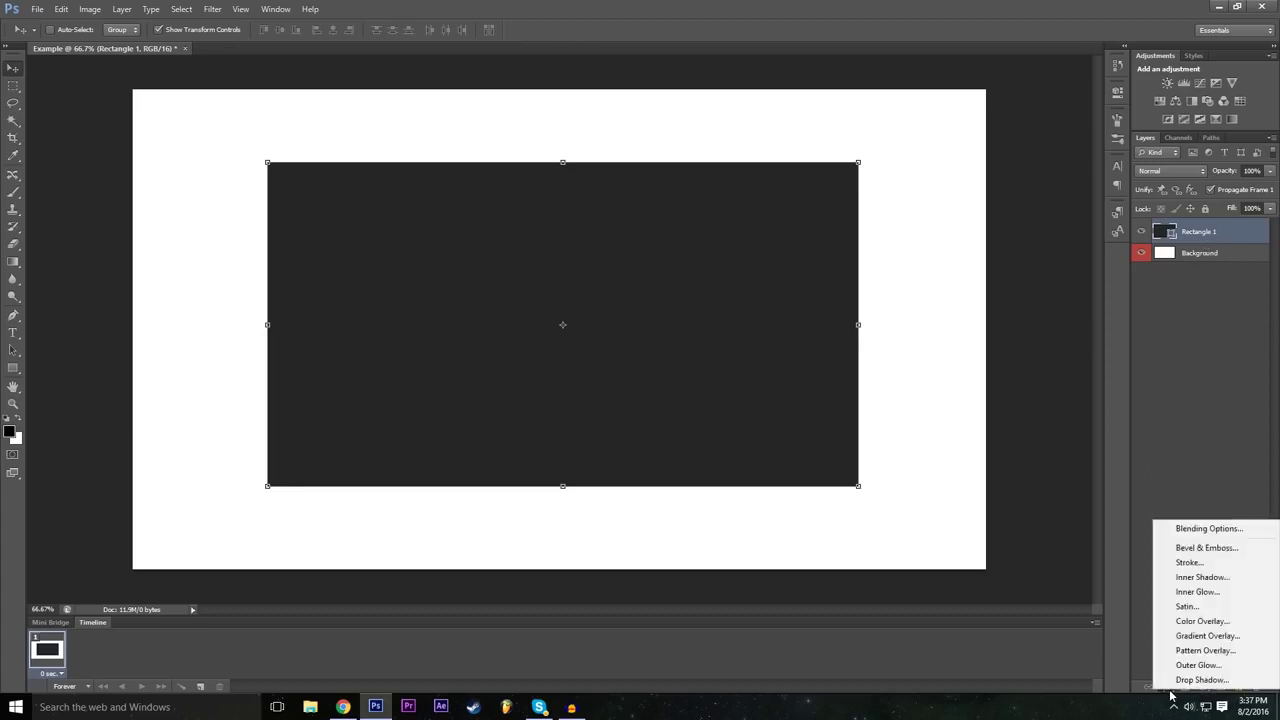
click(1177, 533)
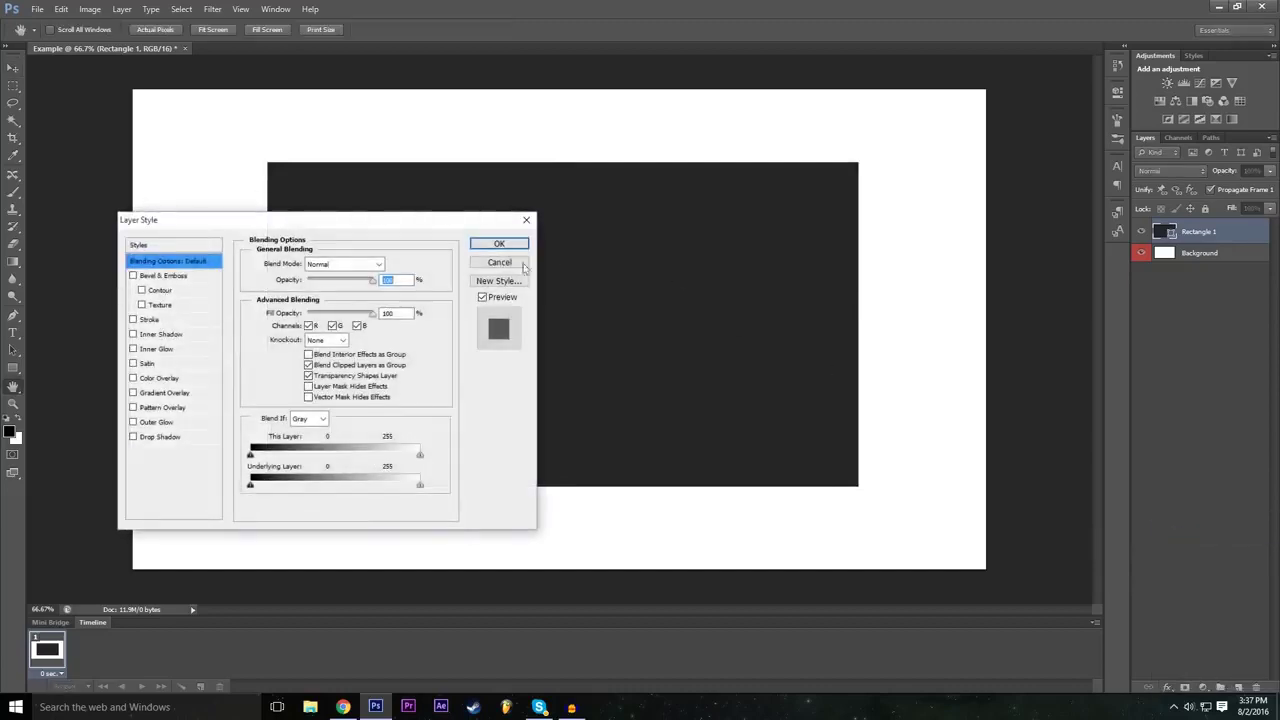
drag(432, 221, 1165, 304)
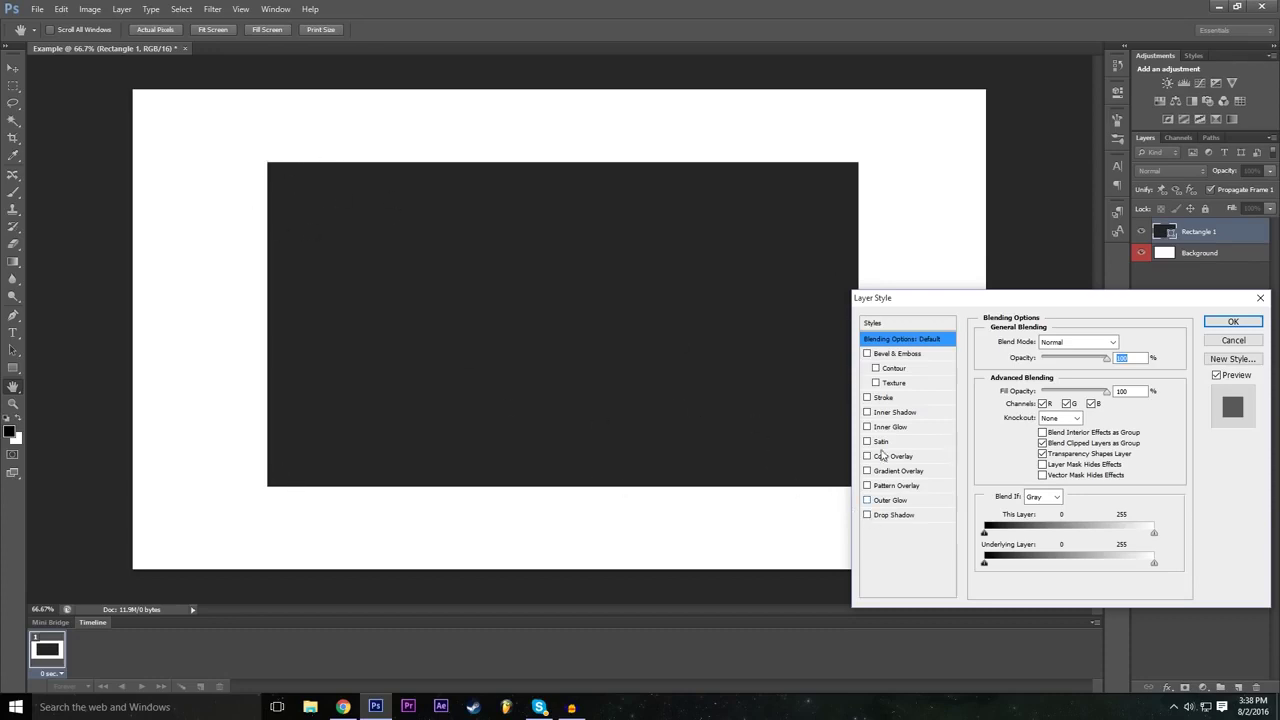
click(894, 516)
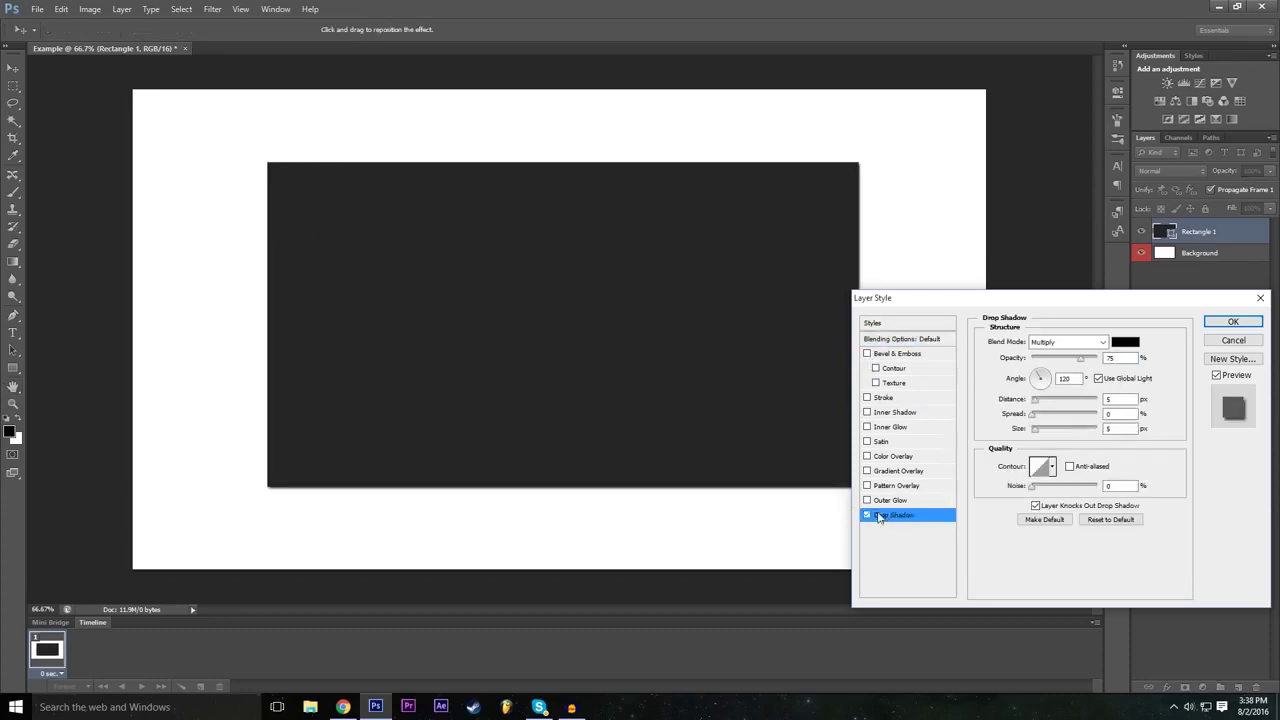
click(867, 515)
click(867, 515)
mouse_move(1038, 431)
mouse_down()
mouse_move(1056, 430)
mouse_move(1052, 418)
mouse_move(1087, 425)
mouse_move(1031, 427)
mouse_move(1051, 418)
mouse_move(1050, 434)
mouse_move(1075, 432)
mouse_move(1048, 437)
mouse_up()
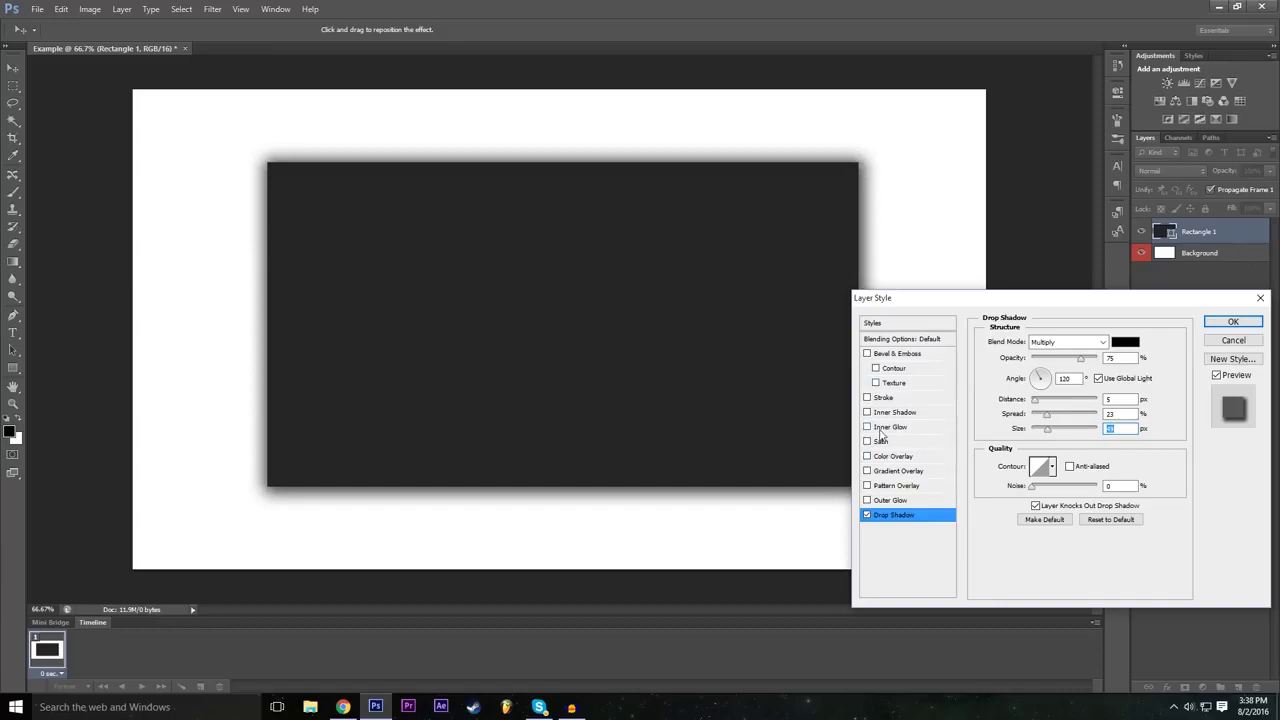
Add a stroke around the rectangle in pure red (ff0000) and set its size to 10 px.
mouse_move(979, 306)
mouse_down()
mouse_move(977, 266)
mouse_move(986, 299)
mouse_up()
click(877, 391)
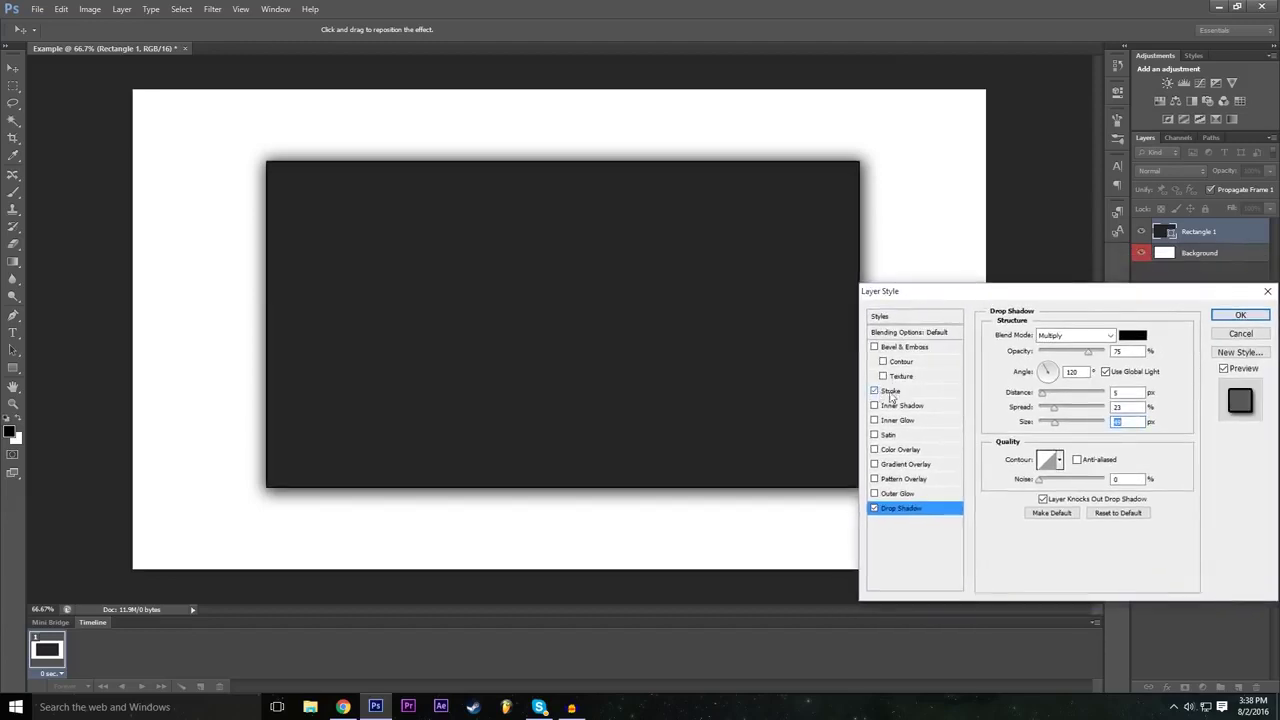
click(902, 397)
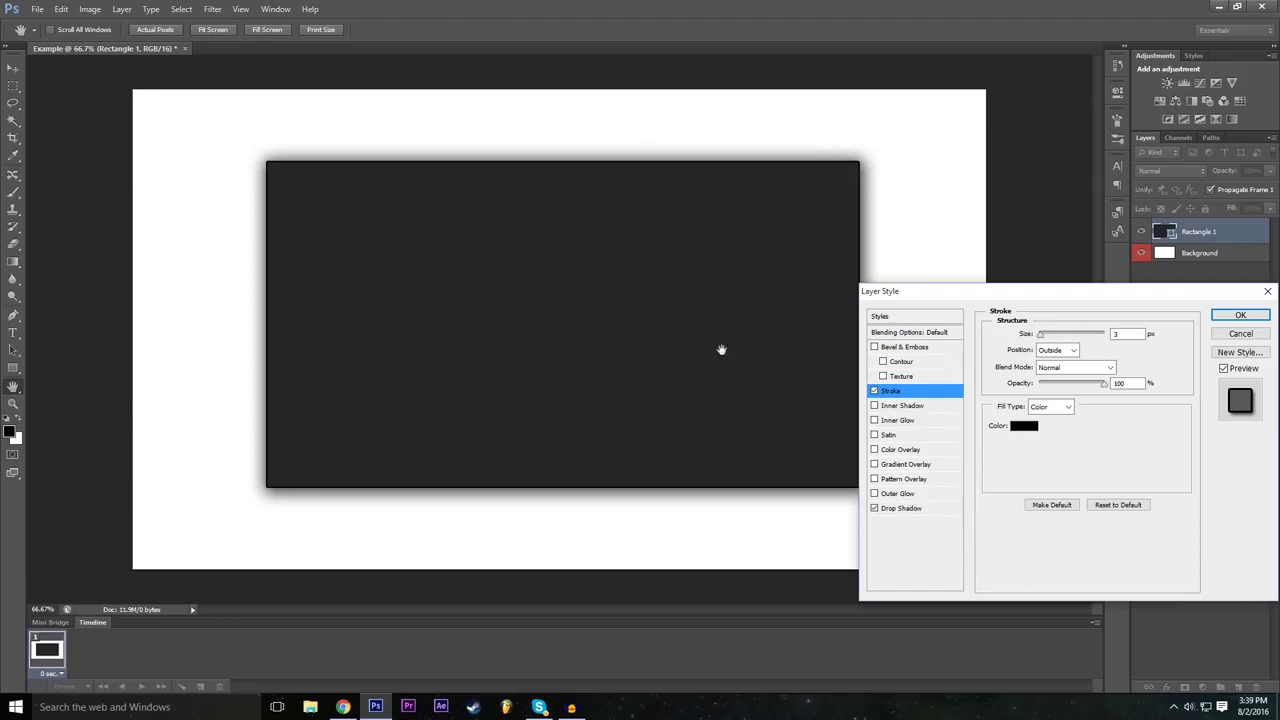
drag(1014, 296, 1004, 295)
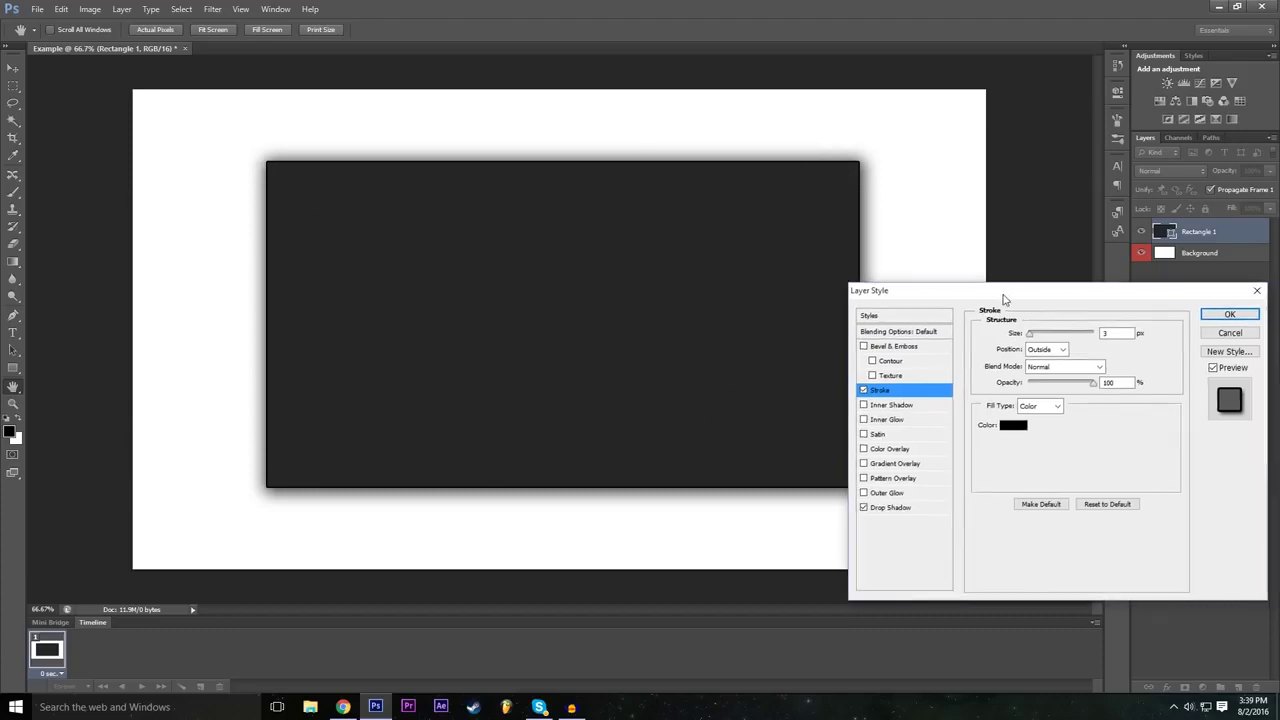
click(1015, 427)
text(255)
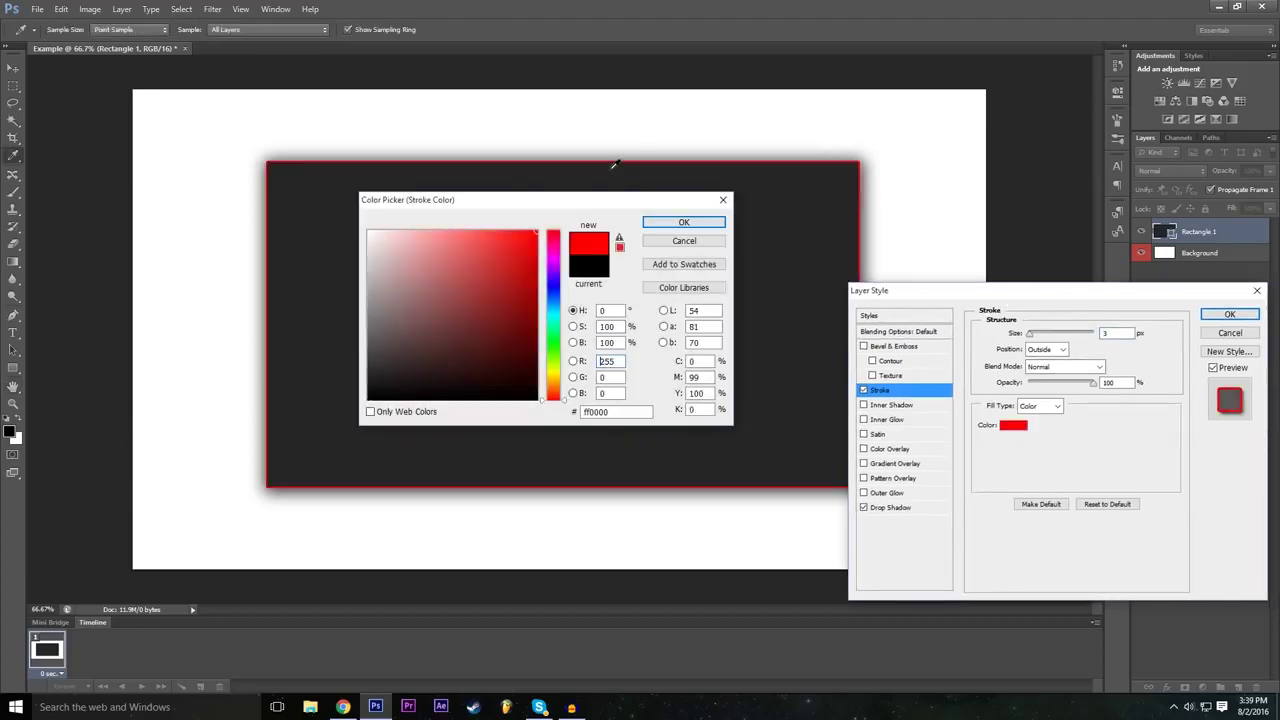
click(683, 224)
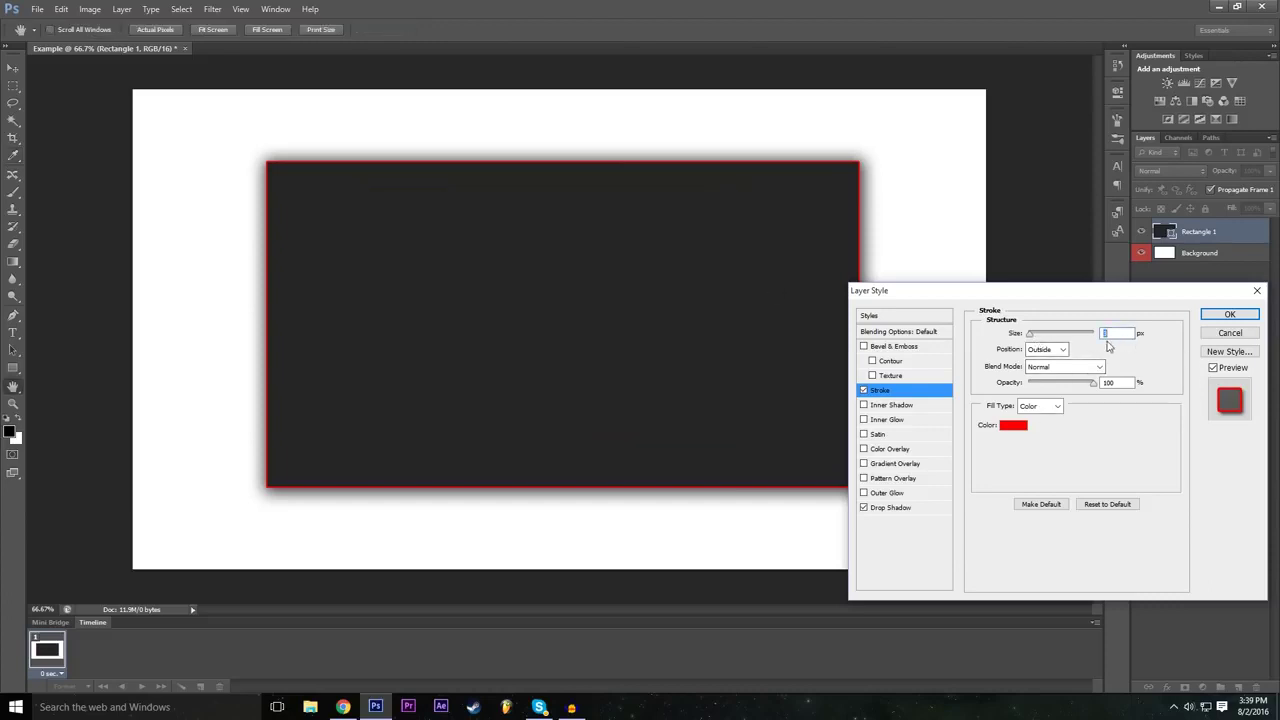
drag(1031, 339, 1038, 339)
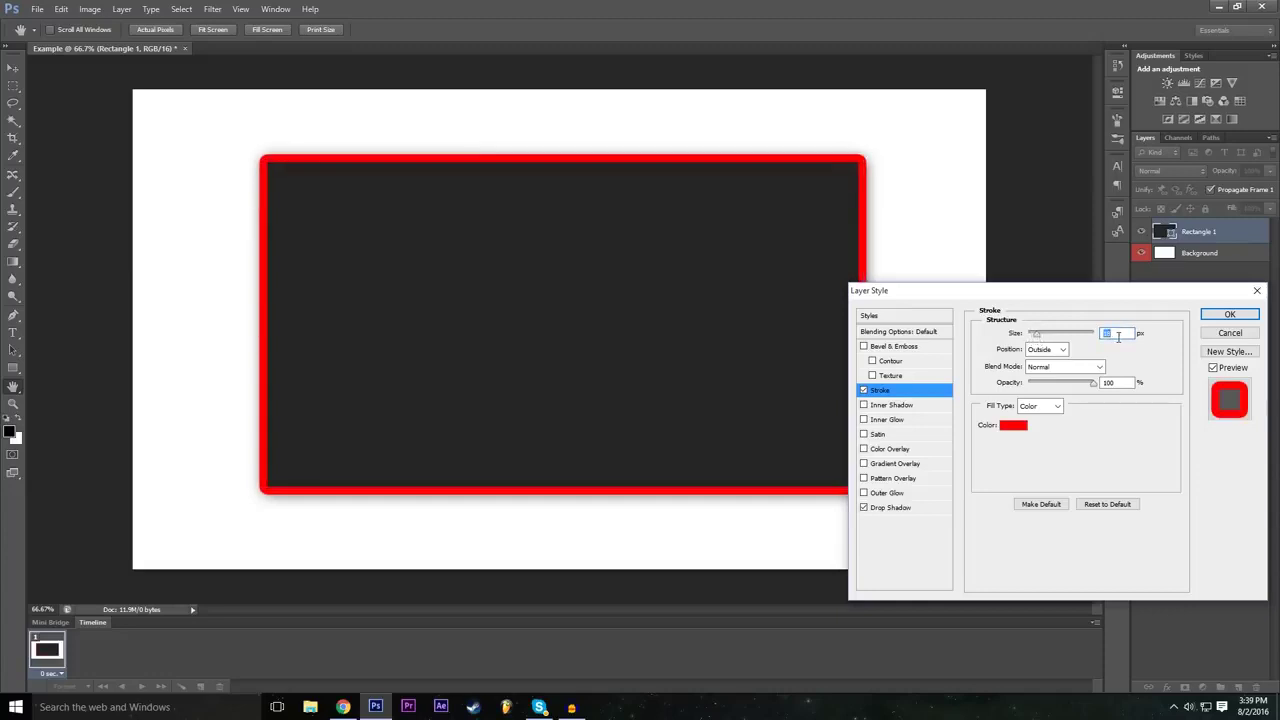
text(10)
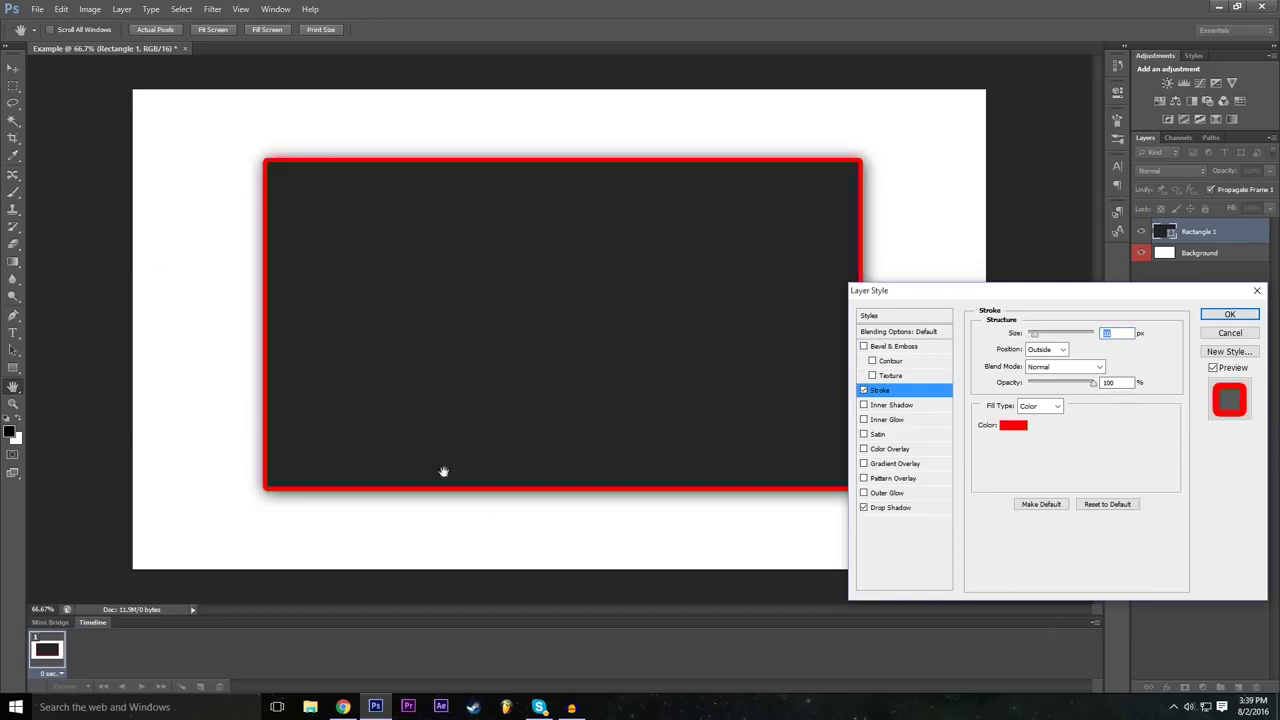
Add a Bevel & Emboss effect to the rectangle, raise its depth to about 286%, and increase its size for a wider bevel.
click(863, 346)
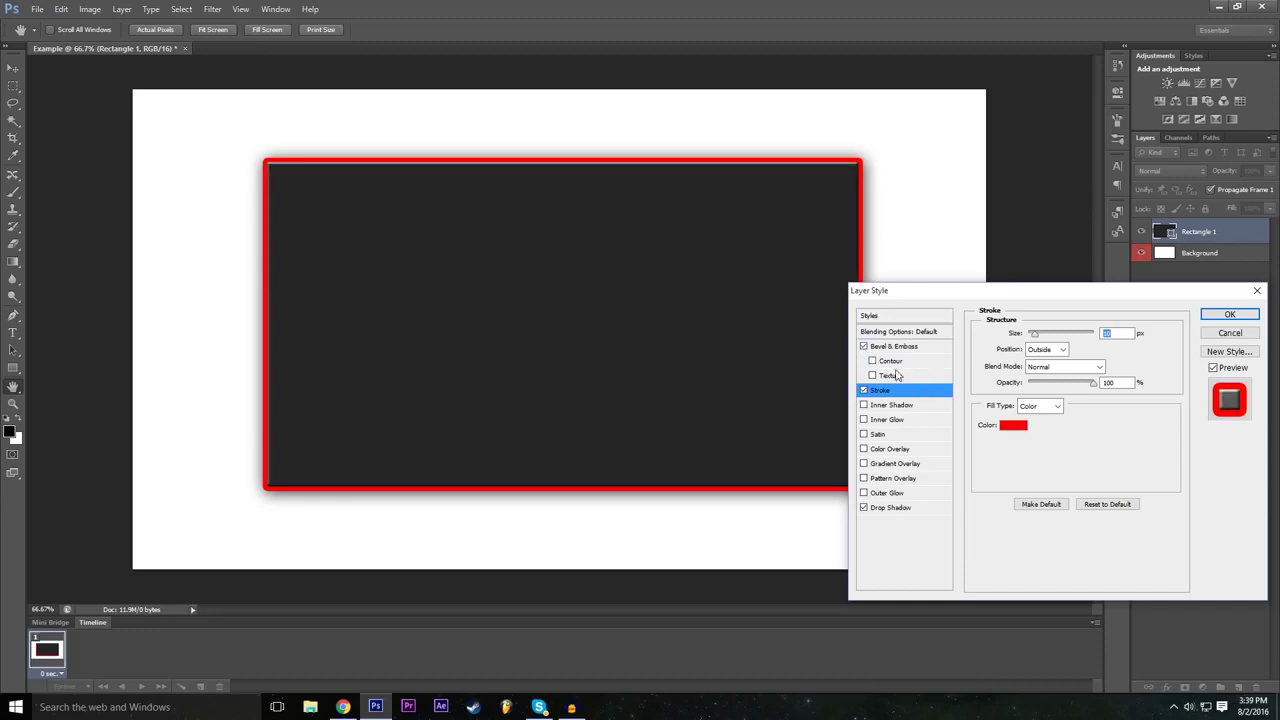
click(893, 346)
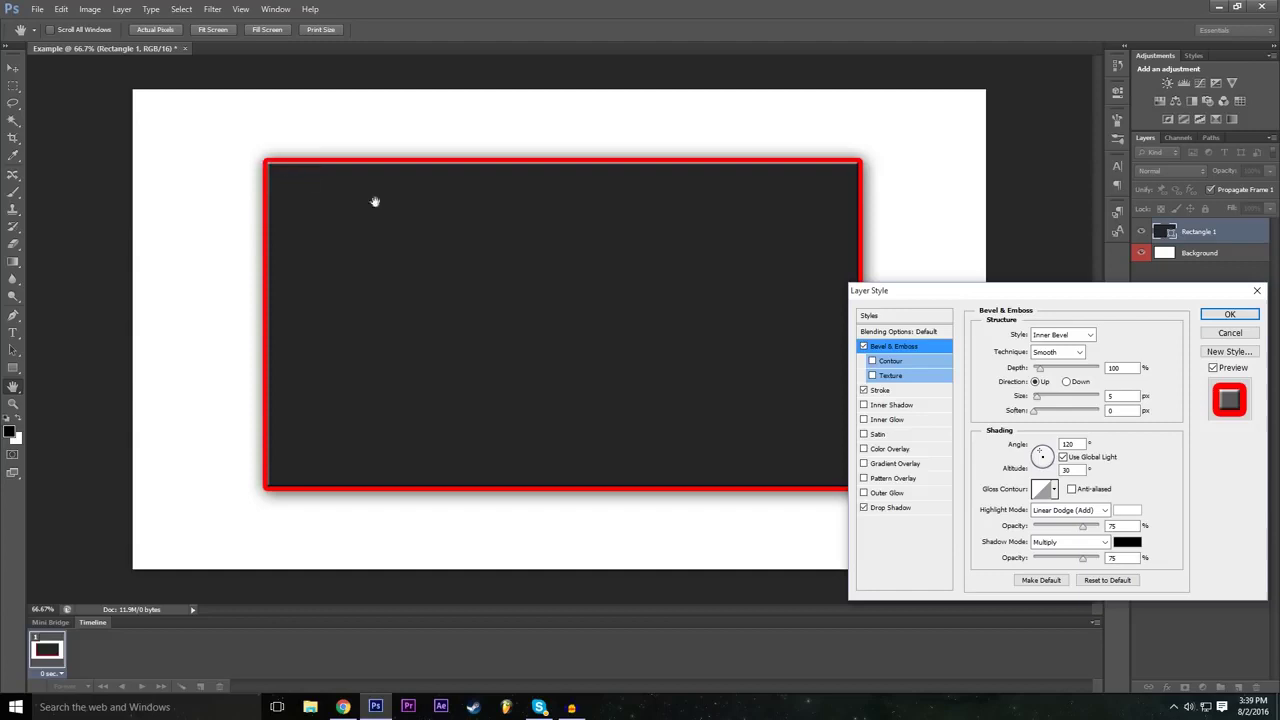
click(863, 346)
click(863, 346)
mouse_move(1043, 371)
mouse_down()
mouse_move(1071, 371)
mouse_move(1030, 374)
mouse_move(1053, 374)
mouse_up()
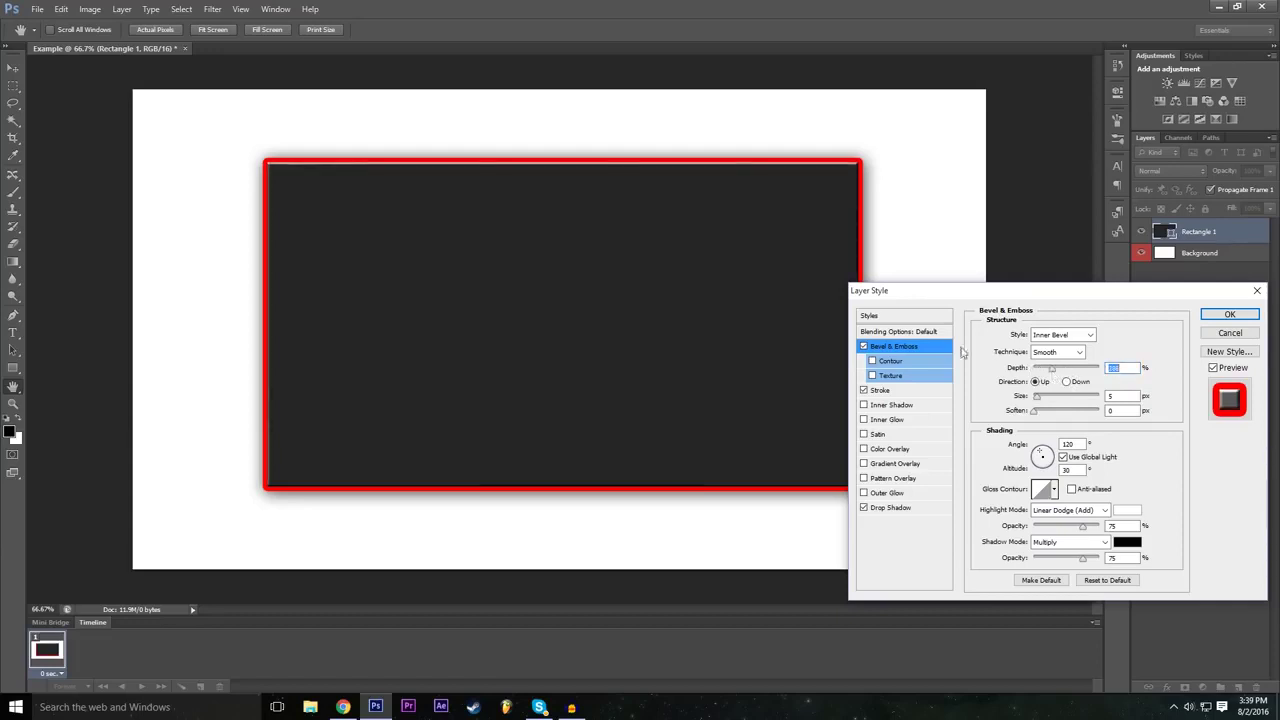
mouse_move(1037, 397)
mouse_down()
mouse_move(1070, 399)
mouse_move(1044, 414)
mouse_up()
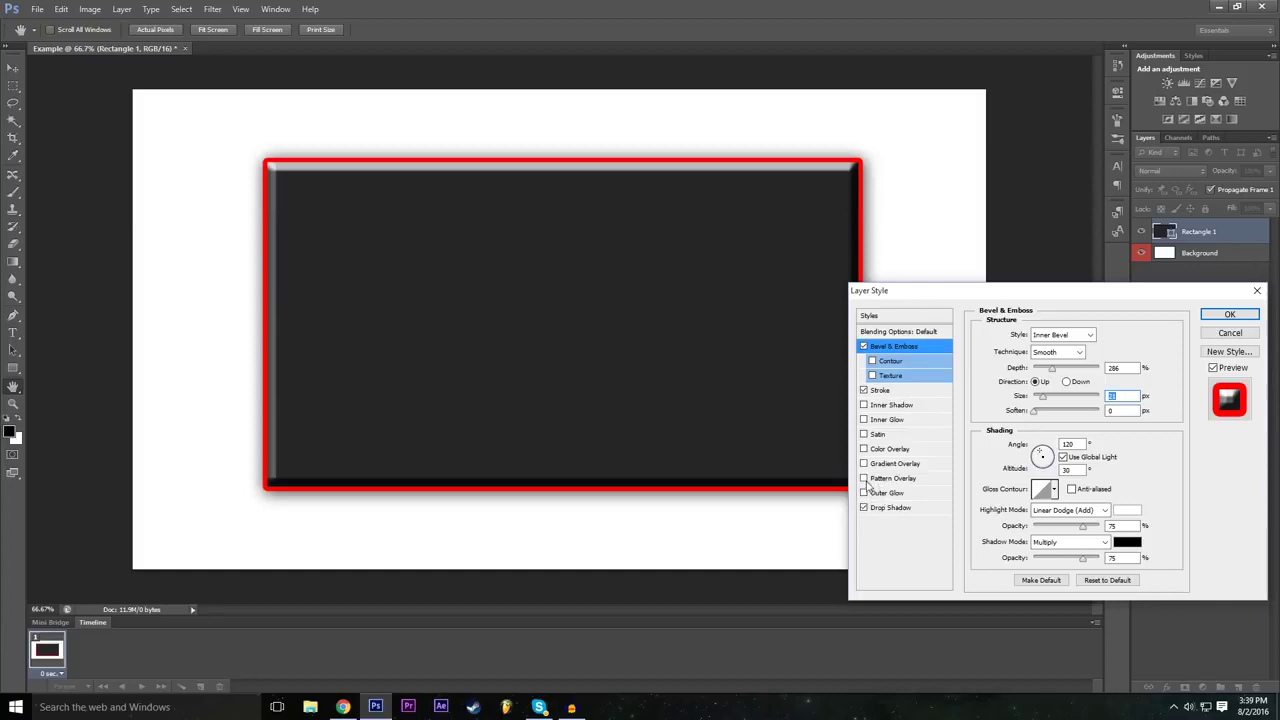
Add a Pattern Overlay to the rectangle and try the available pattern presets one after another.
click(865, 480)
click(892, 480)
click(1058, 388)
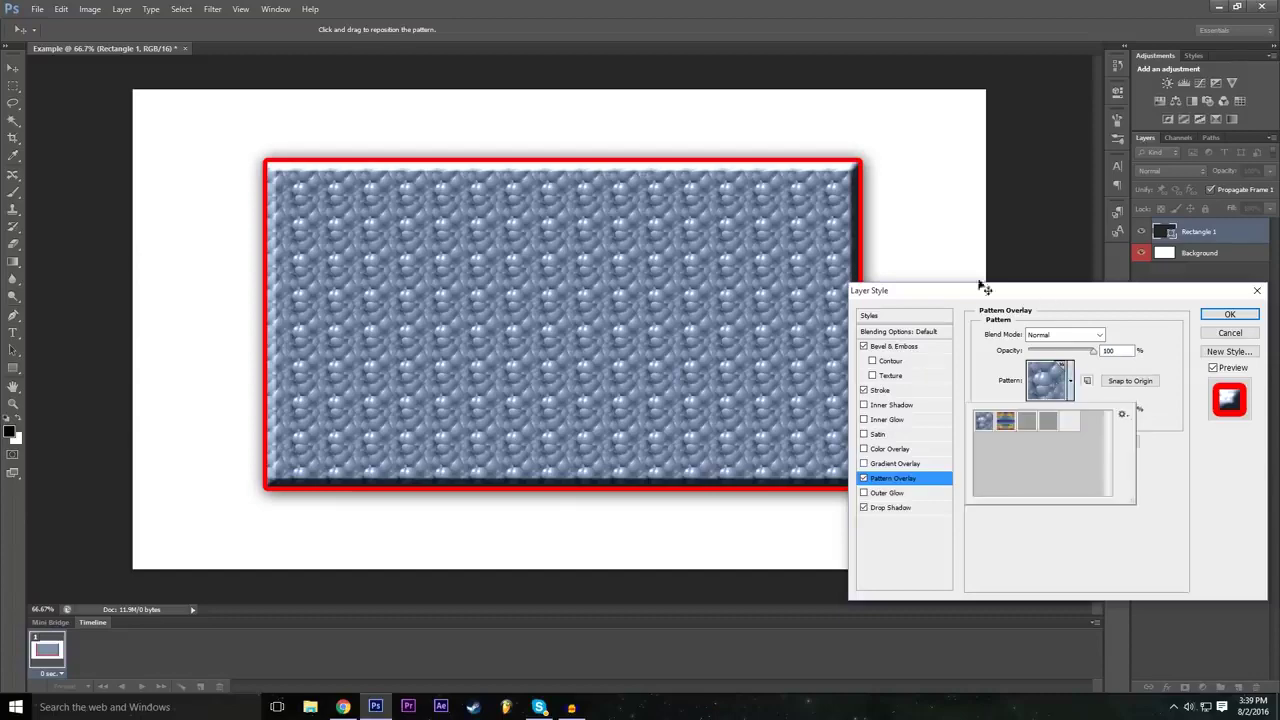
click(1006, 423)
click(1026, 423)
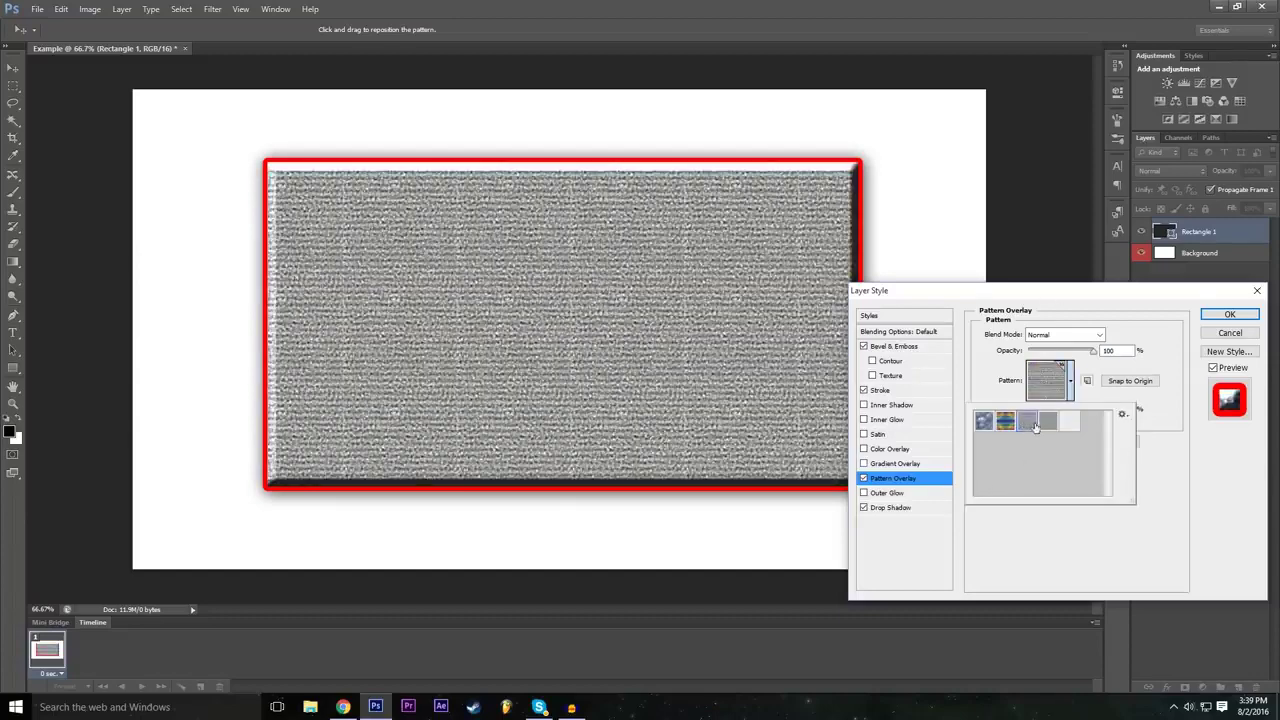
click(1047, 424)
click(1066, 424)
click(1050, 423)
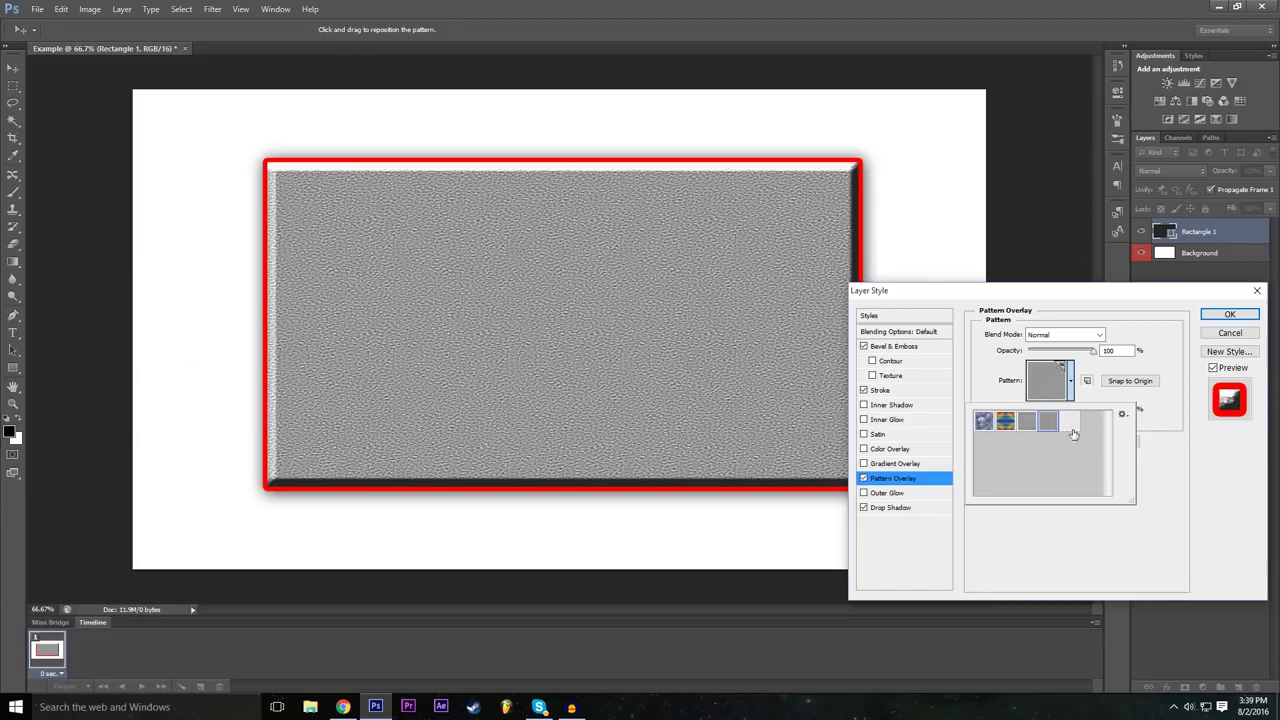
click(1070, 428)
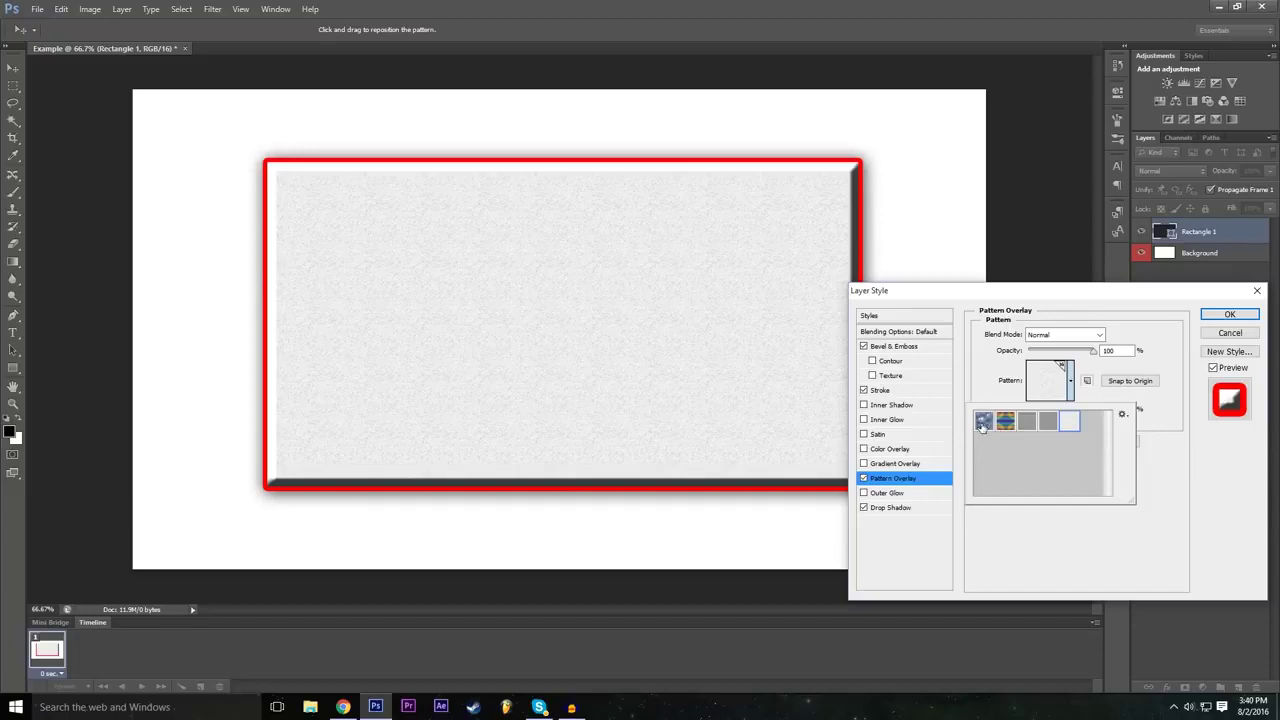
Compare the overlay patterns again, choose the coarse grey woven one, and toggle the Pattern Overlay off and back on.
click(983, 424)
click(1006, 423)
click(1048, 424)
click(1070, 426)
click(1043, 426)
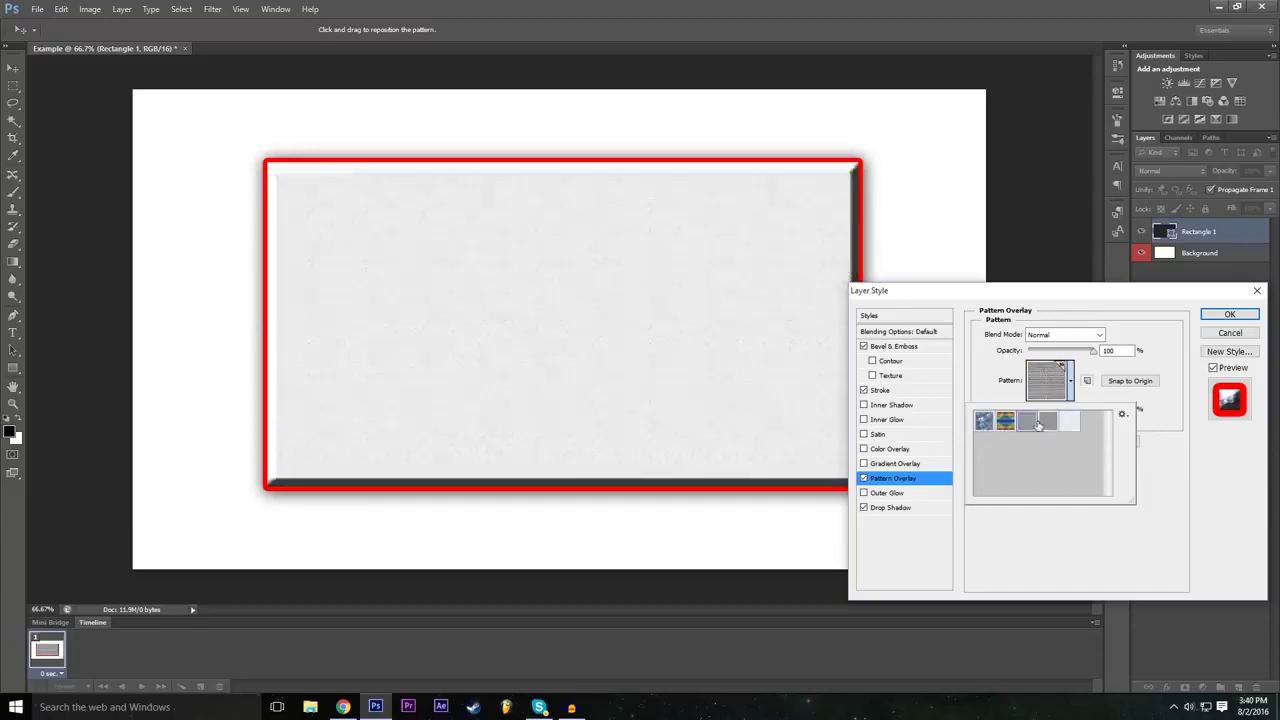
click(1032, 509)
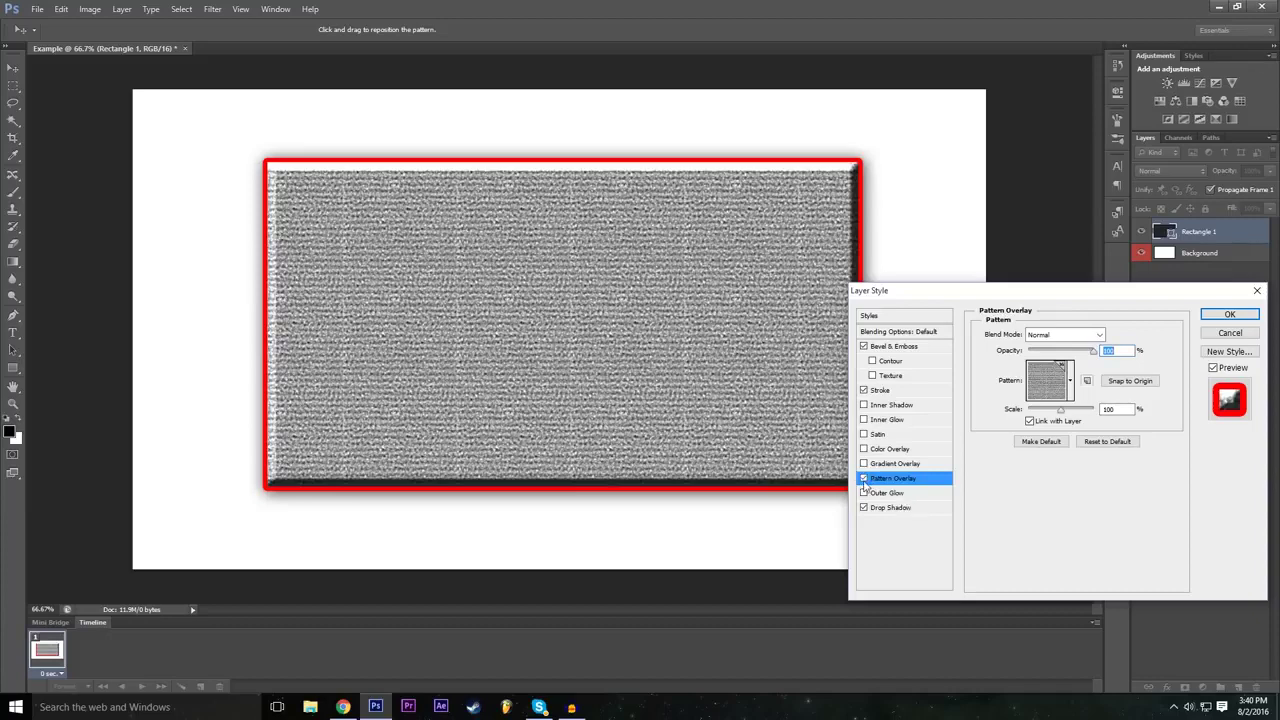
click(864, 479)
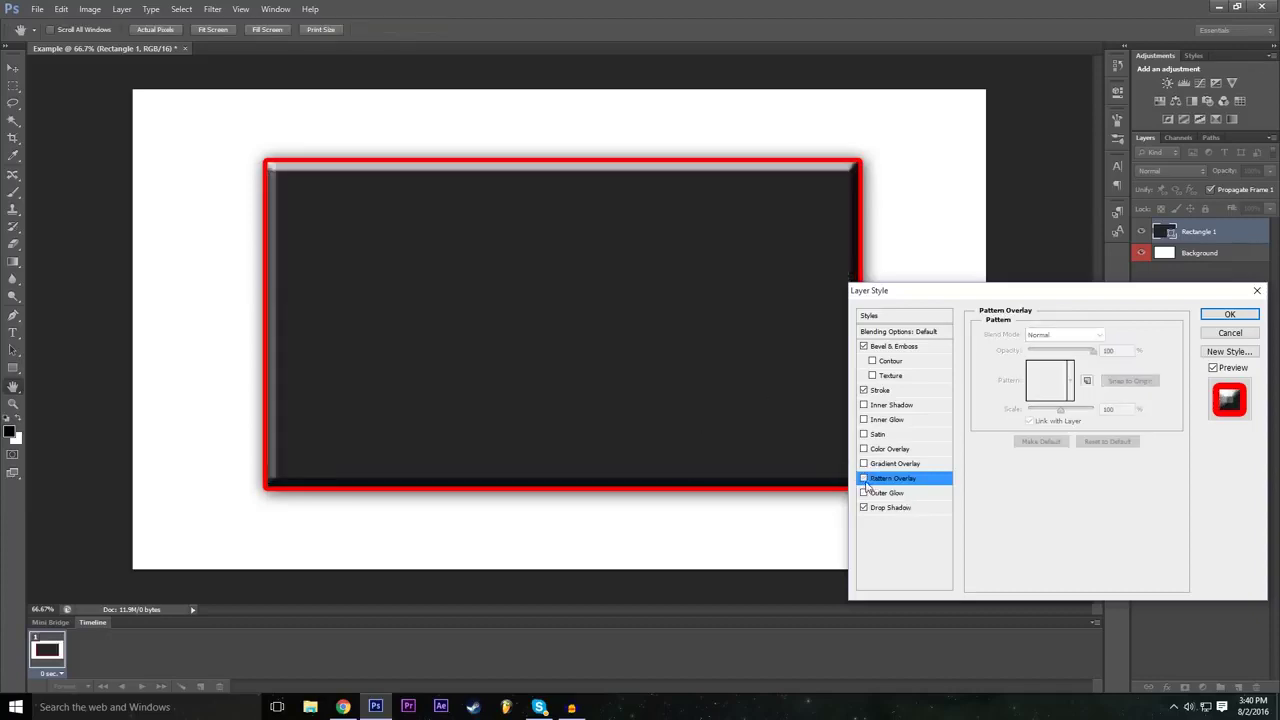
click(864, 479)
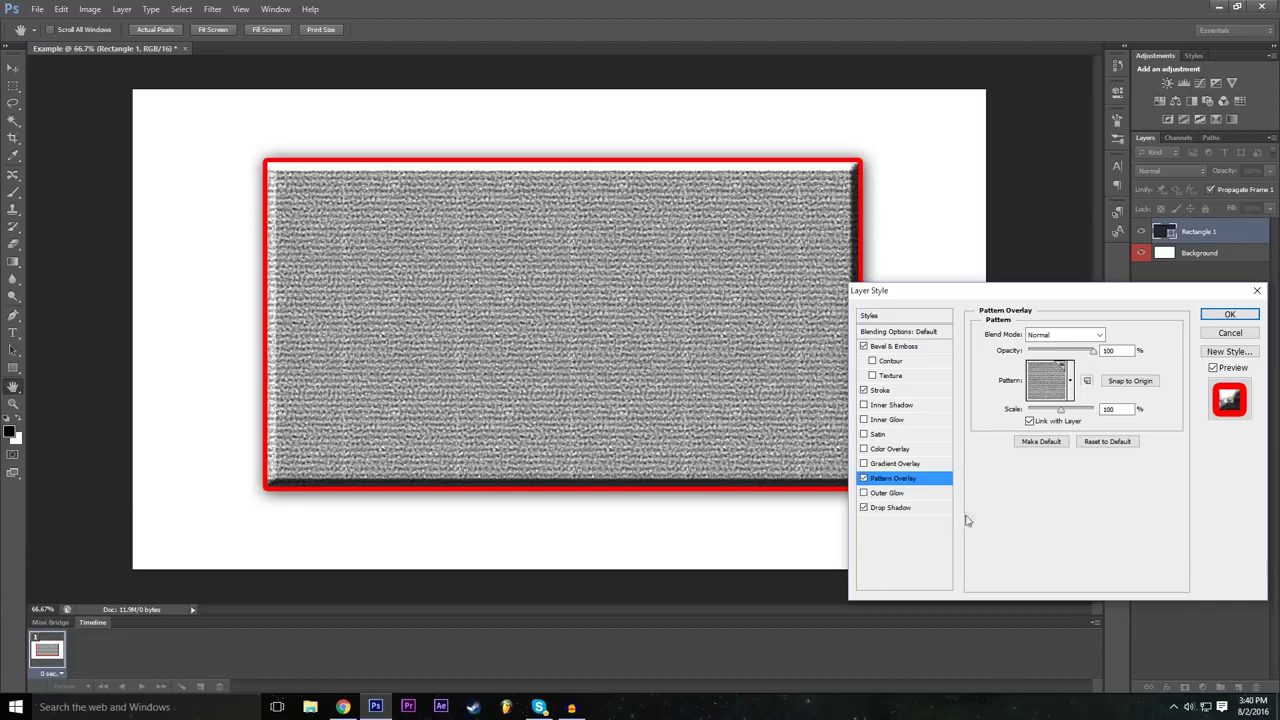
Add an Outer Glow to the rectangle in bright red with a size of 59 px and 24% spread.
click(905, 496)
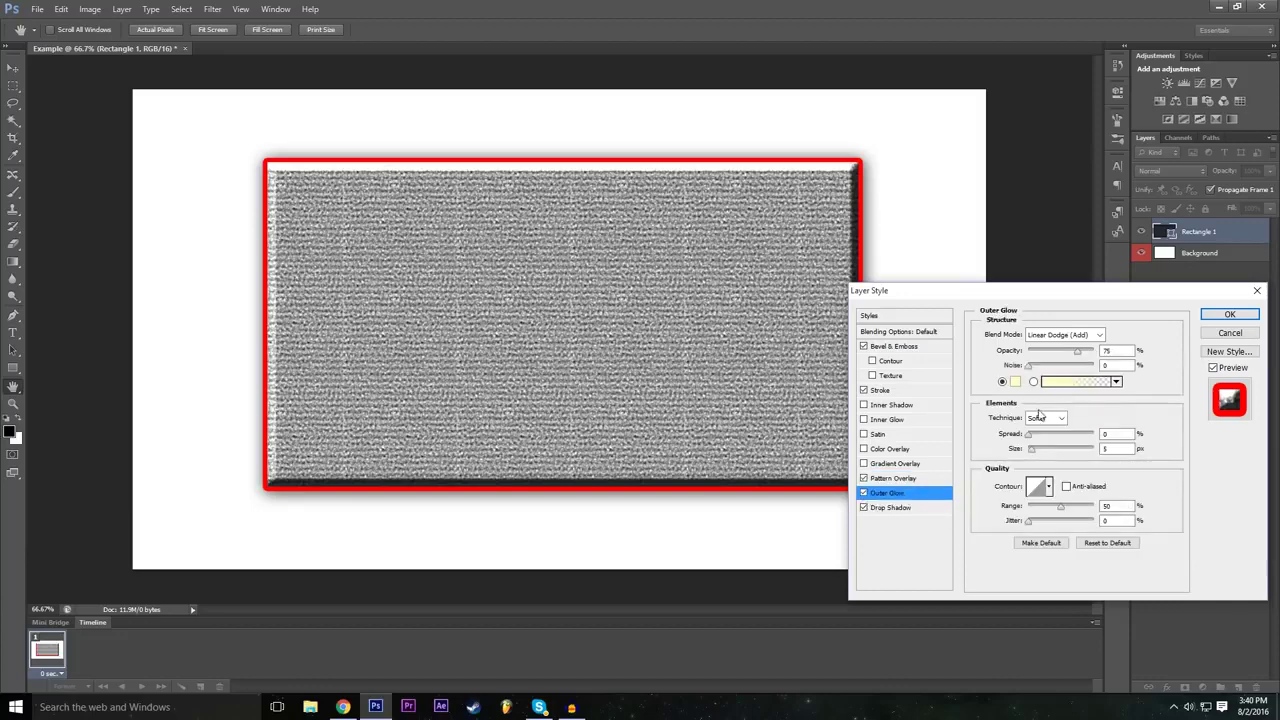
drag(1036, 450, 1048, 450)
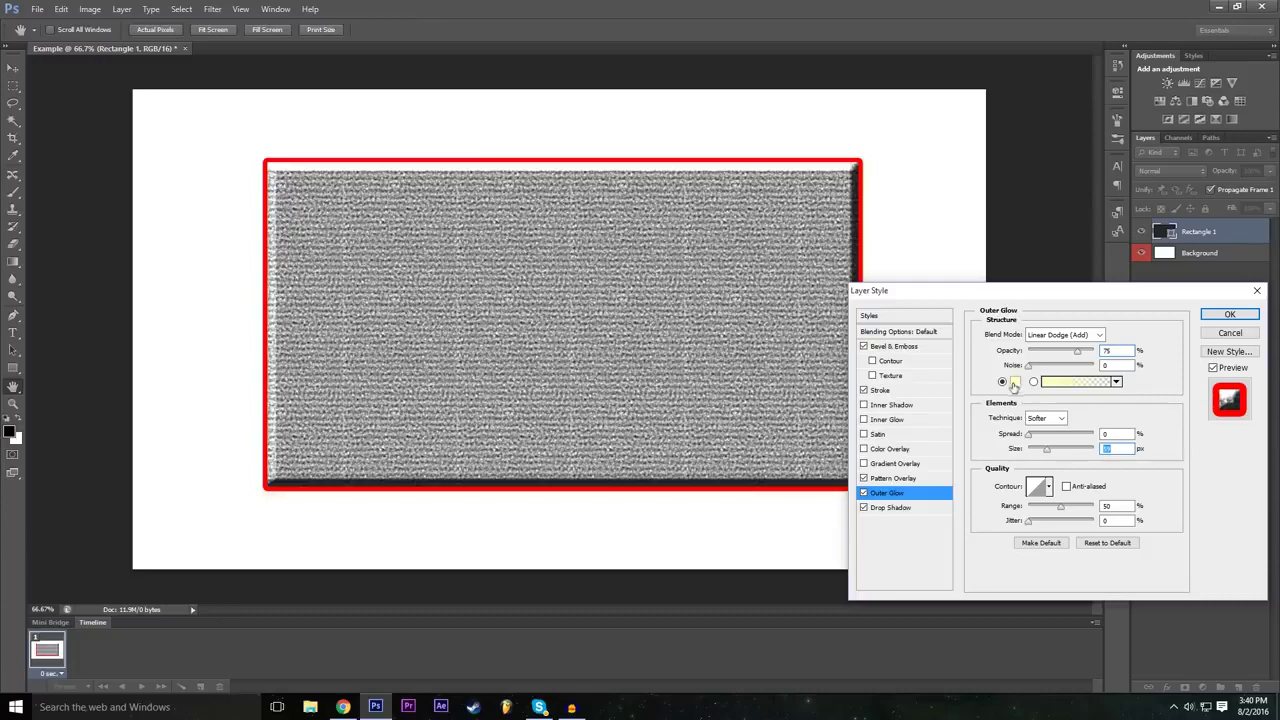
click(1014, 385)
drag(554, 244, 556, 229)
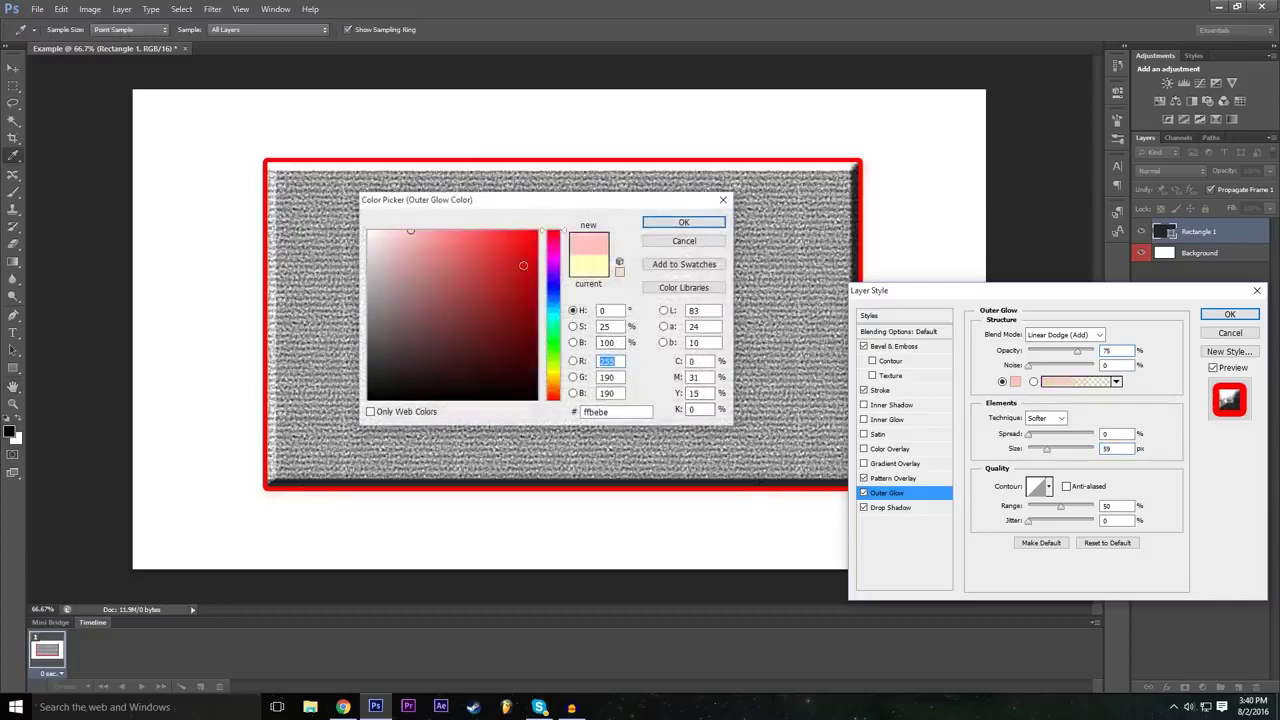
click(535, 232)
click(684, 222)
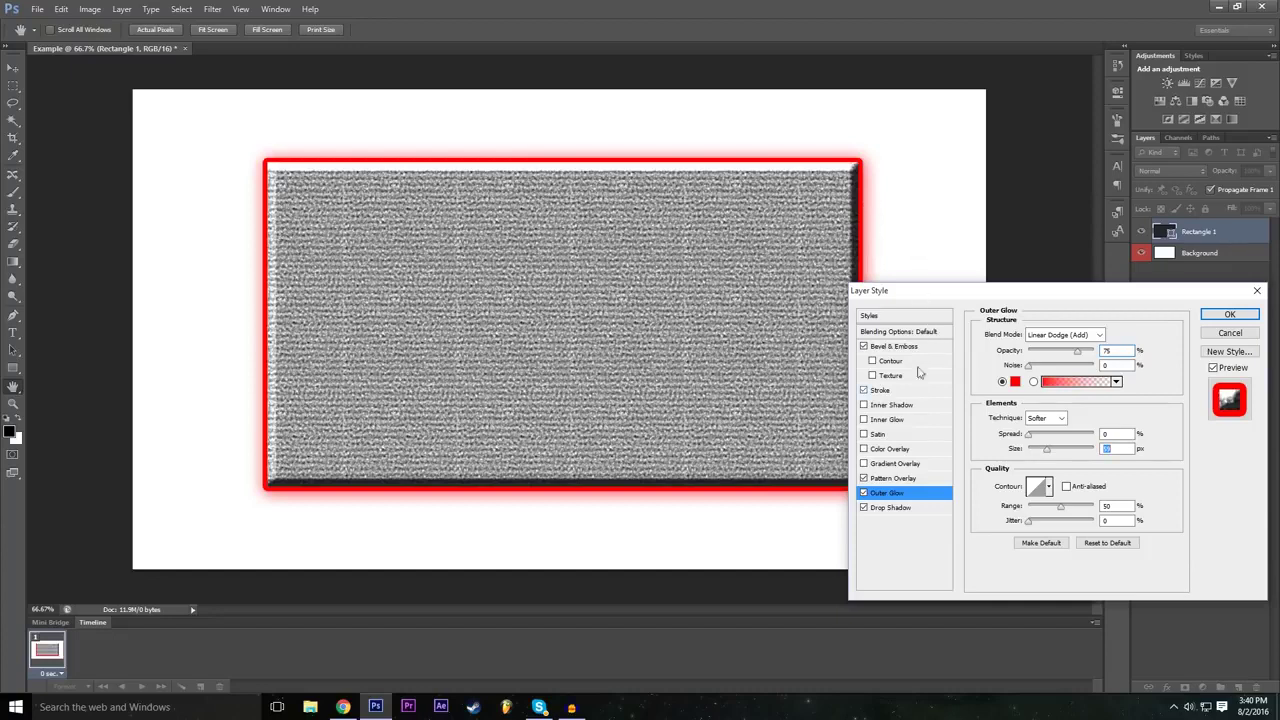
drag(1030, 435, 1044, 435)
Try a Color Overlay on the rectangle, preview it in bright green (06ff00), cancel the colour change and turn the overlay off.
click(865, 449)
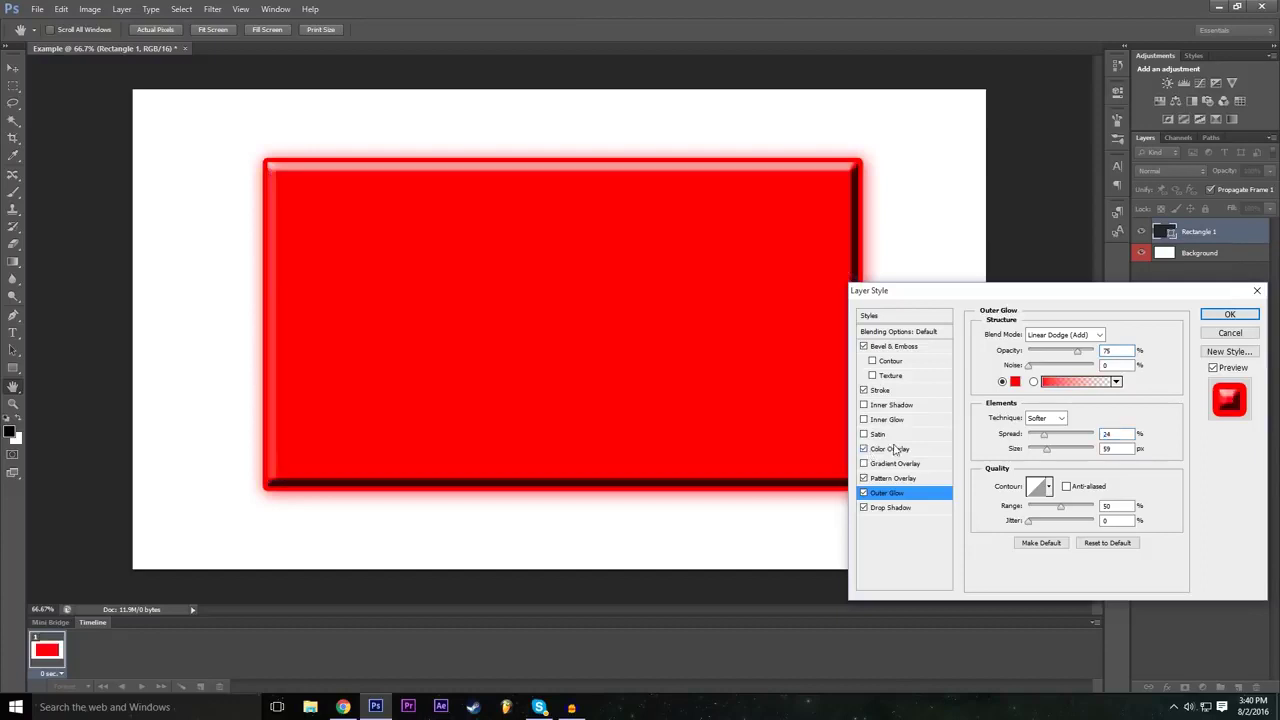
click(905, 451)
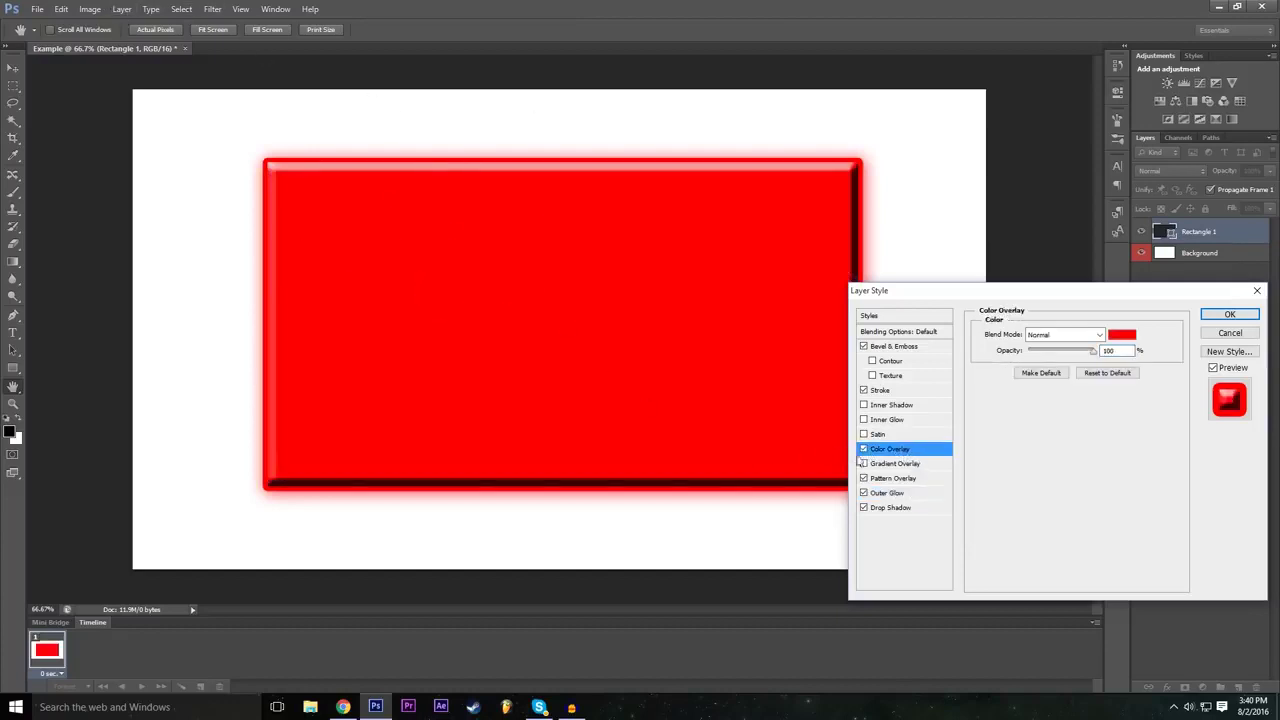
click(864, 463)
click(1121, 335)
drag(529, 248, 370, 281)
click(371, 358)
drag(554, 377, 539, 229)
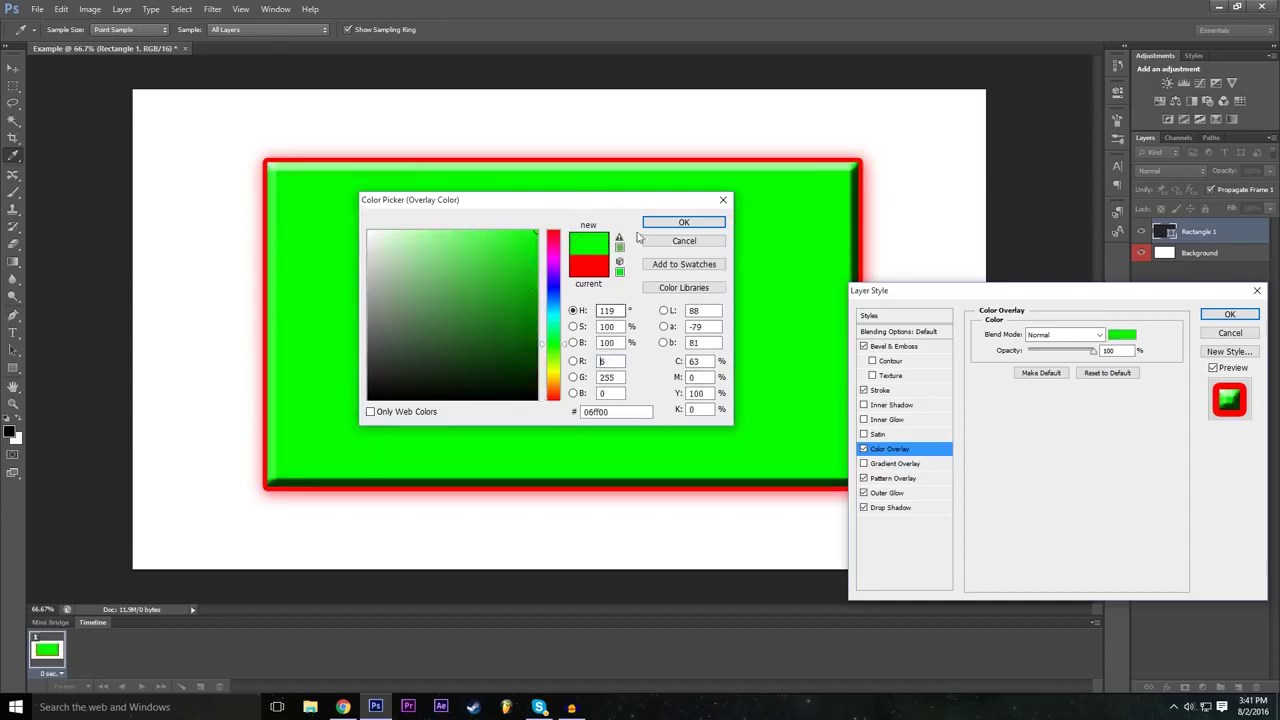
click(684, 241)
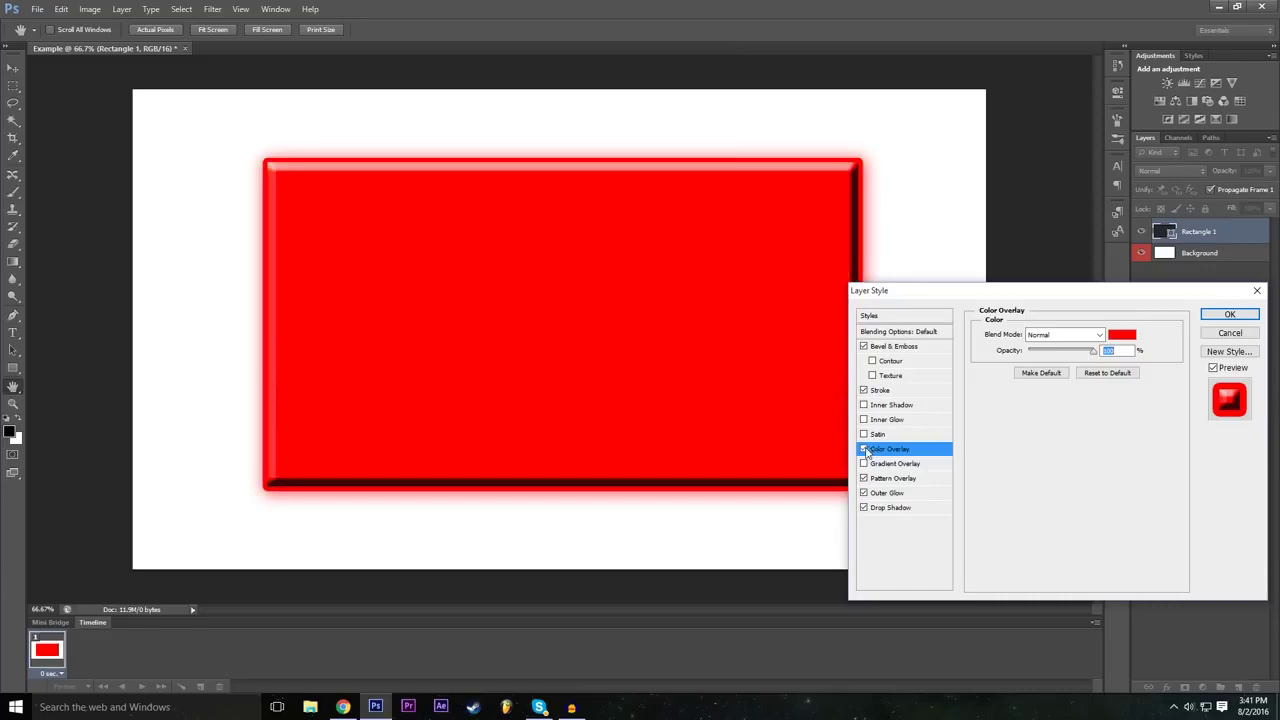
click(864, 449)
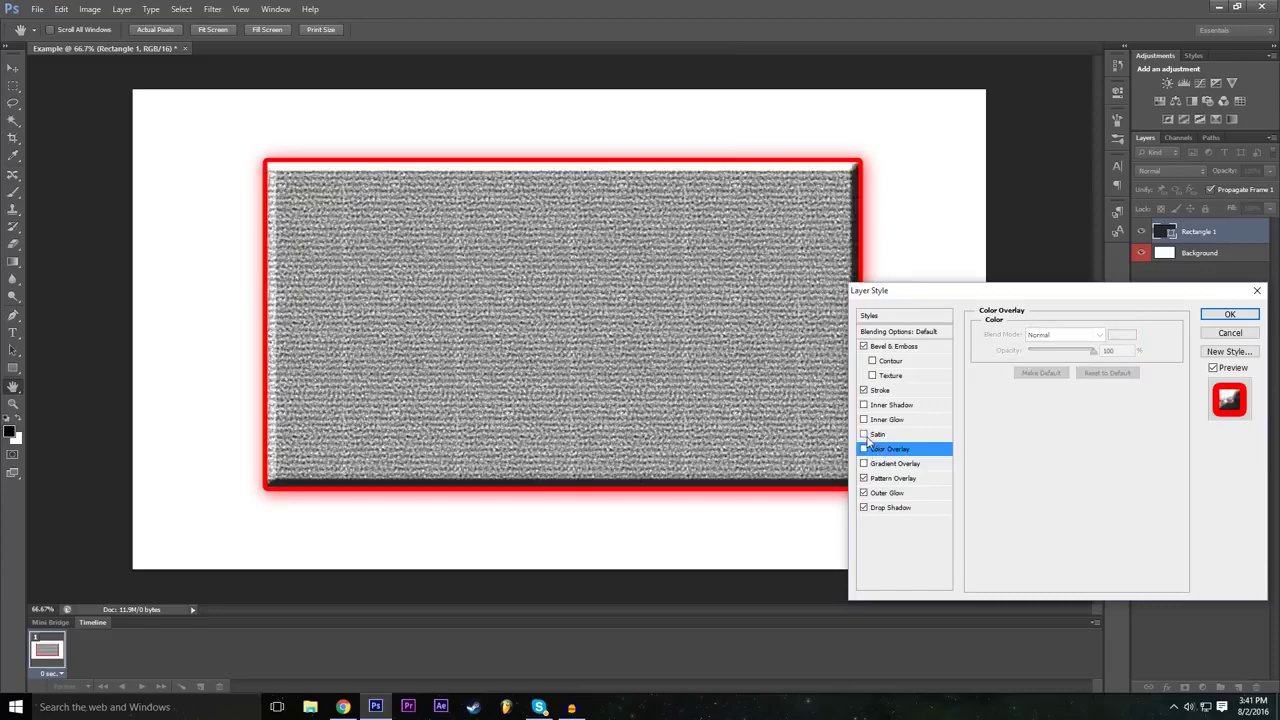
Try the Satin and Inner Shadow effects on the rectangle and turn both off again.
click(865, 436)
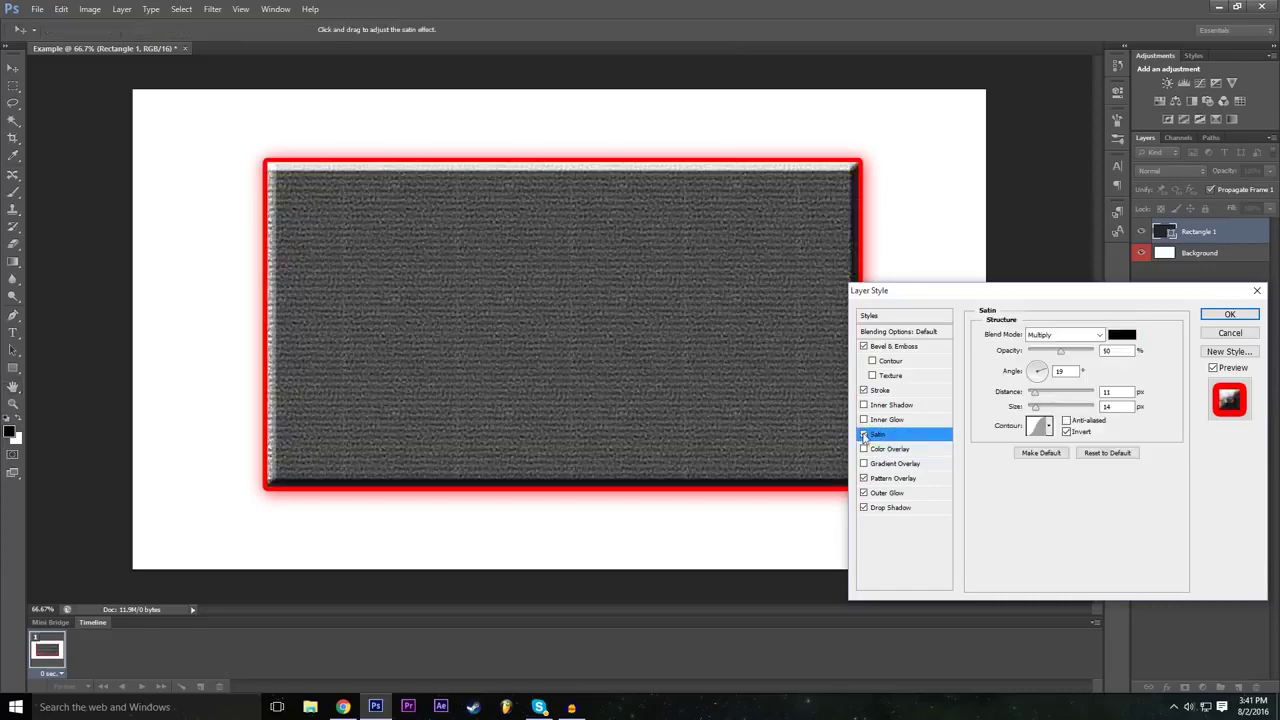
click(864, 436)
click(864, 436)
click(865, 436)
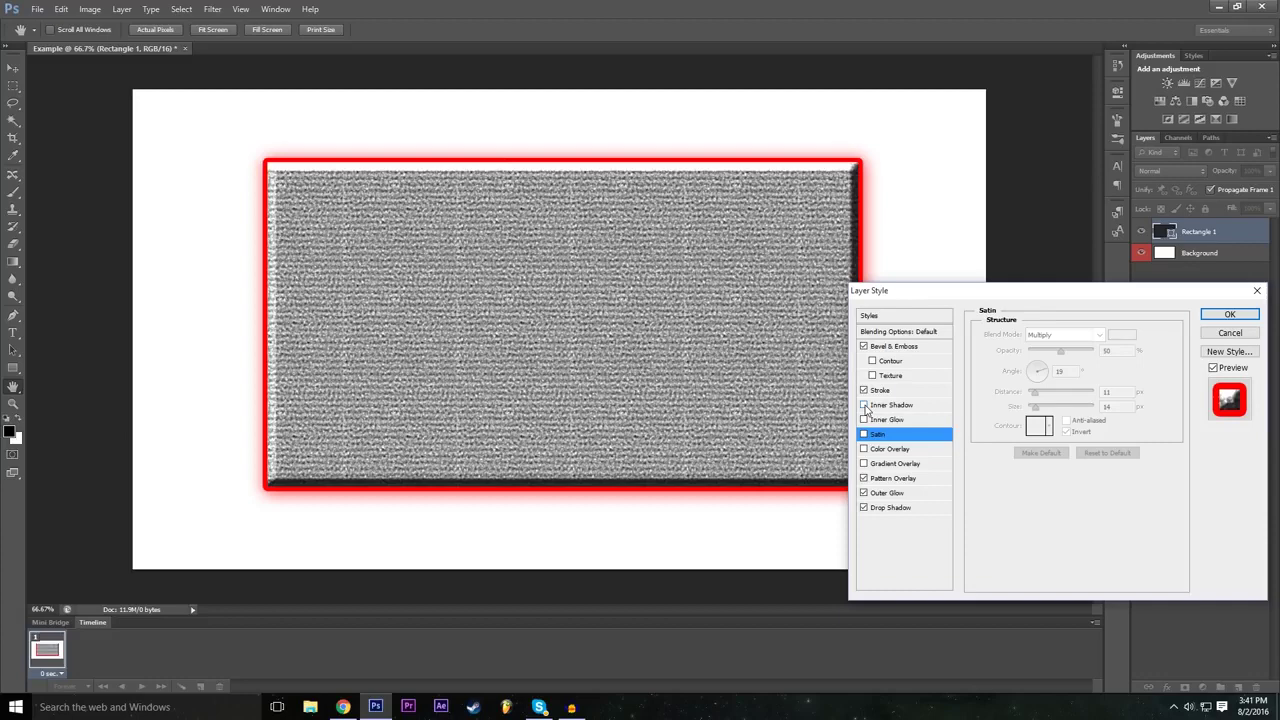
click(865, 406)
click(865, 406)
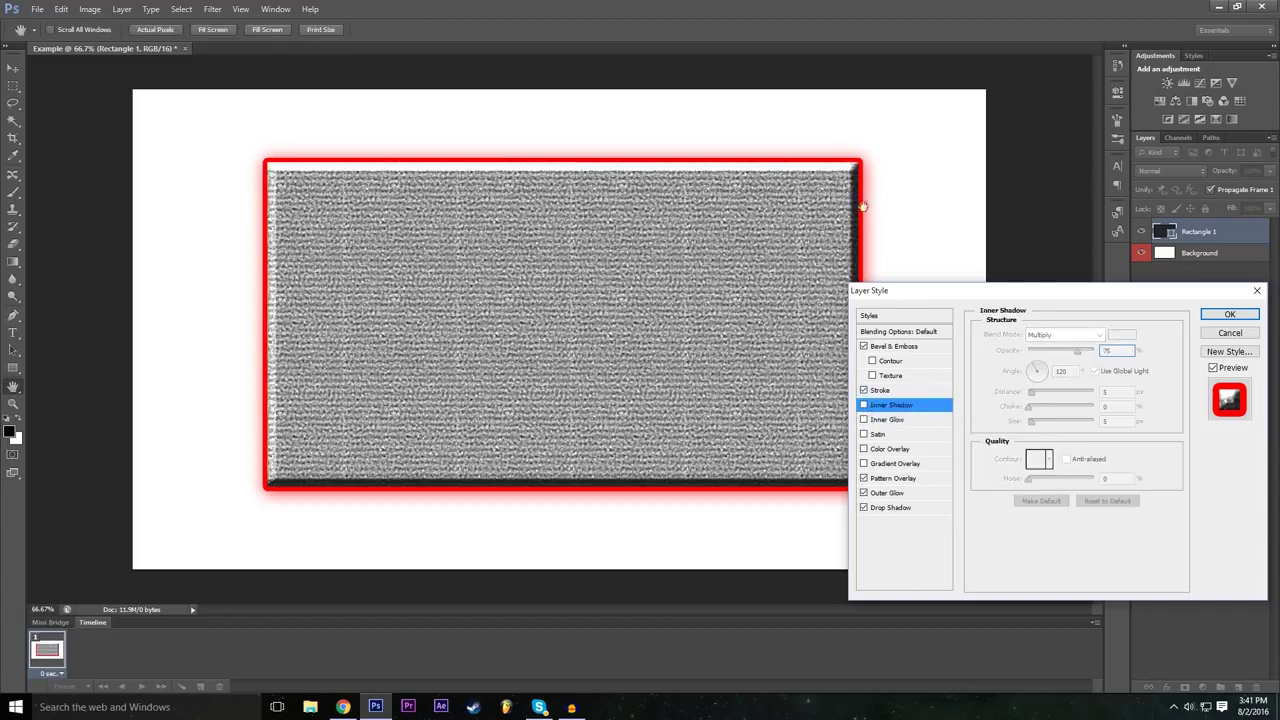
Enable Inner Glow on the rectangle and add a Gradient Overlay, toggling the gradient off and on to compare.
click(918, 421)
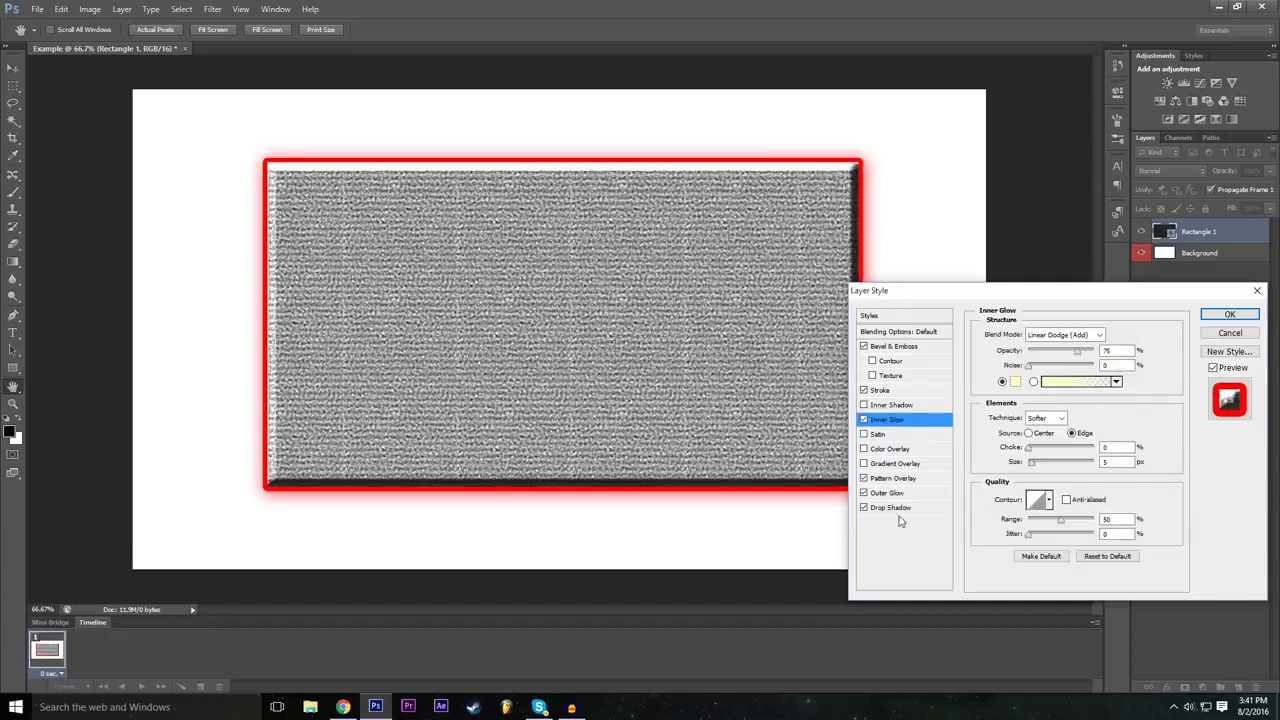
click(888, 493)
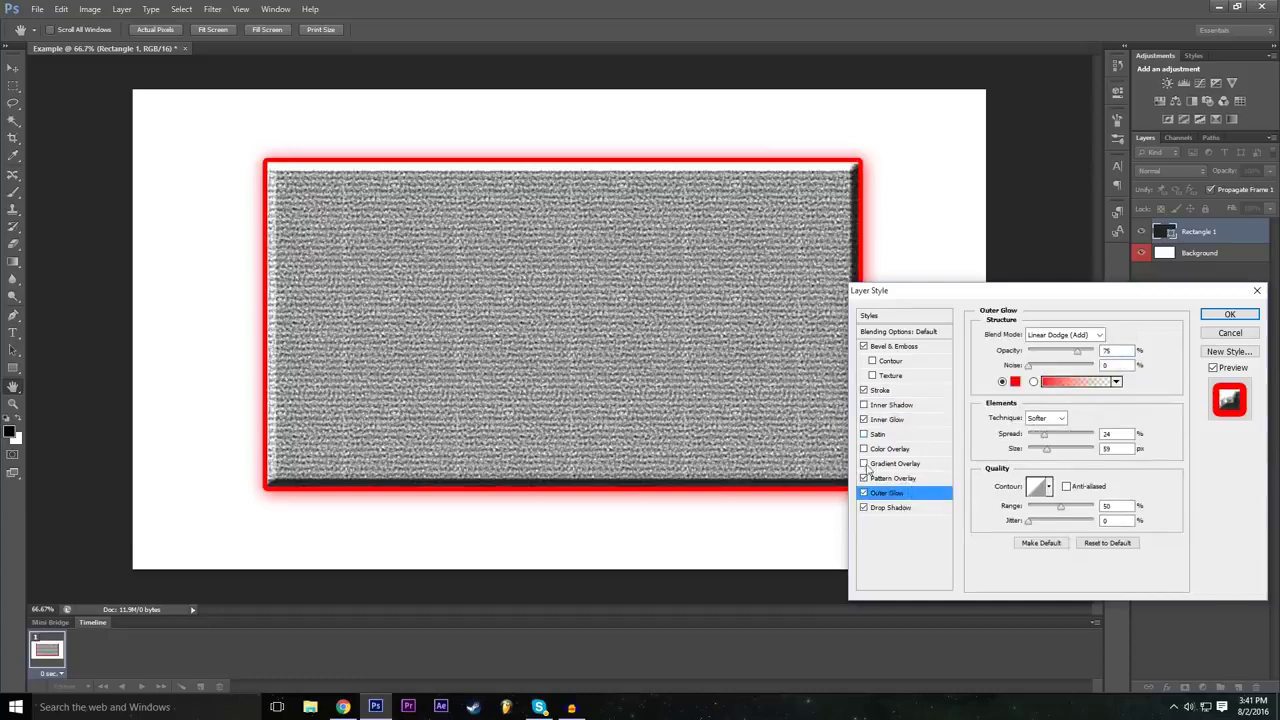
click(865, 466)
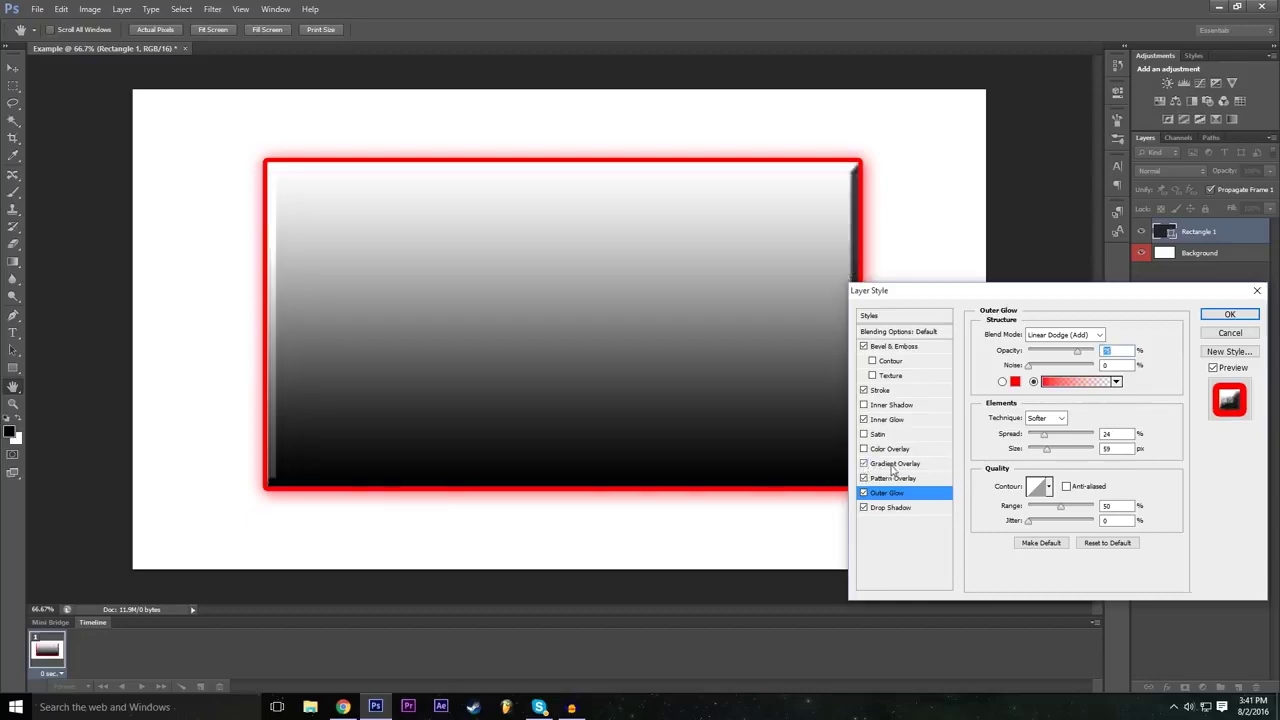
click(892, 463)
click(863, 465)
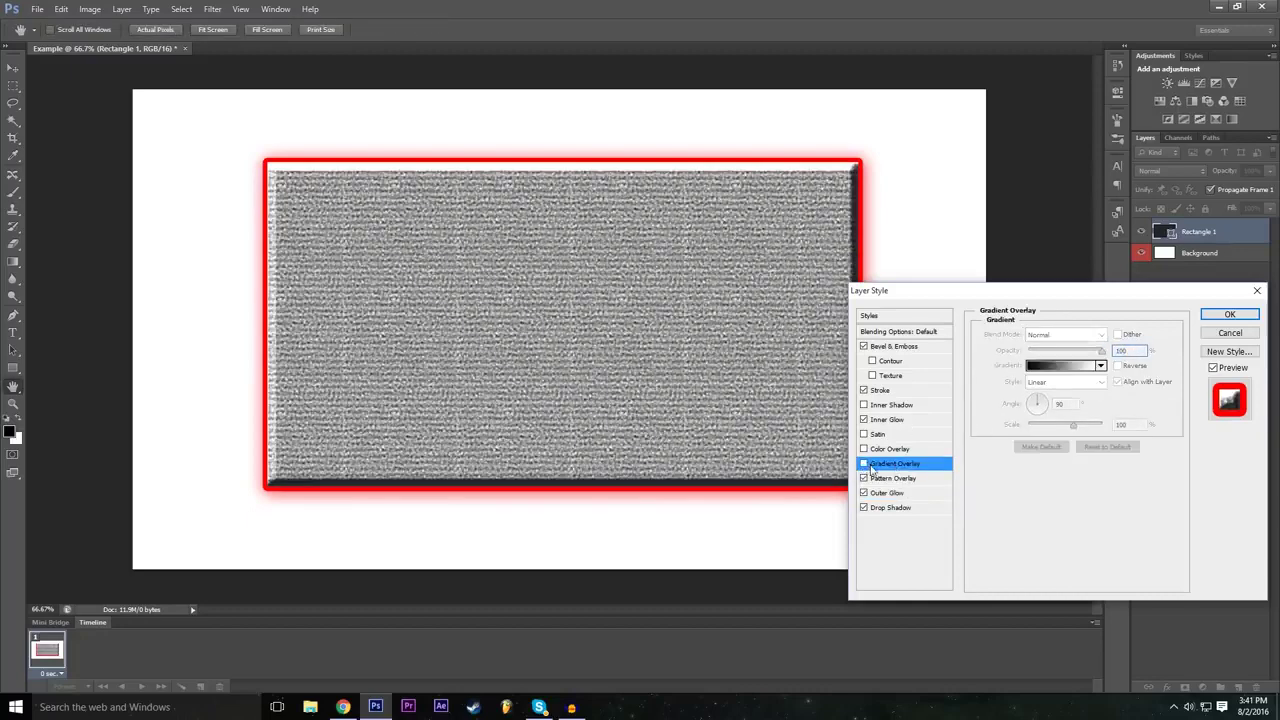
click(863, 465)
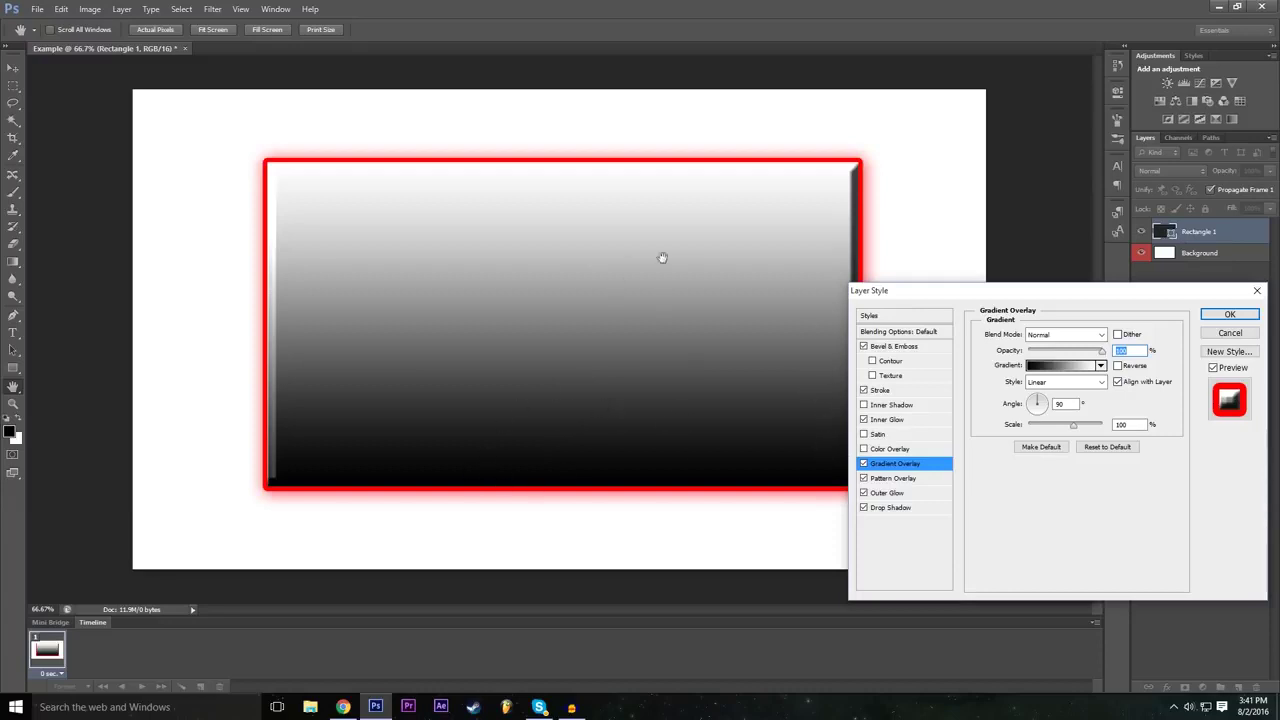
Preview several presets for the overlay gradient in the Gradient Editor and choose Orange, Yellow, Orange.
click(1064, 366)
click(913, 331)
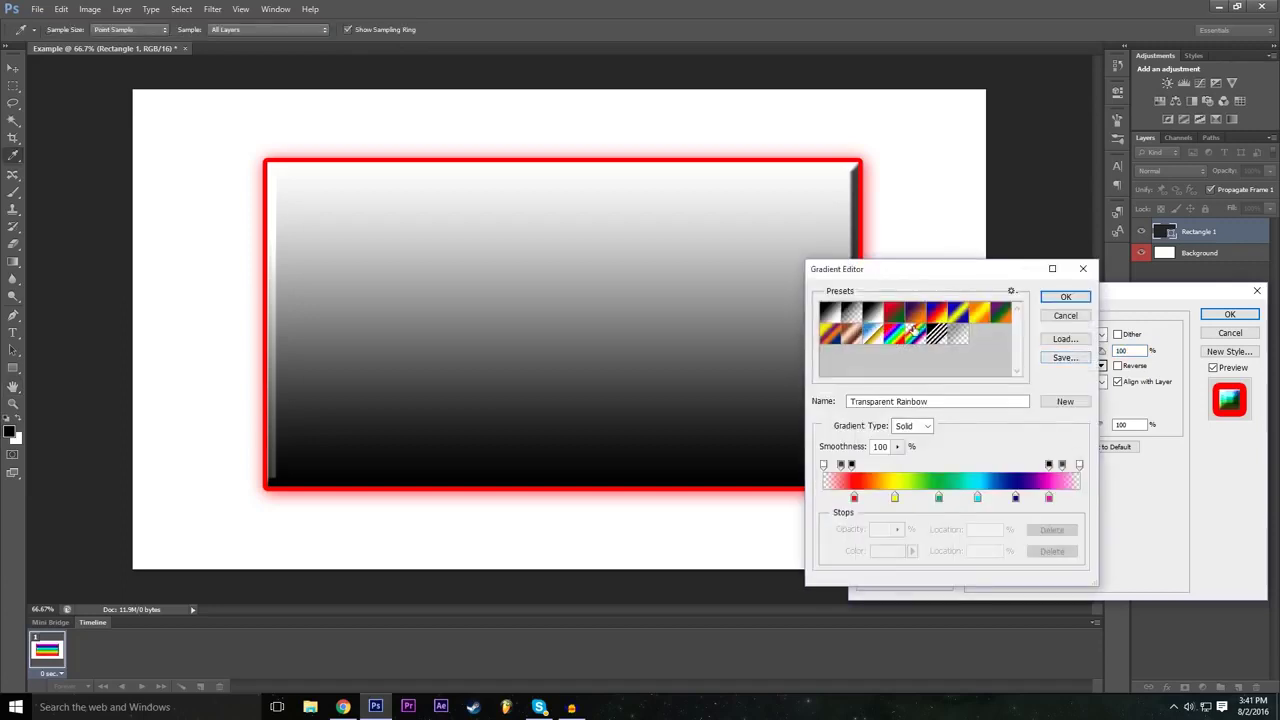
click(936, 336)
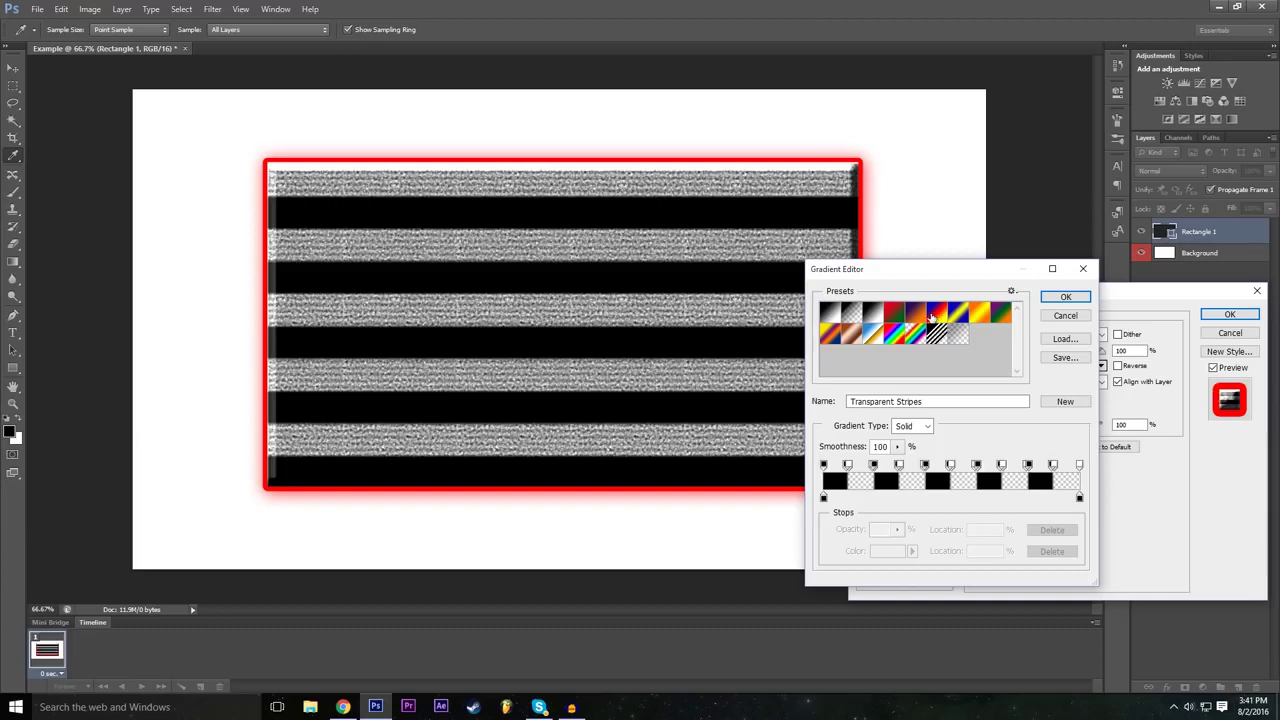
click(934, 316)
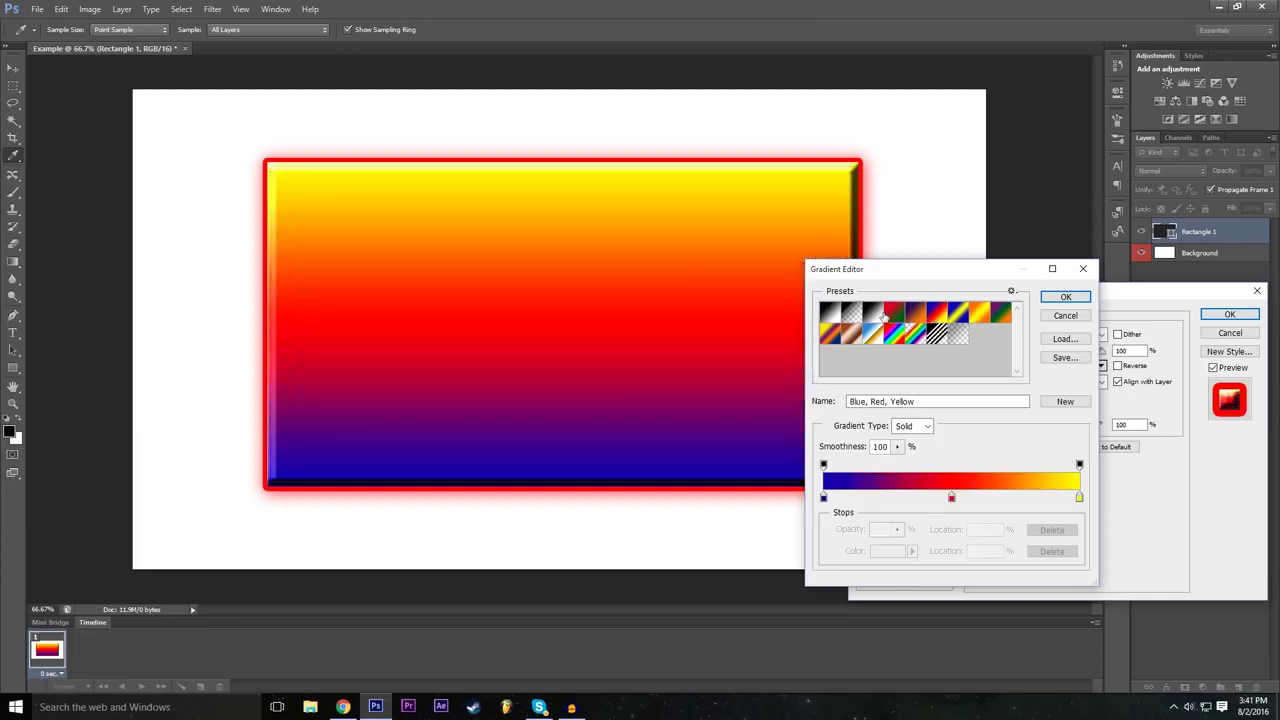
click(876, 314)
click(957, 314)
click(979, 318)
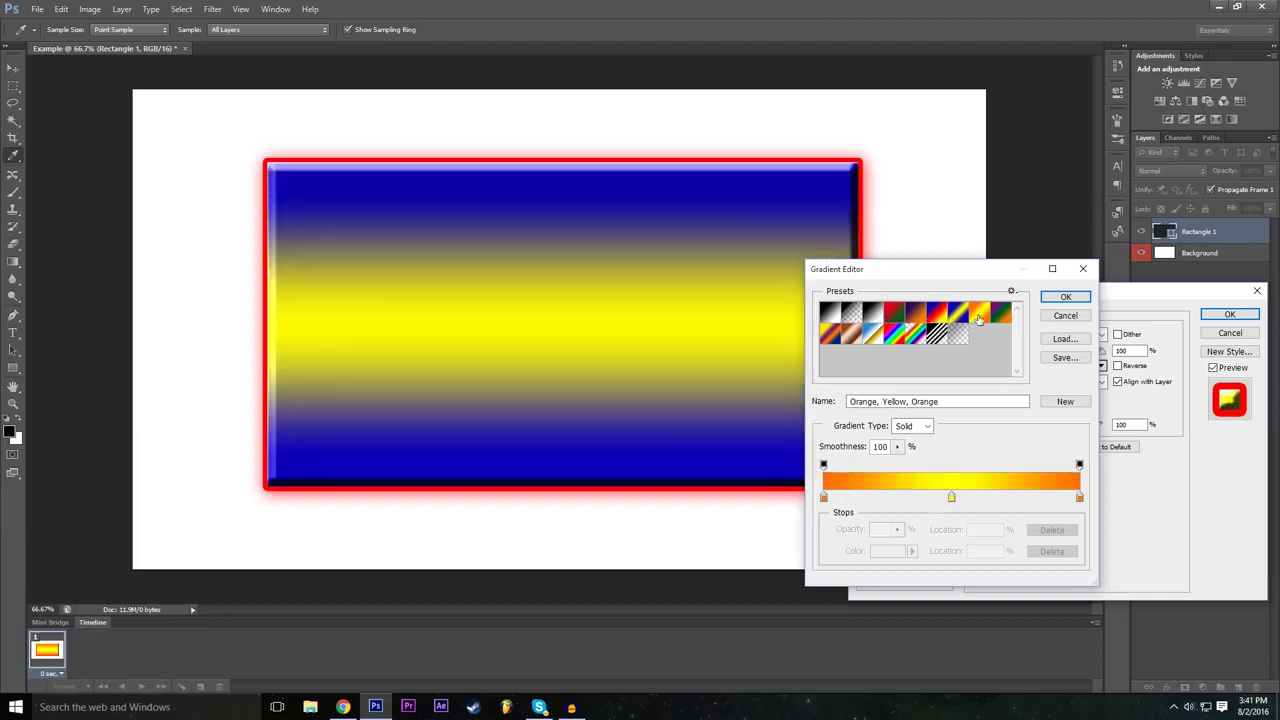
click(934, 316)
click(957, 314)
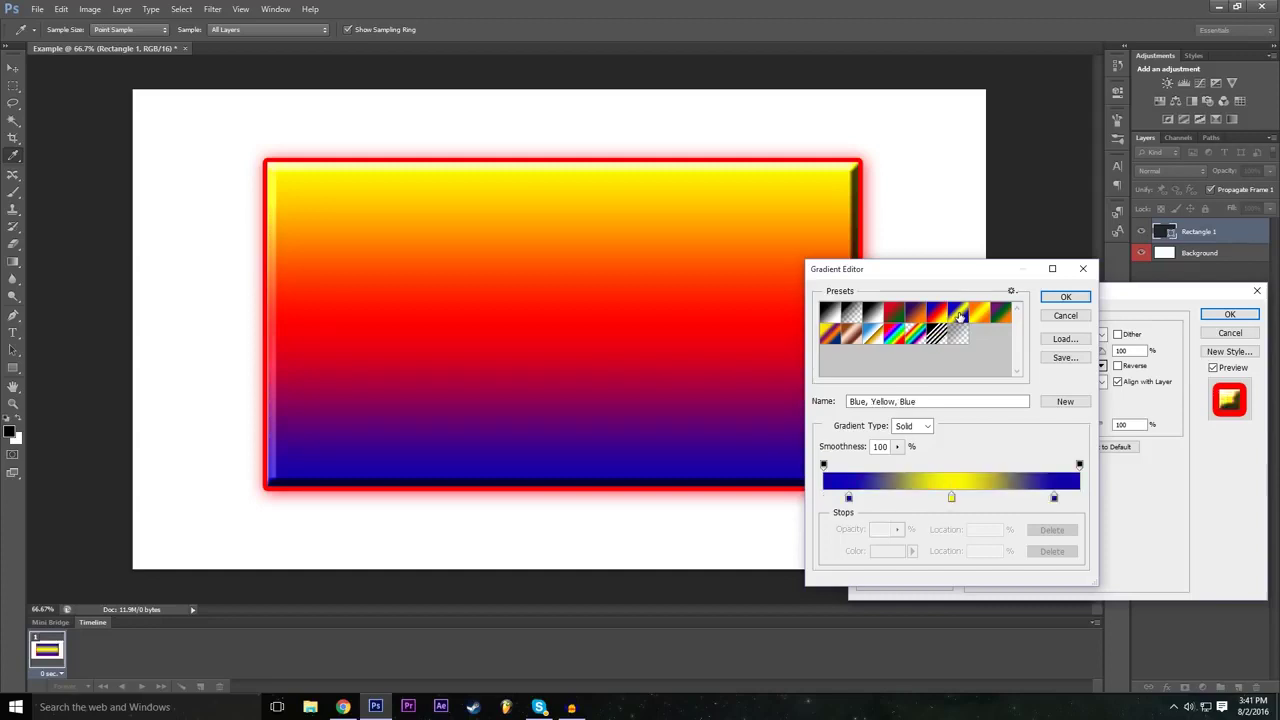
click(979, 316)
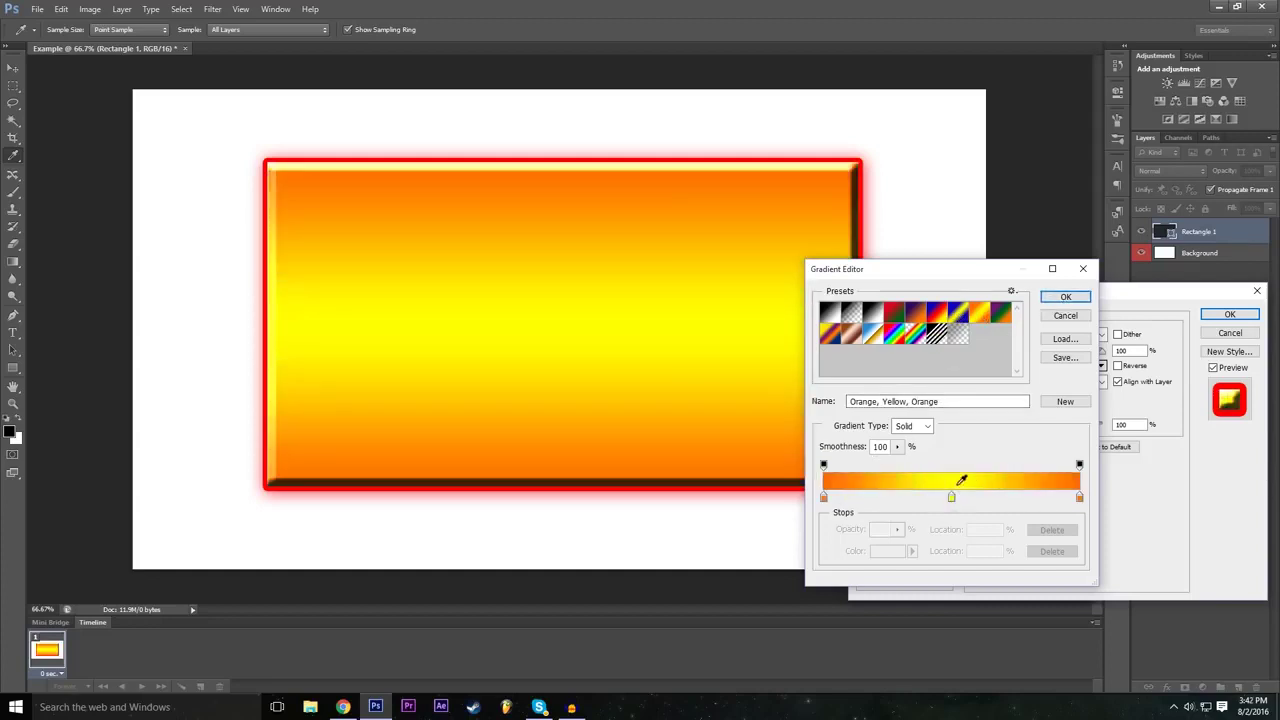
Recolour the gradient's middle stop to bright green (00ff1e) and apply the custom gradient to the overlay.
click(951, 497)
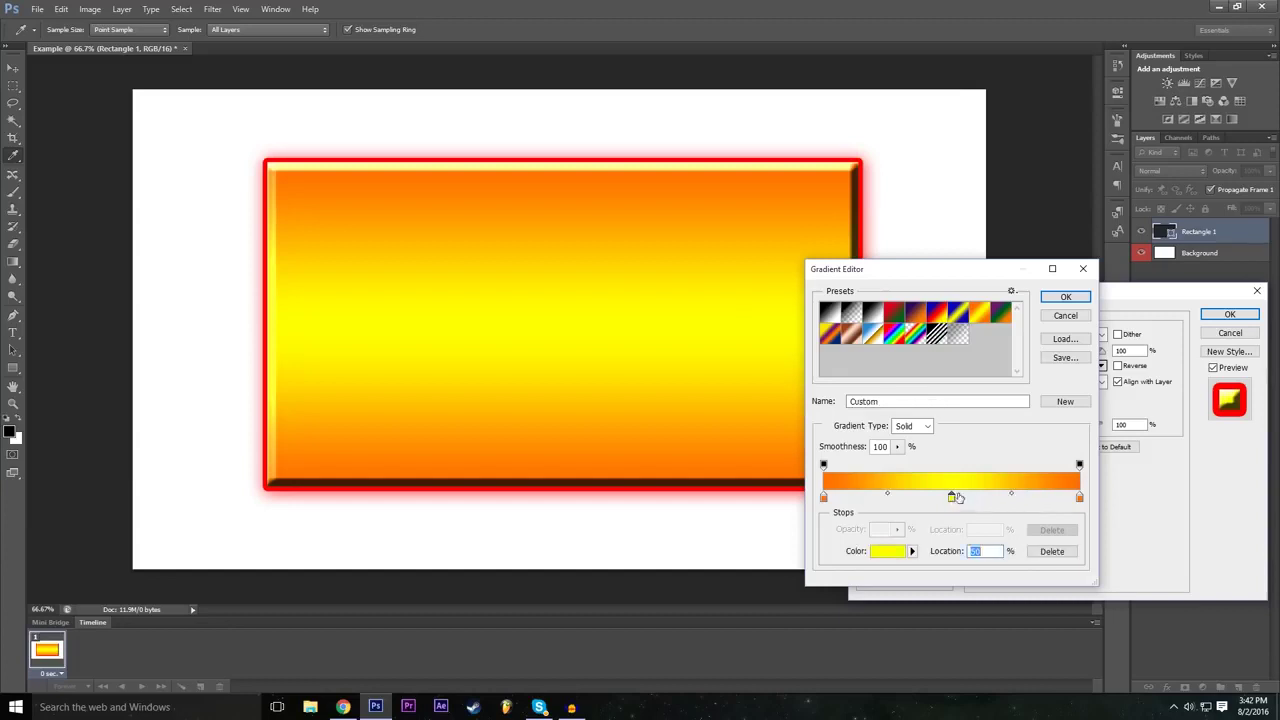
double_click(952, 499)
drag(521, 284, 543, 229)
drag(554, 338, 554, 229)
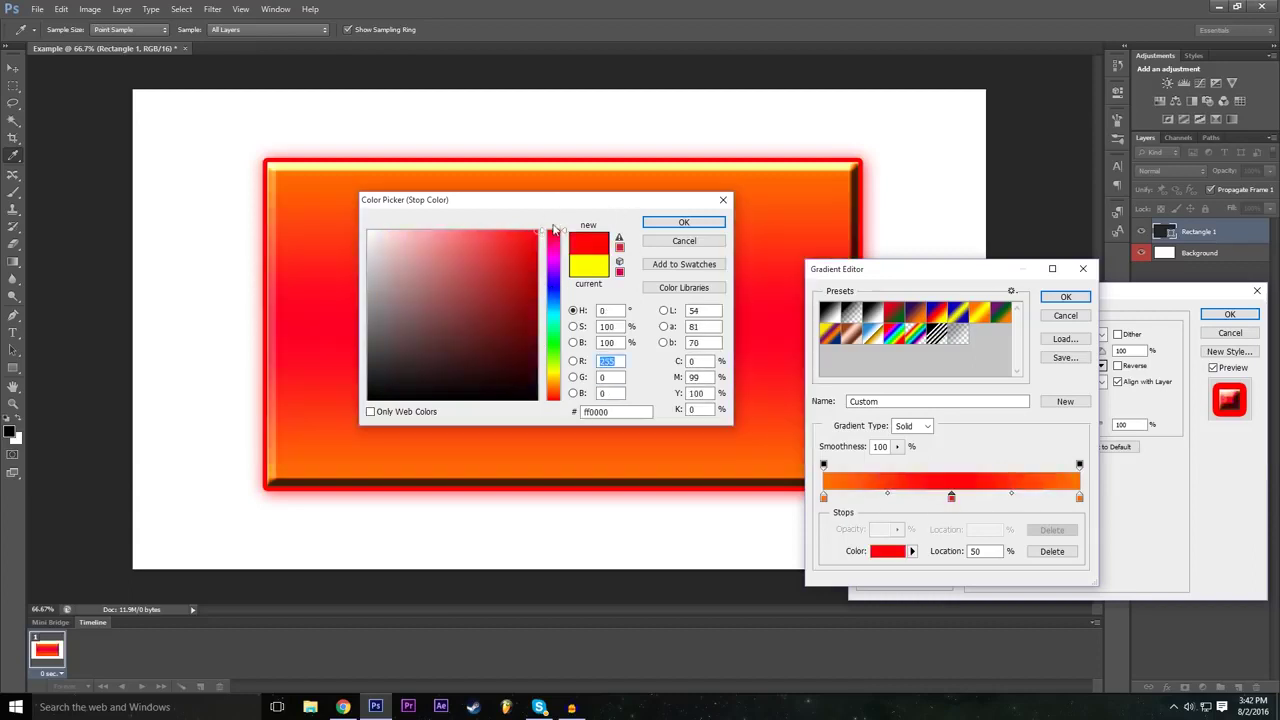
drag(556, 389, 553, 340)
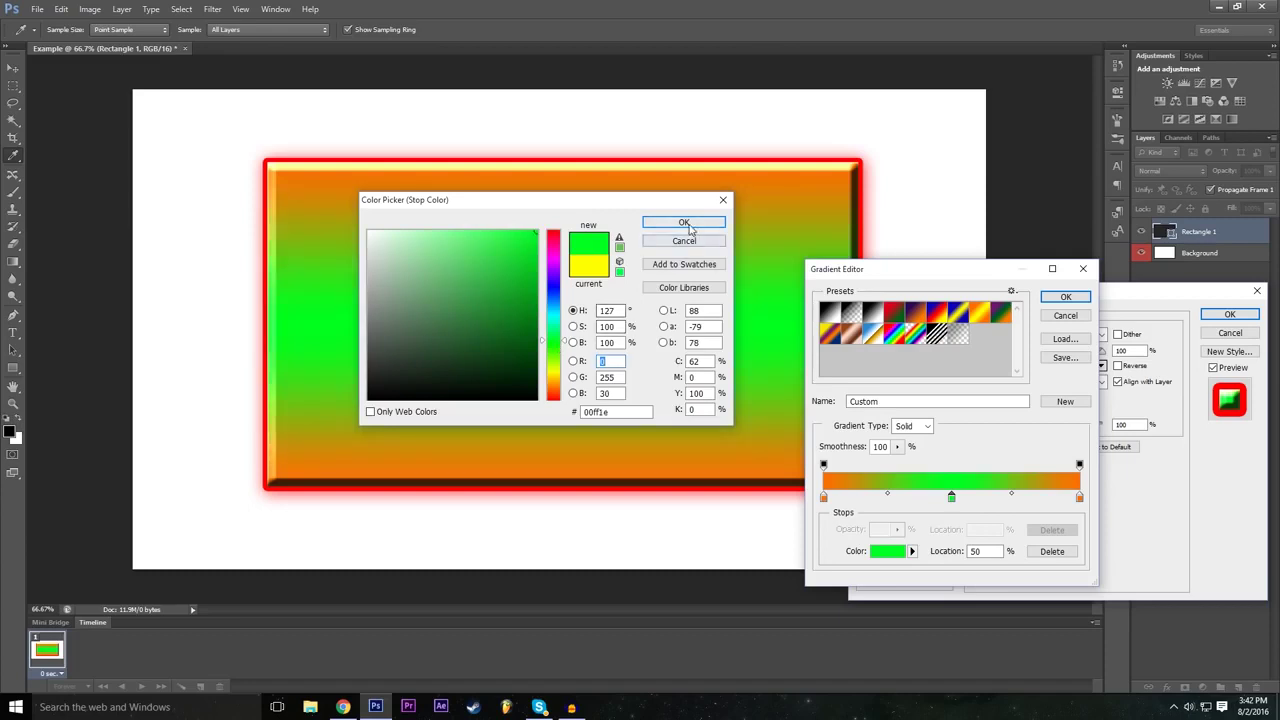
click(684, 222)
click(1062, 300)
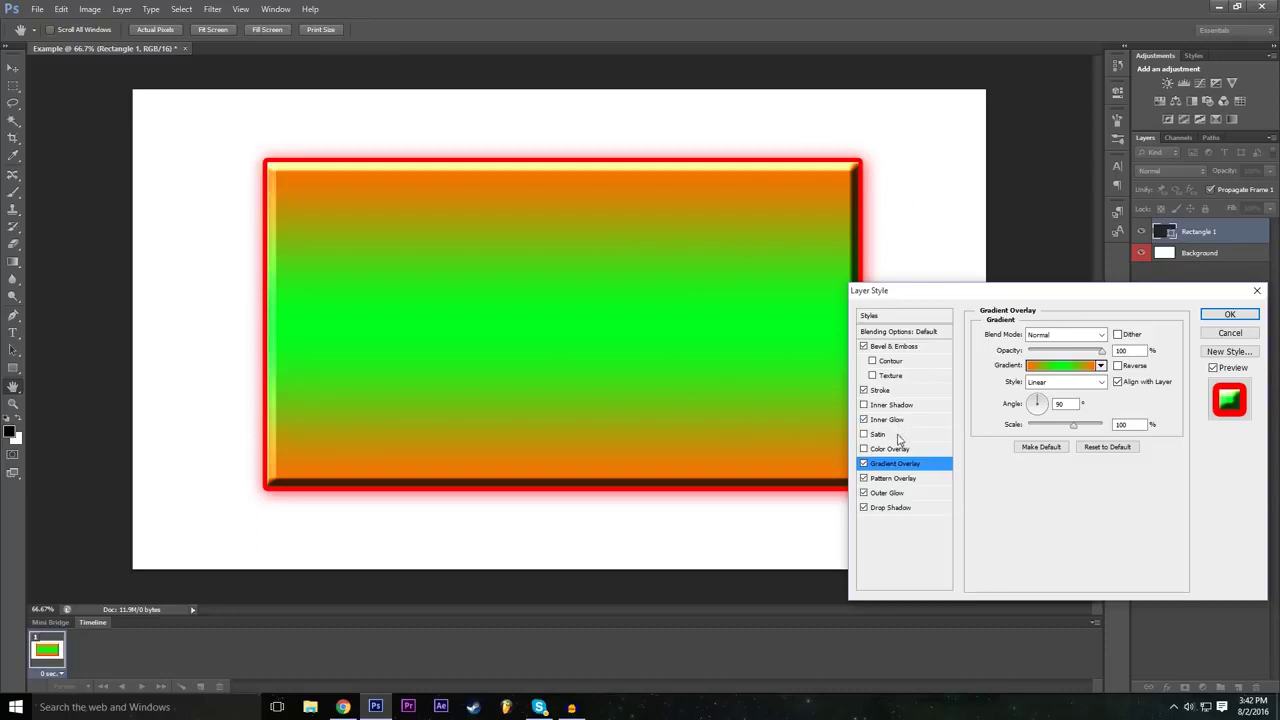
Turn off the rectangle's Gradient Overlay and apply the remaining layer effects.
click(864, 463)
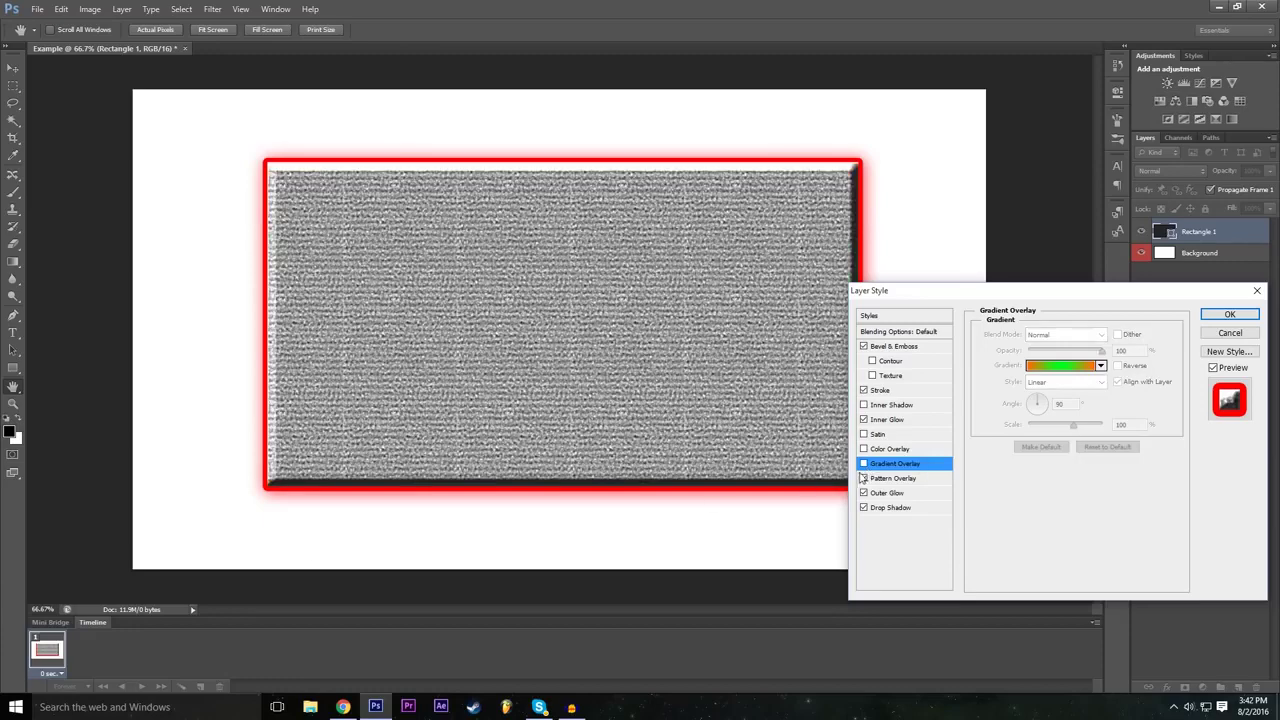
drag(1020, 291, 508, 290)
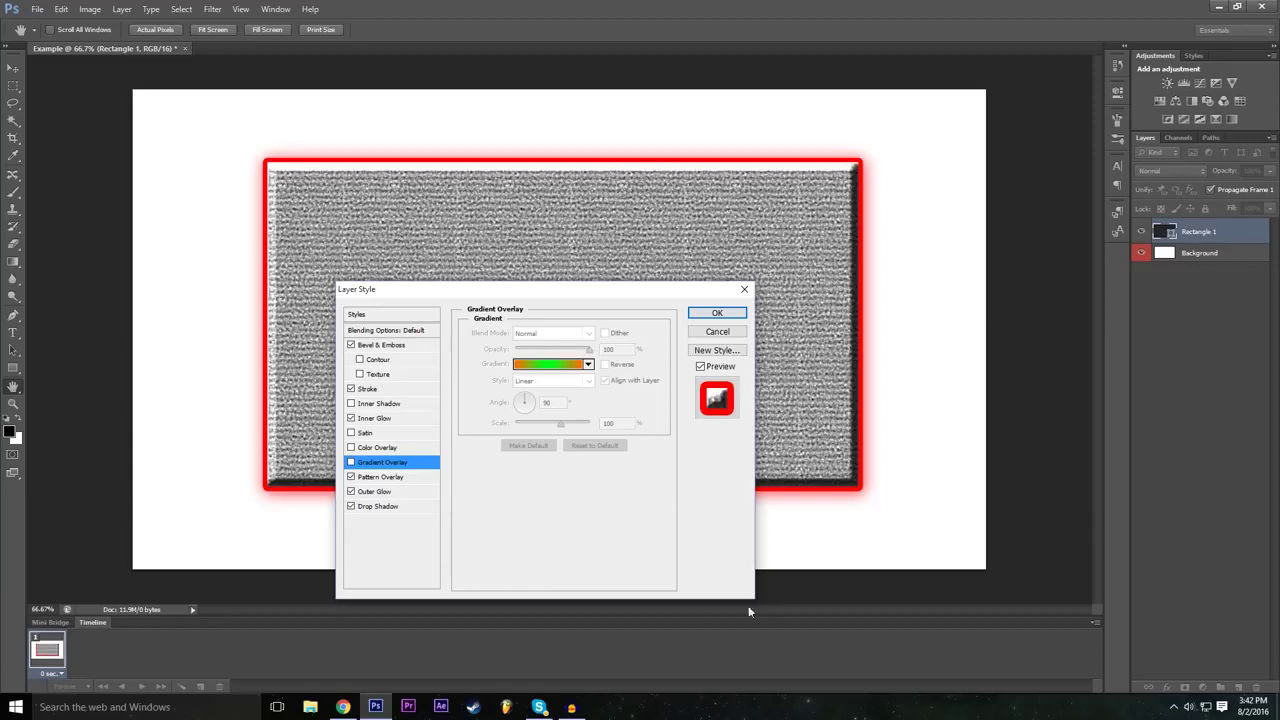
click(742, 318)
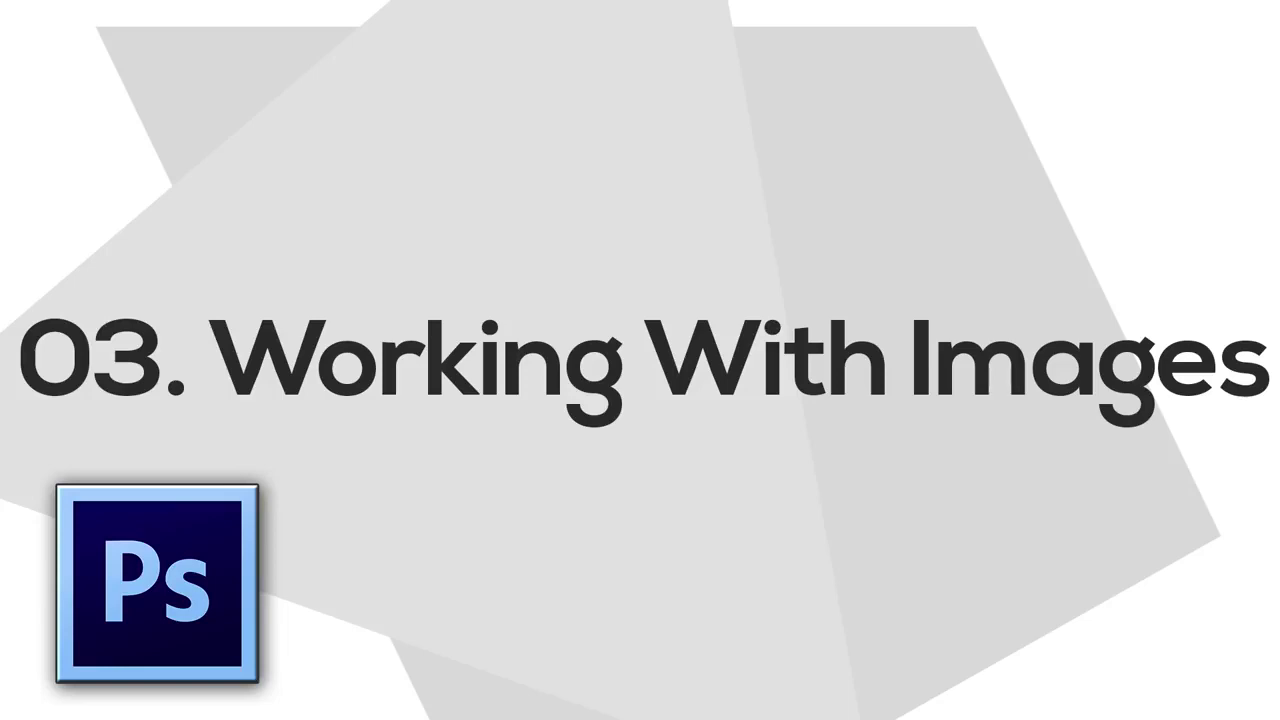
Try placing the P1 image into the Example document as a new layer.
click(36, 9)
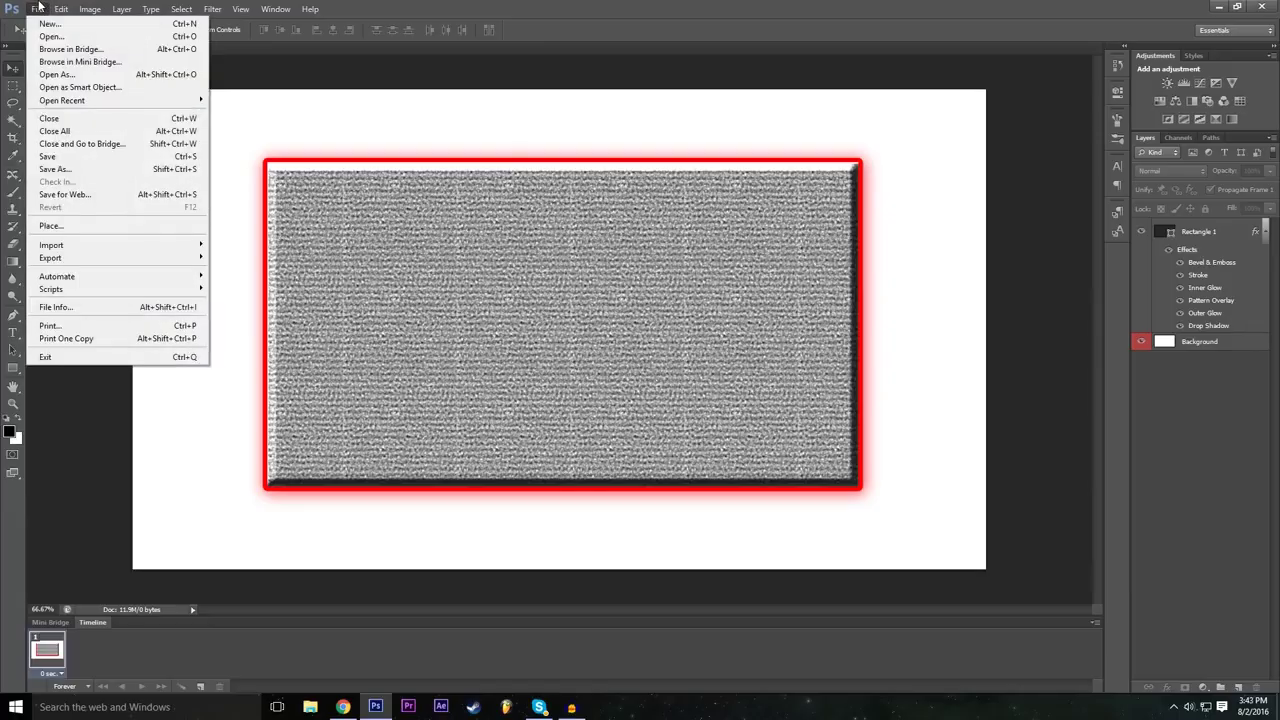
click(95, 228)
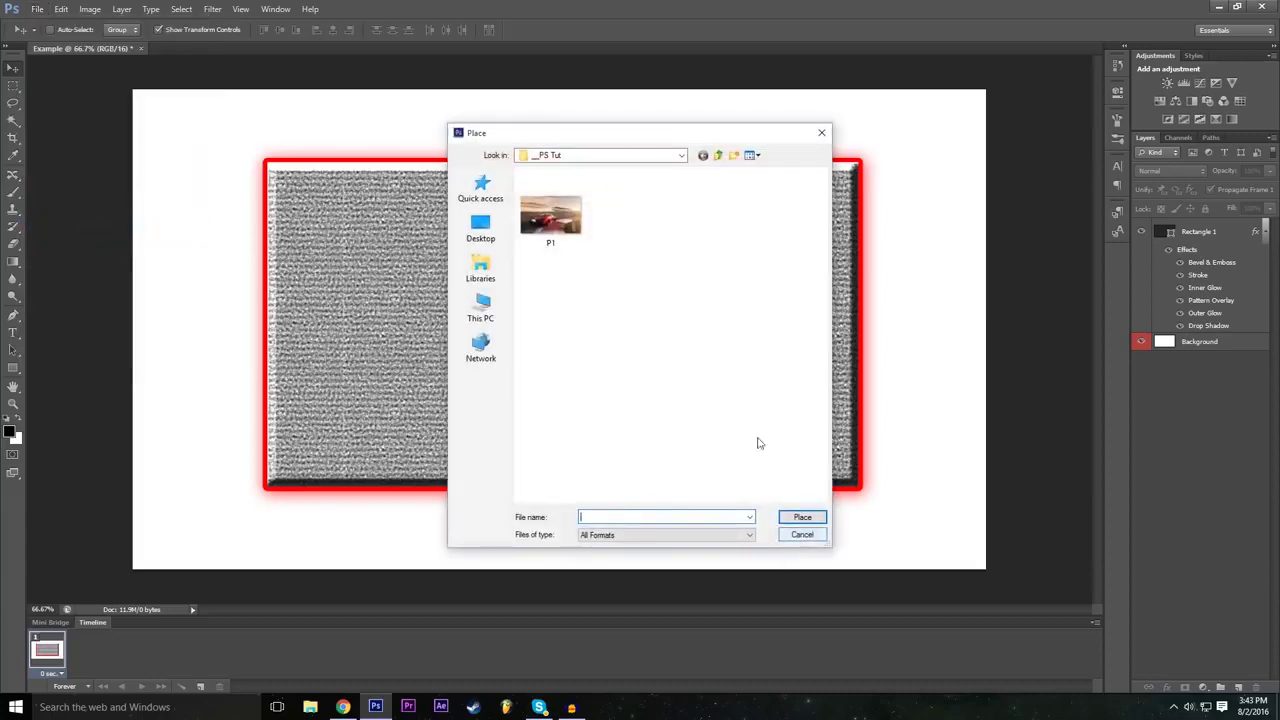
click(556, 222)
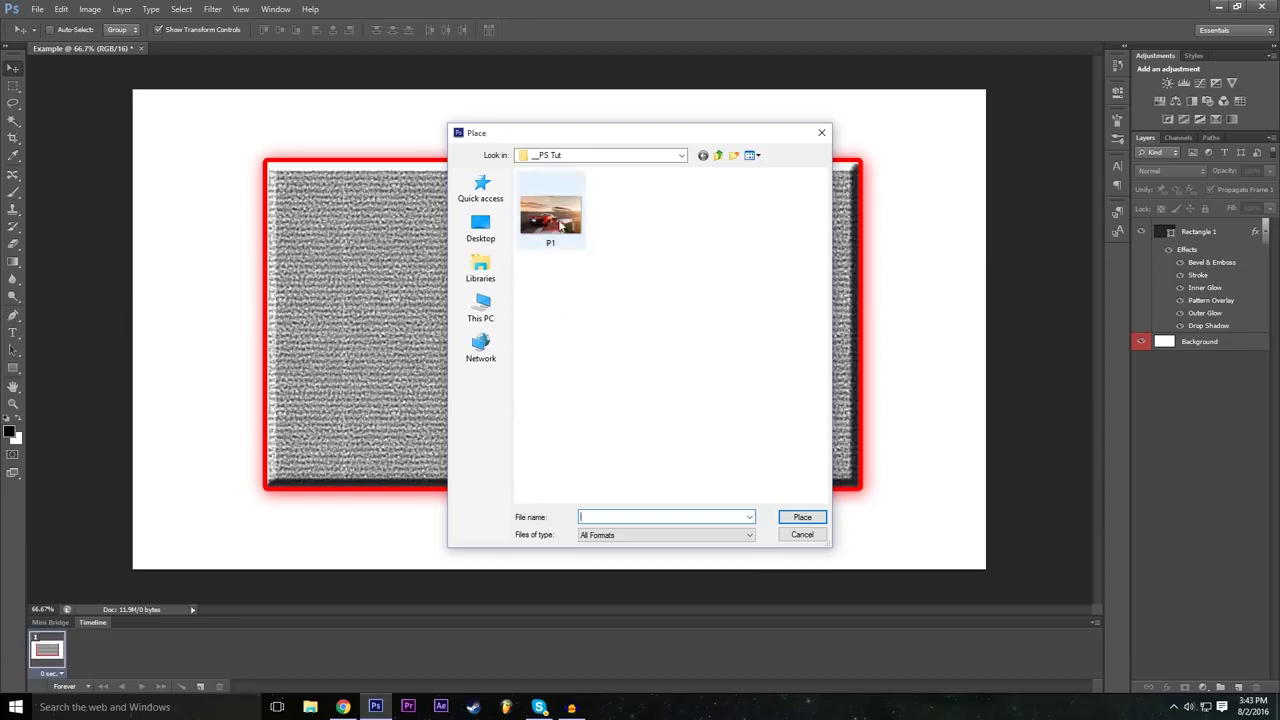
click(802, 517)
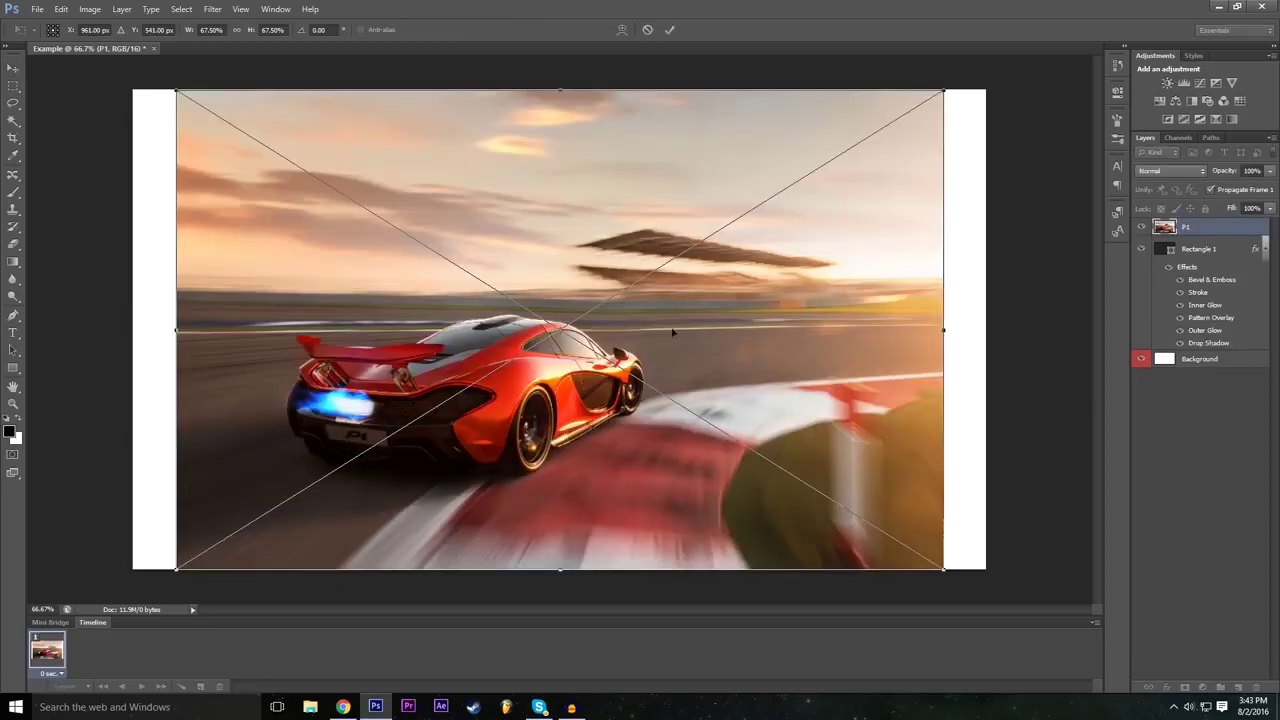
click(647, 29)
Open the P1 car image as a separate document.
click(36, 9)
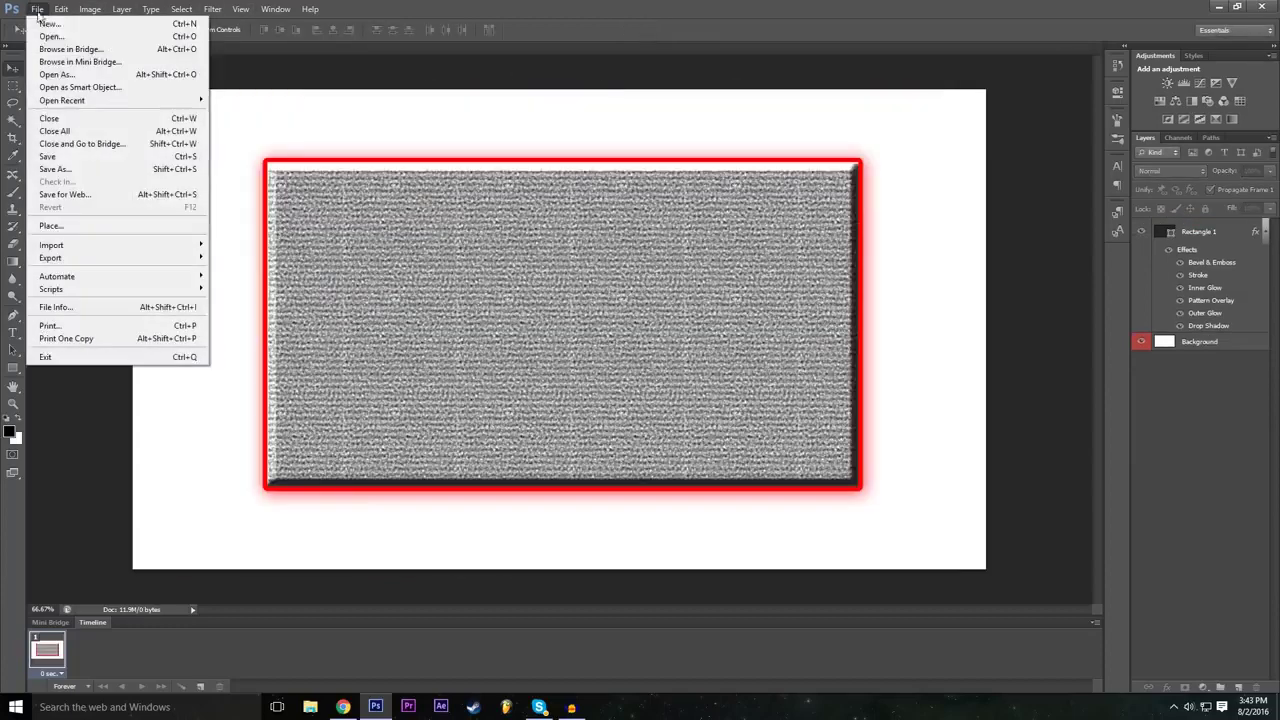
click(45, 37)
click(548, 222)
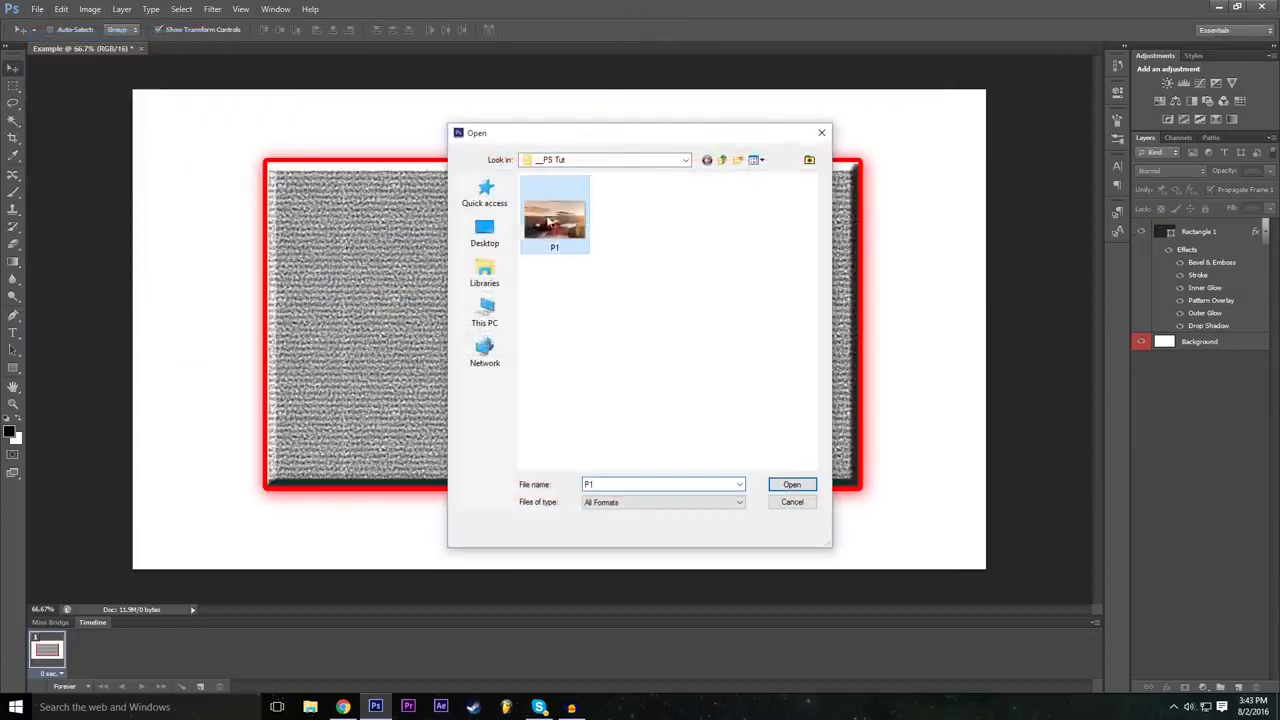
click(792, 484)
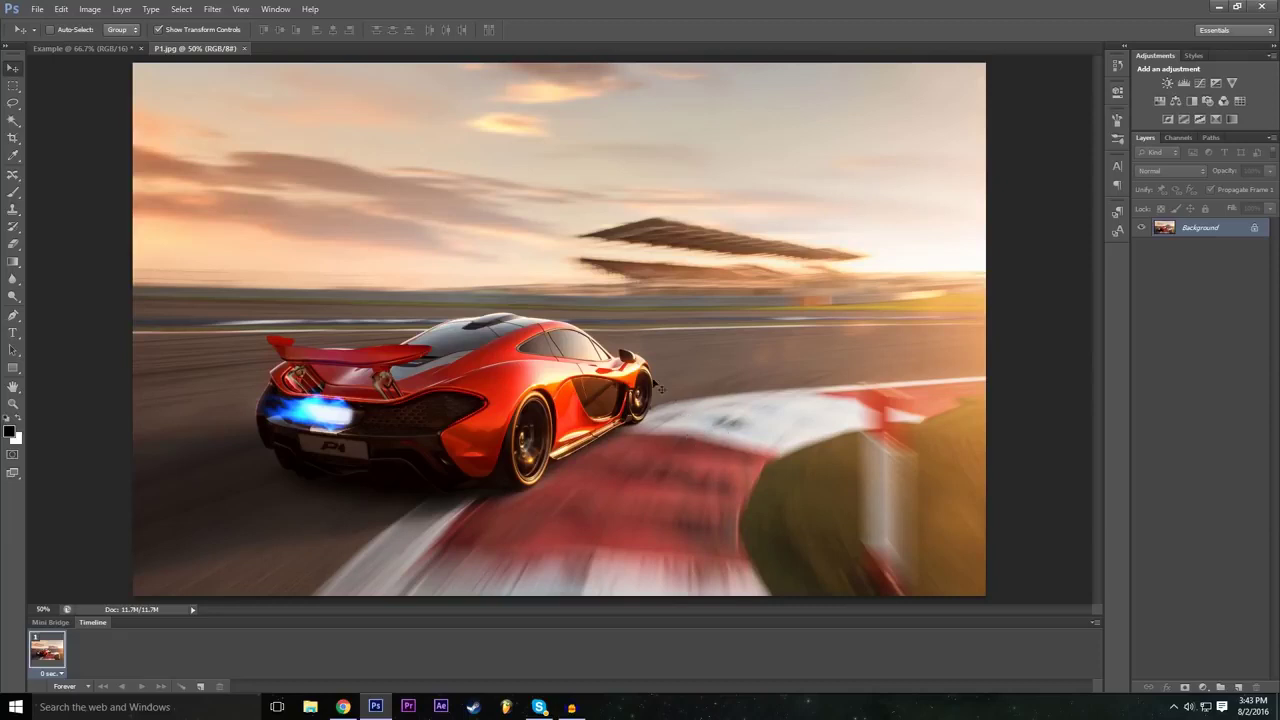
click(118, 51)
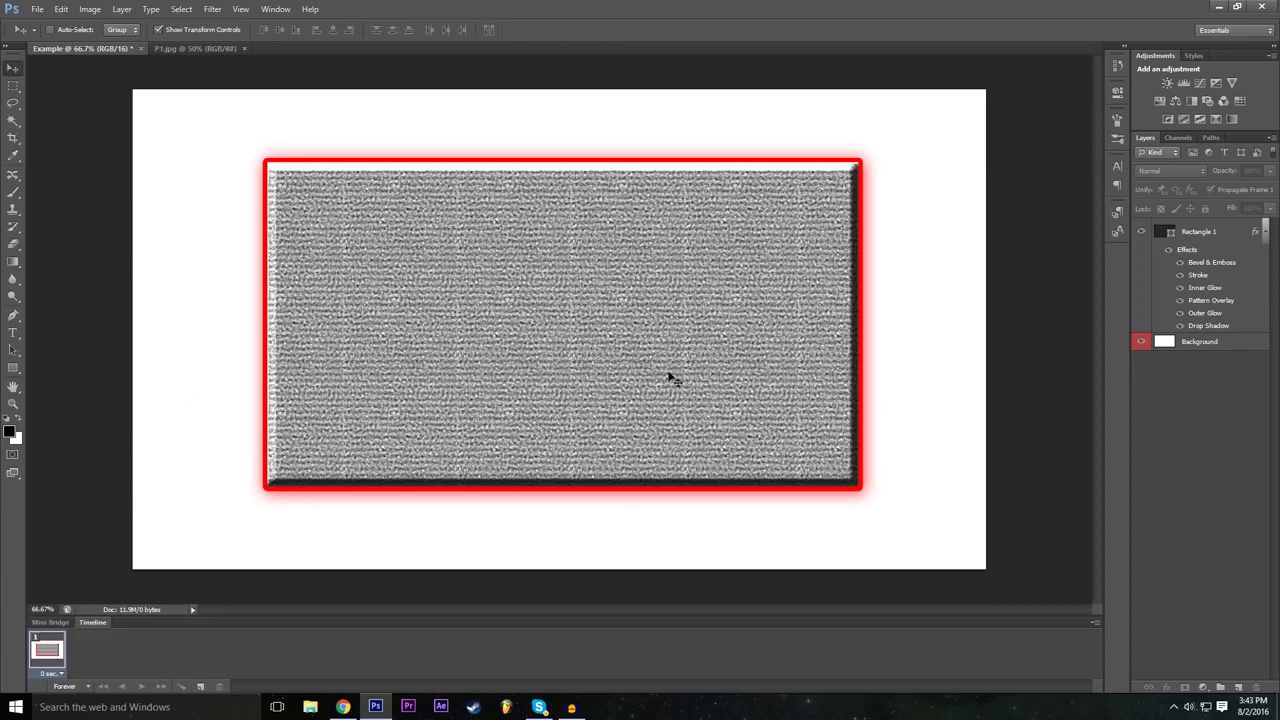
click(198, 46)
click(37, 9)
click(77, 228)
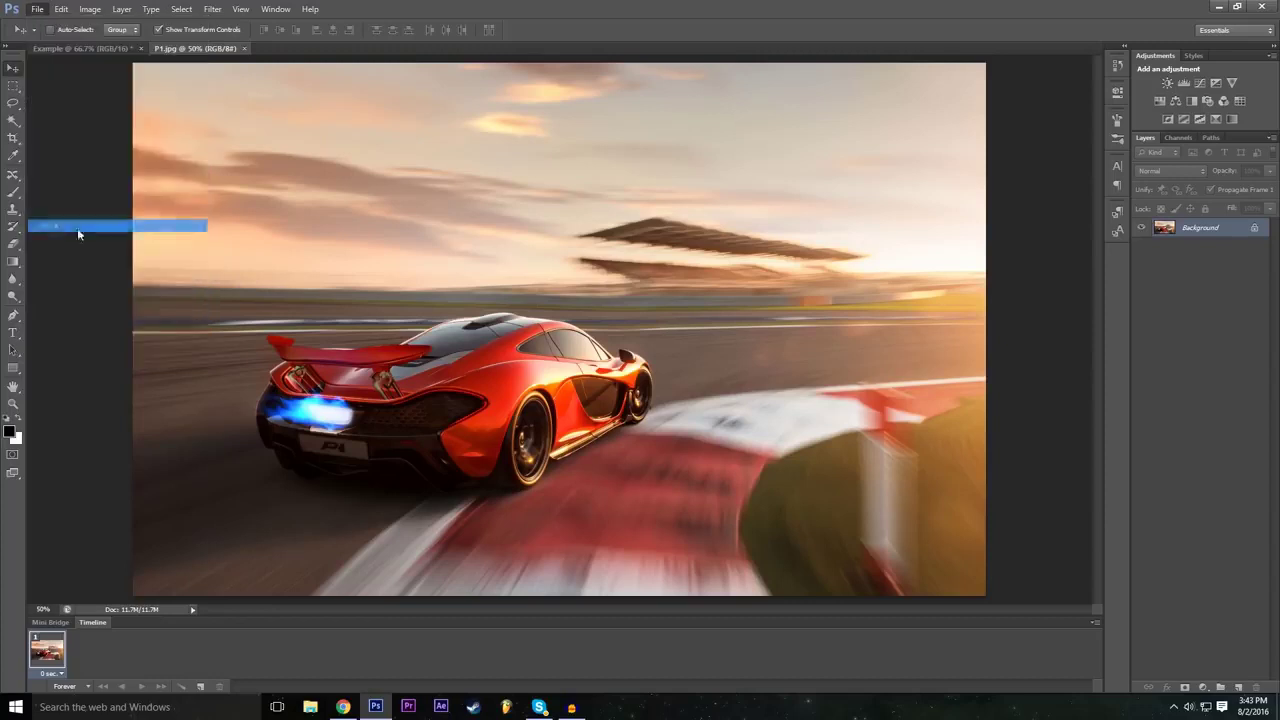
click(807, 538)
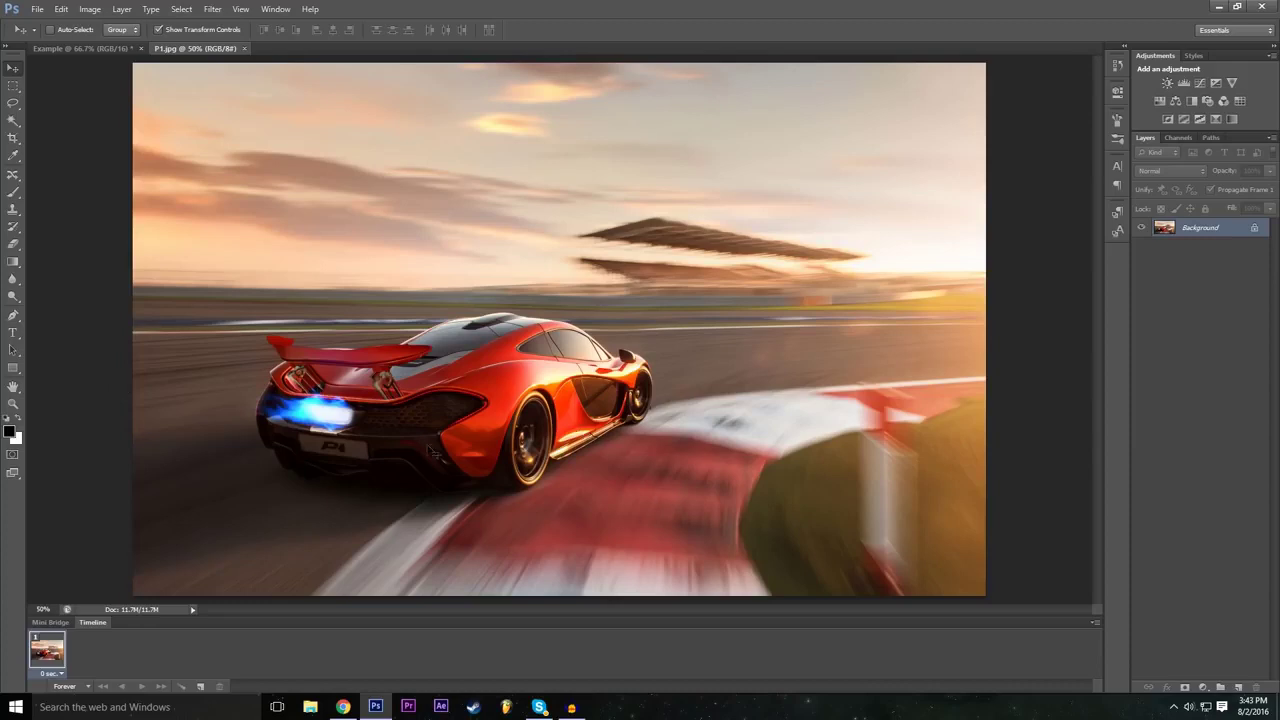
Activate the Lasso tool and inspect the car at 100% zoom, returning to 50%.
click(12, 104)
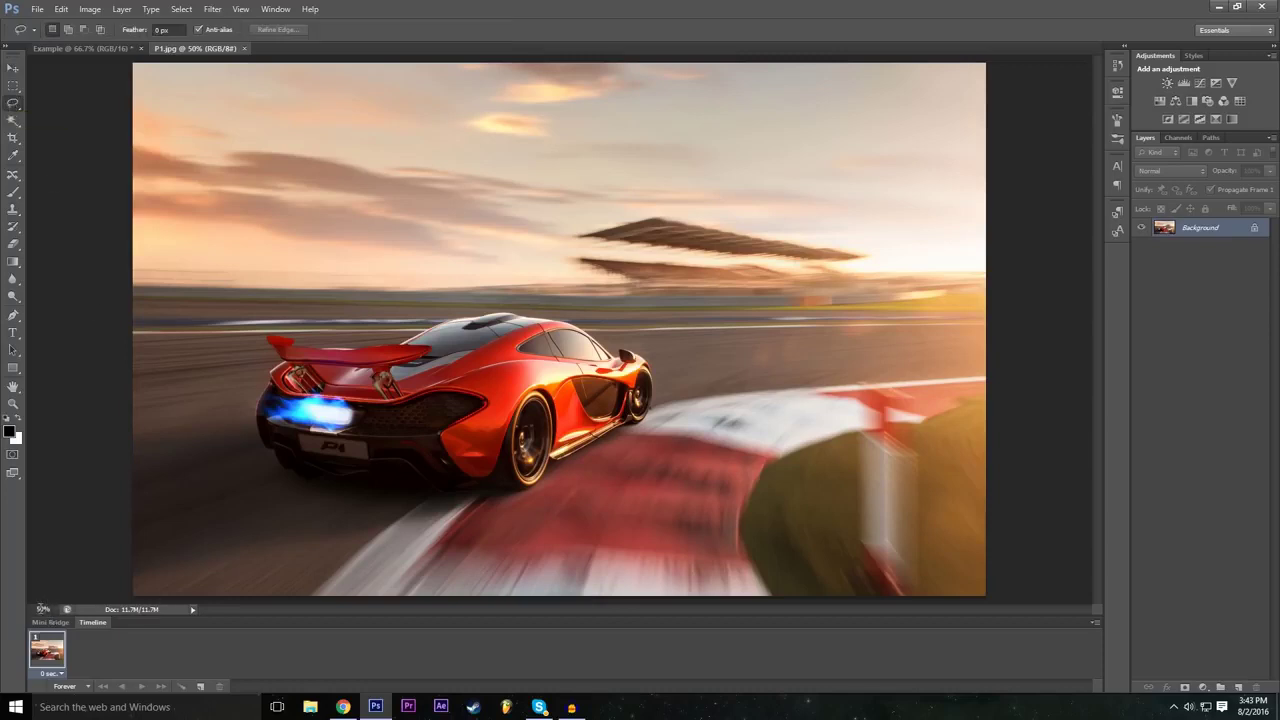
click(42, 609)
text(6)
key(Return)
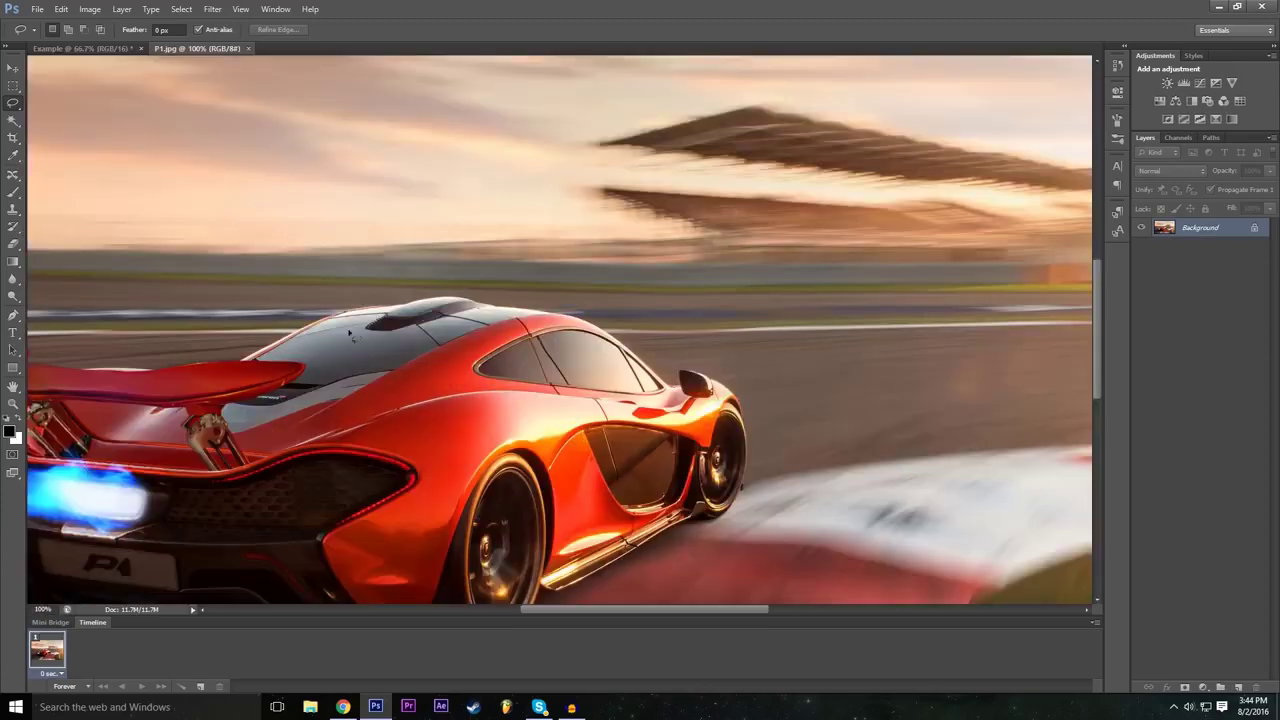
scroll(350, 337, down, 1)
scroll(653, 330, down, 1)
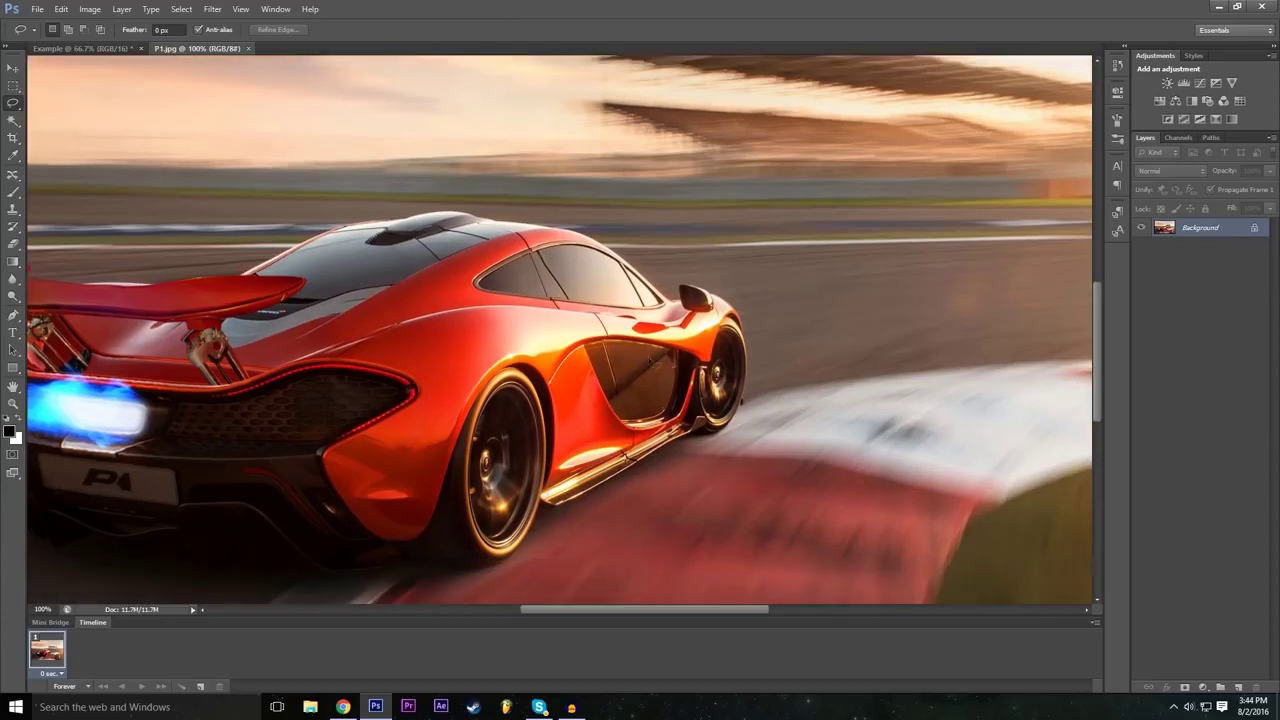
scroll(627, 457, down, 1)
drag(583, 611, 544, 612)
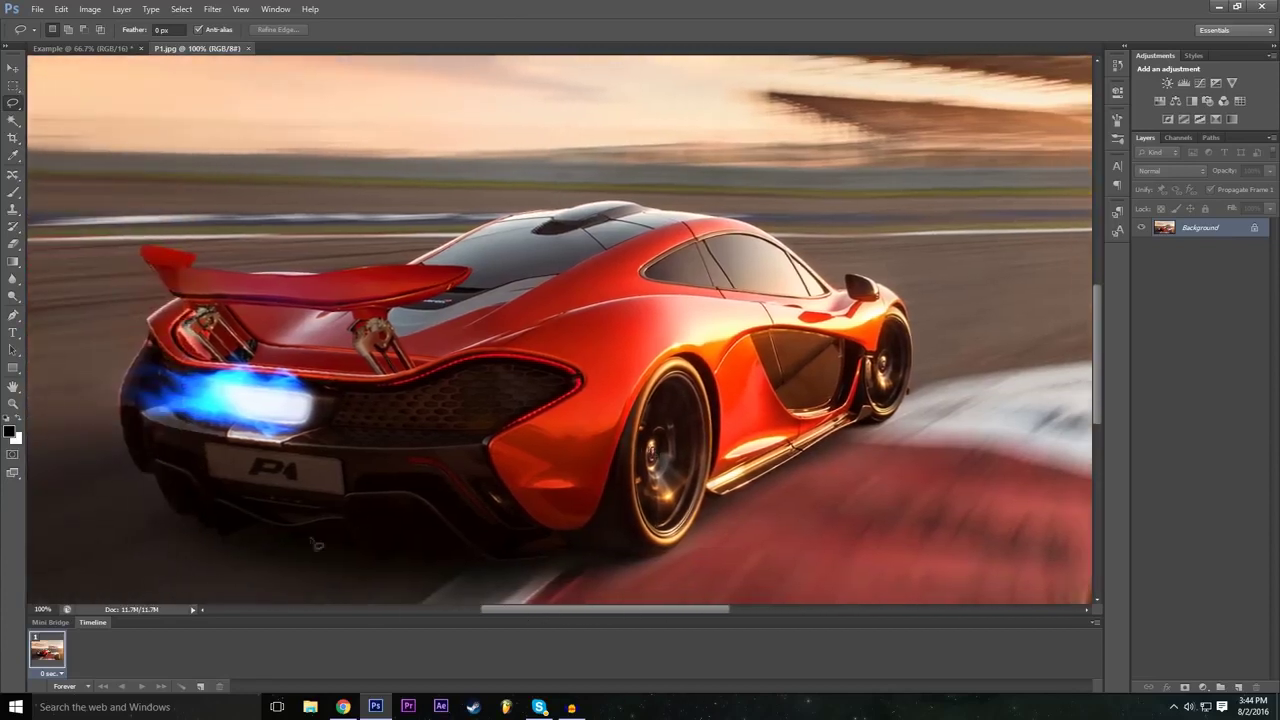
click(44, 609)
text(50)
key(Return)
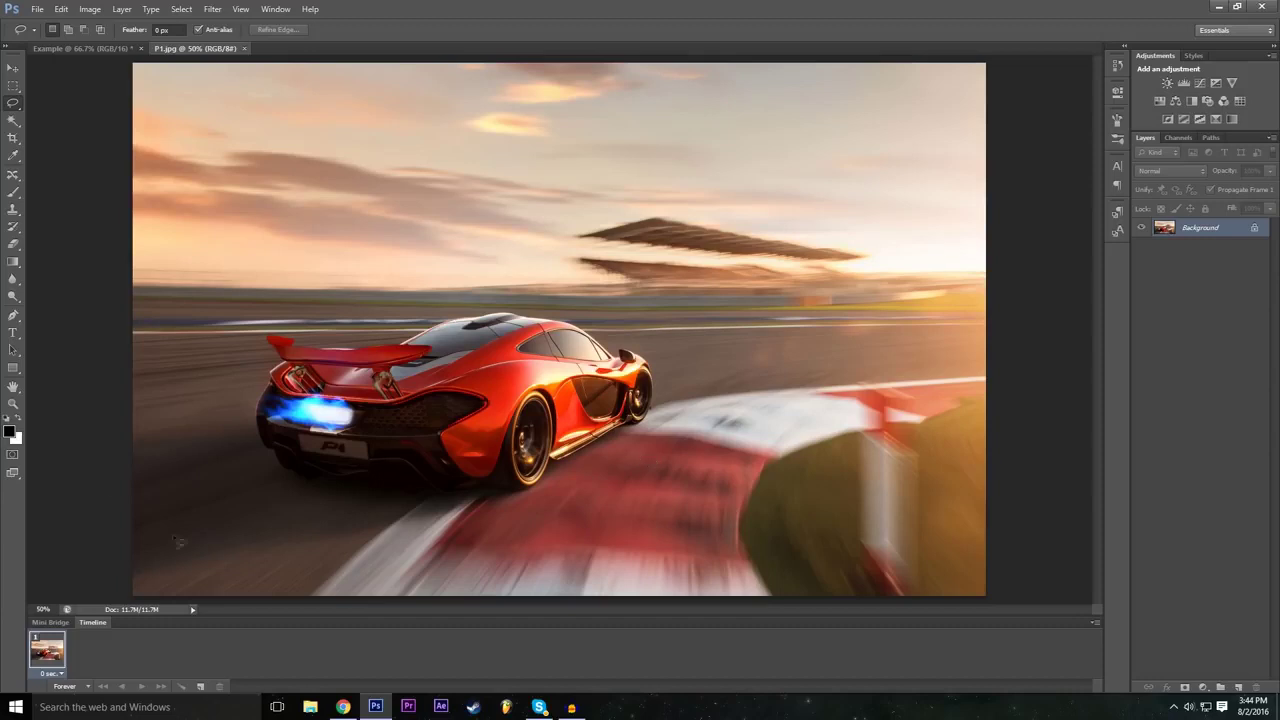
Trace around the whole red car with the Lasso tool to select it.
click(44, 609)
text(1200)
text(100)
key(Return)
scroll(161, 316, down, 3)
drag(648, 607, 609, 612)
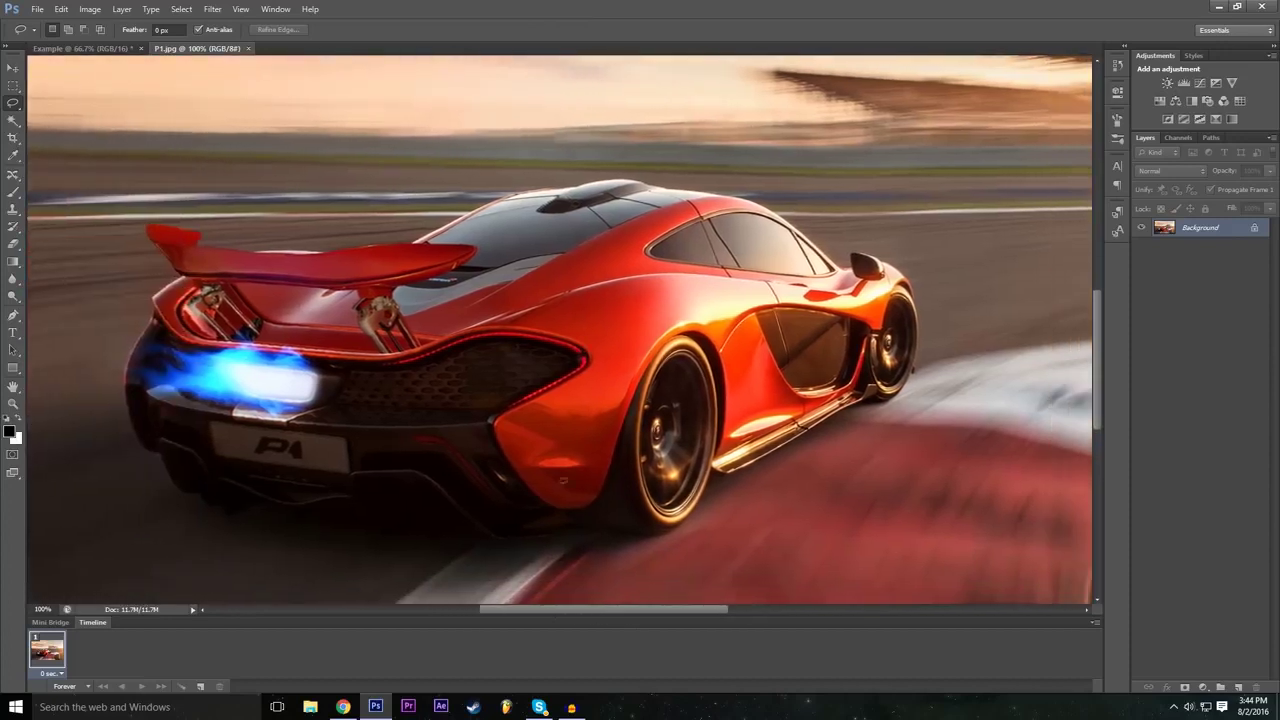
drag(1100, 355, 1100, 360)
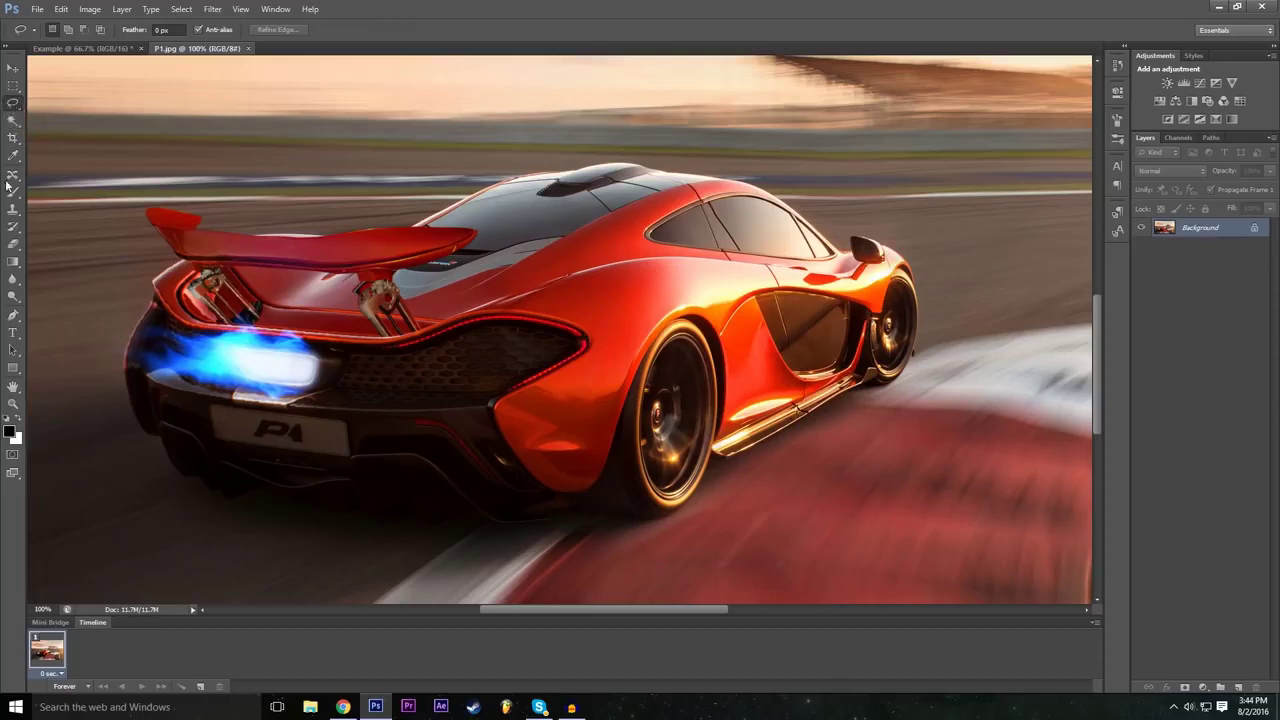
mouse_move(163, 438)
mouse_down()
mouse_move(226, 498)
mouse_move(262, 492)
mouse_move(389, 525)
mouse_move(470, 511)
mouse_move(502, 526)
mouse_move(640, 522)
mouse_up()
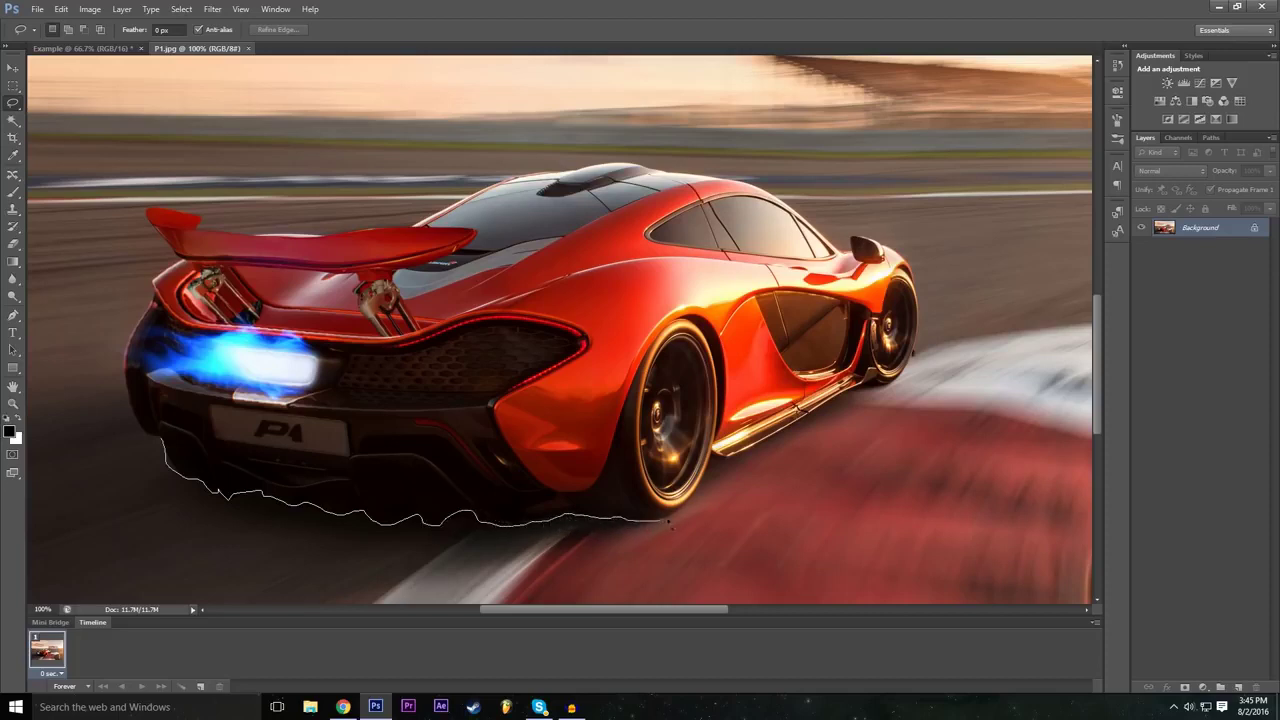
mouse_move(718, 464)
mouse_down()
mouse_move(886, 390)
mouse_move(916, 348)
mouse_up()
mouse_move(898, 256)
mouse_down()
mouse_move(853, 238)
mouse_move(843, 252)
mouse_move(735, 181)
mouse_move(606, 165)
mouse_move(502, 179)
mouse_move(410, 231)
mouse_move(363, 234)
mouse_up()
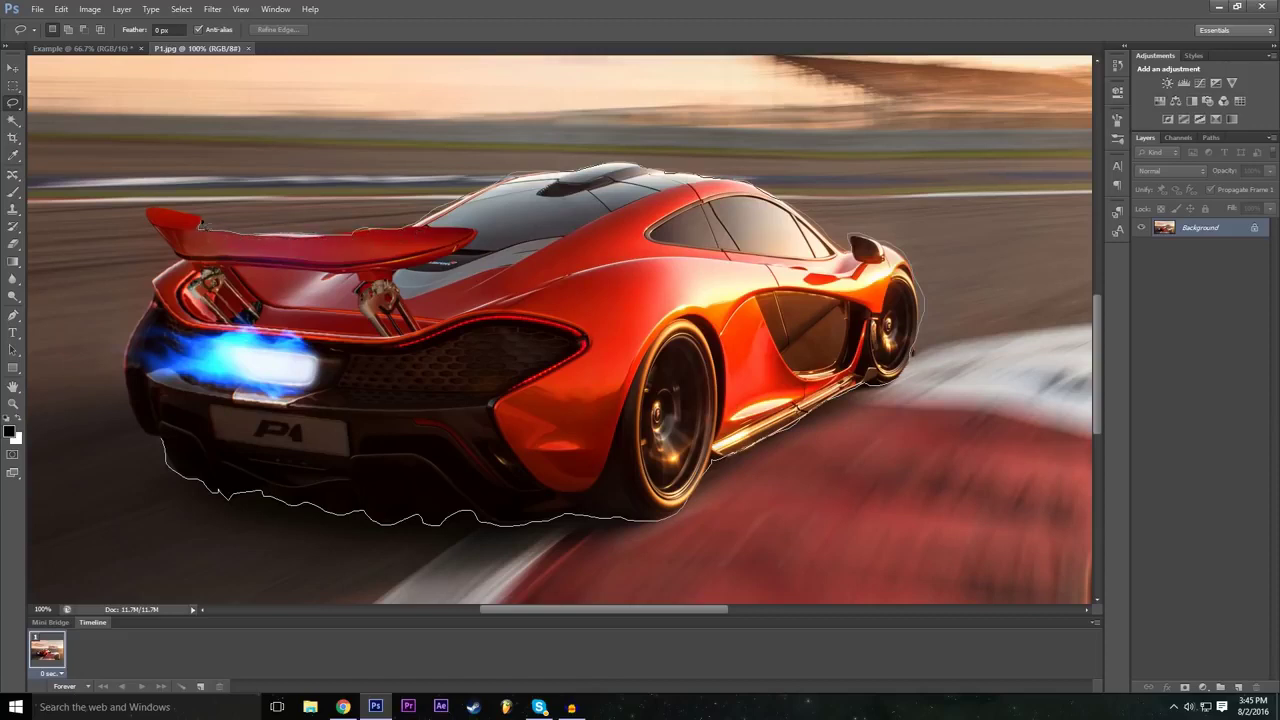
mouse_move(192, 216)
mouse_down()
mouse_move(153, 214)
mouse_move(180, 265)
mouse_move(131, 372)
mouse_move(145, 432)
mouse_move(170, 449)
mouse_up()
Convert the locked Background of P1.jpg into a regular layer named Mclaren.
scroll(590, 428, down, 1)
scroll(590, 428, up, 1)
click(44, 609)
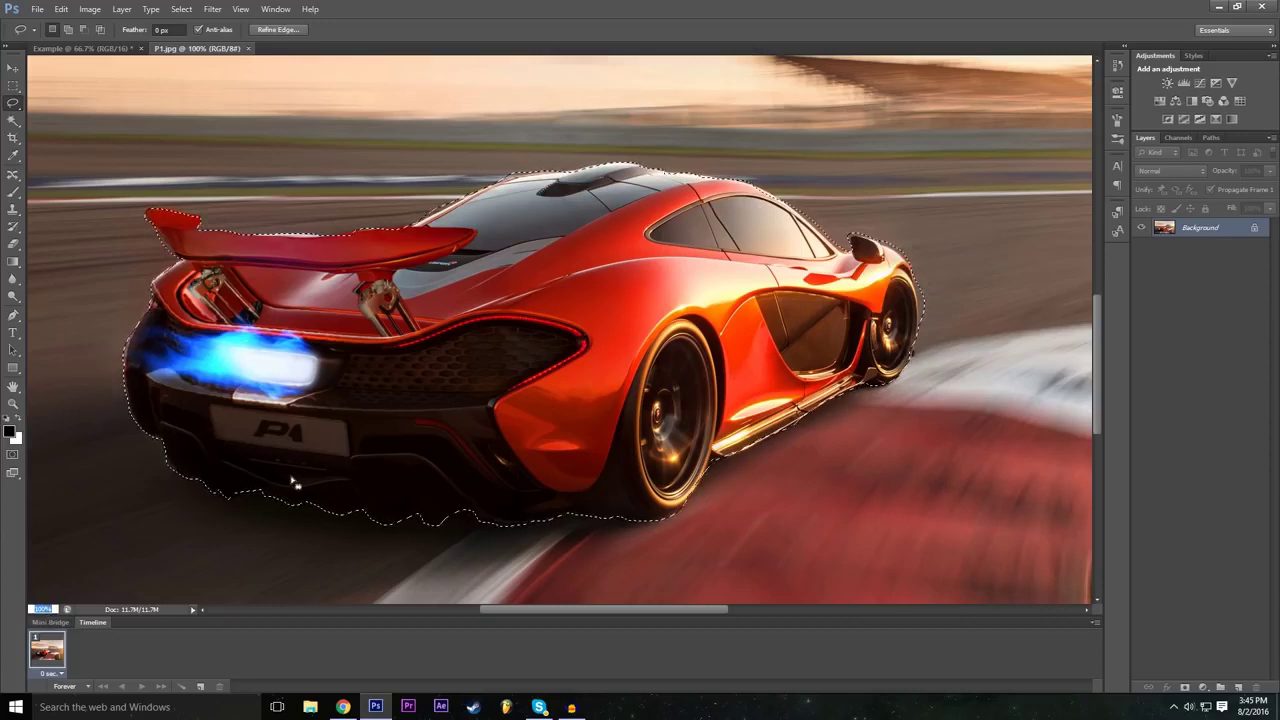
text(50)
key(Return)
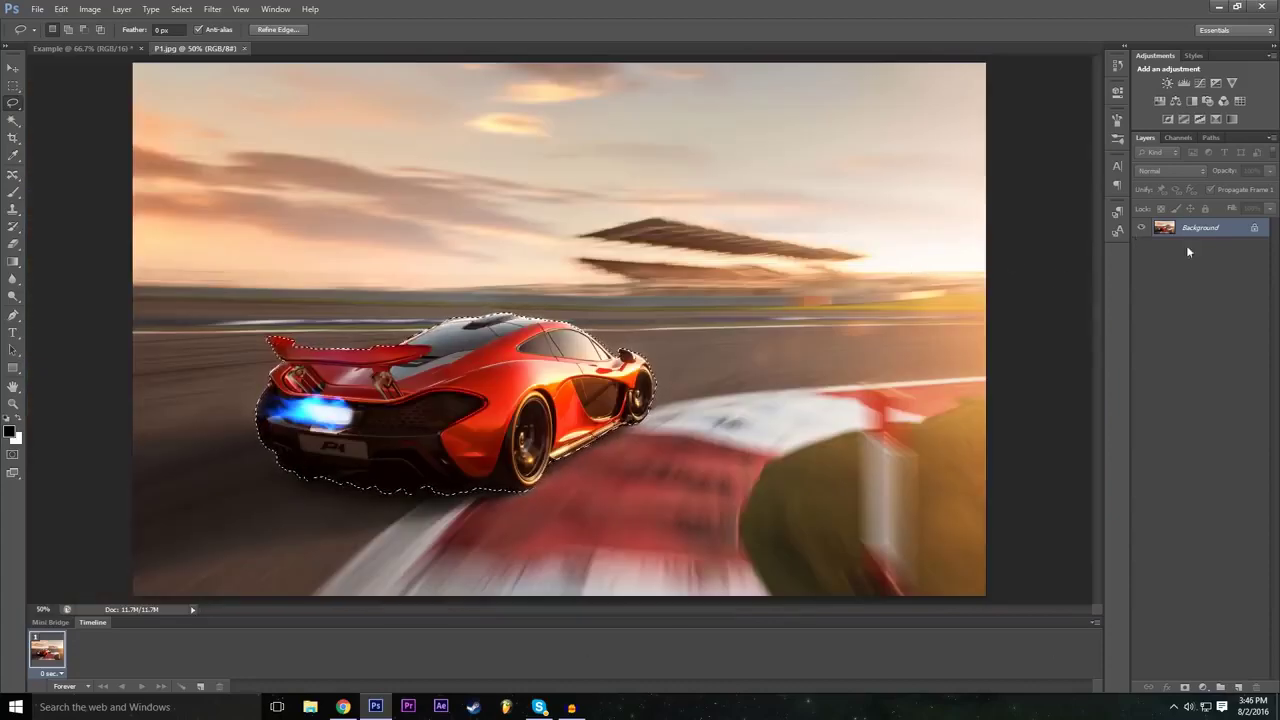
double_click(1256, 231)
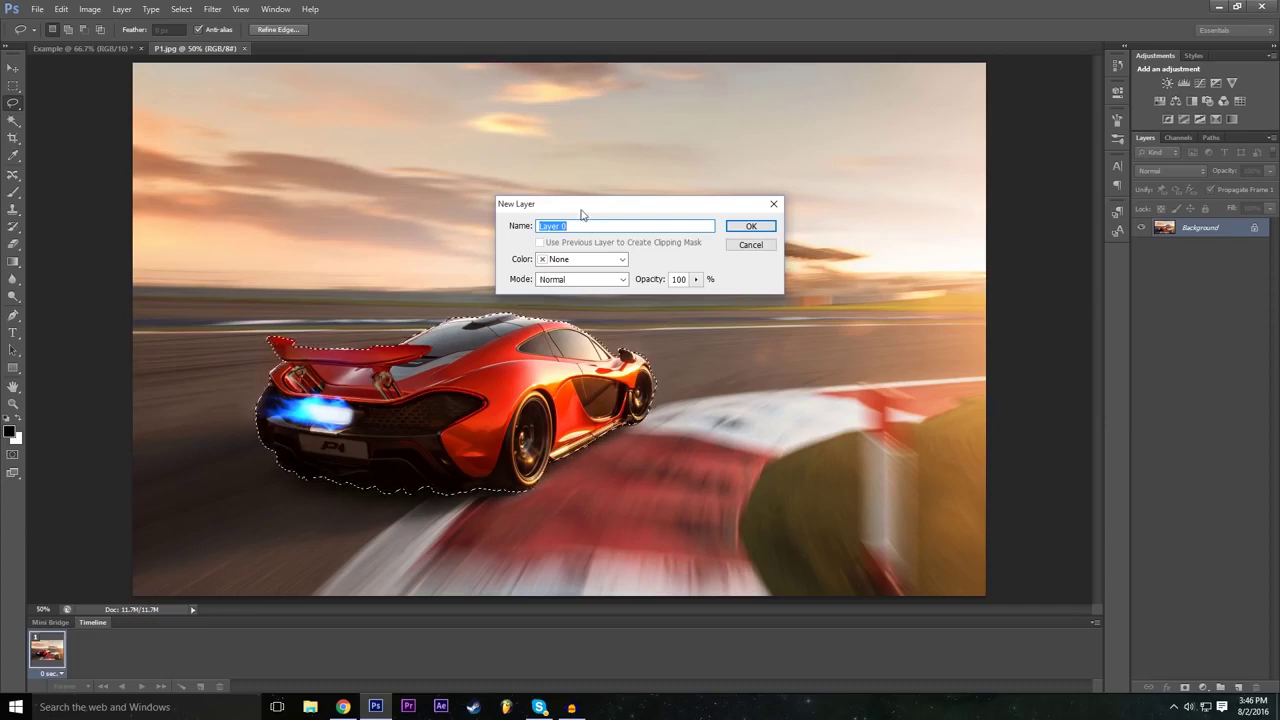
text(M)
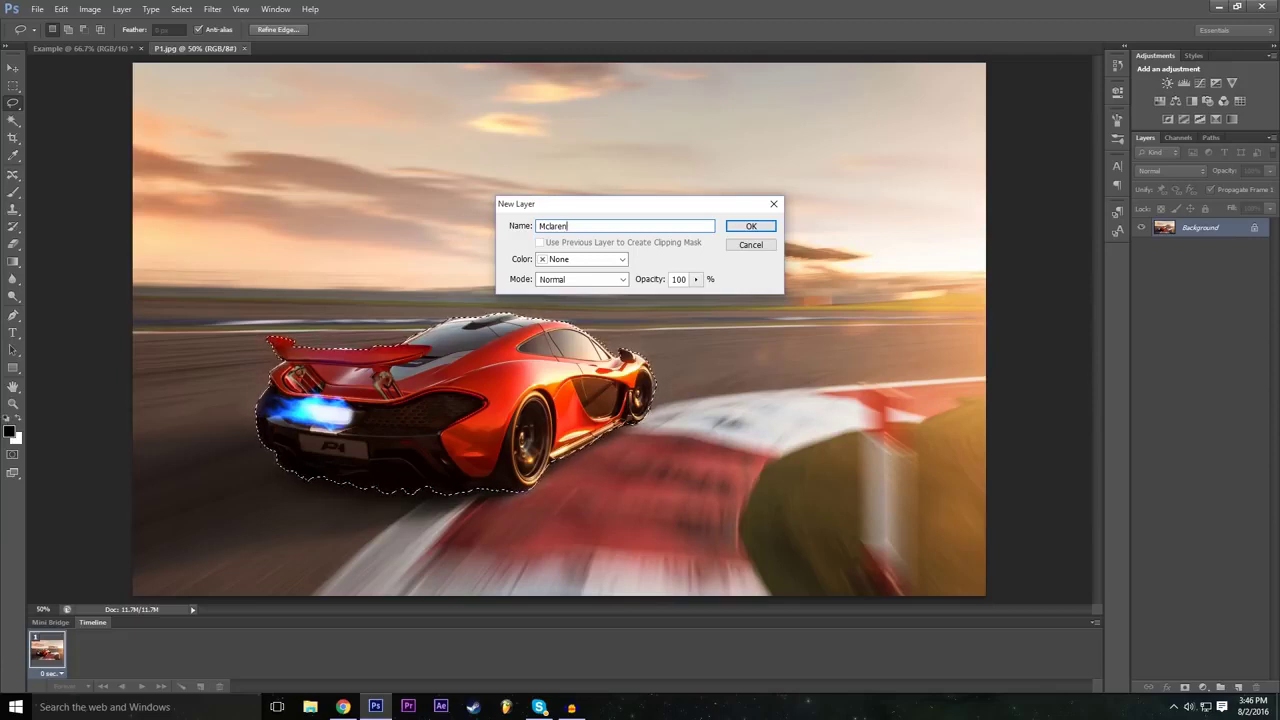
text(claren)
key(Return)
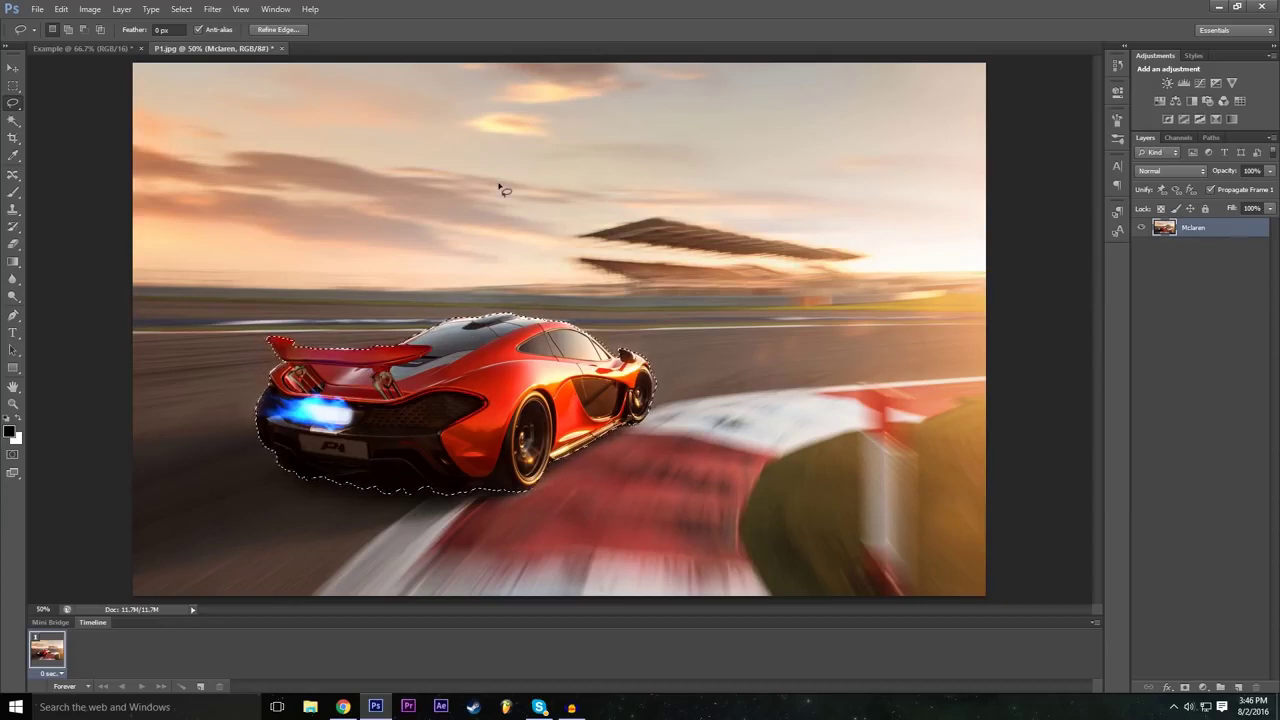
Copy the selected car onto a new layer and check the cutout by hiding and reshowing the Mclaren layer.
key(ctrl+c)
key(ctrl+v)
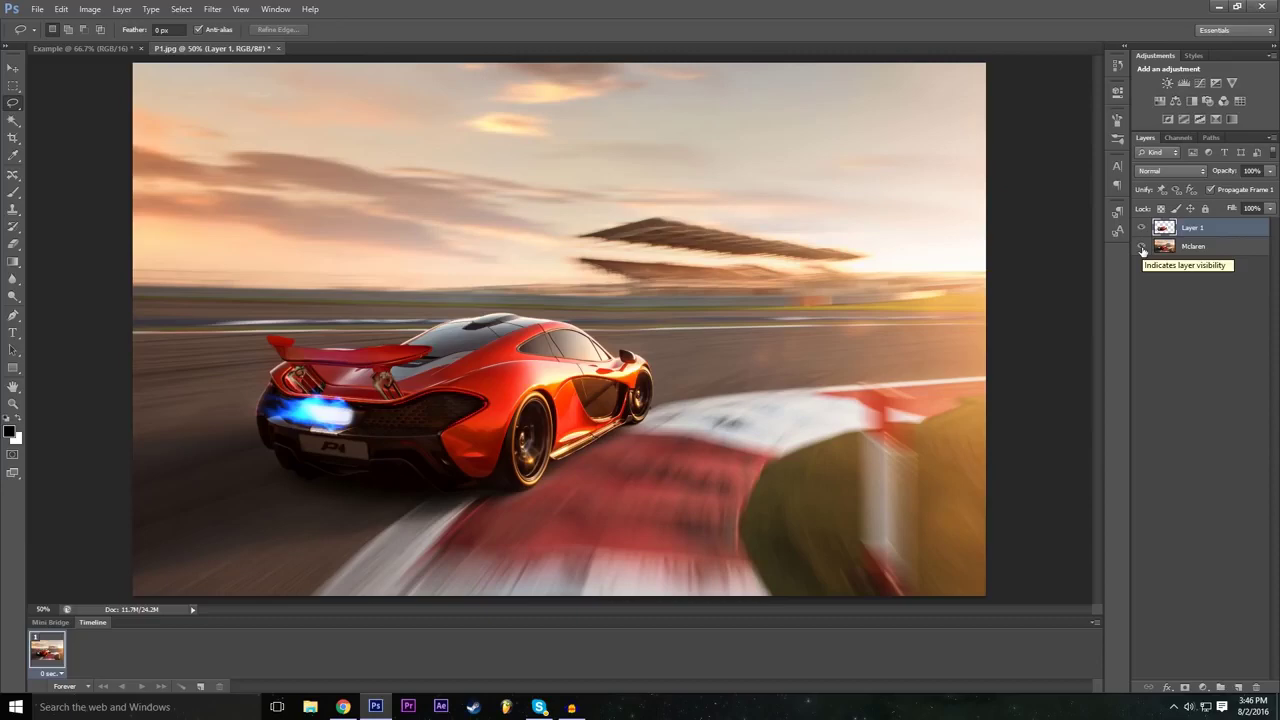
click(1142, 248)
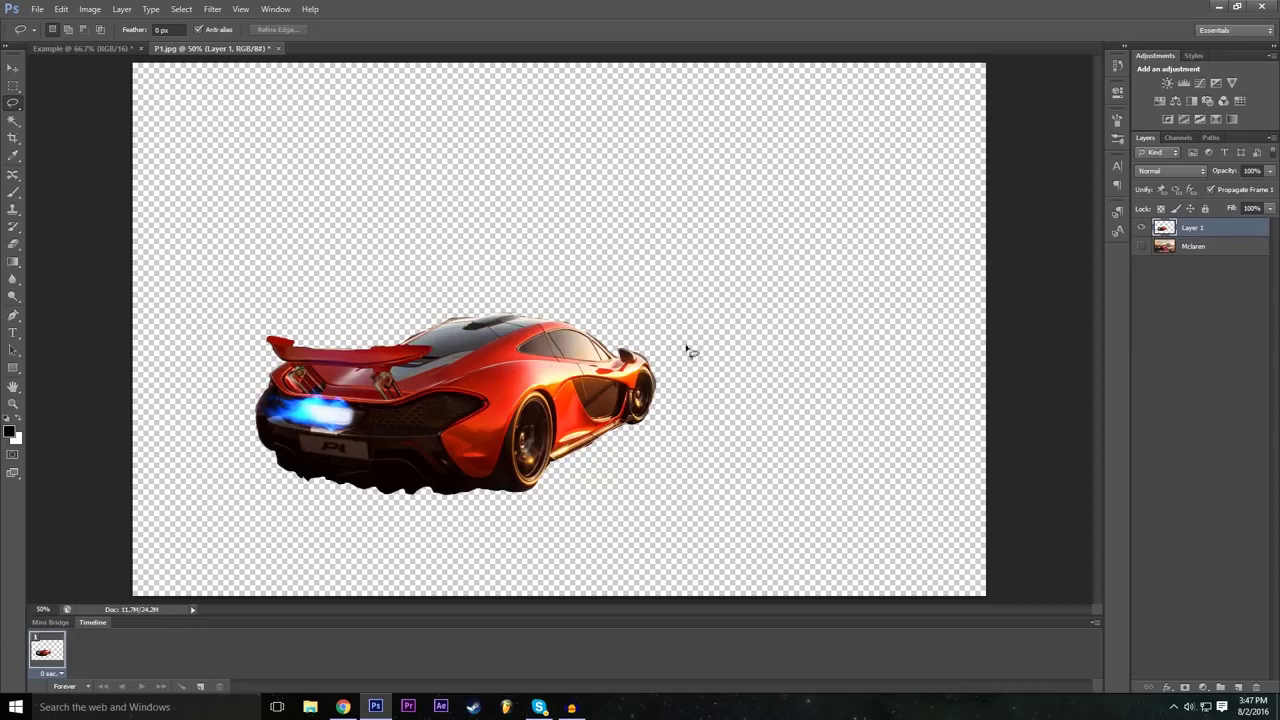
click(1142, 246)
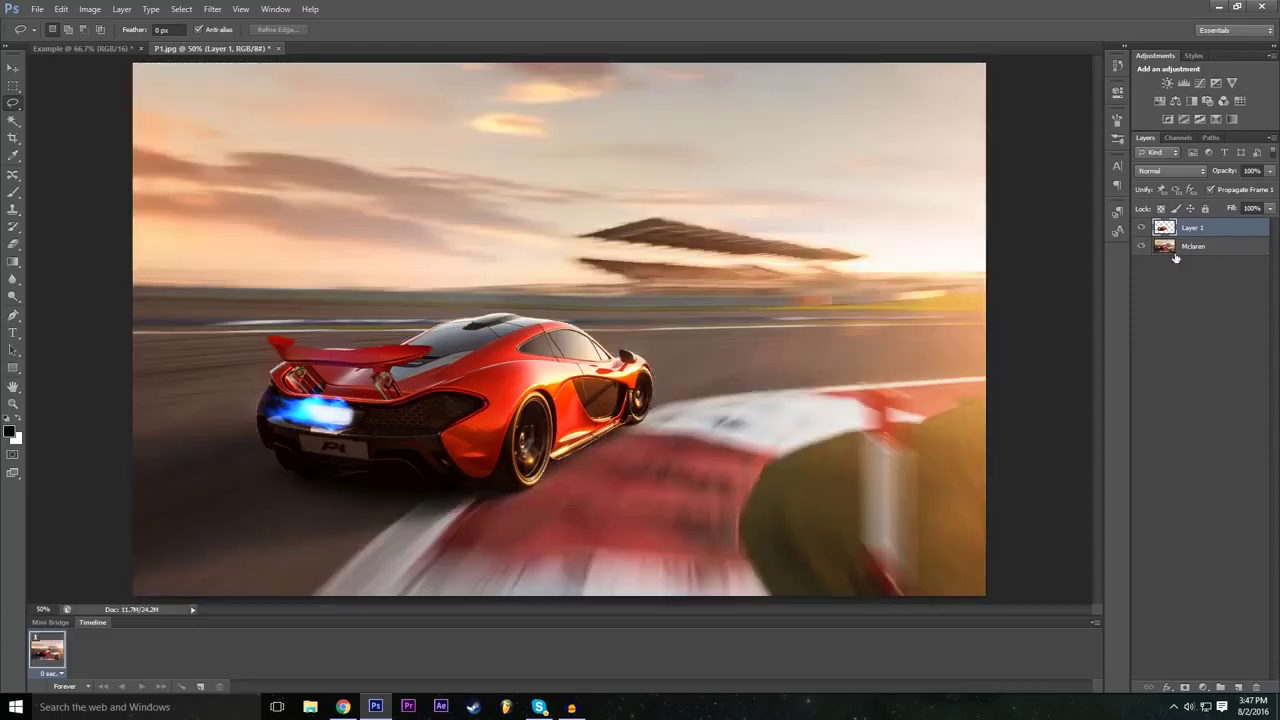
Move the copied car around the image, leaving it slightly above and to the right of the original car.
click(13, 67)
mouse_move(512, 393)
mouse_down()
mouse_move(712, 410)
mouse_move(512, 393)
mouse_up()
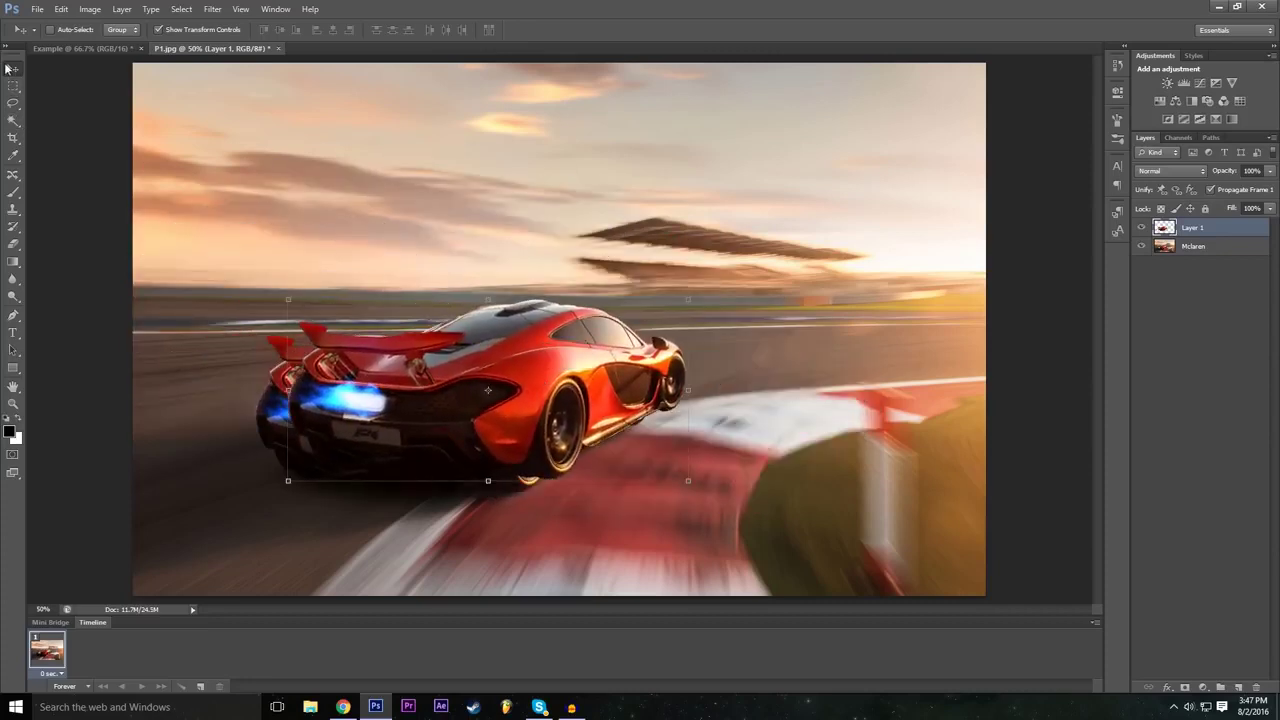
drag(556, 414, 597, 330)
drag(521, 364, 563, 429)
drag(356, 333, 470, 353)
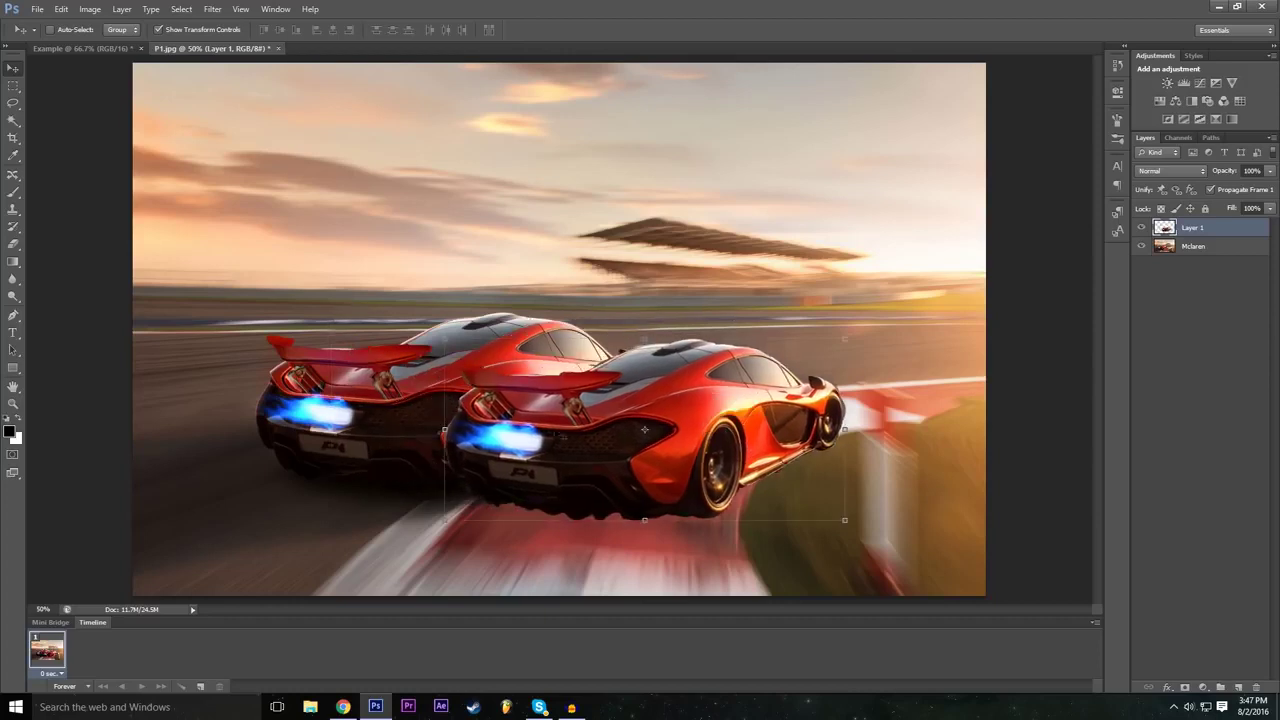
drag(656, 447, 563, 394)
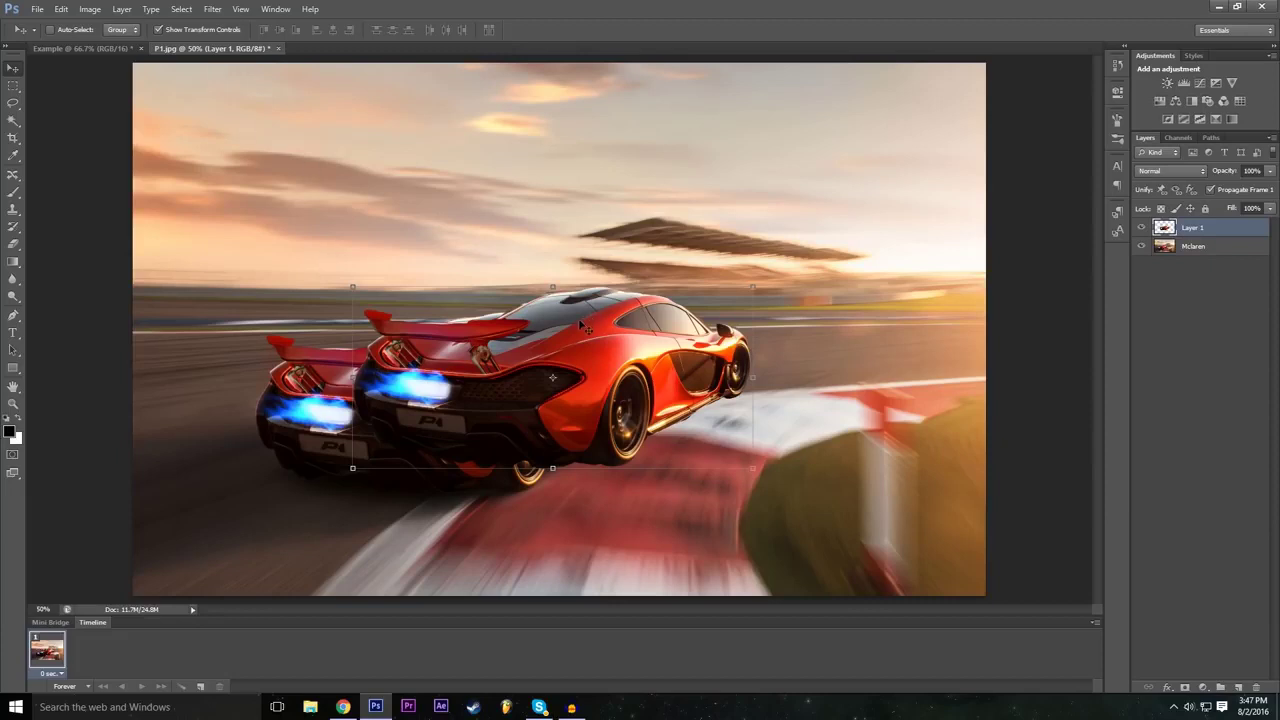
Flip the copied car vertically with Free Transform by setting its height scale to -100%.
key(ctrl+t)
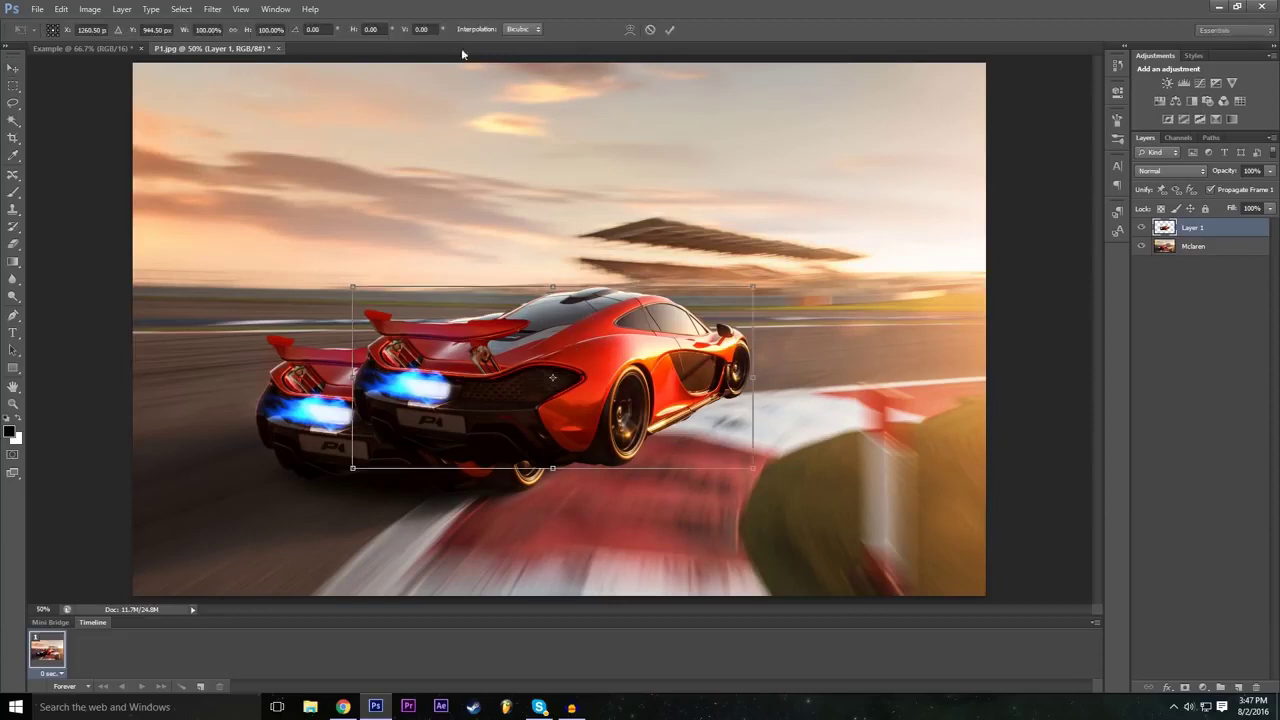
click(260, 29)
text(-100)
key(Return)
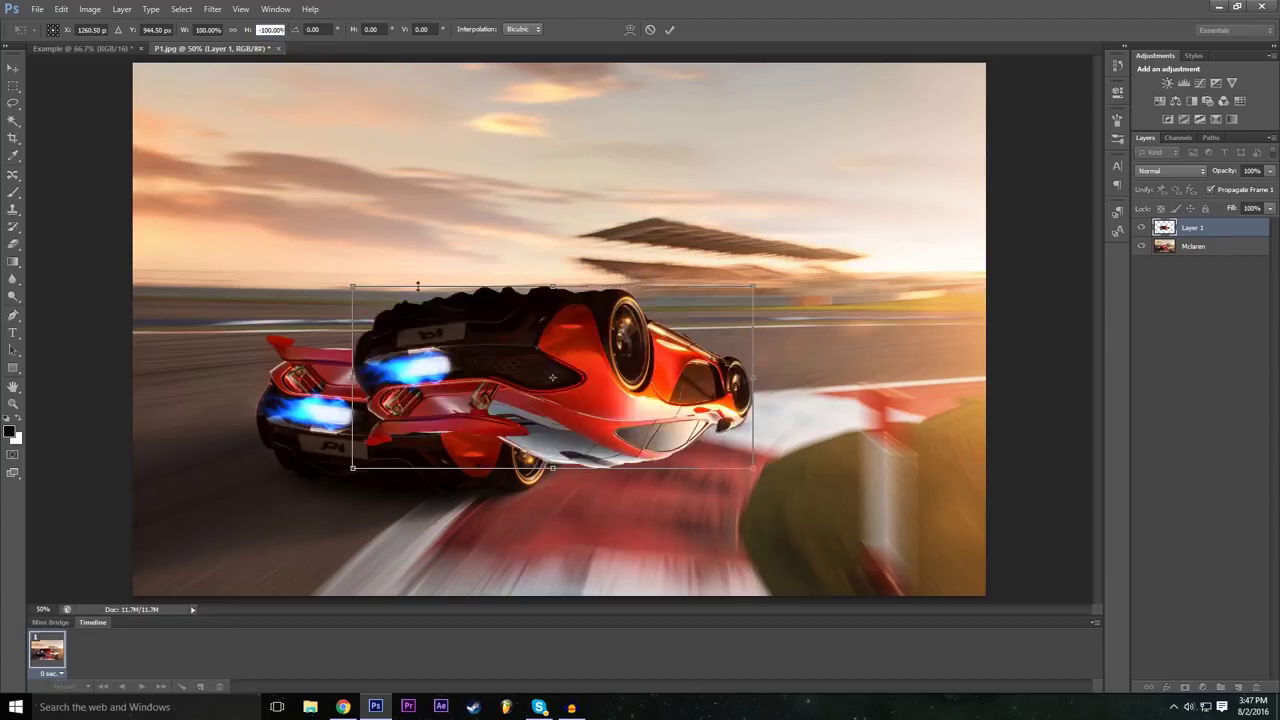
Mirror the copied car horizontally instead, with height at 100% and width at -100%, and place it to the right of the original car.
key(BackSpace)
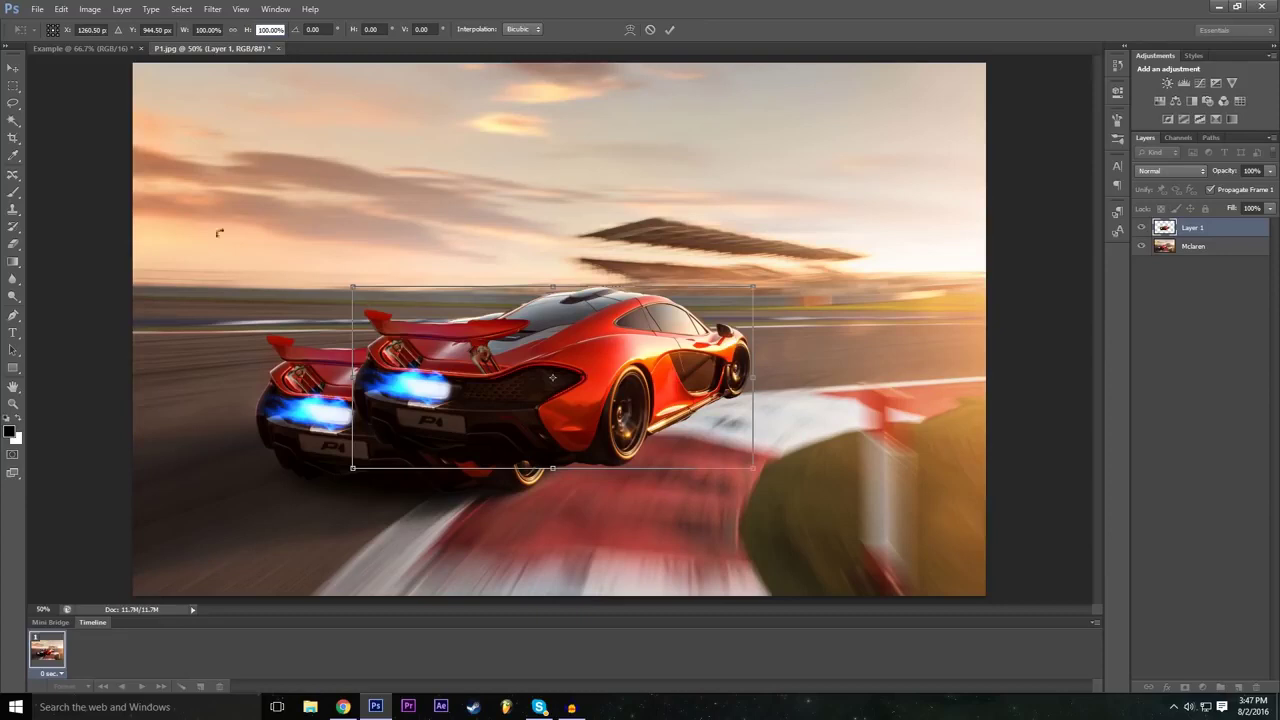
drag(196, 30, 234, 30)
text(-)
drag(552, 377, 864, 450)
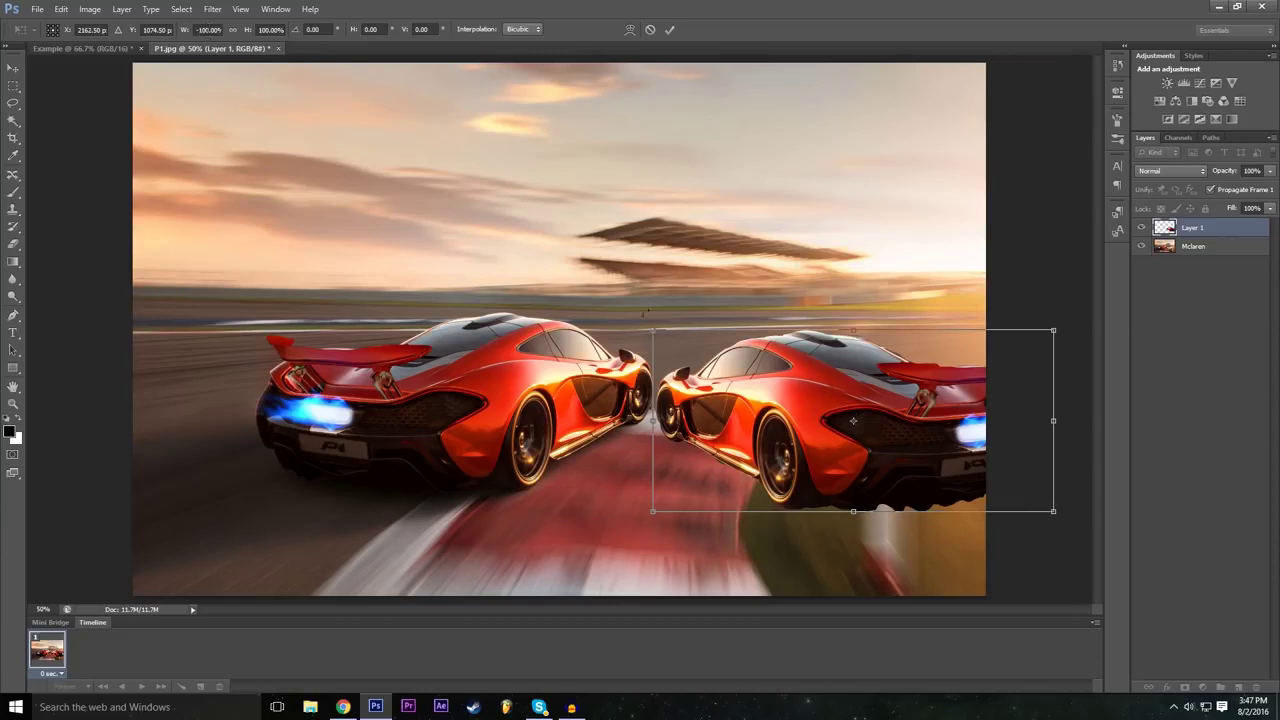
Try squeezing the mirrored car's width over the original car, then restore it to -100% and return it beside the original.
drag(769, 433, 458, 381)
drag(743, 369, 652, 368)
click(207, 29)
double_click(217, 28)
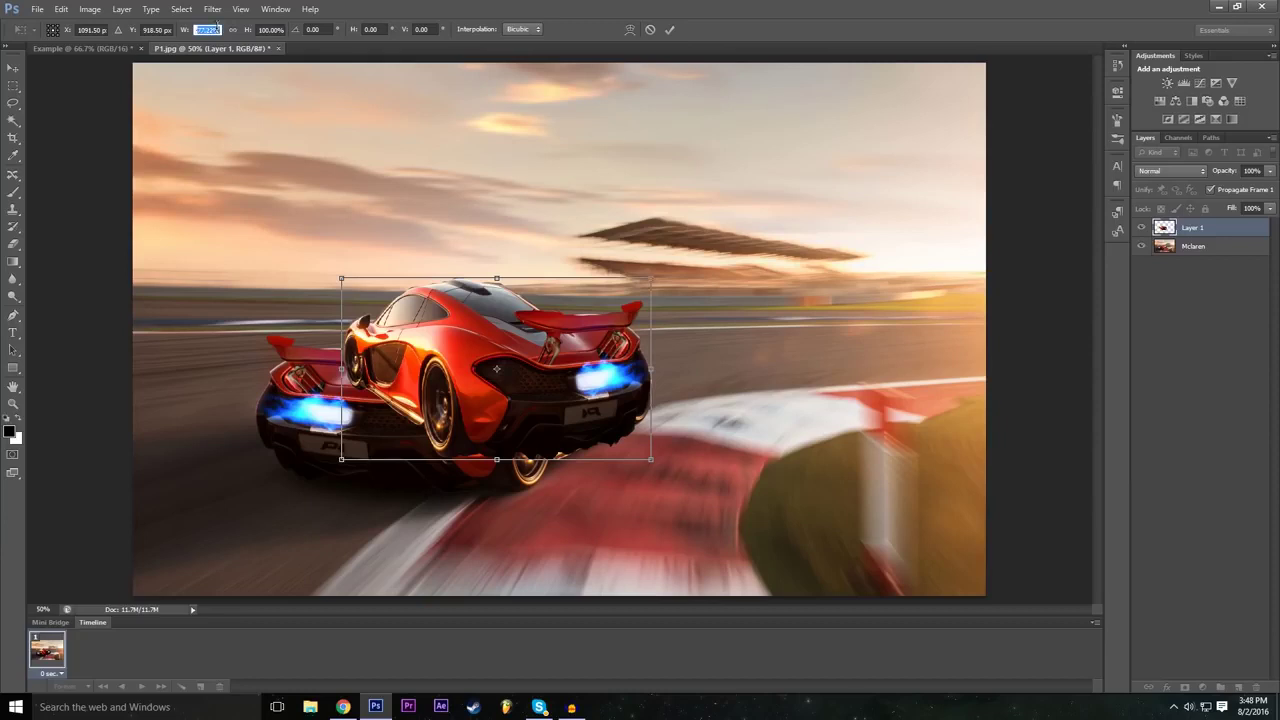
text(100)
key(Return)
drag(508, 372, 856, 416)
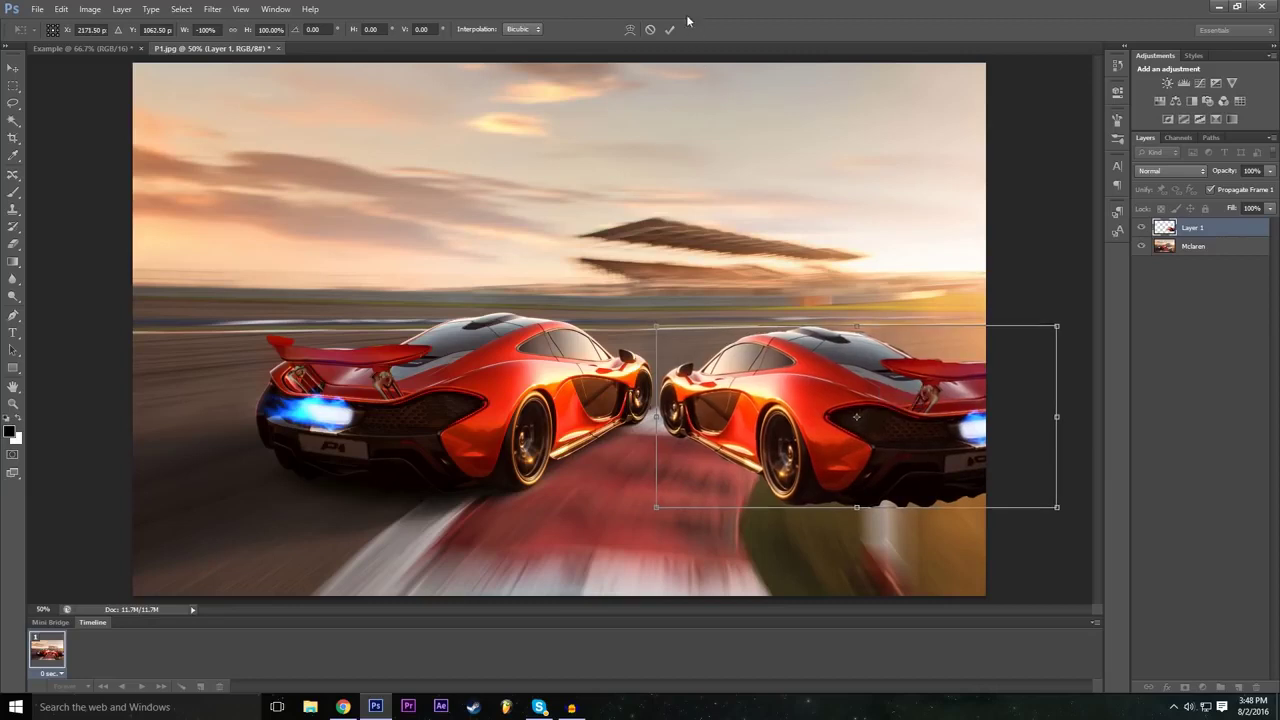
Rotate the mirrored car about 9° clockwise, lower it slightly and apply the transformation.
drag(657, 311, 676, 281)
drag(804, 387, 805, 412)
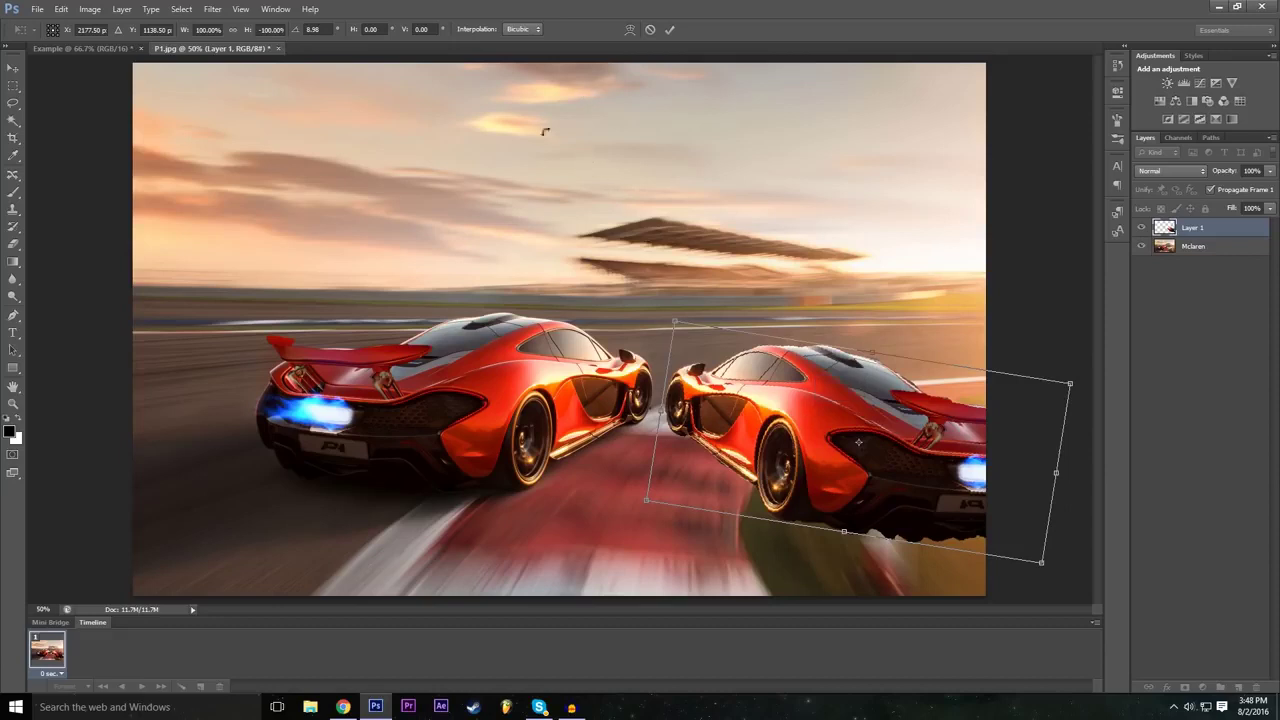
click(669, 30)
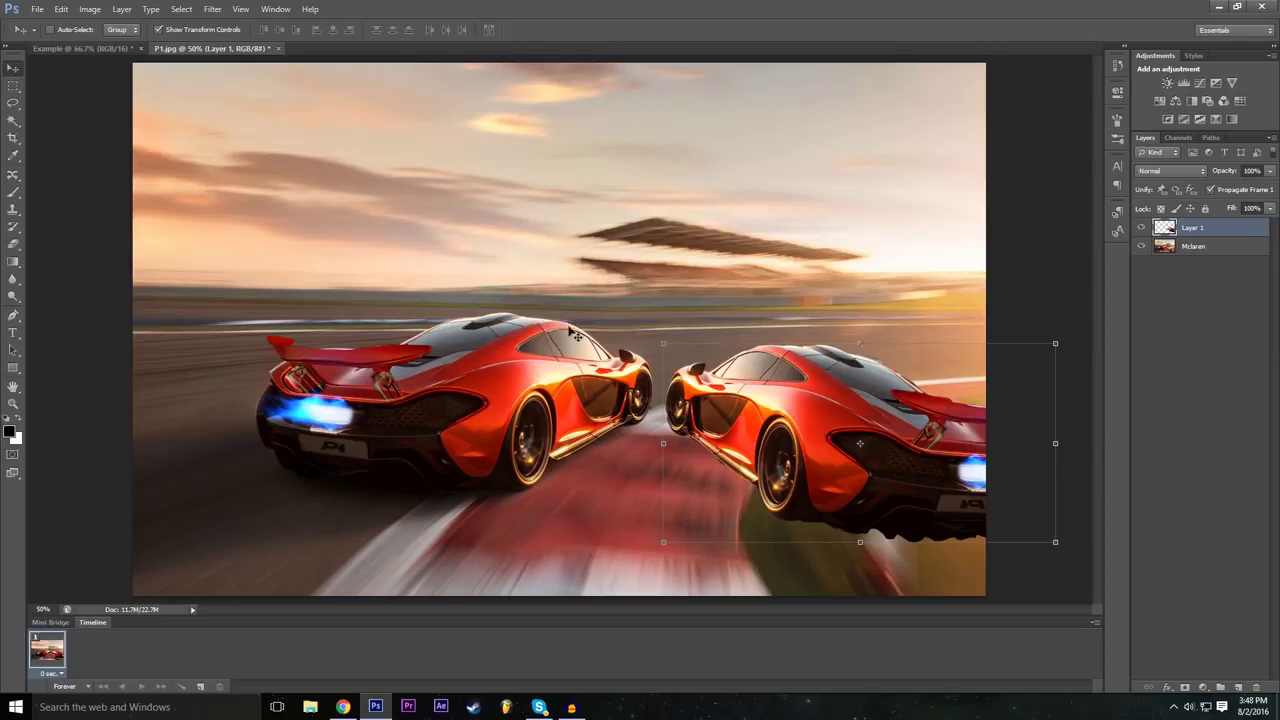
Enable a Drop Shadow in Layer 1's layer style and increase the shadow's size moderately.
click(1166, 687)
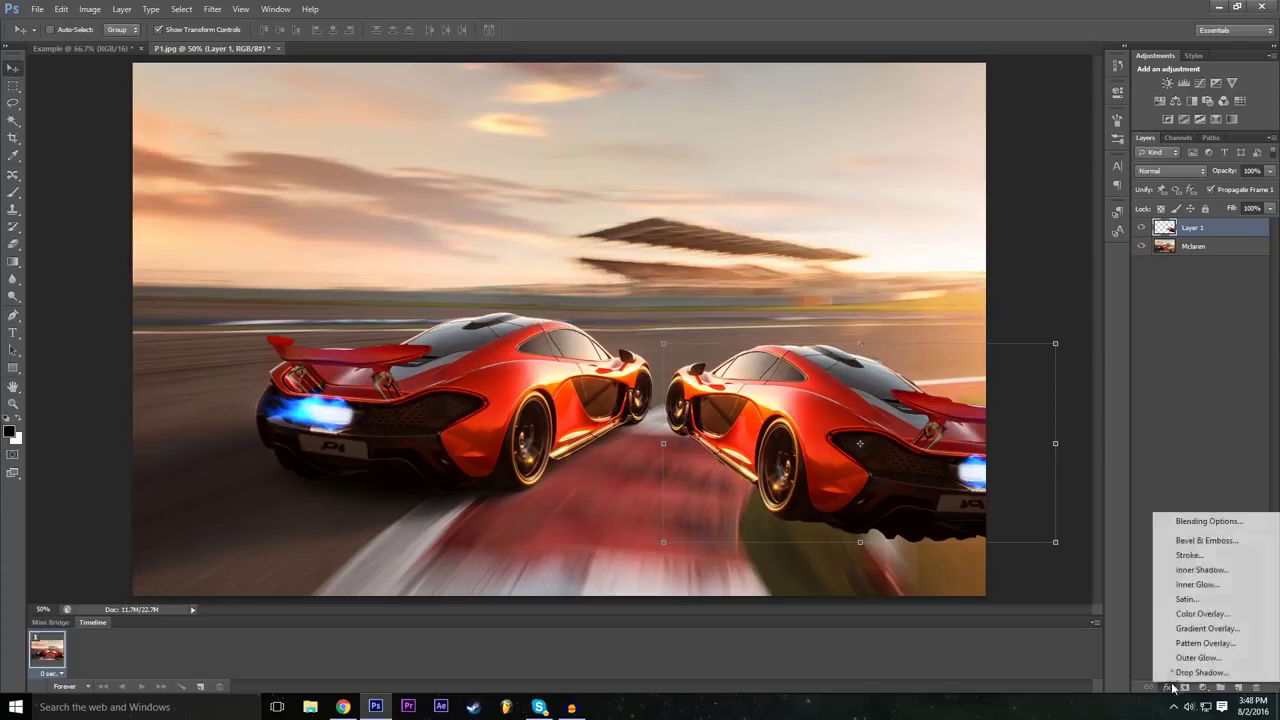
click(1185, 521)
drag(605, 290, 543, 219)
click(290, 435)
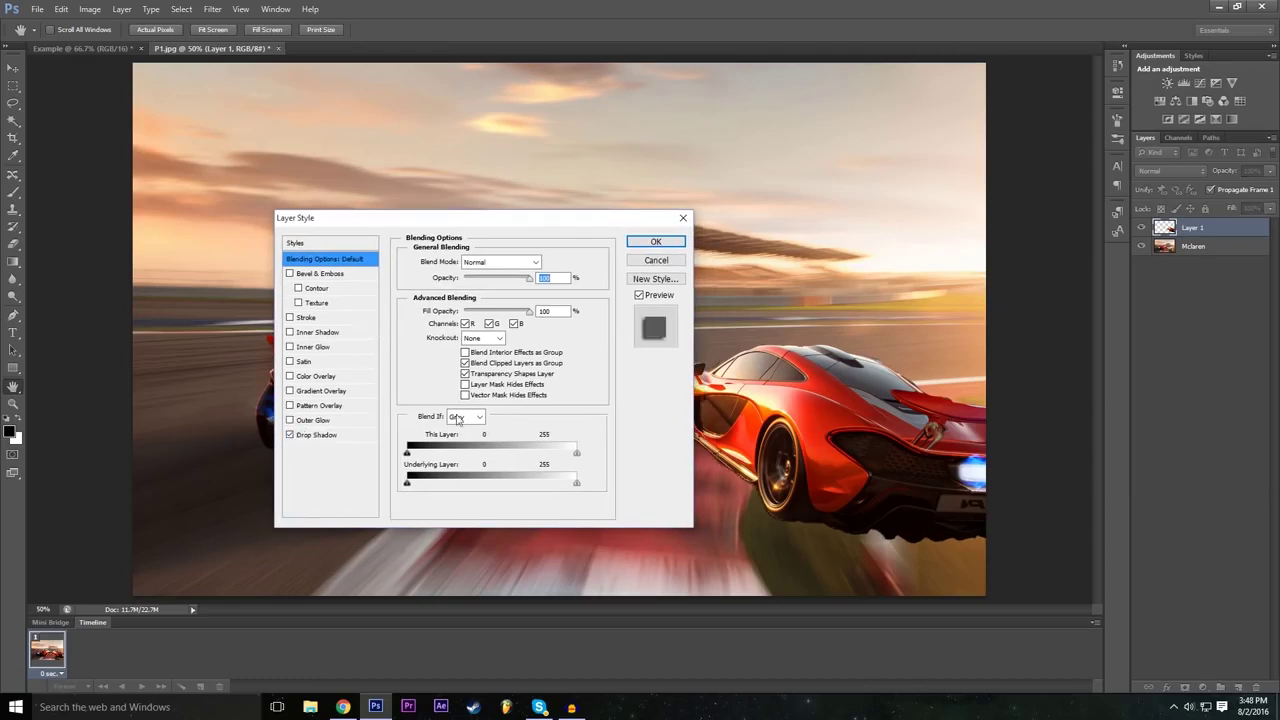
drag(488, 219, 392, 221)
click(252, 440)
click(377, 351)
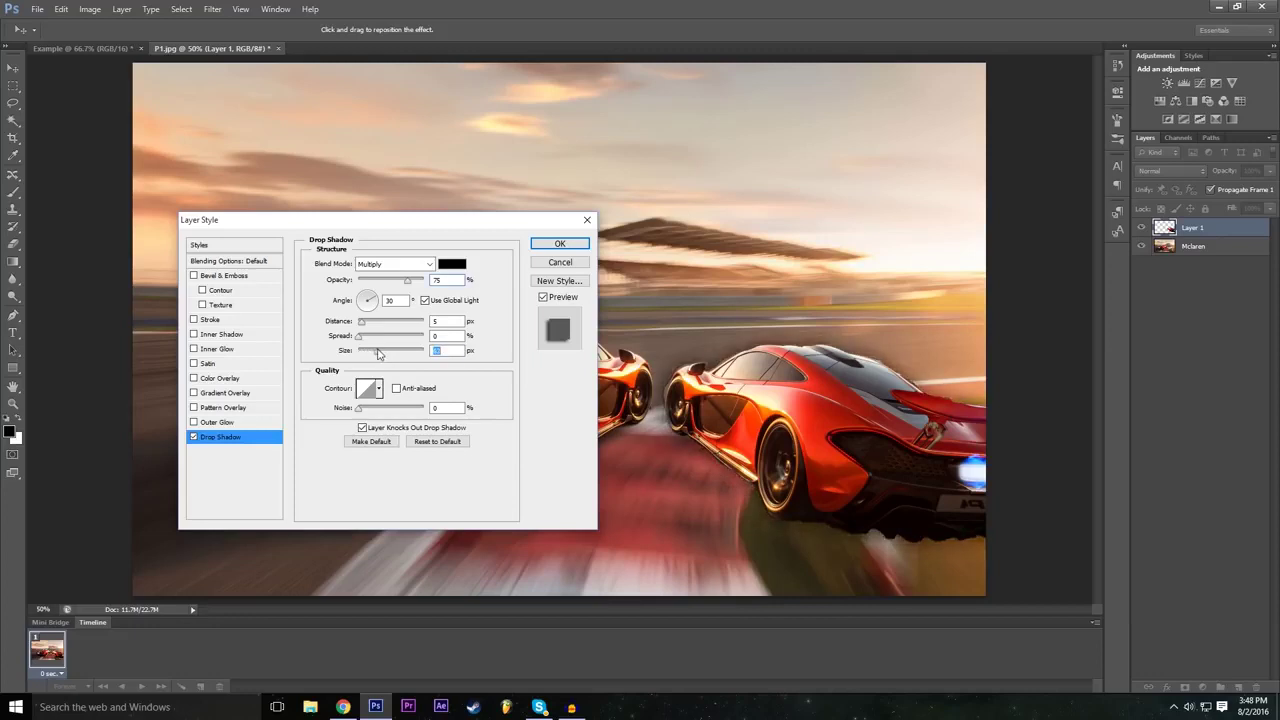
Add a wide Outer Glow around the mirrored car by enlarging its size, and apply the layer style.
click(194, 422)
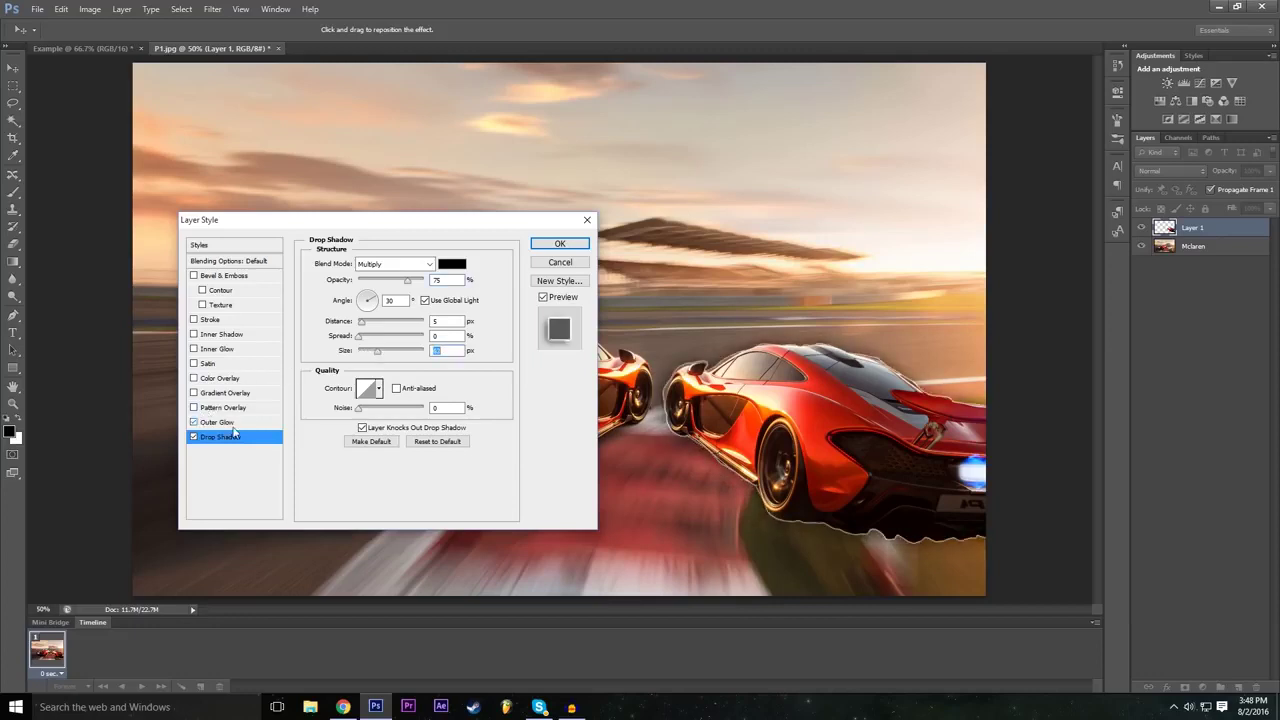
click(247, 424)
click(380, 379)
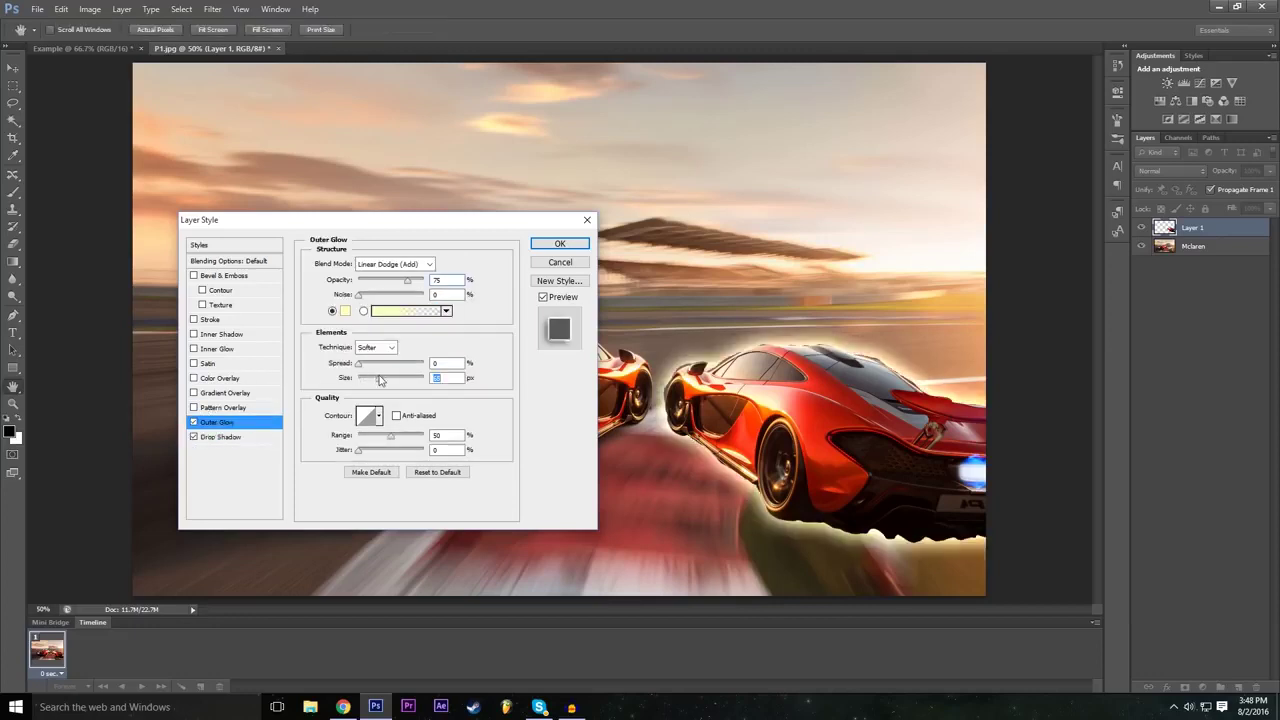
drag(449, 220, 511, 248)
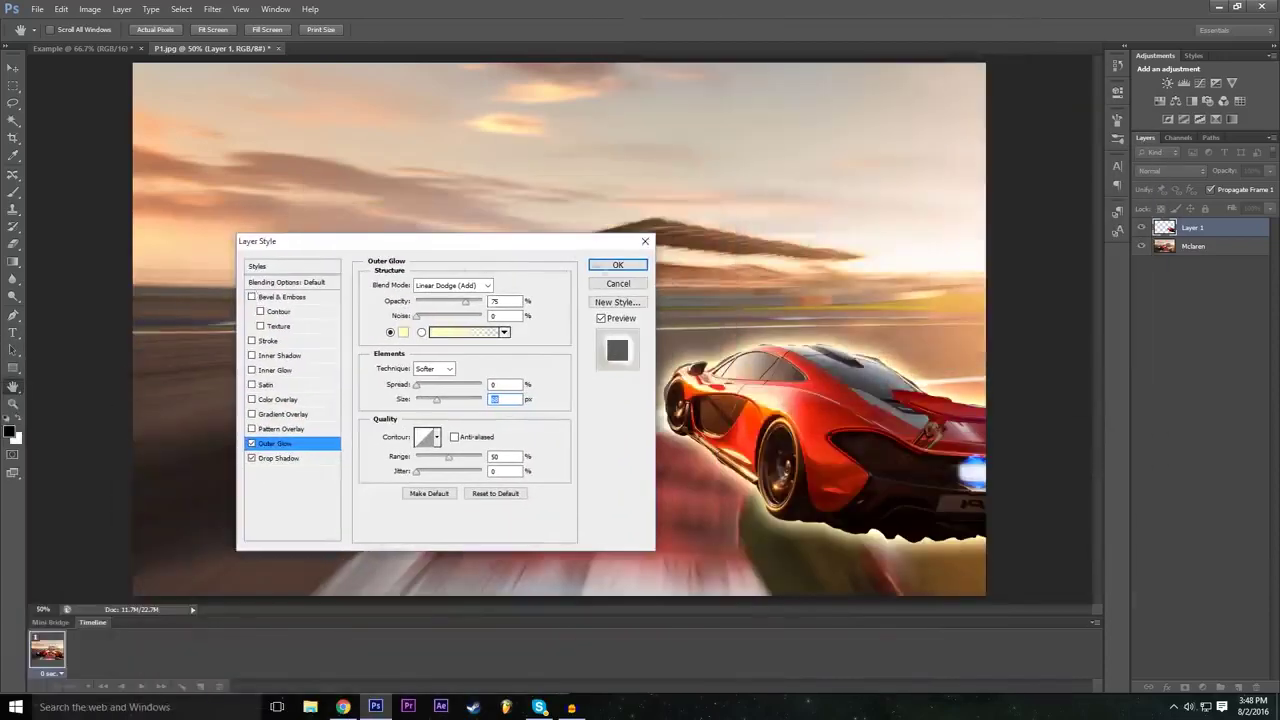
click(636, 267)
click(1216, 462)
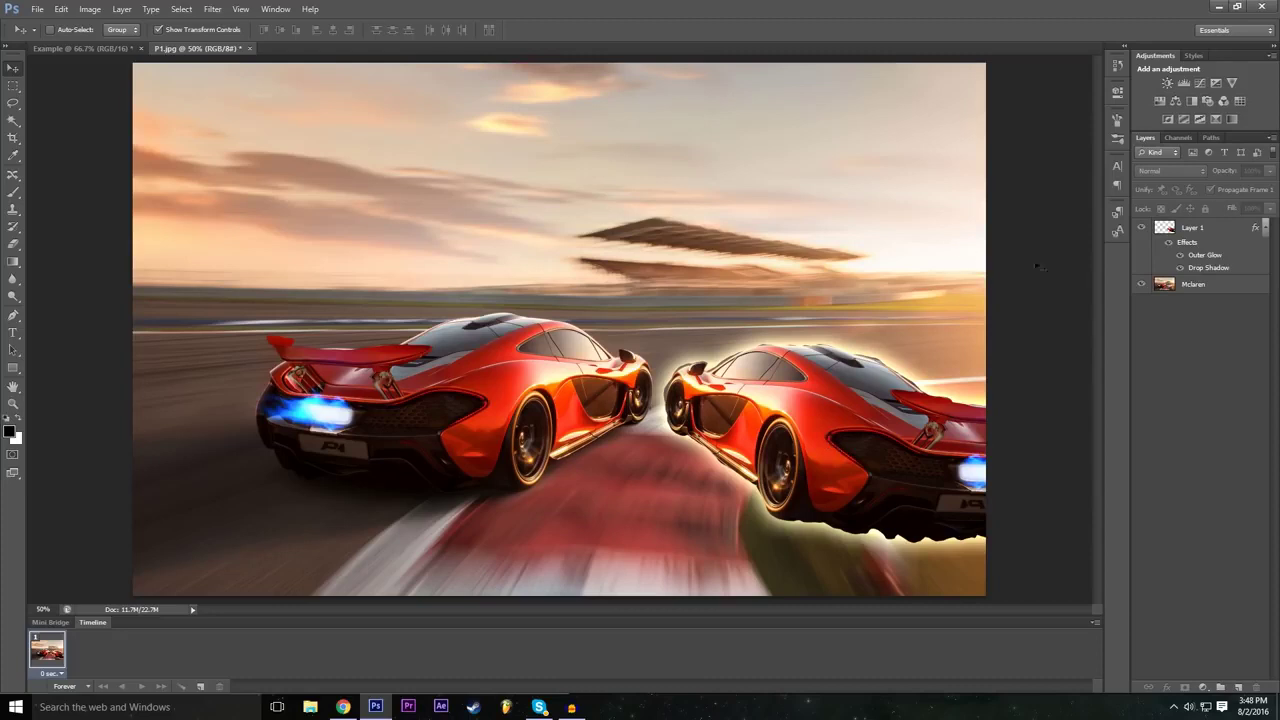
Add a Brightness/Contrast adjustment layer above the other layers, with color None, Normal mode and 100% opacity.
click(1160, 235)
click(1195, 426)
click(121, 9)
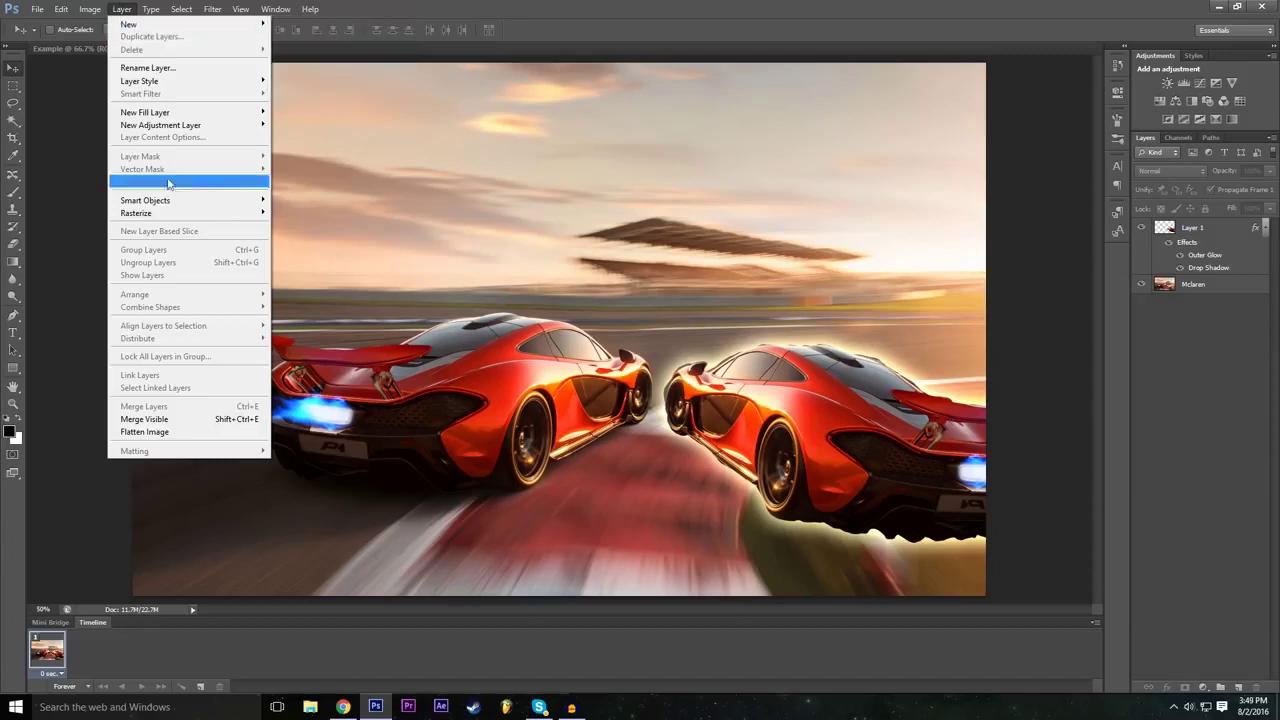
mouse_move(185, 125)
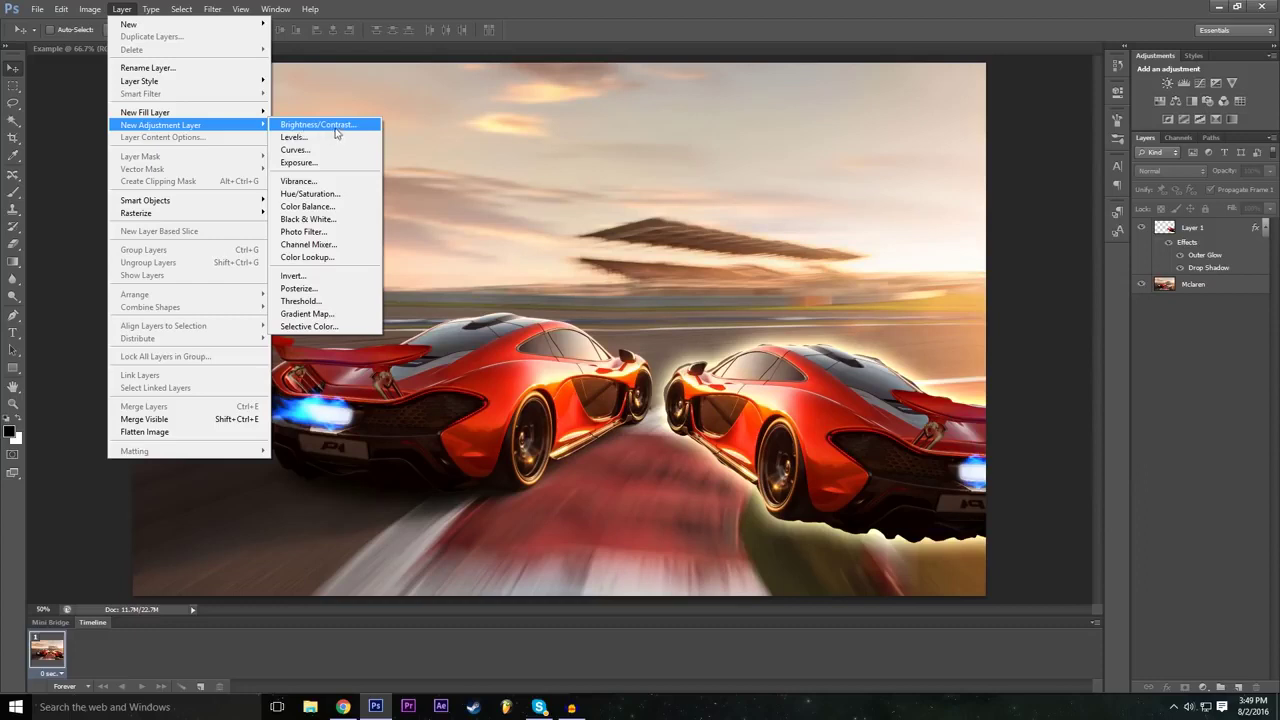
click(343, 125)
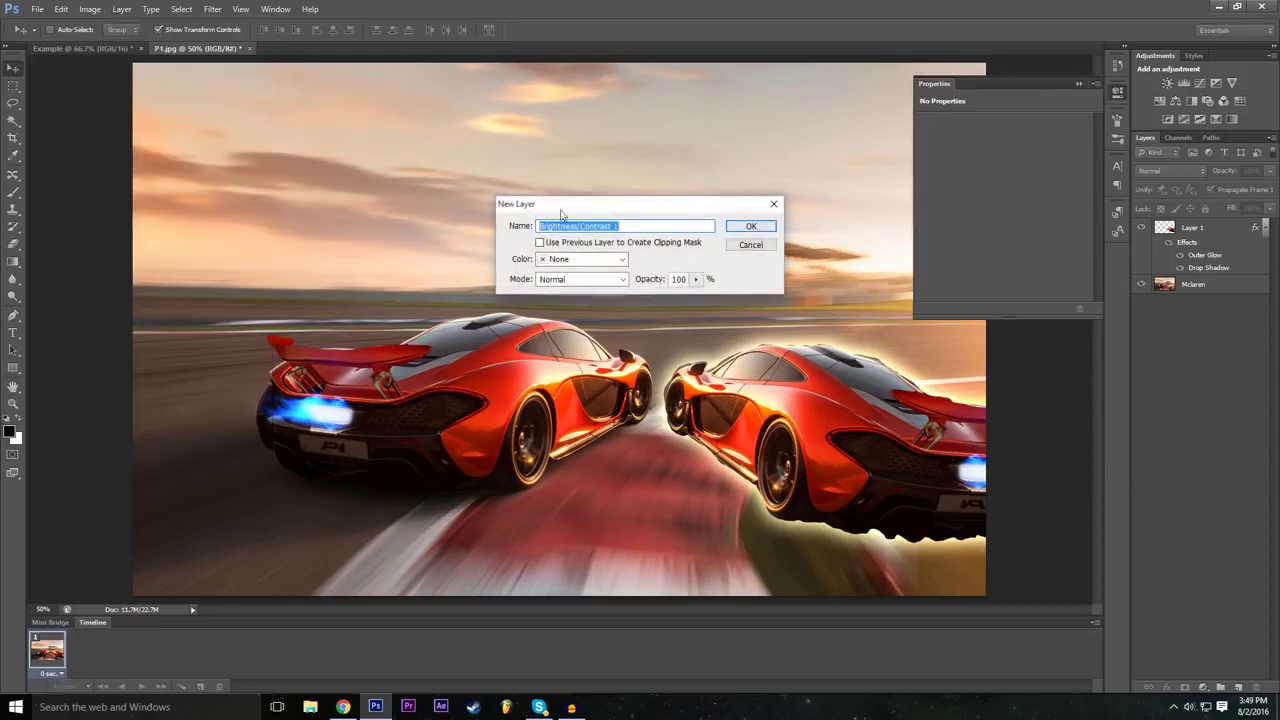
click(596, 260)
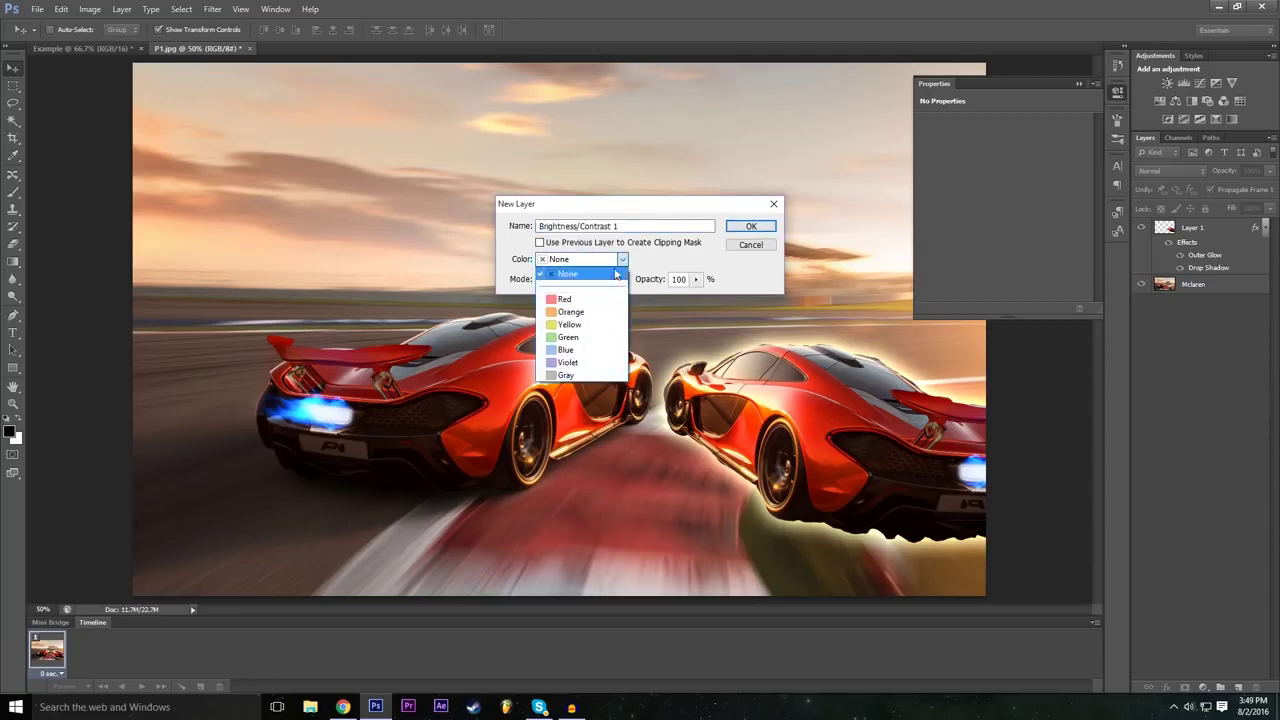
click(614, 272)
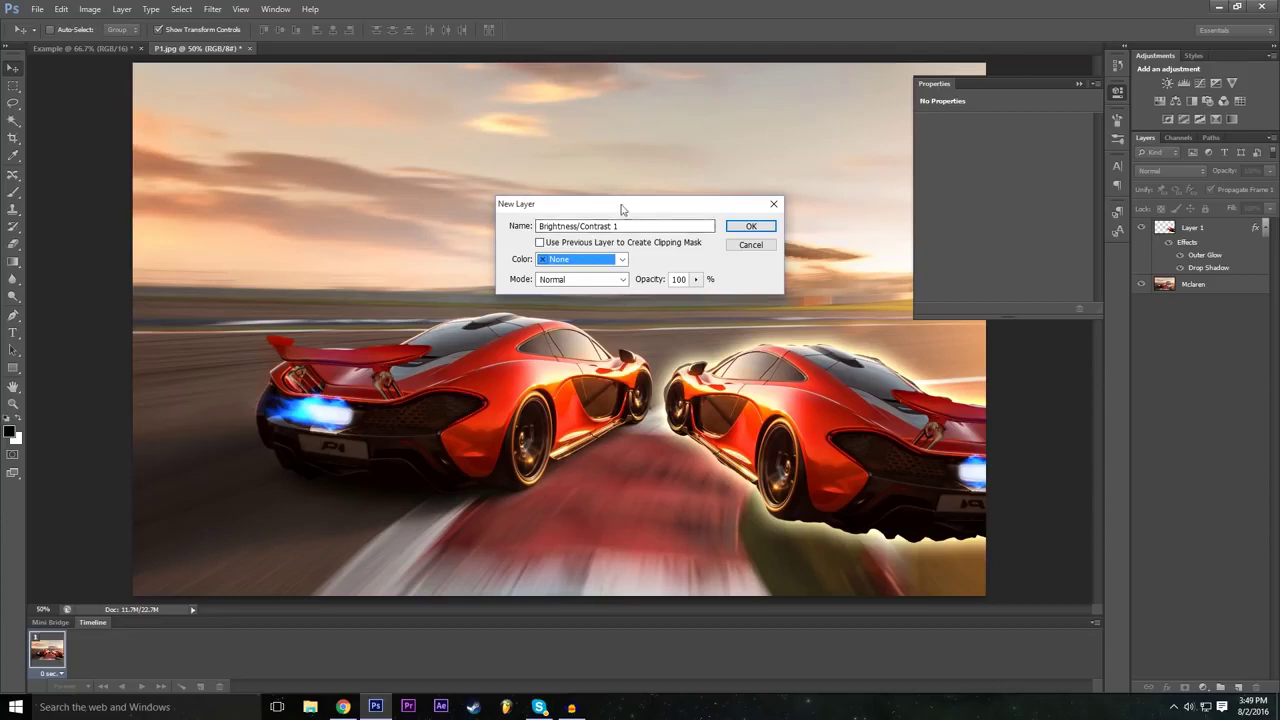
click(751, 228)
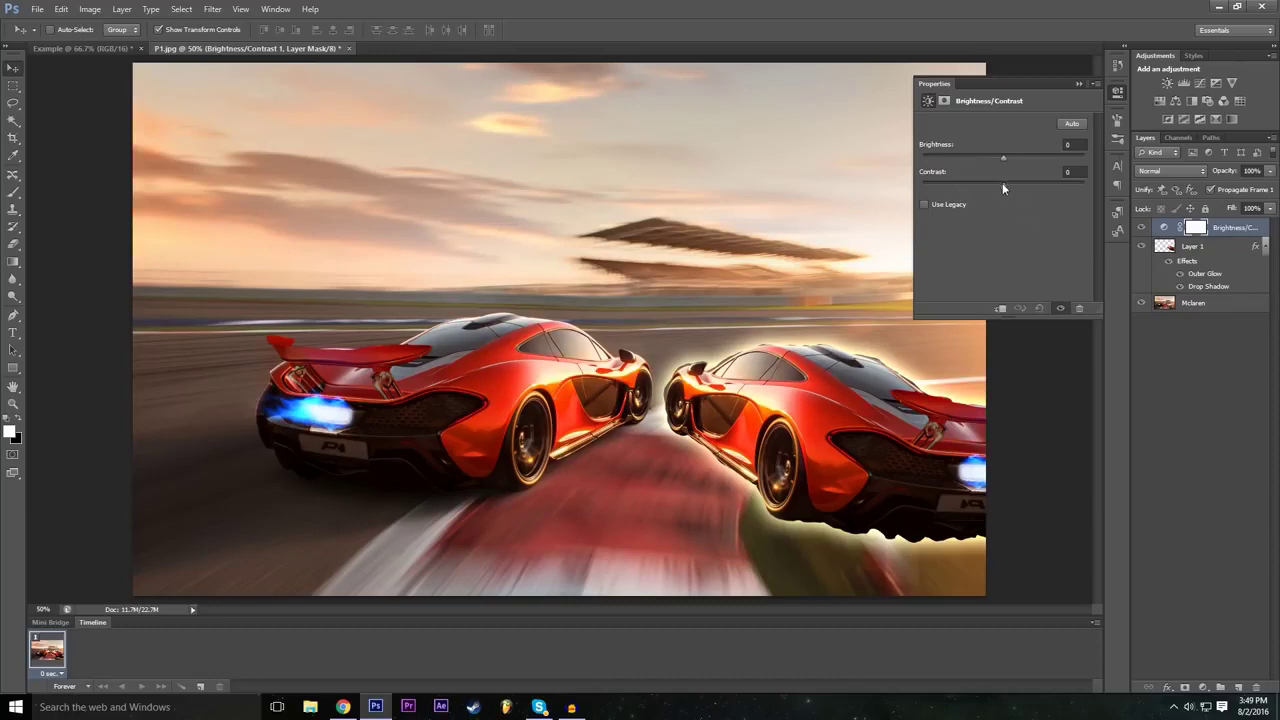
Set the adjustment layer's contrast to 40 and brightness to -7, and compare the image with the layer hidden and shown.
drag(1004, 183, 905, 230)
drag(986, 185, 1042, 187)
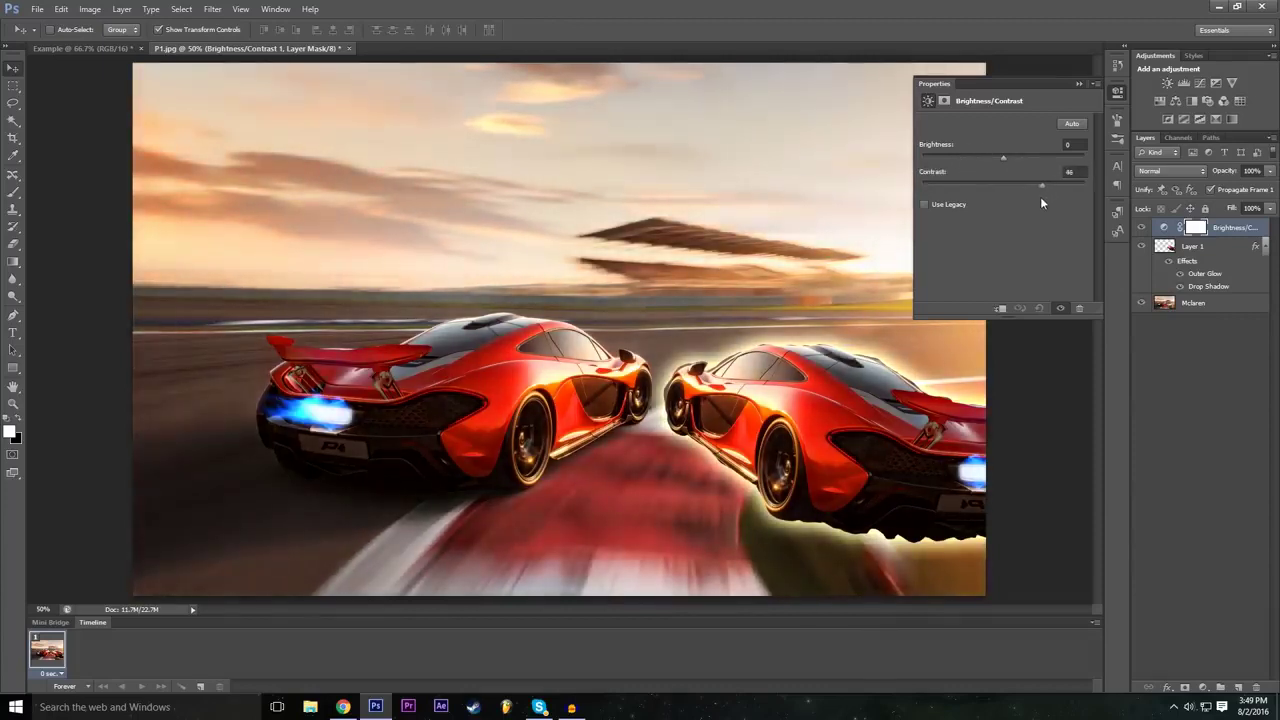
mouse_move(1040, 187)
mouse_down()
mouse_move(1017, 189)
mouse_move(1033, 189)
mouse_up()
drag(1036, 186, 997, 164)
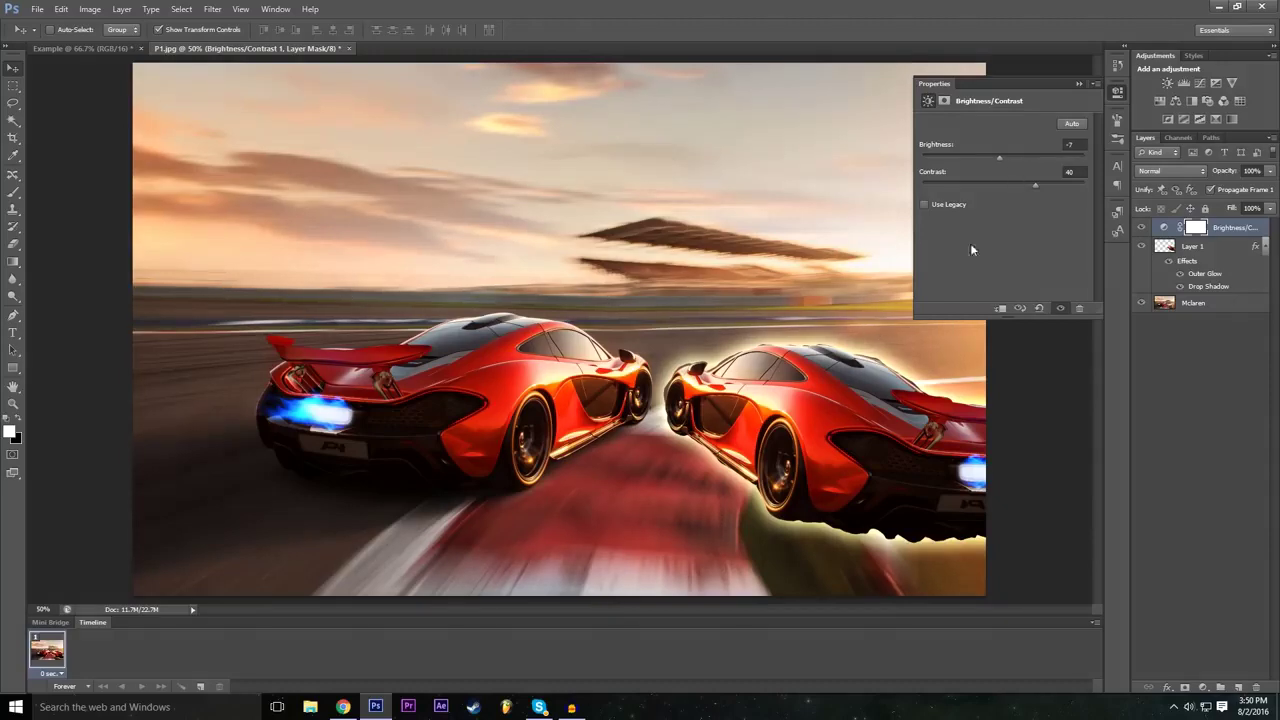
click(1080, 86)
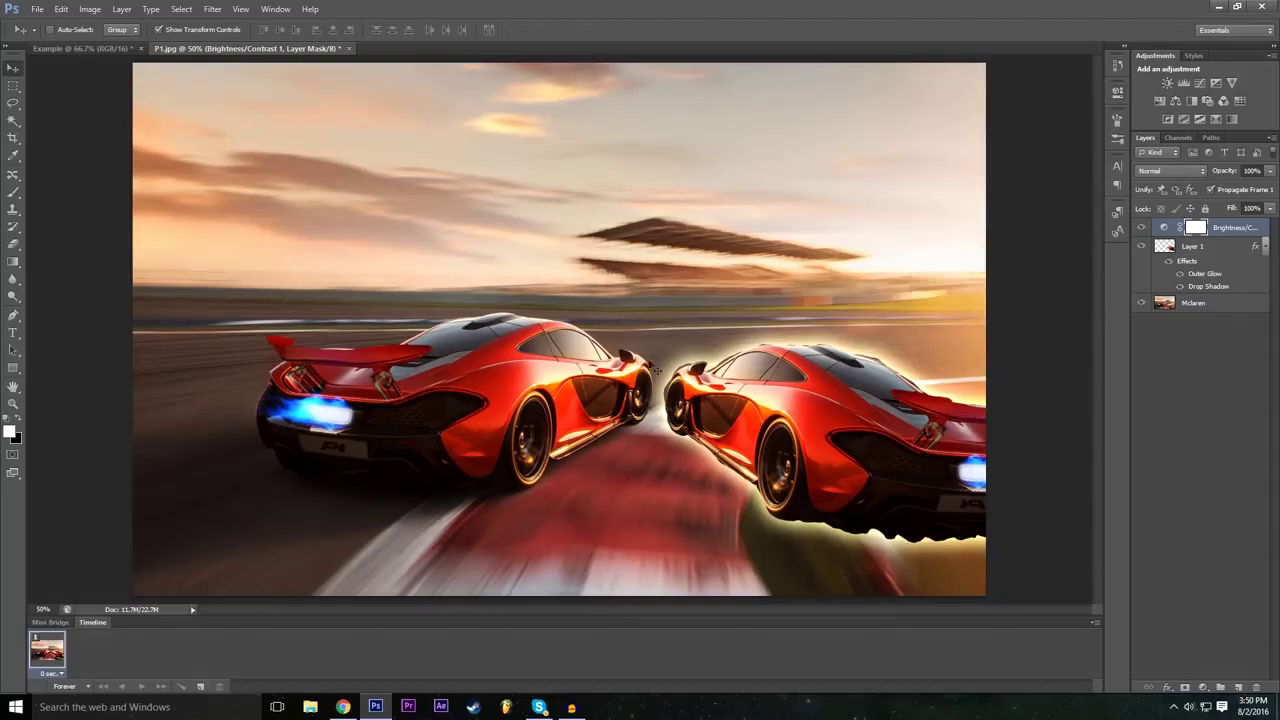
click(1142, 229)
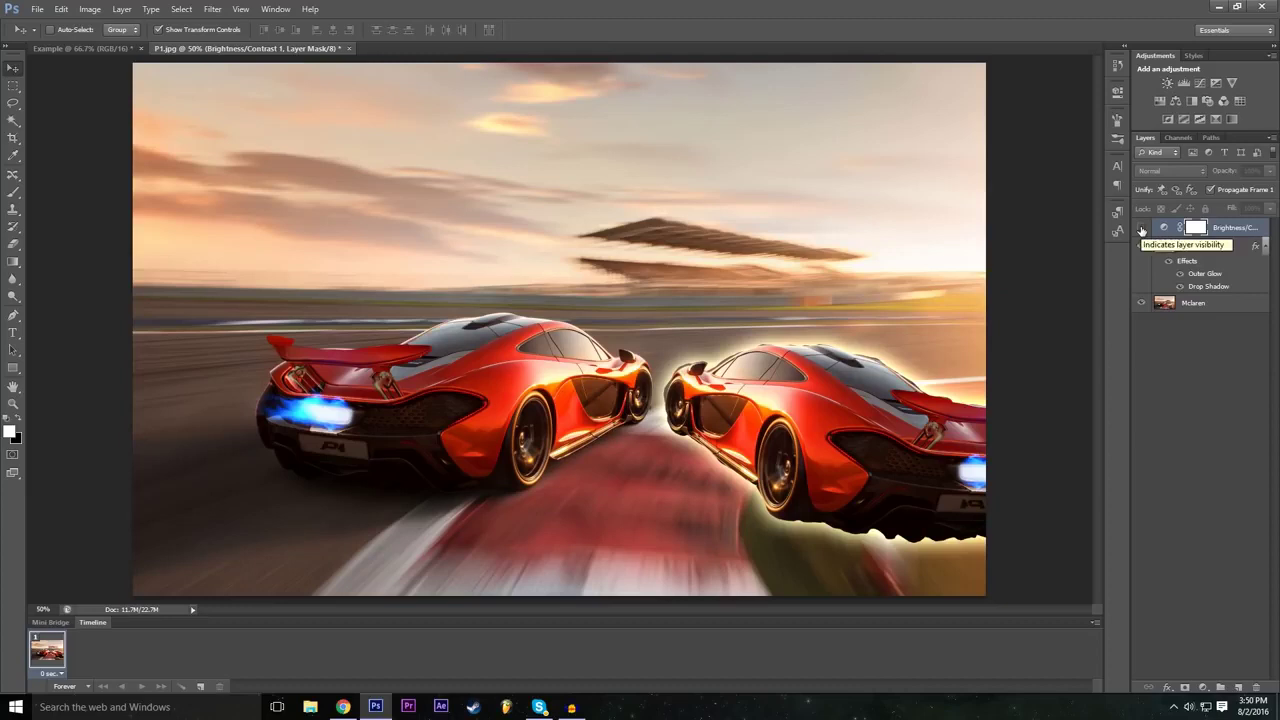
click(1142, 229)
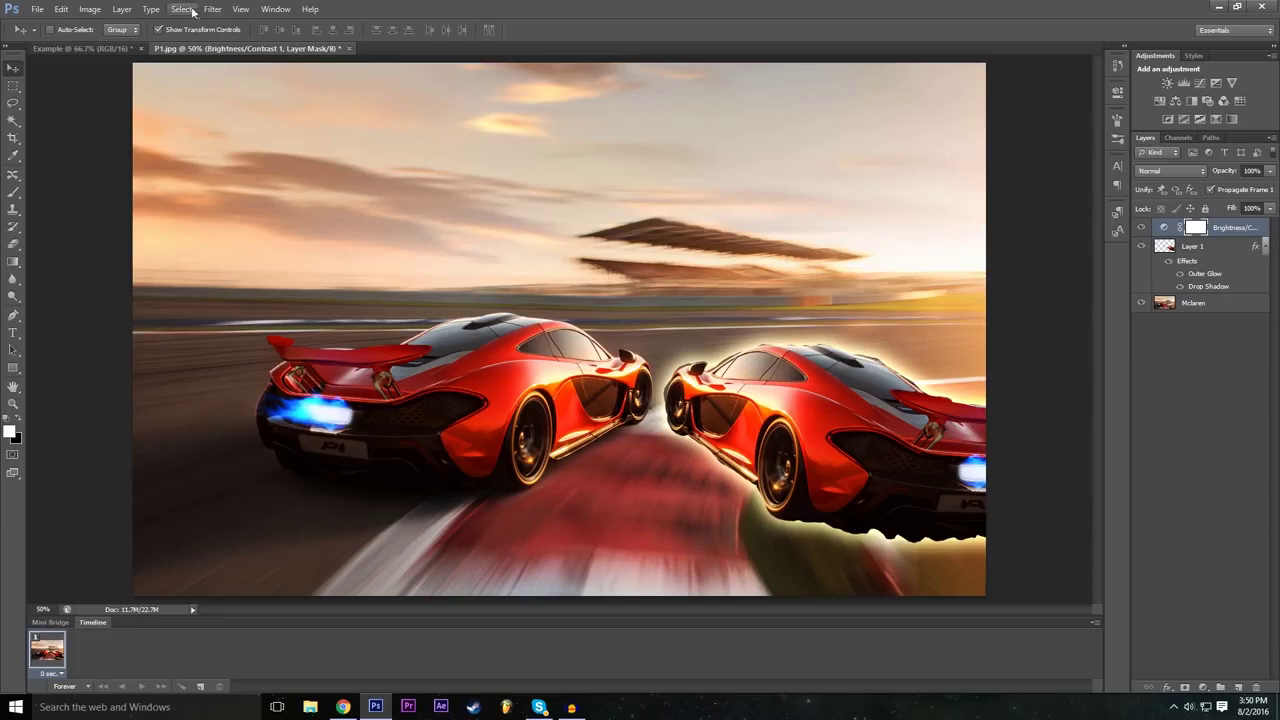
Add a Levels adjustment layer above the Brightness/Contrast layer using the default layer options.
click(122, 9)
mouse_move(190, 124)
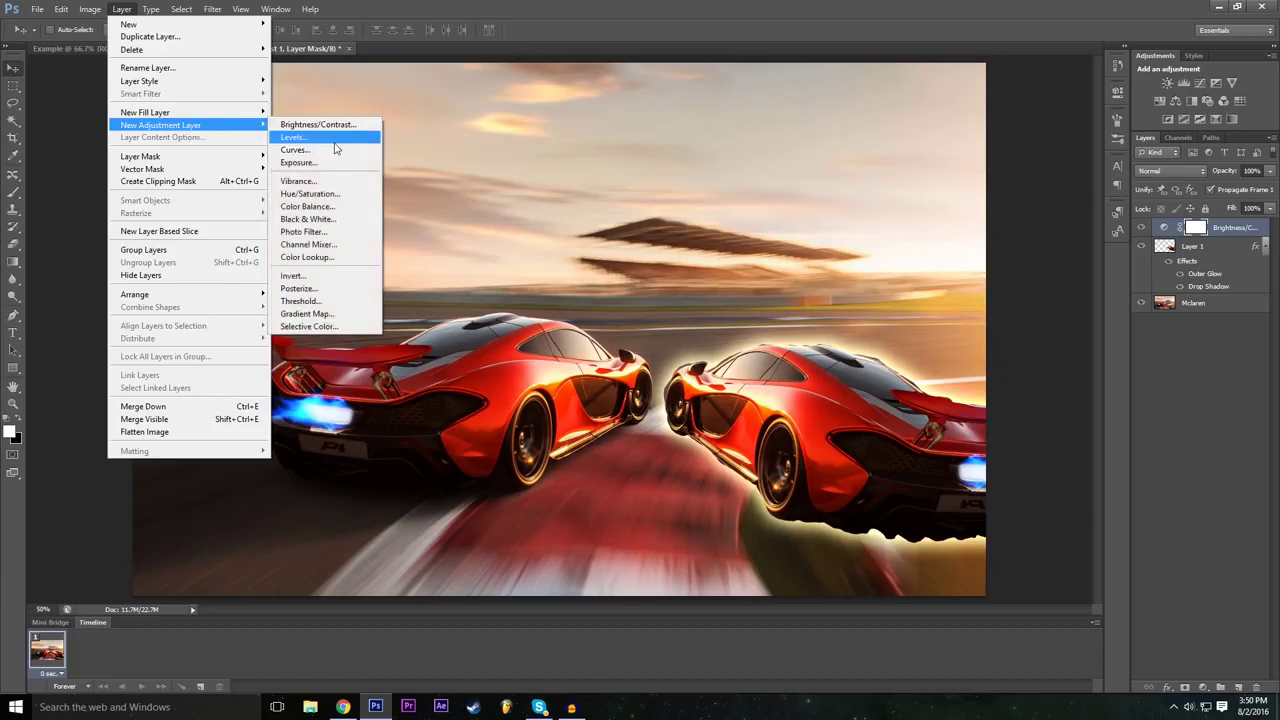
click(335, 140)
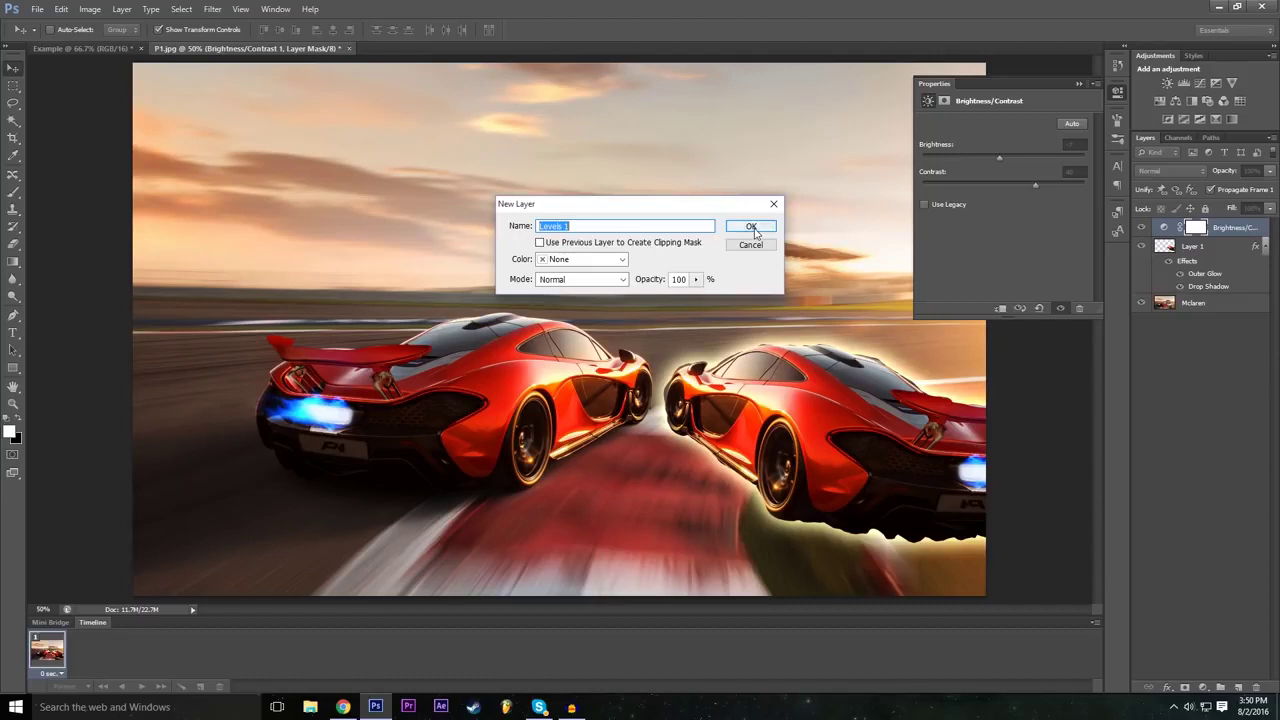
click(752, 232)
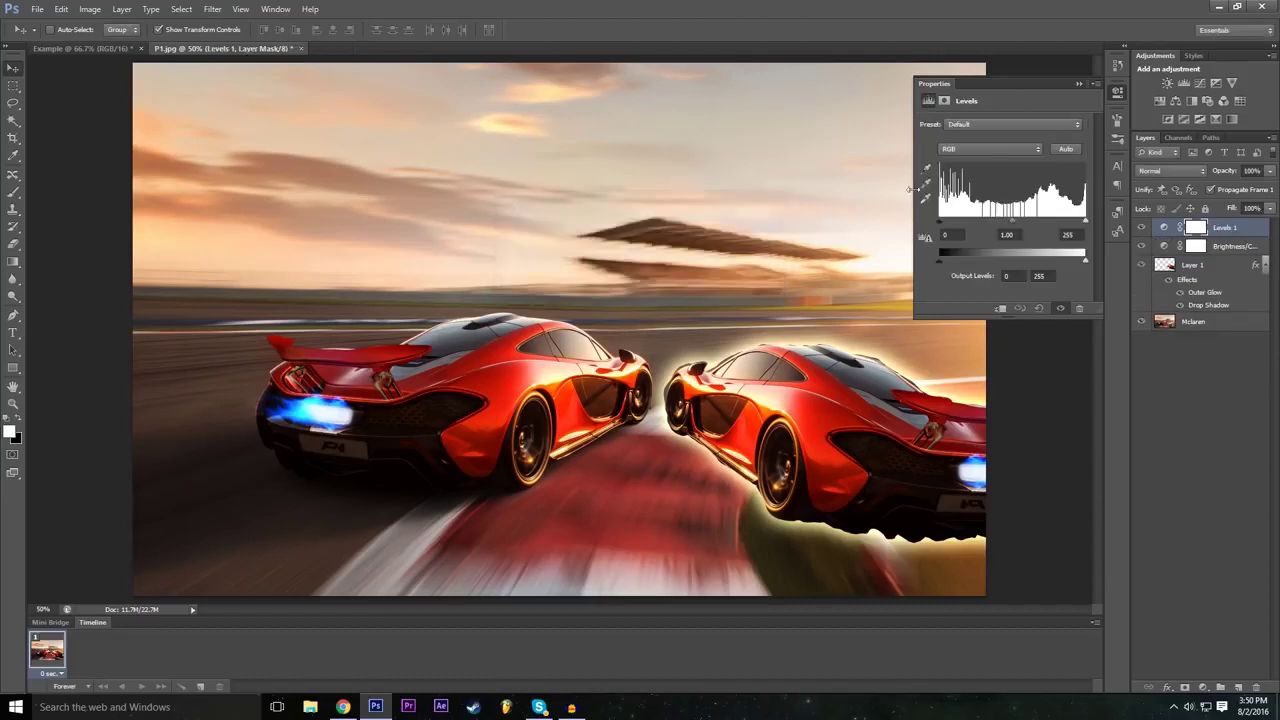
Try the Darker, Increase Contrast 1 and Midtones Brighter presets on the Levels adjustment layer.
click(974, 125)
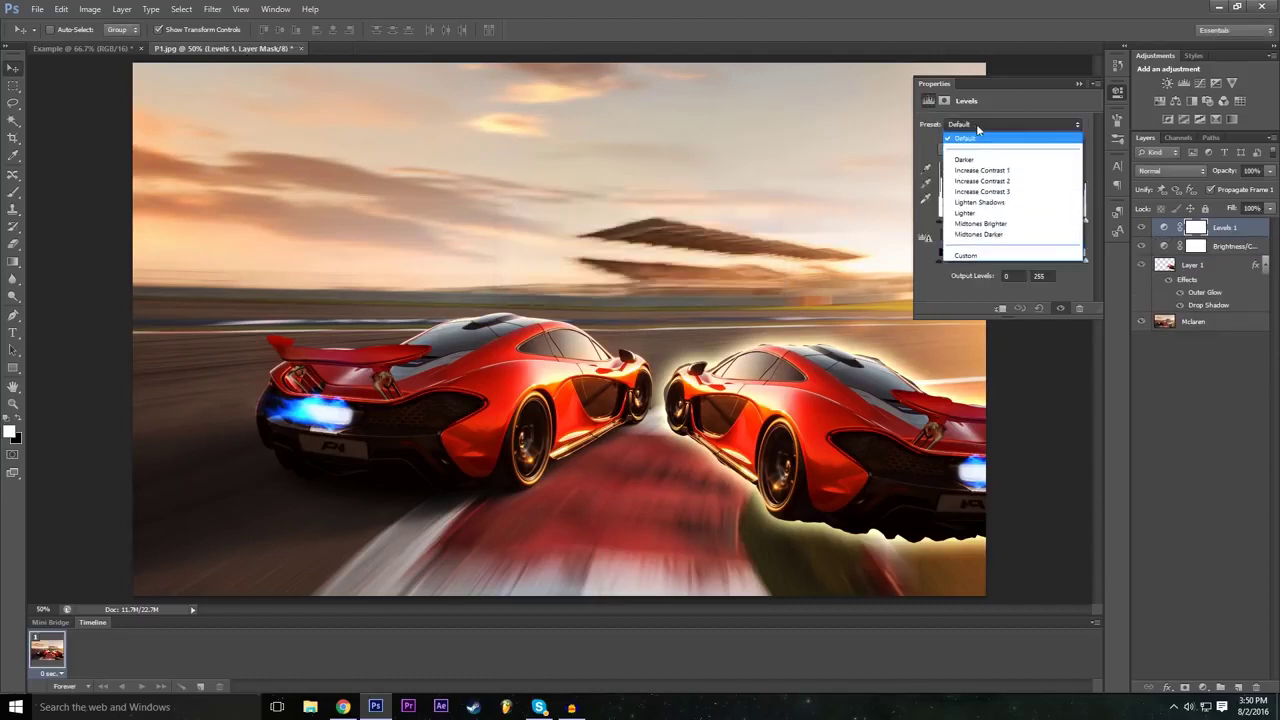
click(981, 123)
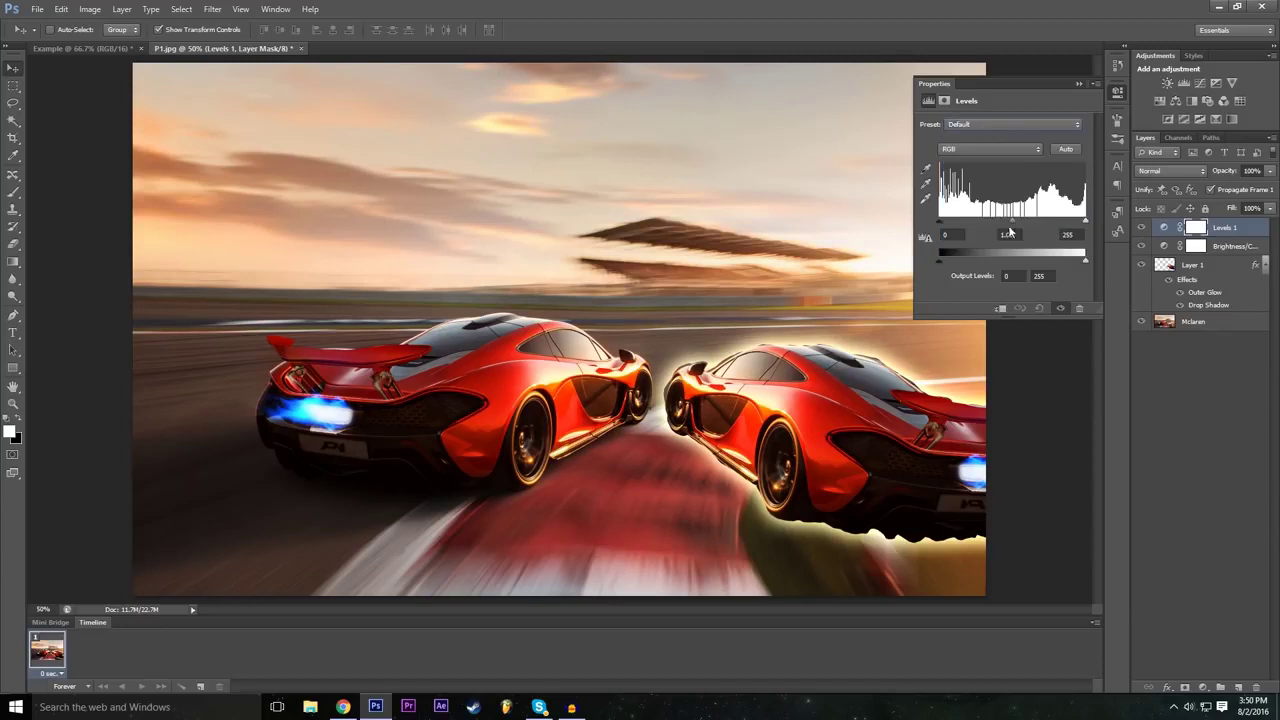
click(972, 125)
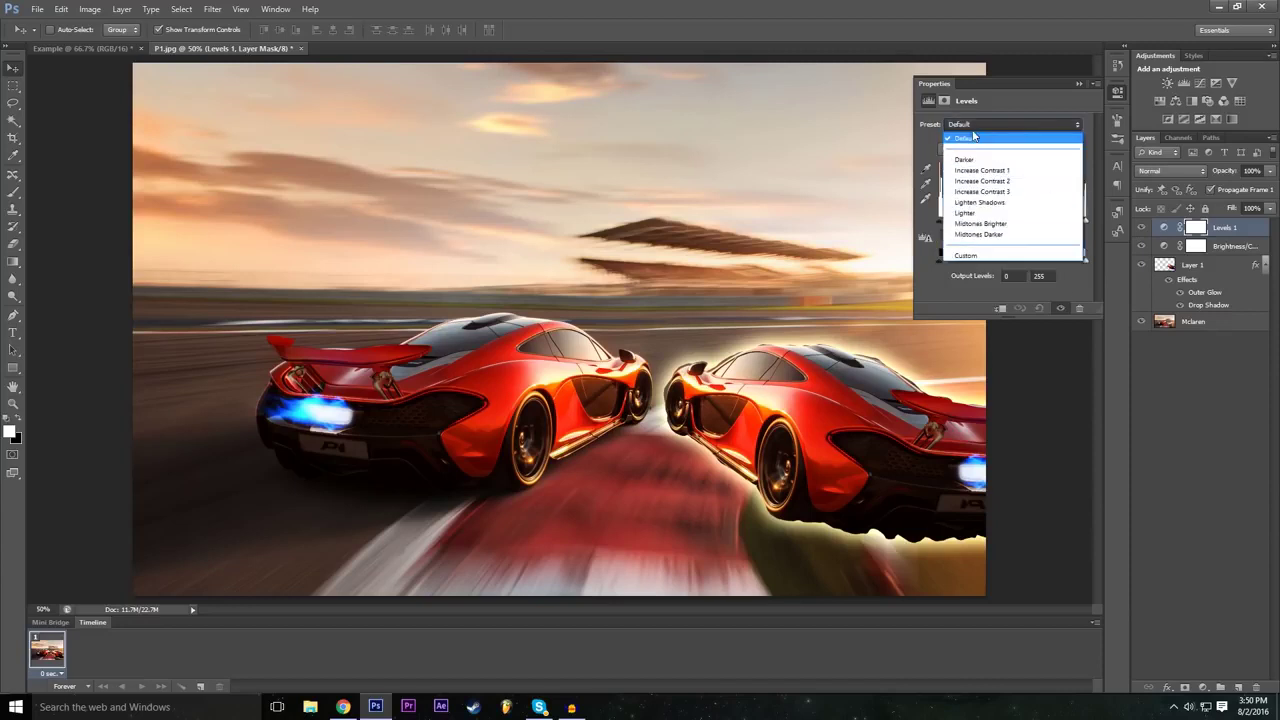
click(975, 160)
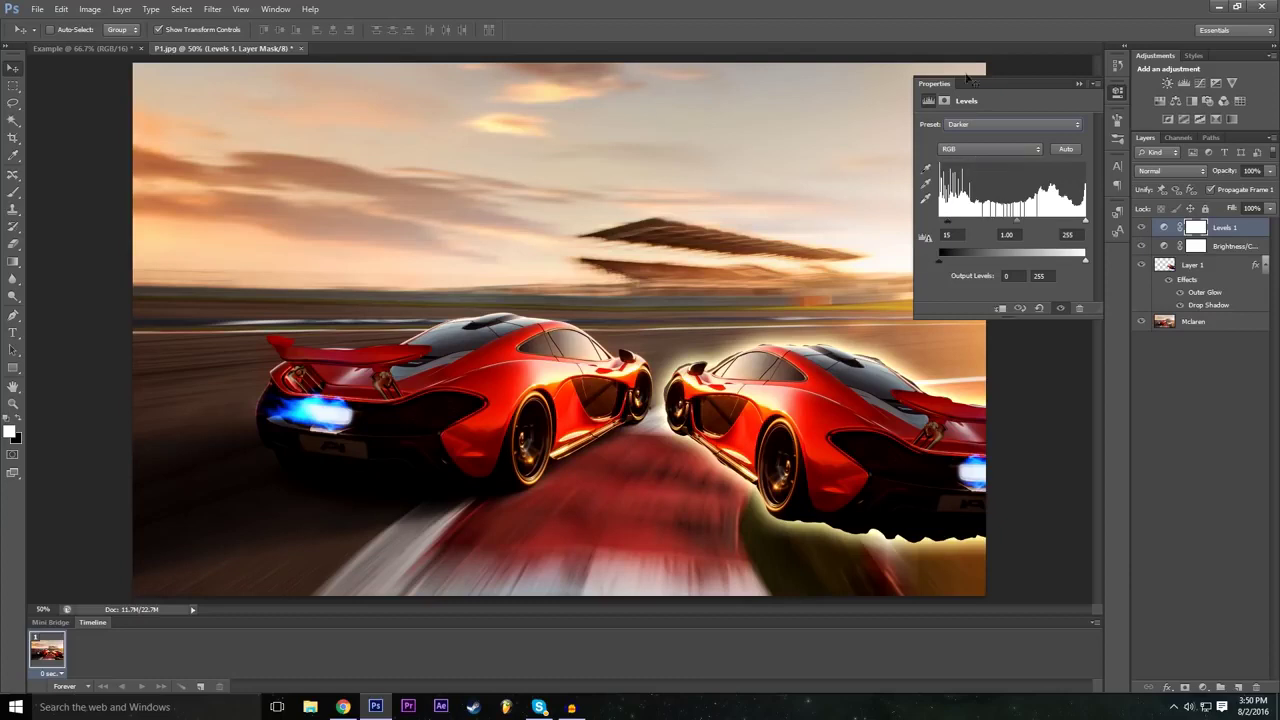
click(988, 133)
click(998, 172)
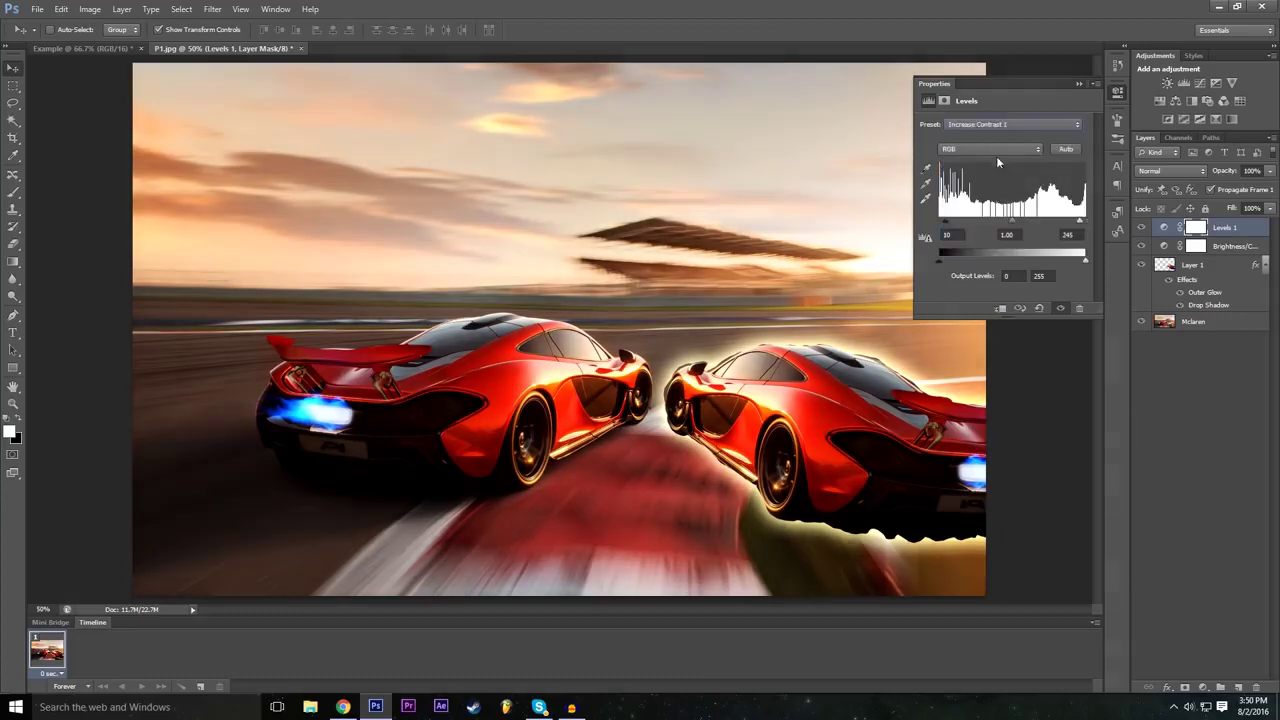
click(997, 124)
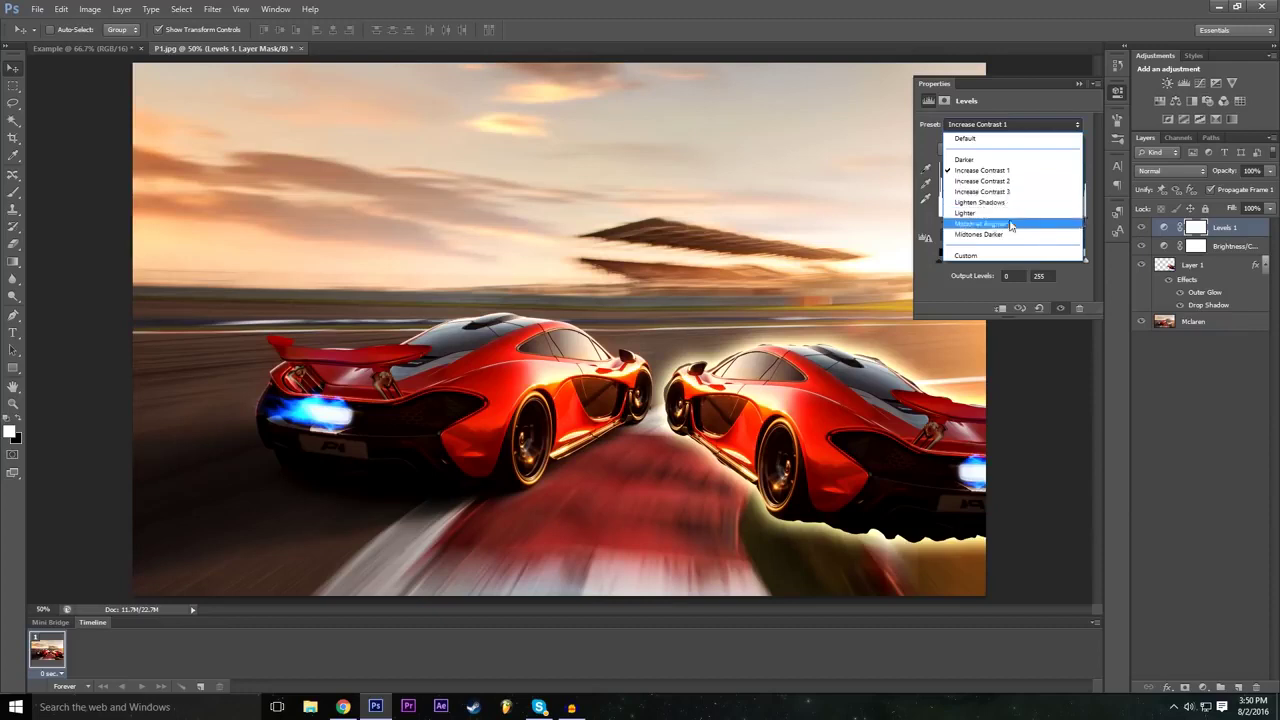
click(1012, 224)
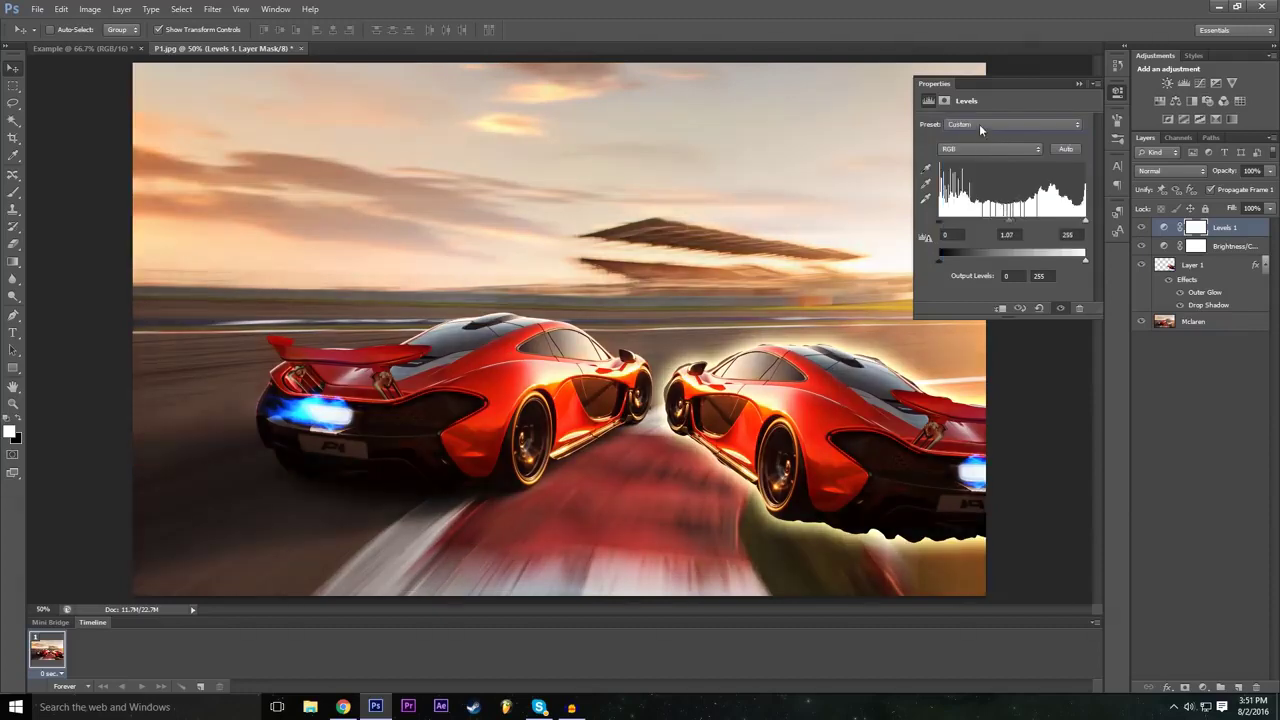
Try the Midtones Darker, Midtones Brighter and Increase Contrast 3 presets on the Levels adjustment.
click(979, 124)
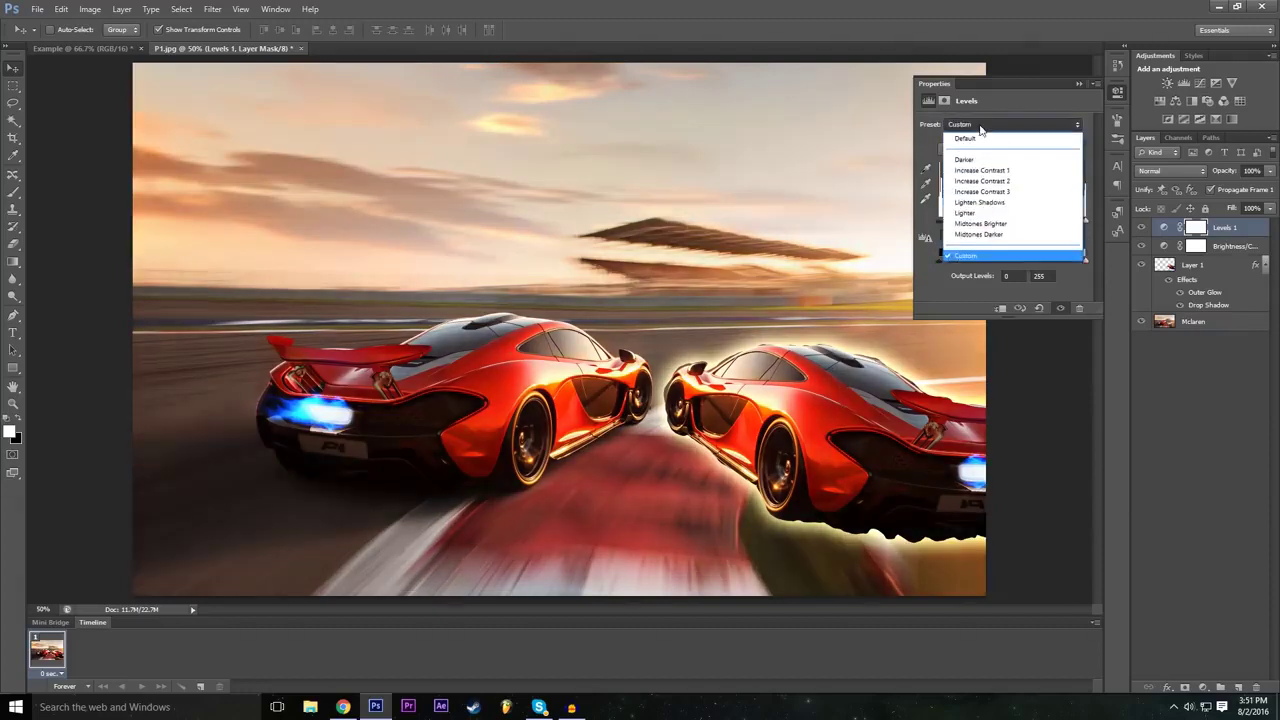
click(998, 234)
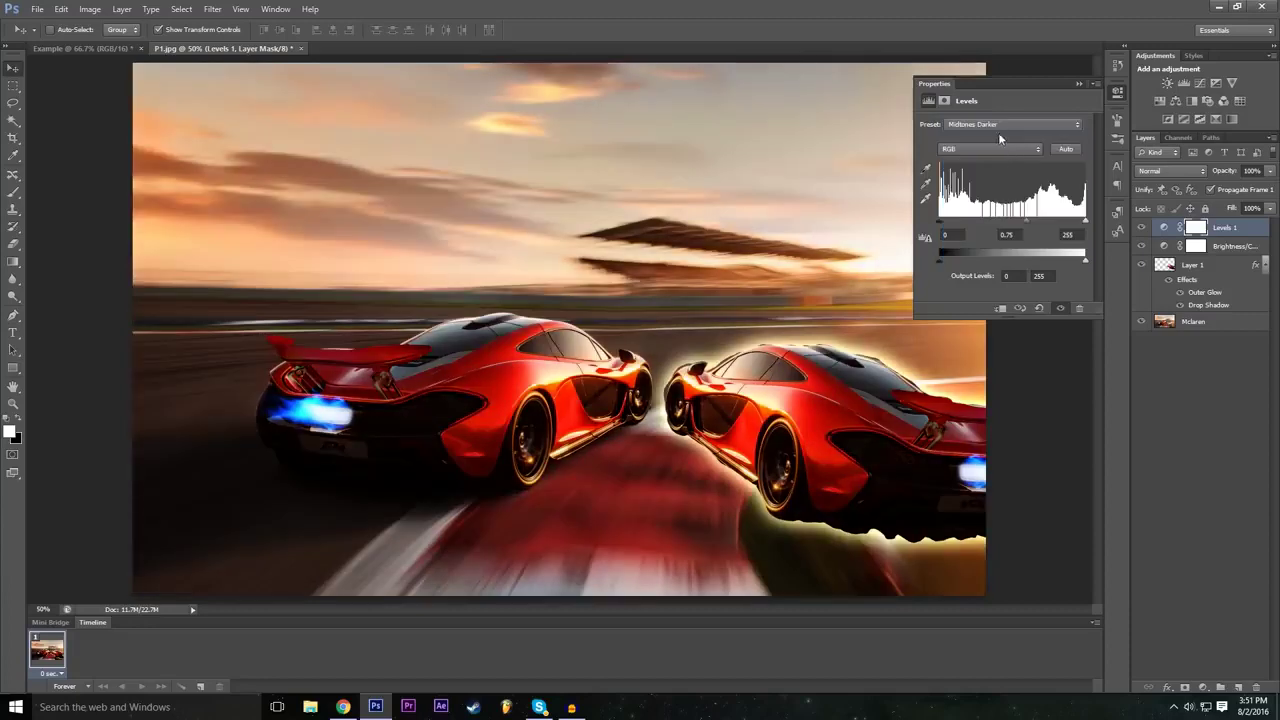
click(999, 128)
click(996, 222)
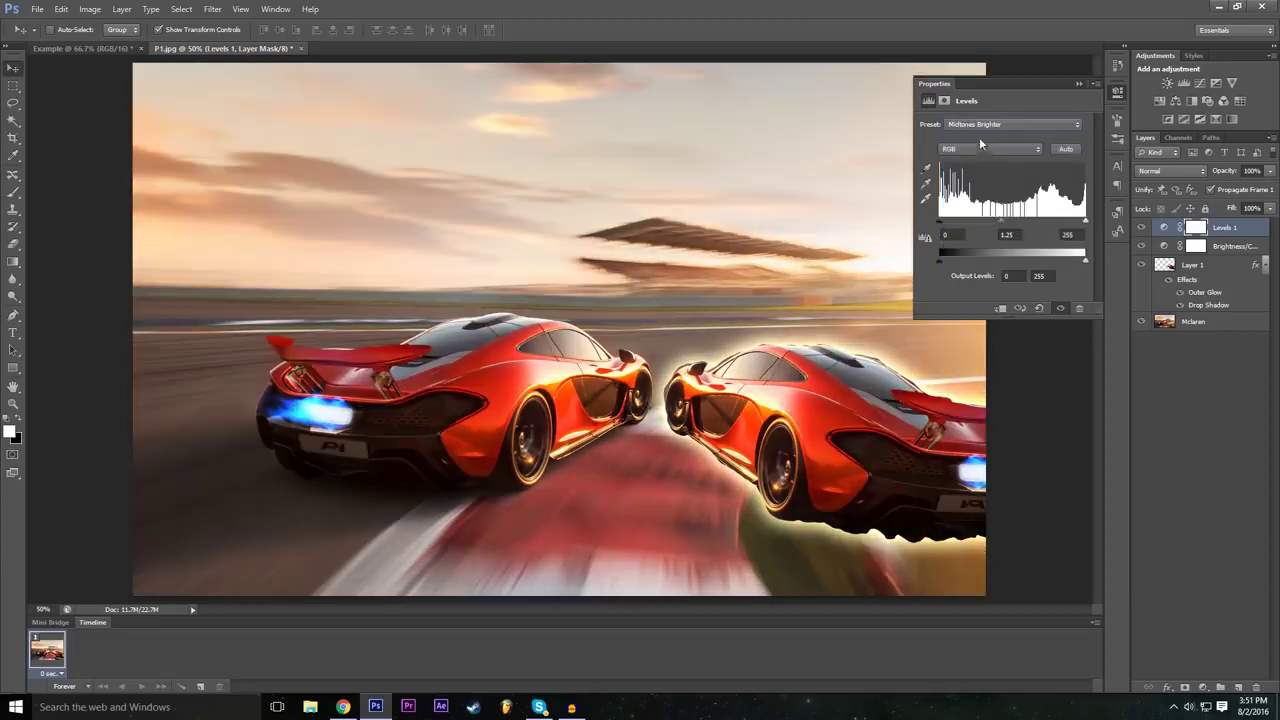
click(999, 124)
click(985, 183)
click(999, 124)
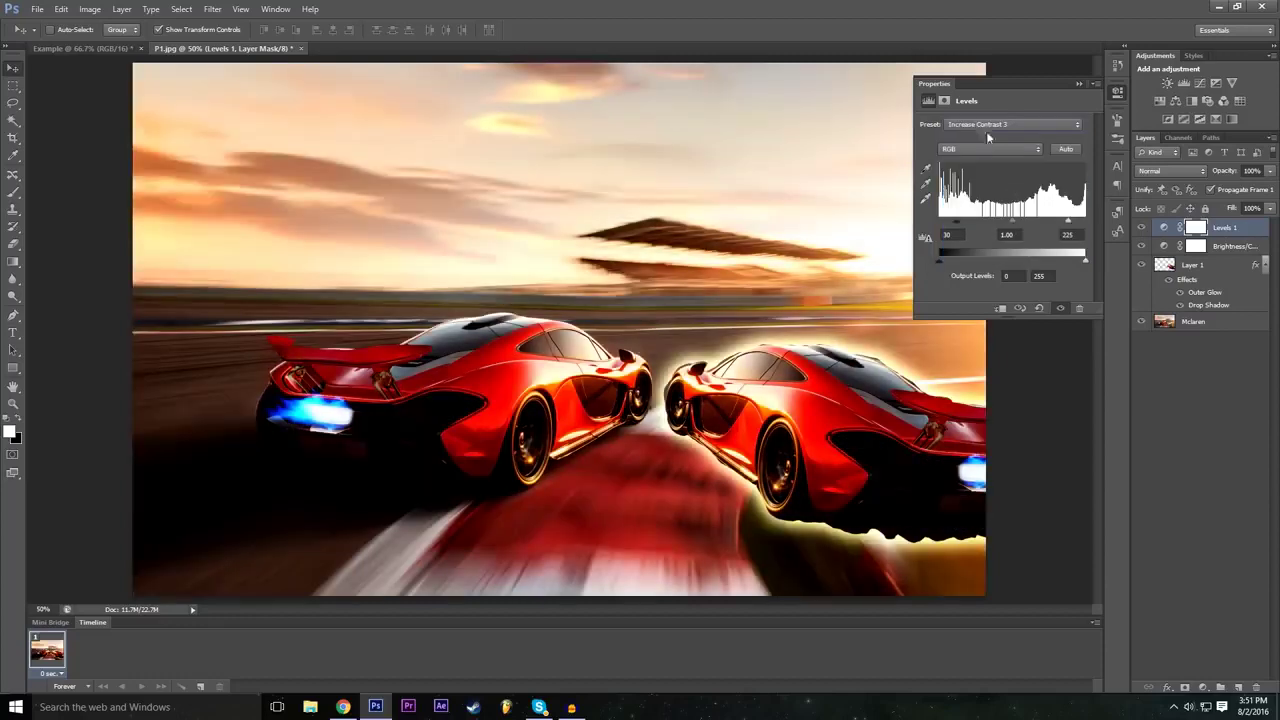
Preview the Increase Contrast 2, Increase Contrast 1 and Darker presets on the Levels adjustment.
click(990, 127)
click(995, 182)
click(995, 123)
click(1003, 170)
click(986, 122)
click(985, 159)
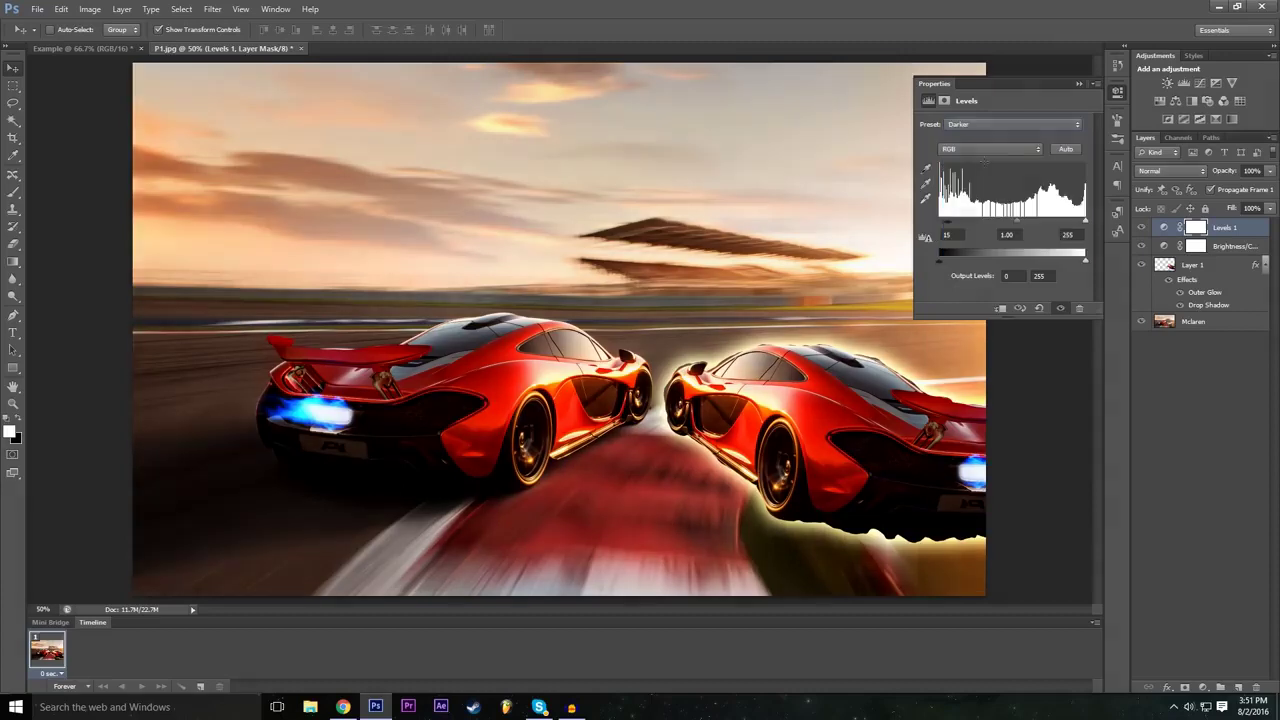
Preview Midtones Brighter, set the Levels adjustment's preset to Midtones Darker, and collapse its properties.
click(988, 126)
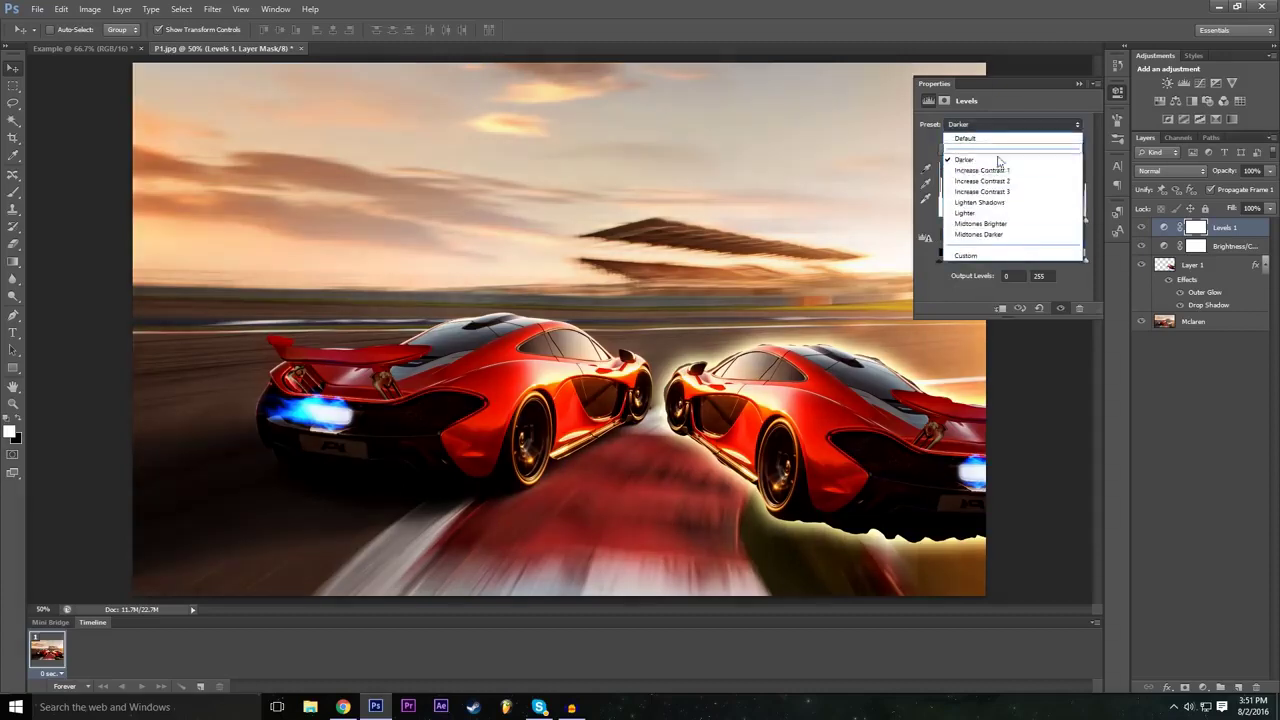
click(1000, 228)
click(1007, 123)
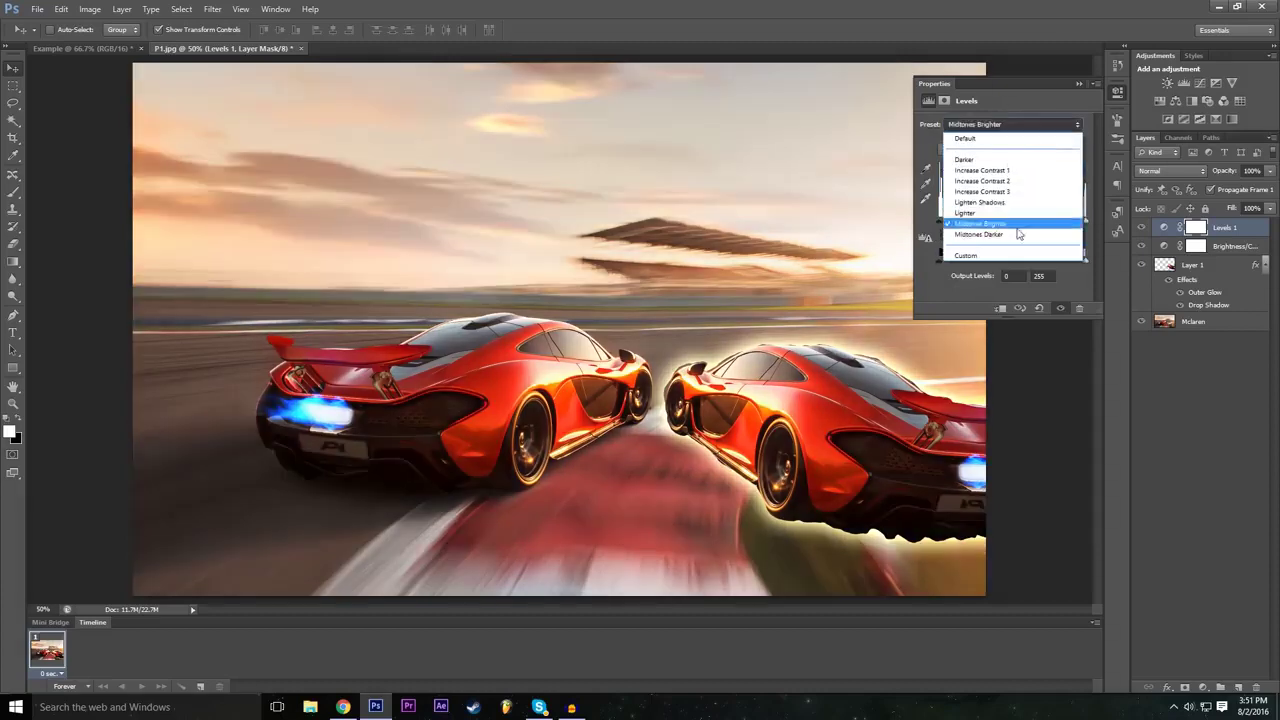
click(1012, 236)
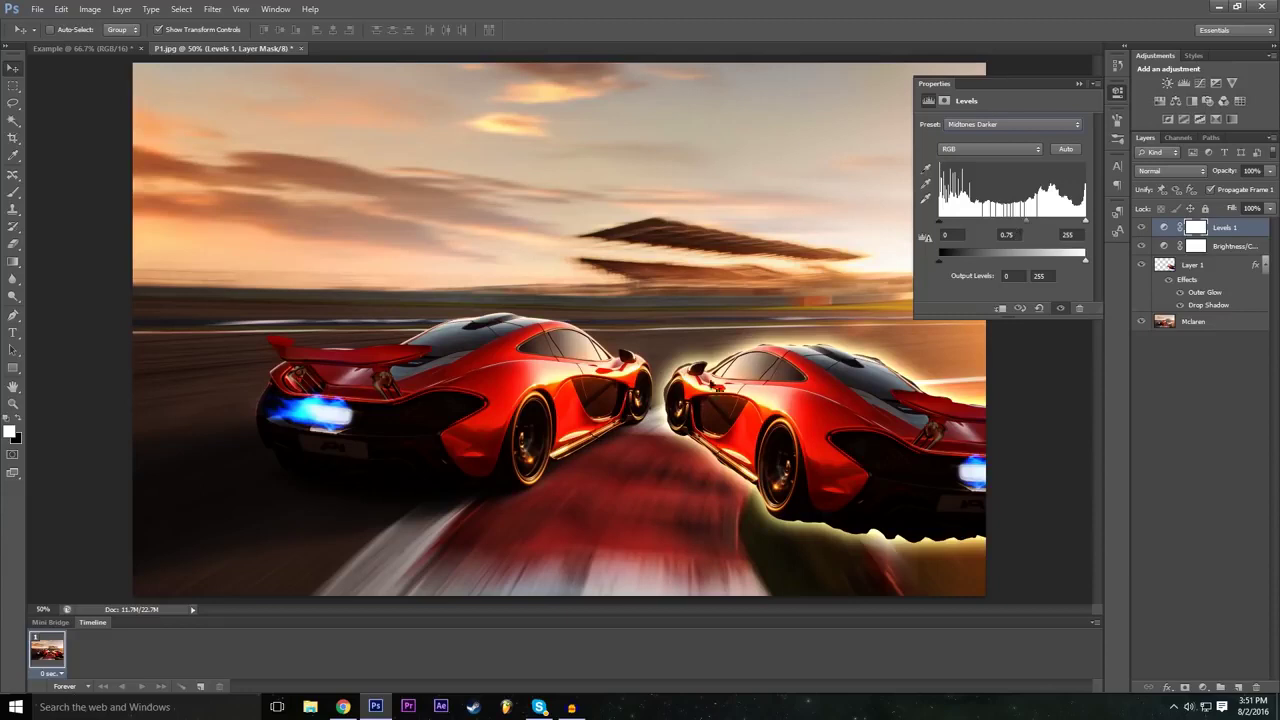
click(1078, 86)
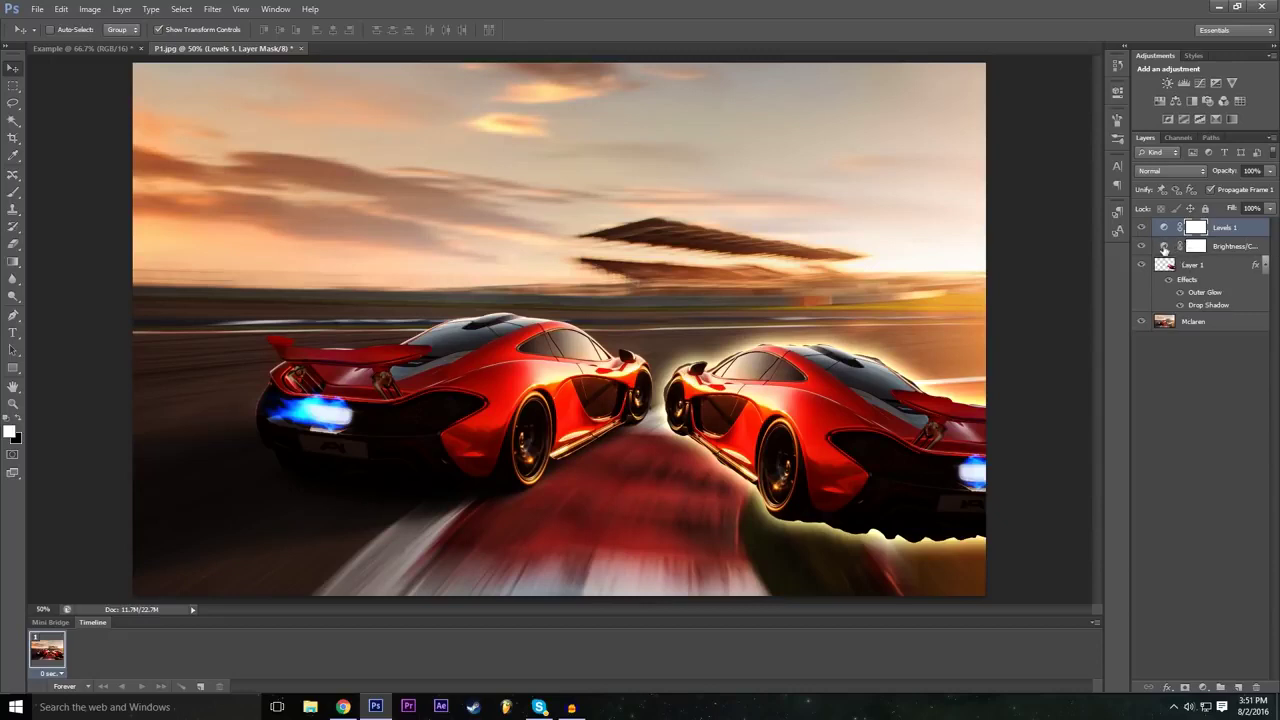
Reopen the Brightness/Contrast adjustment layer's settings, raise its brightness to 57, and collapse the properties.
double_click(1164, 248)
drag(1001, 157, 1034, 166)
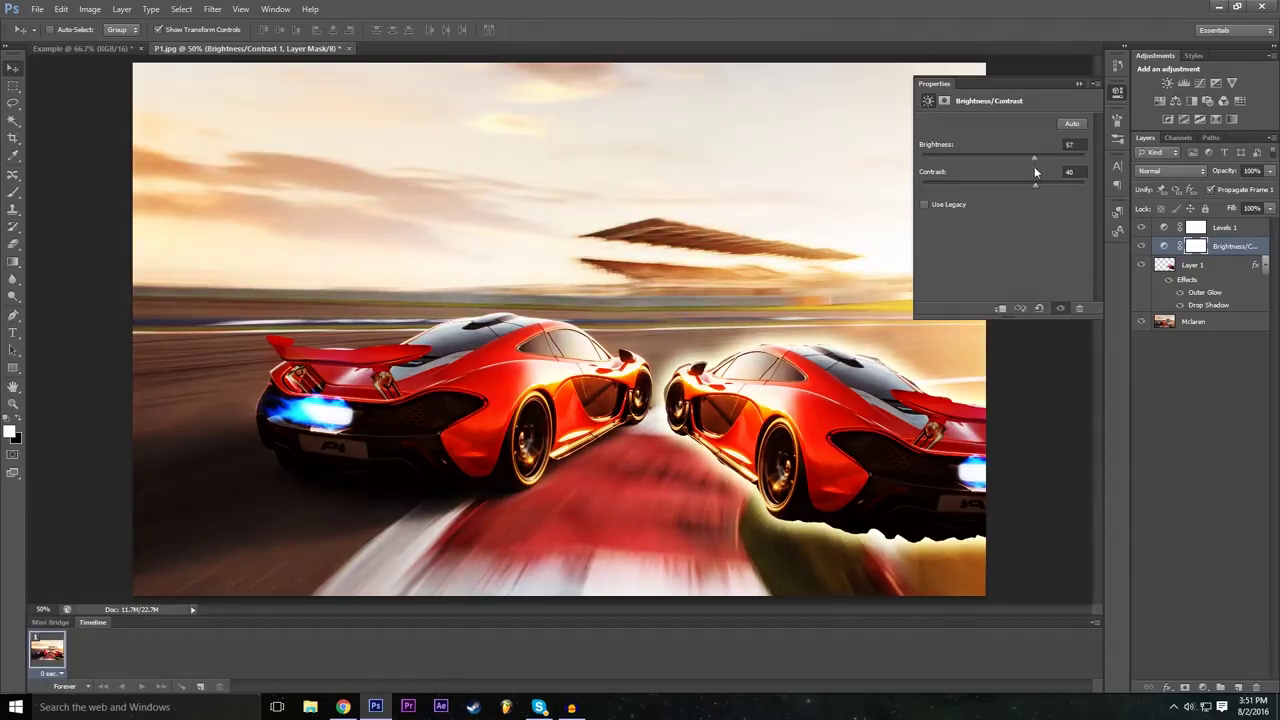
click(1079, 84)
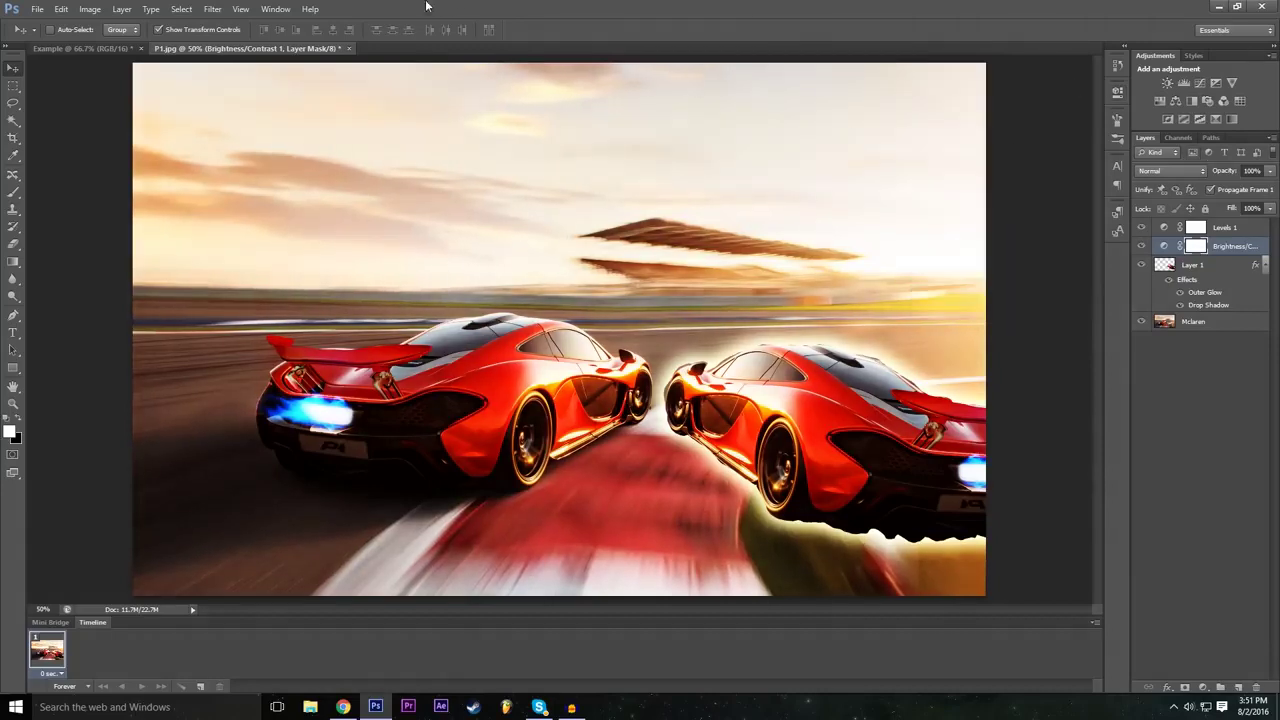
Add an Exposure adjustment layer above the Brightness/Contrast layer, using the default layer options.
click(212, 9)
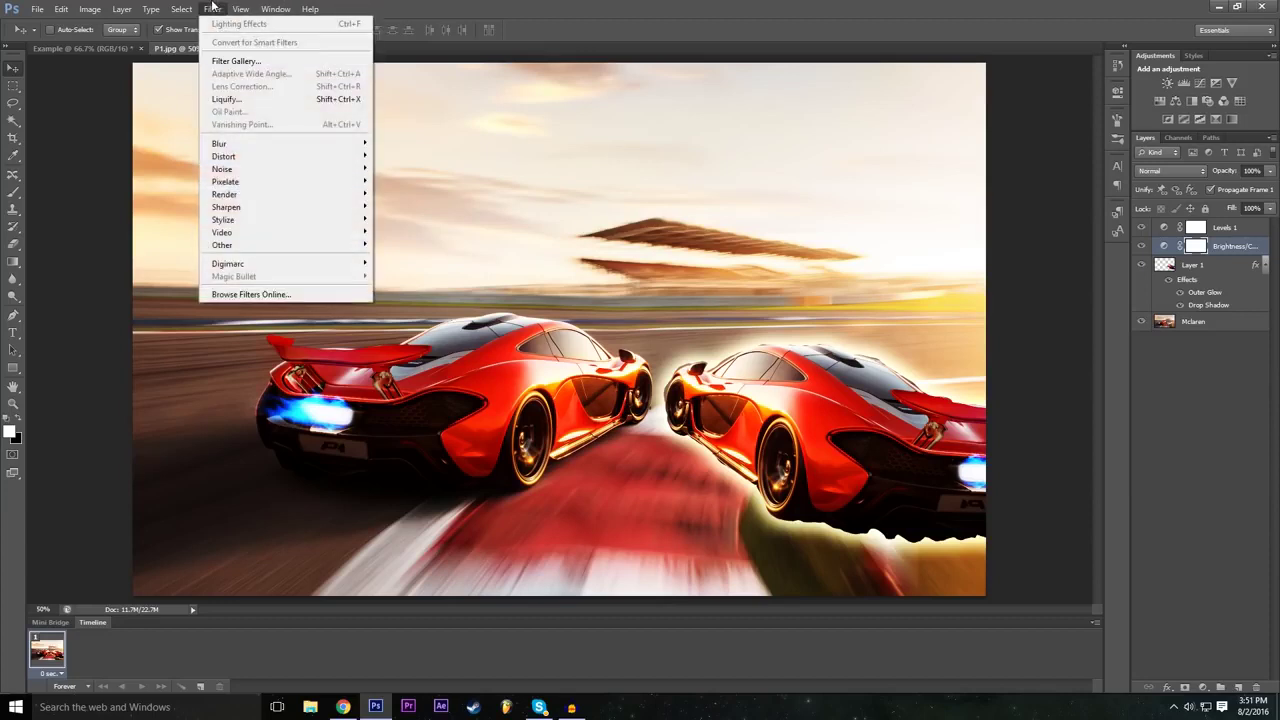
mouse_move(122, 9)
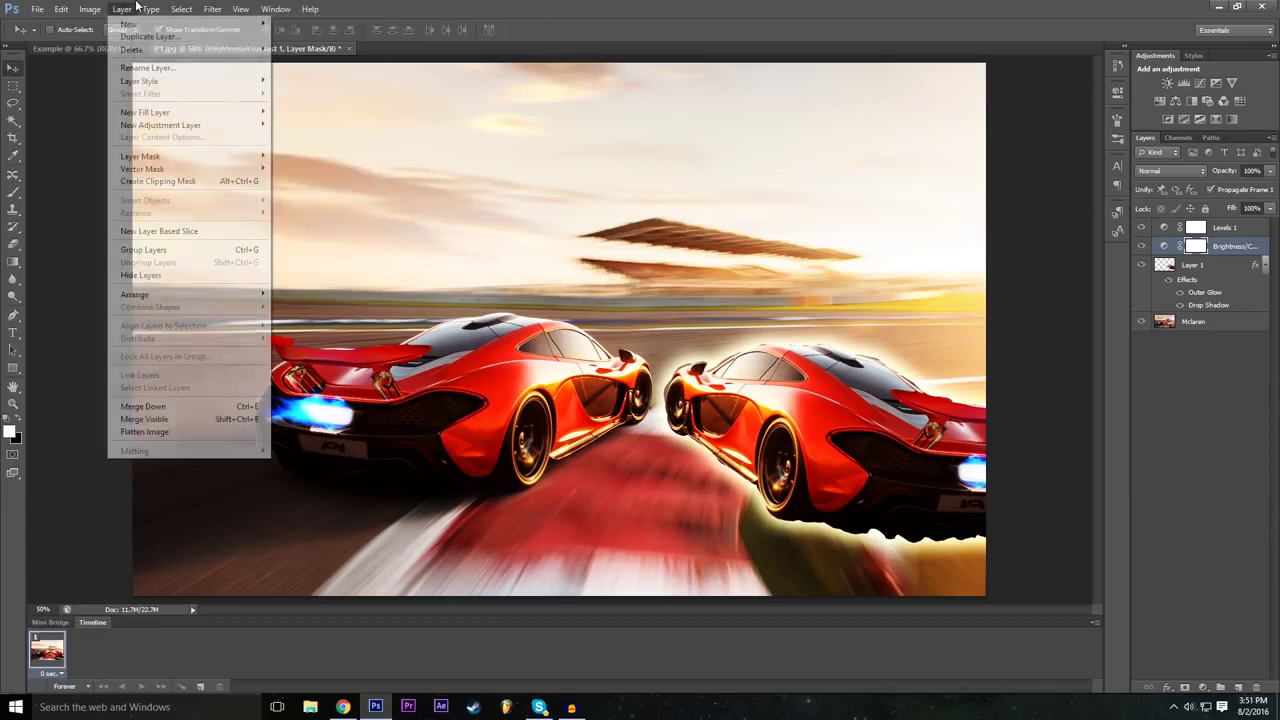
mouse_move(229, 139)
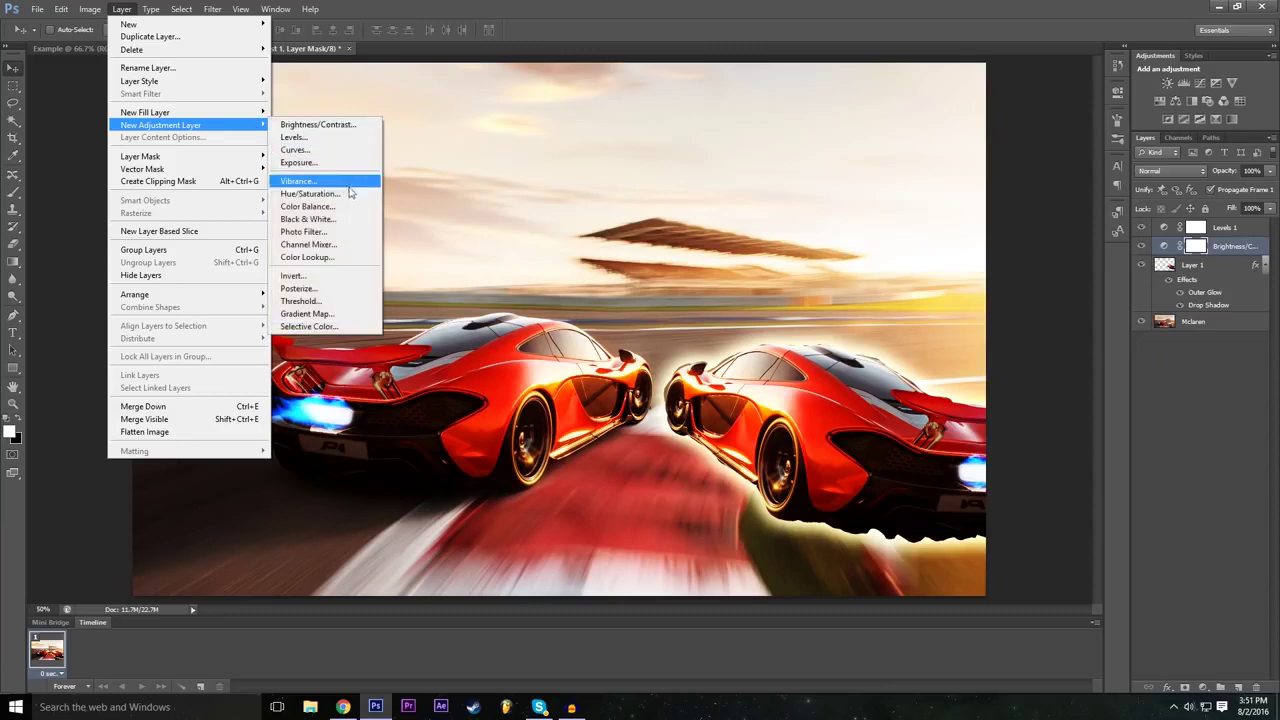
click(325, 162)
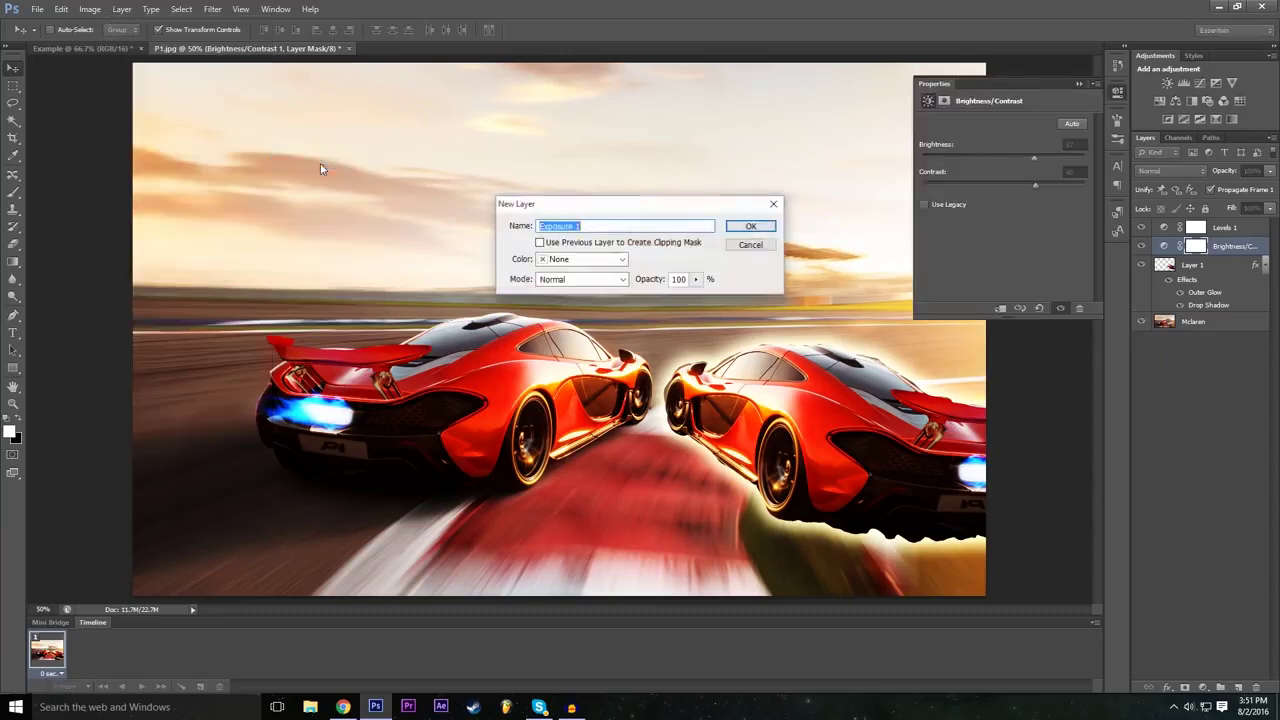
click(750, 226)
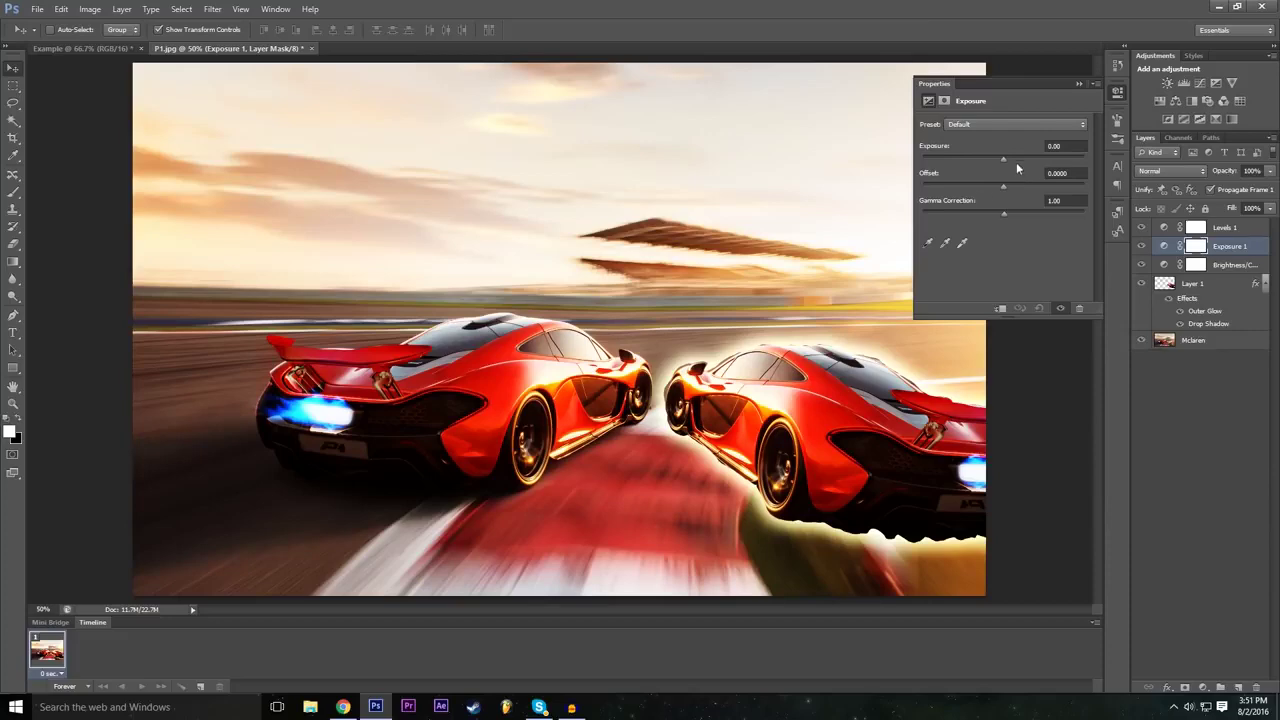
Set the Exposure adjustment to exposure -0.22, offset +0.0207 and gamma correction 0.78, and collapse its properties.
drag(1005, 159, 1006, 189)
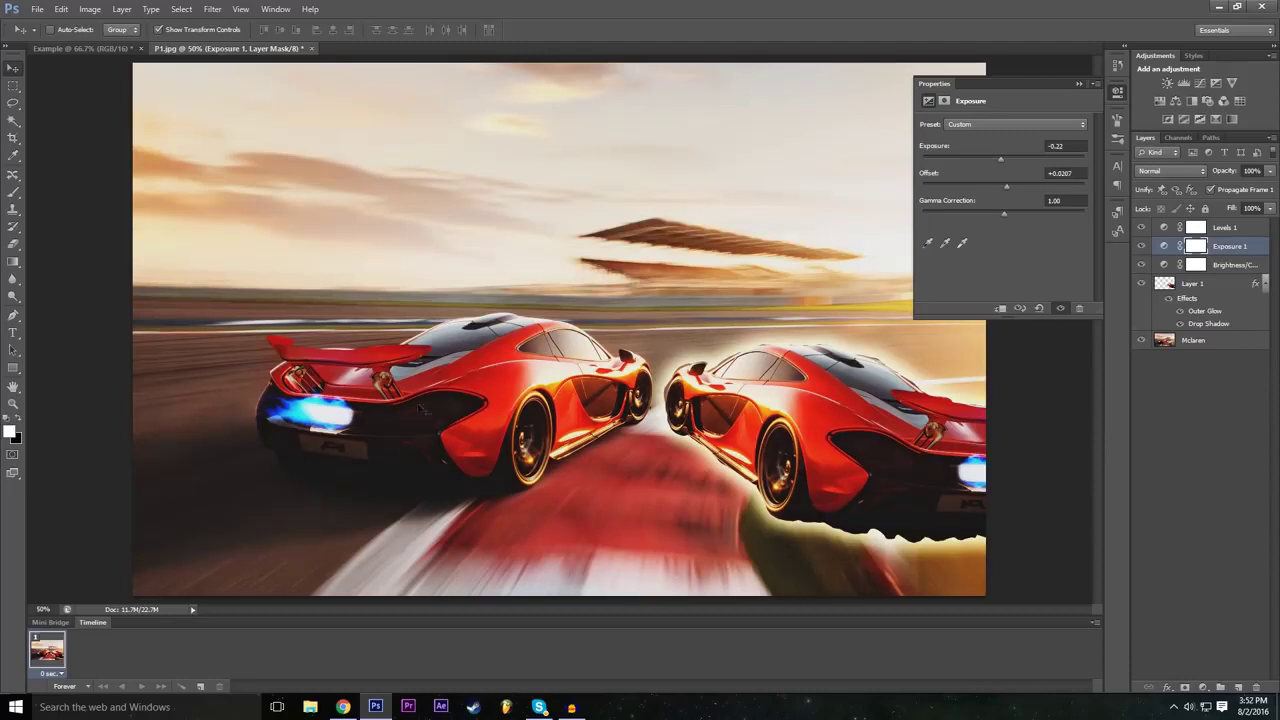
mouse_move(997, 214)
mouse_down()
mouse_move(1026, 211)
mouse_move(1016, 217)
mouse_up()
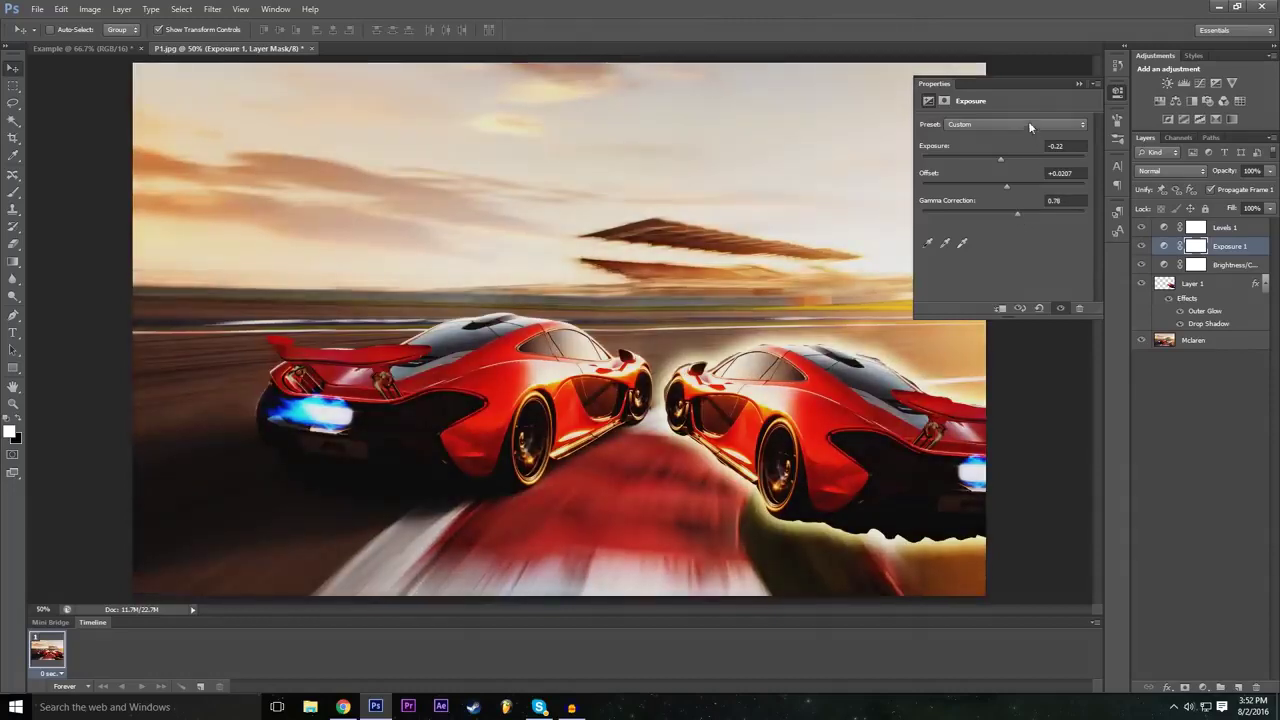
click(1078, 84)
Hide the Levels, Exposure and Brightness/Contrast adjustment layers and show them again to compare the image before and after.
drag(1141, 227, 1146, 276)
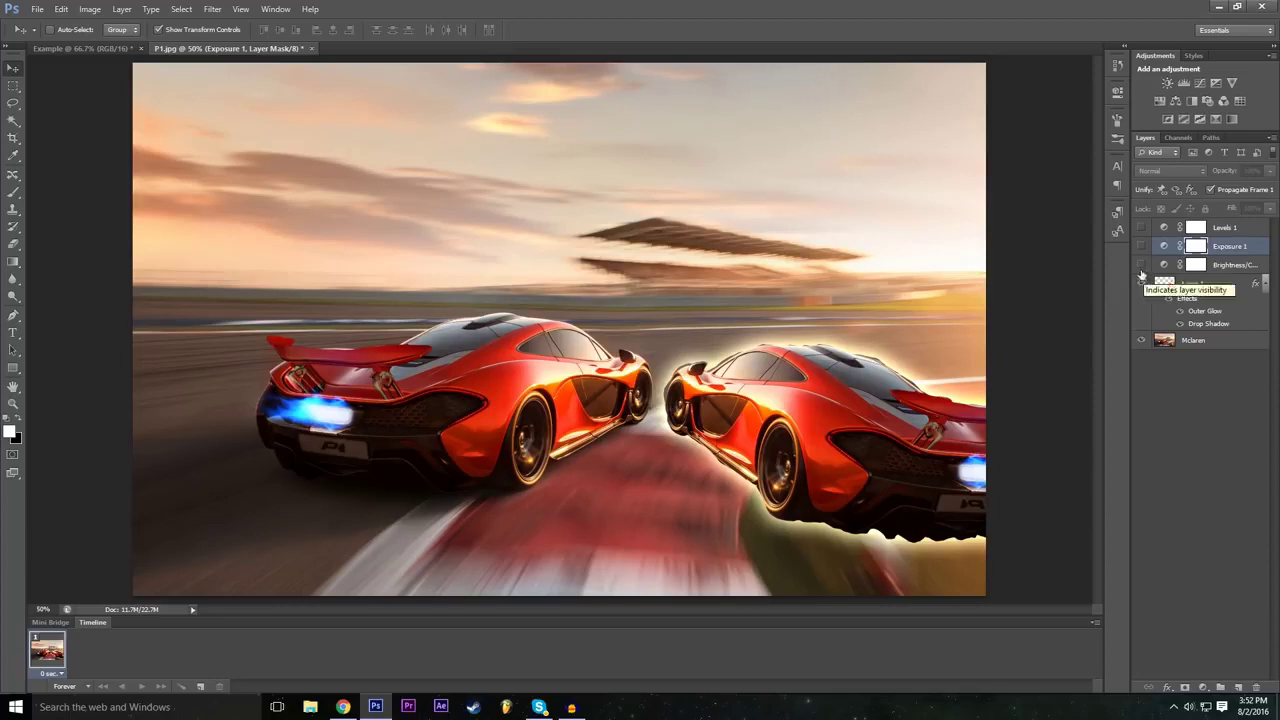
click(1141, 266)
click(1141, 246)
click(1141, 228)
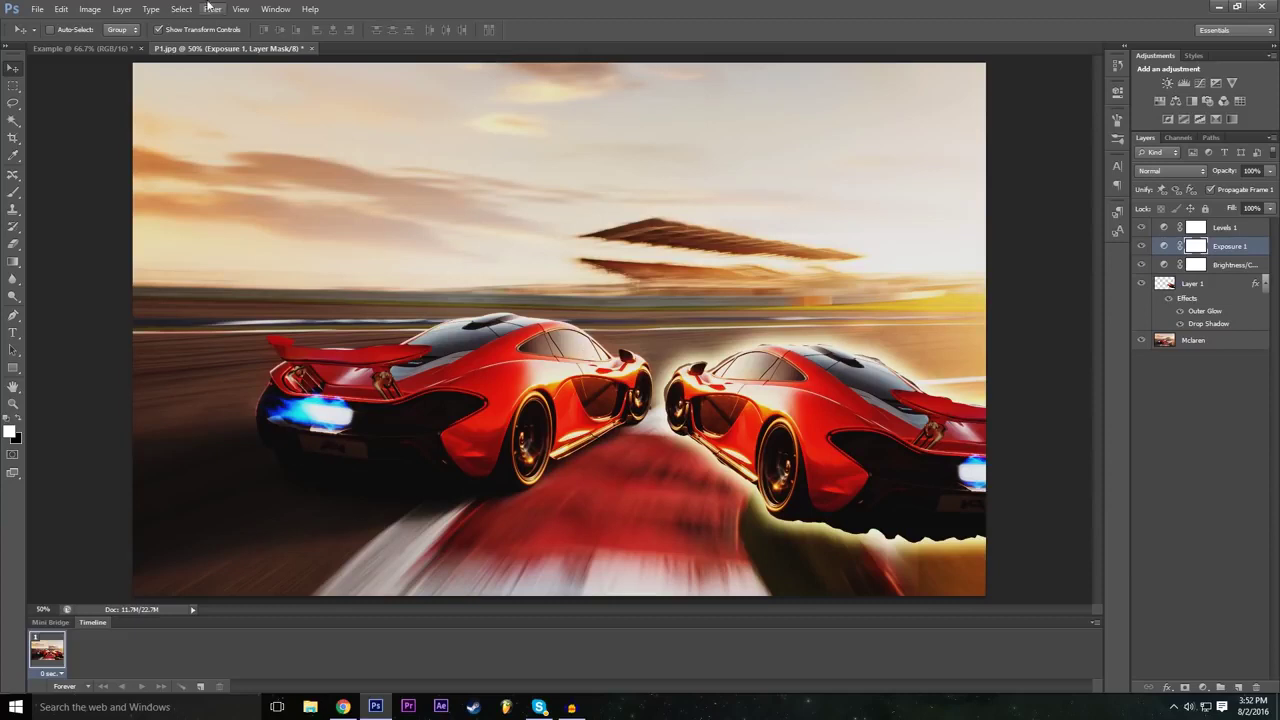
Add a Color Lookup adjustment layer above the Exposure layer, using the default layer options.
click(121, 9)
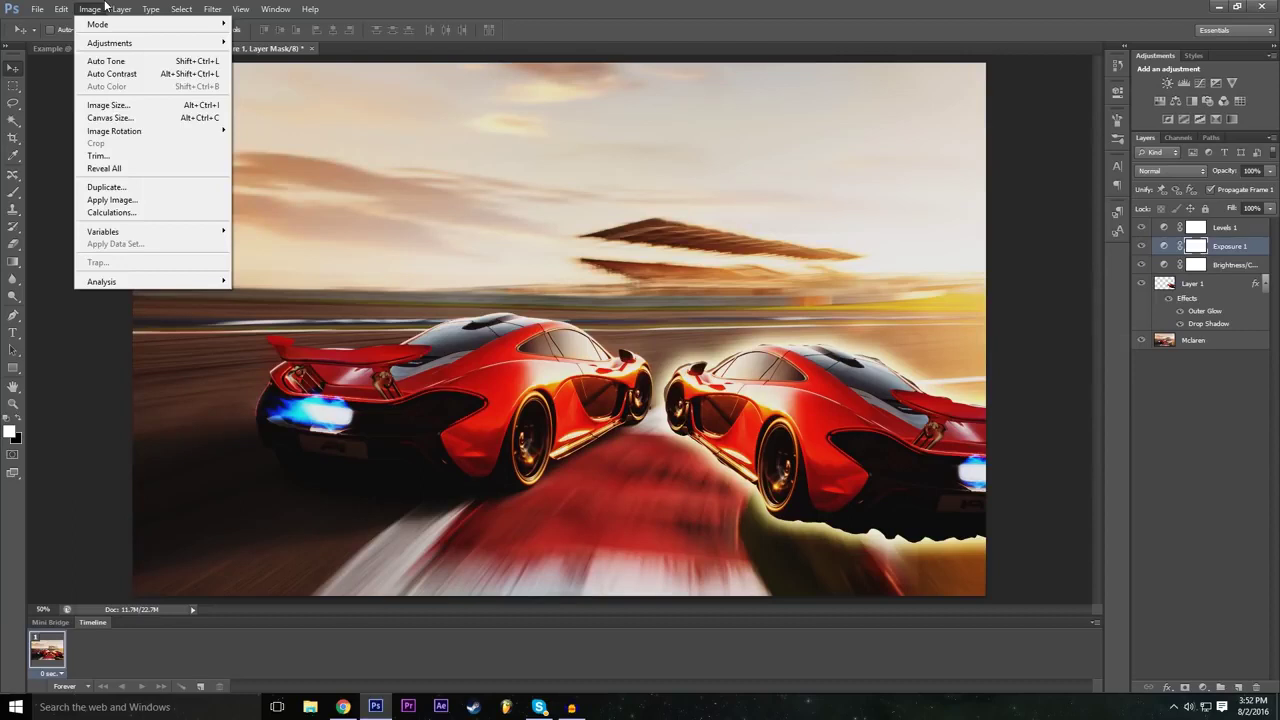
mouse_move(191, 6)
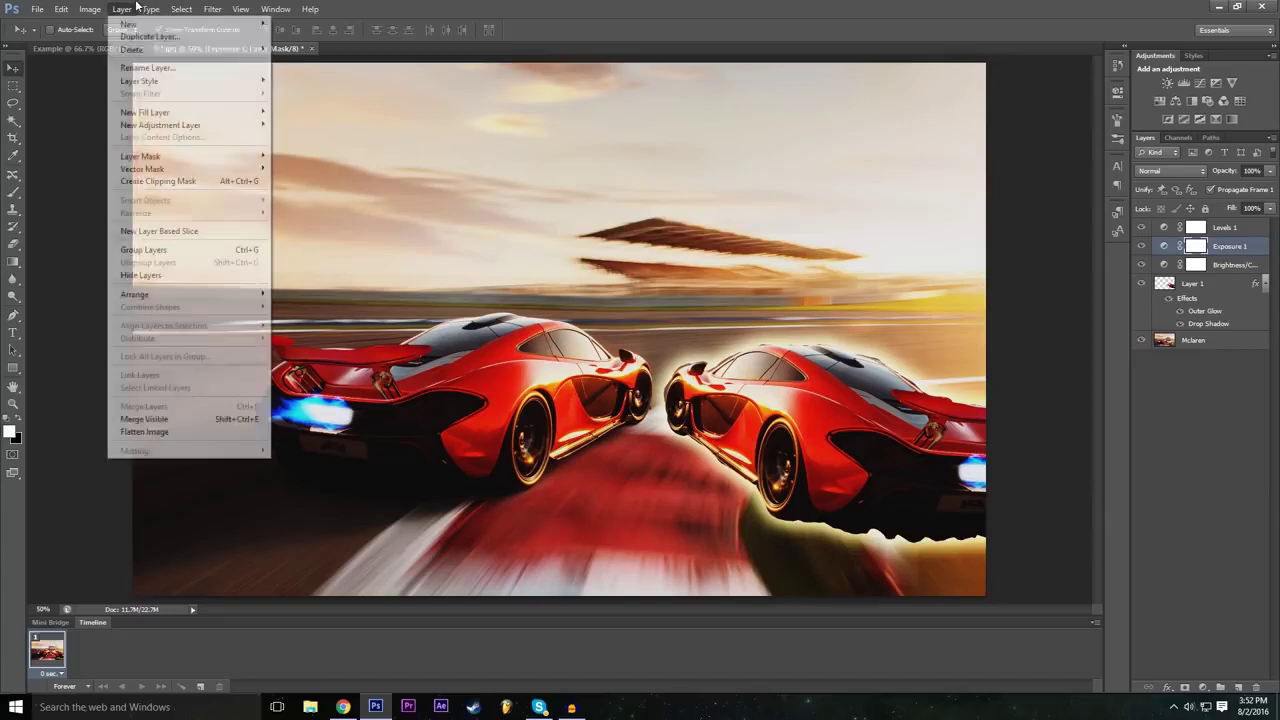
mouse_move(251, 127)
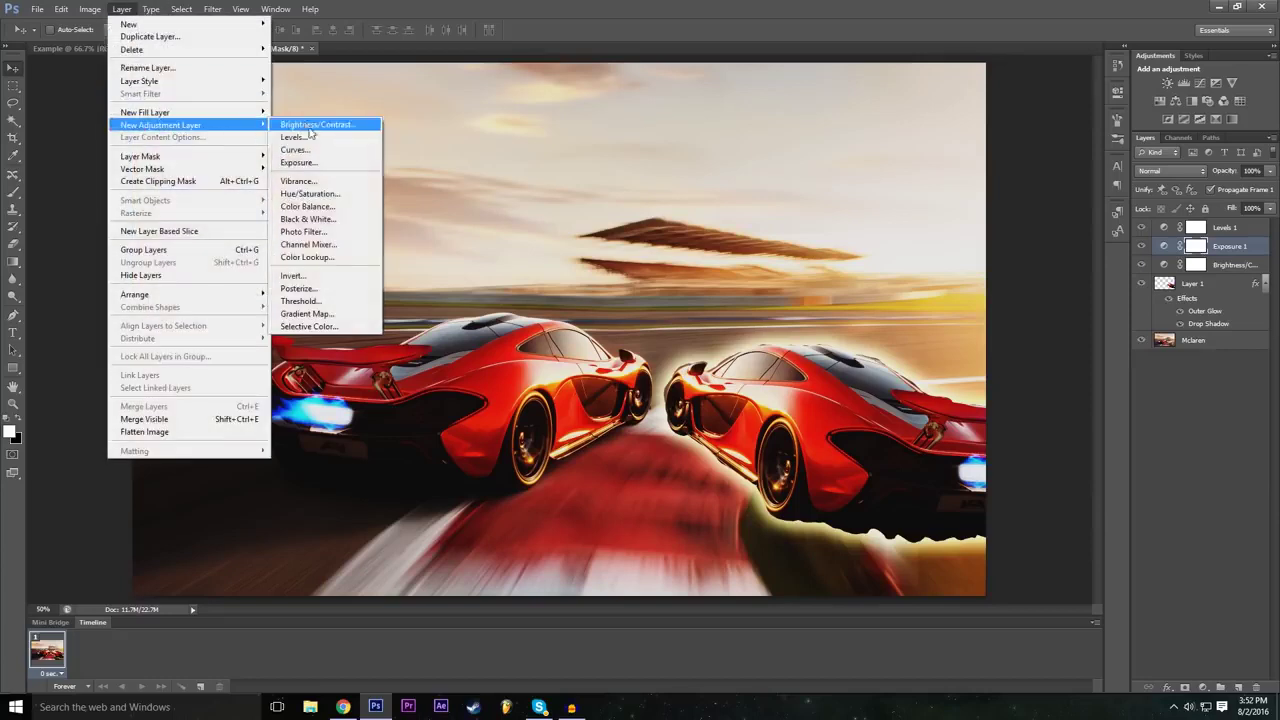
click(340, 257)
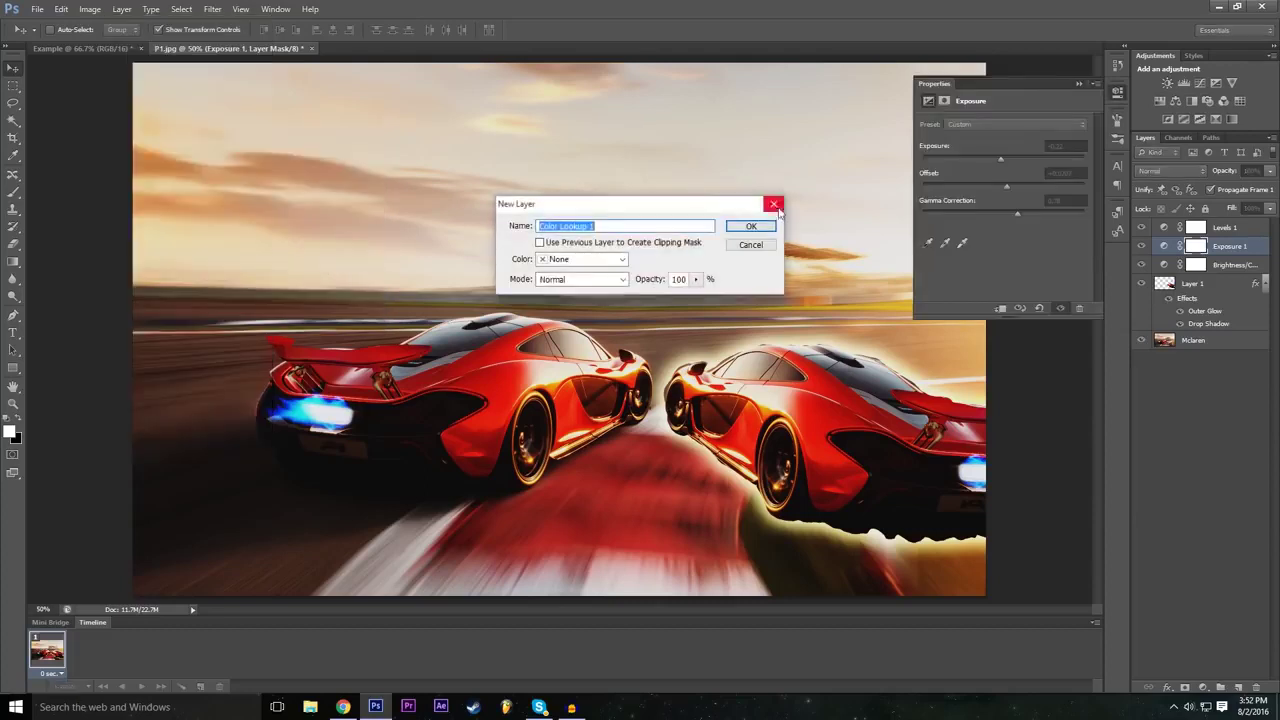
click(752, 226)
Compare the Gold-Crimson and Turquoise-Sepia abstract profiles for the Color Lookup adjustment, and apply Gold-Crimson.
click(1021, 127)
click(1021, 127)
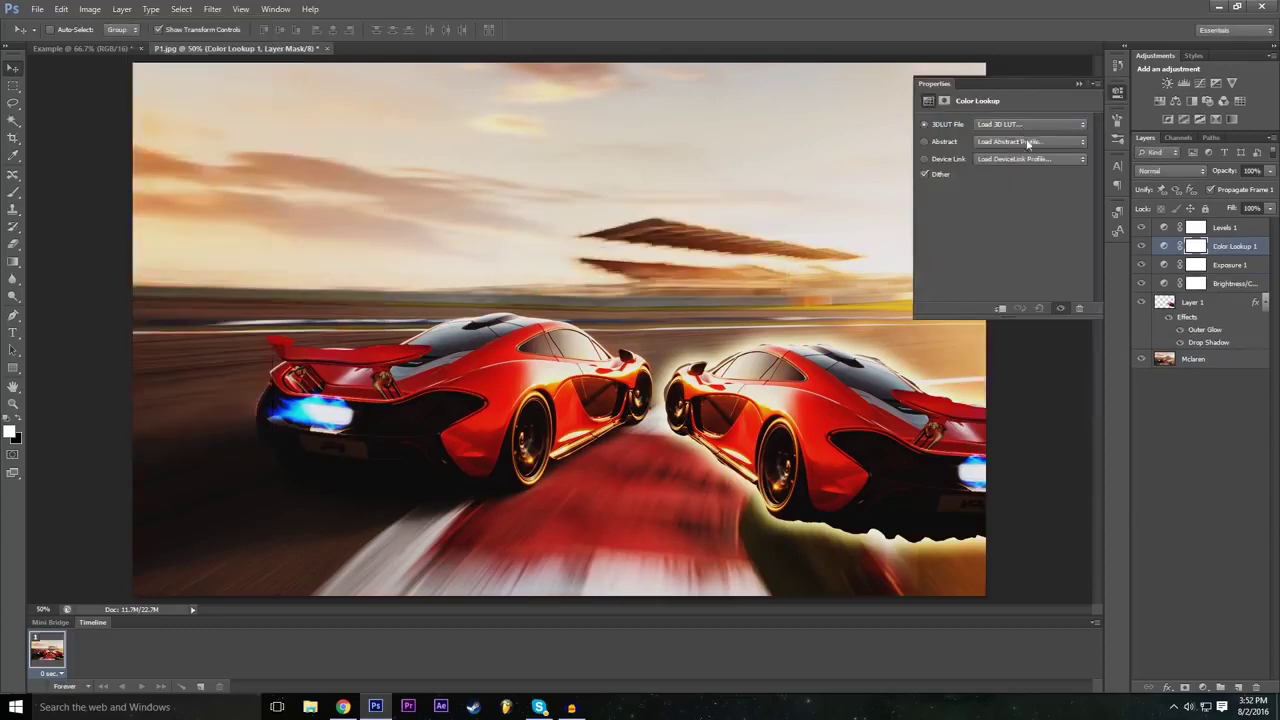
click(1029, 141)
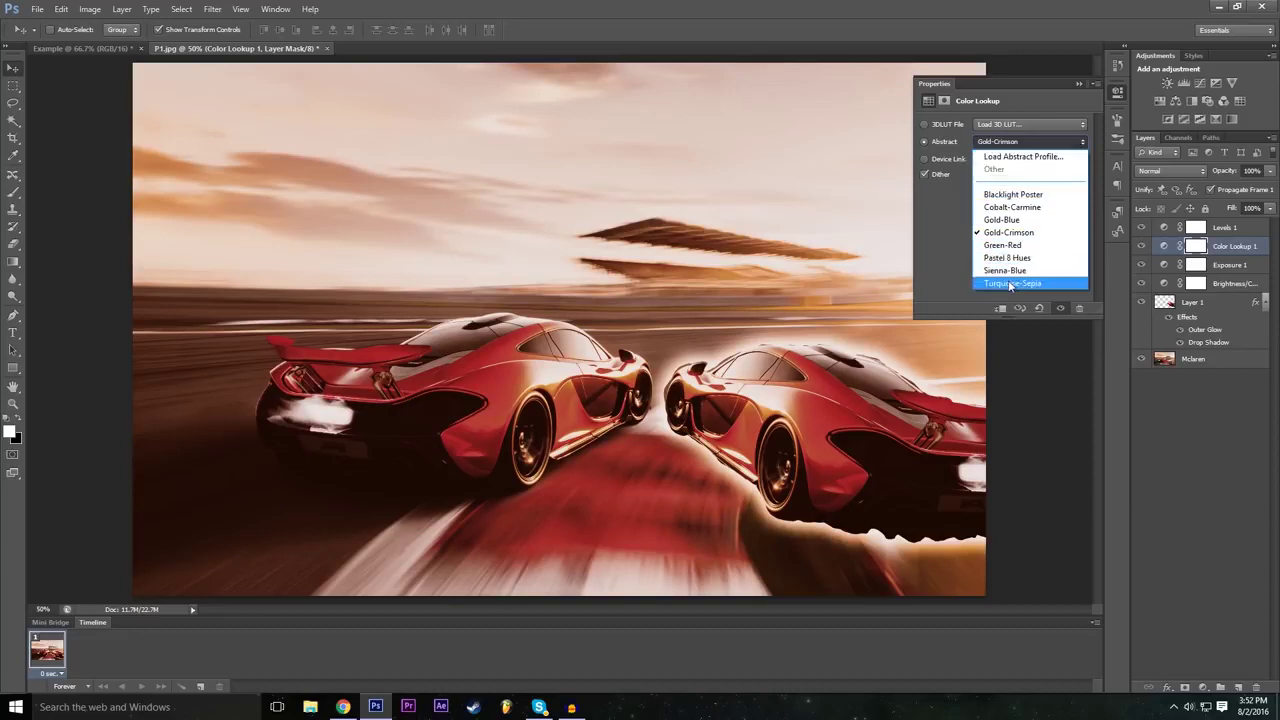
click(1011, 285)
click(1007, 142)
click(1008, 232)
click(1019, 143)
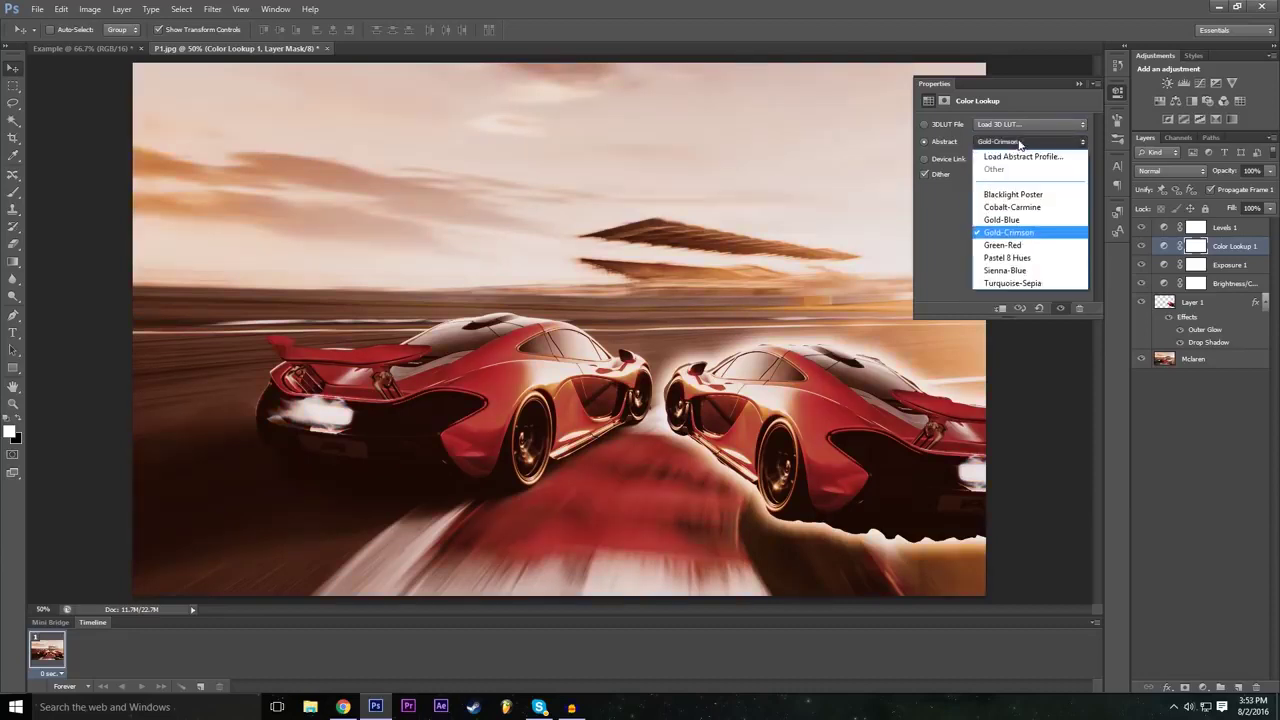
click(1018, 139)
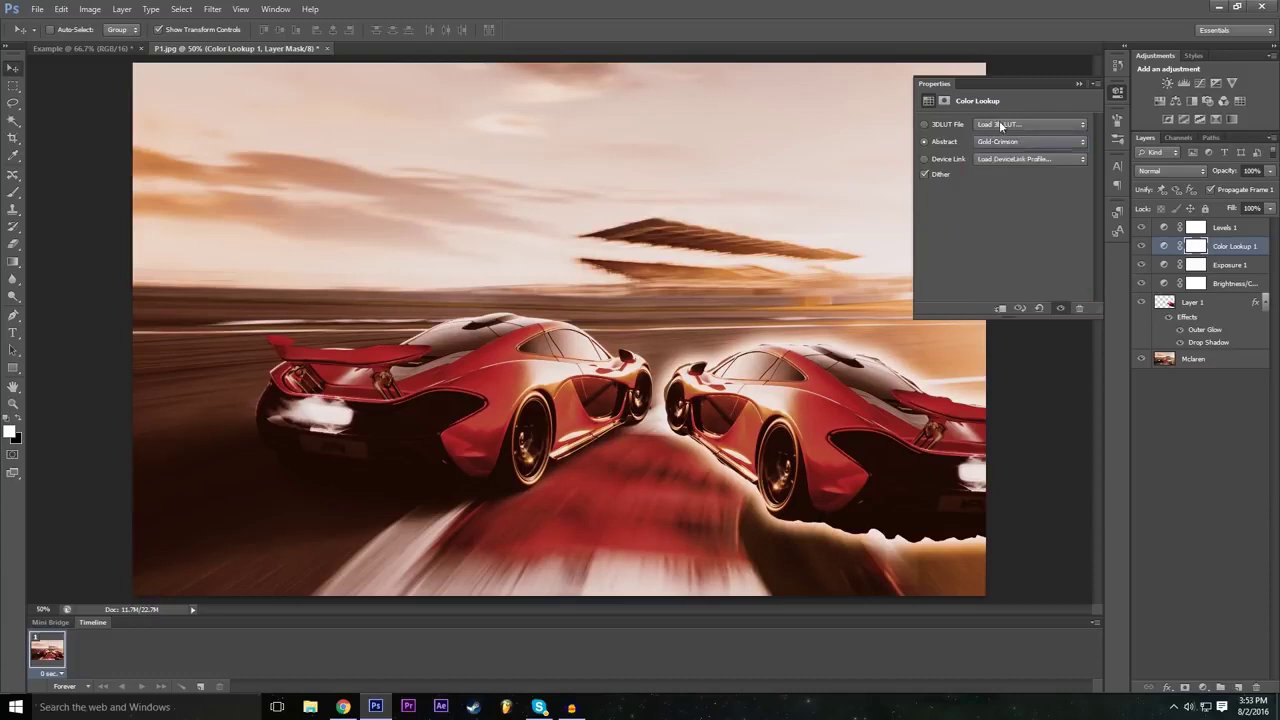
Try the filmstock_50.3dl, Moonlight.3DL and Candlelight.CUBE 3D LUT files on the Color Lookup adjustment.
click(1000, 126)
click(1018, 188)
click(1023, 123)
click(1012, 291)
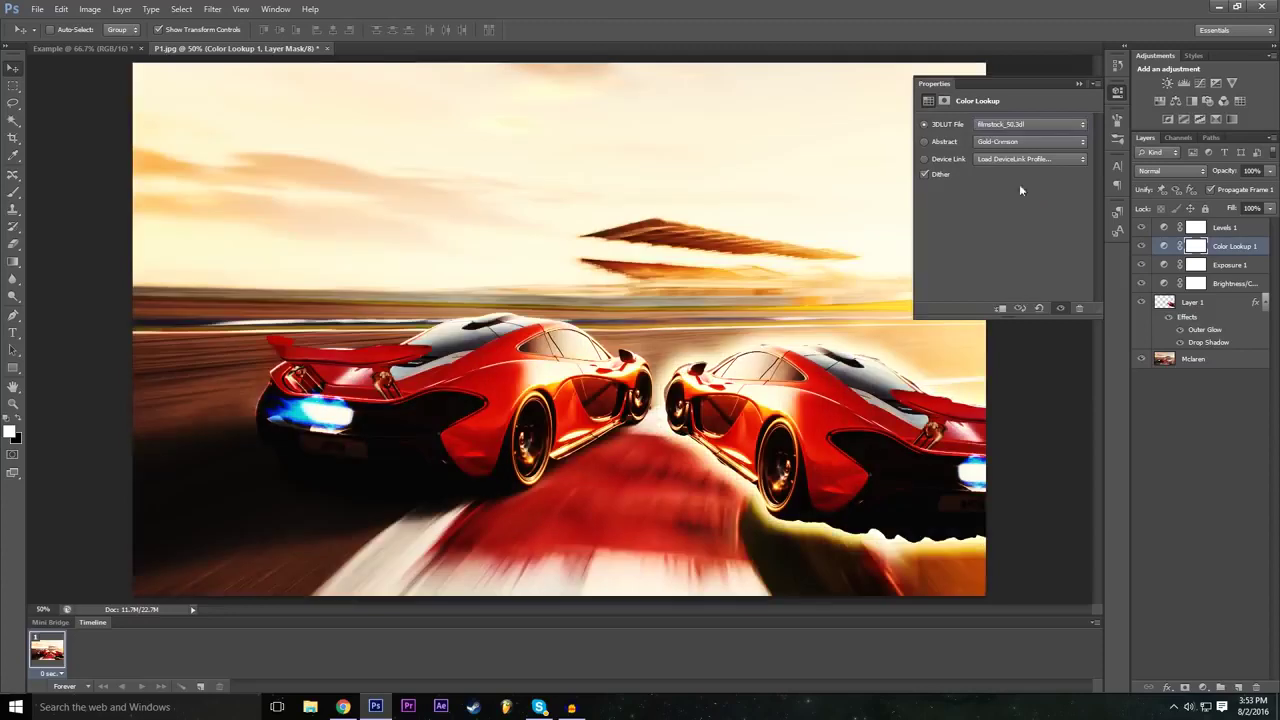
click(1014, 126)
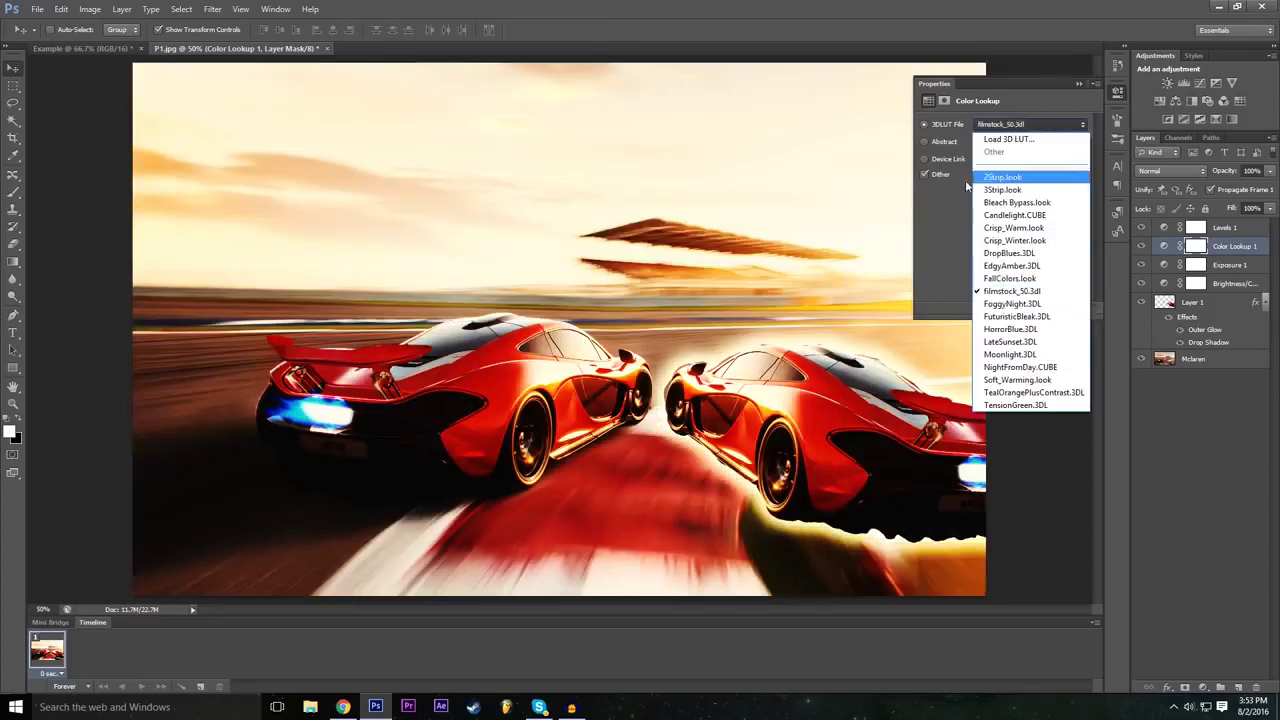
click(1010, 354)
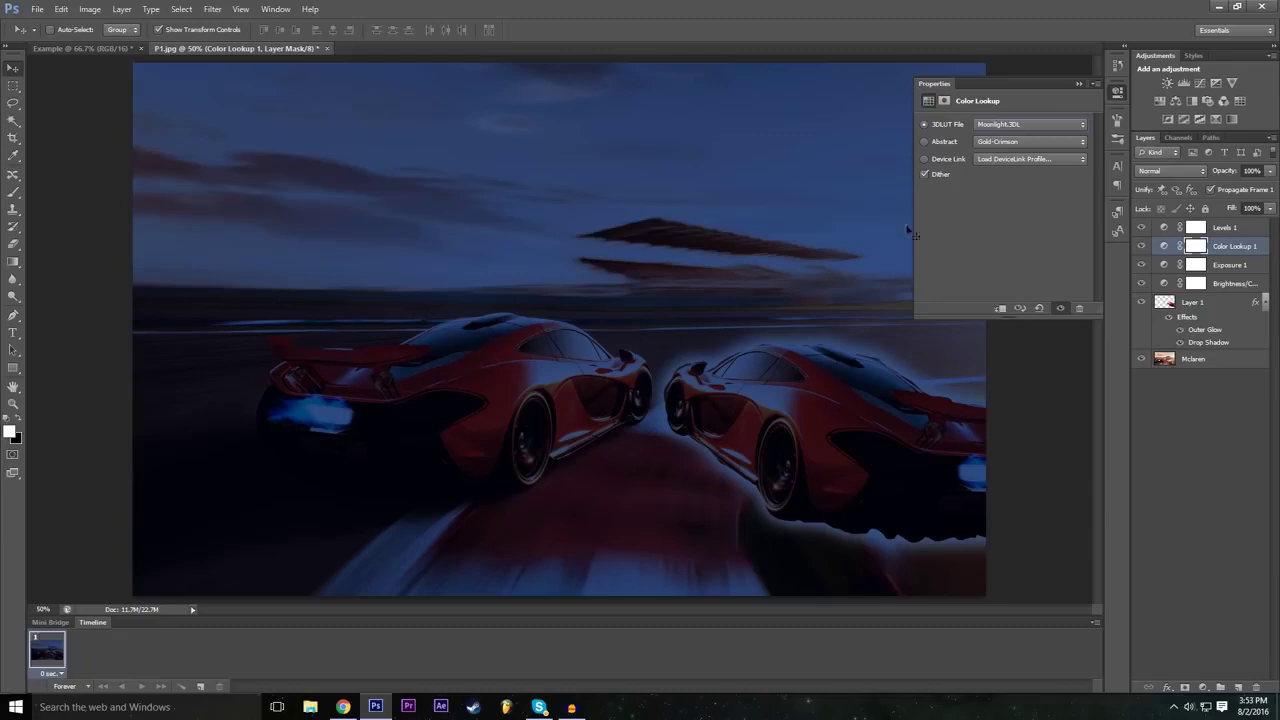
click(995, 124)
click(1010, 209)
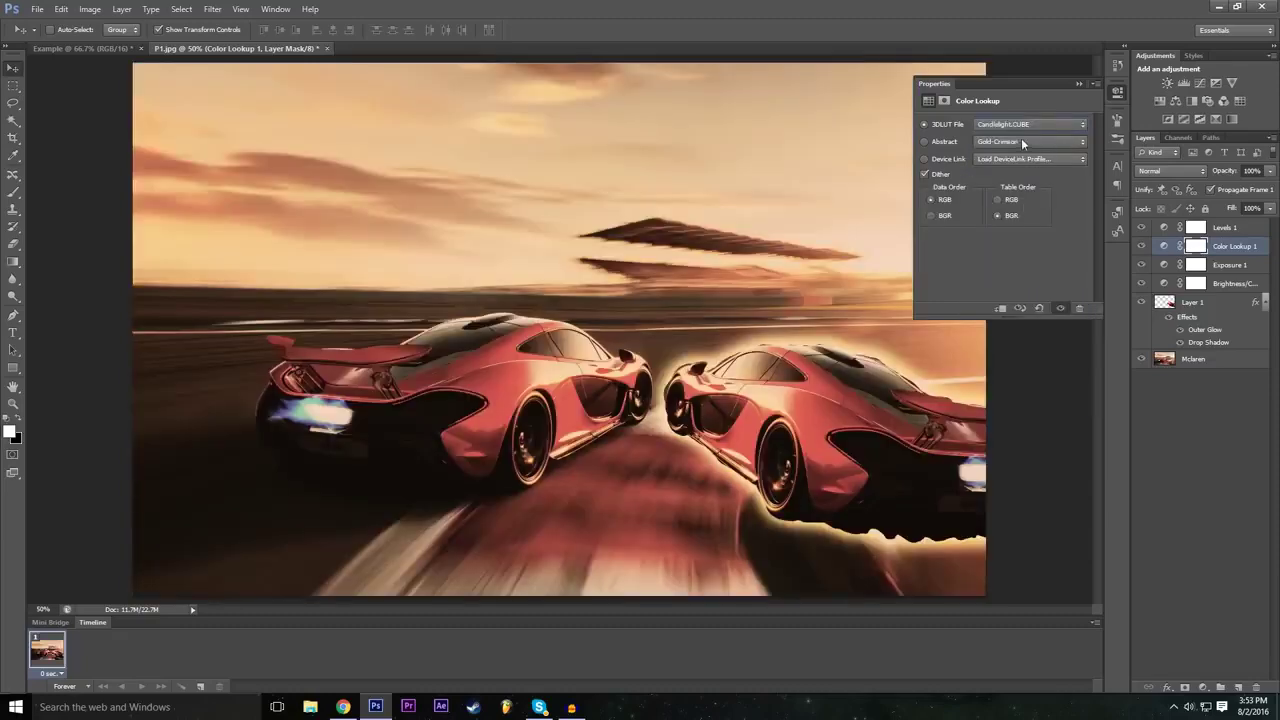
click(1018, 127)
click(1018, 129)
click(1018, 127)
click(1017, 130)
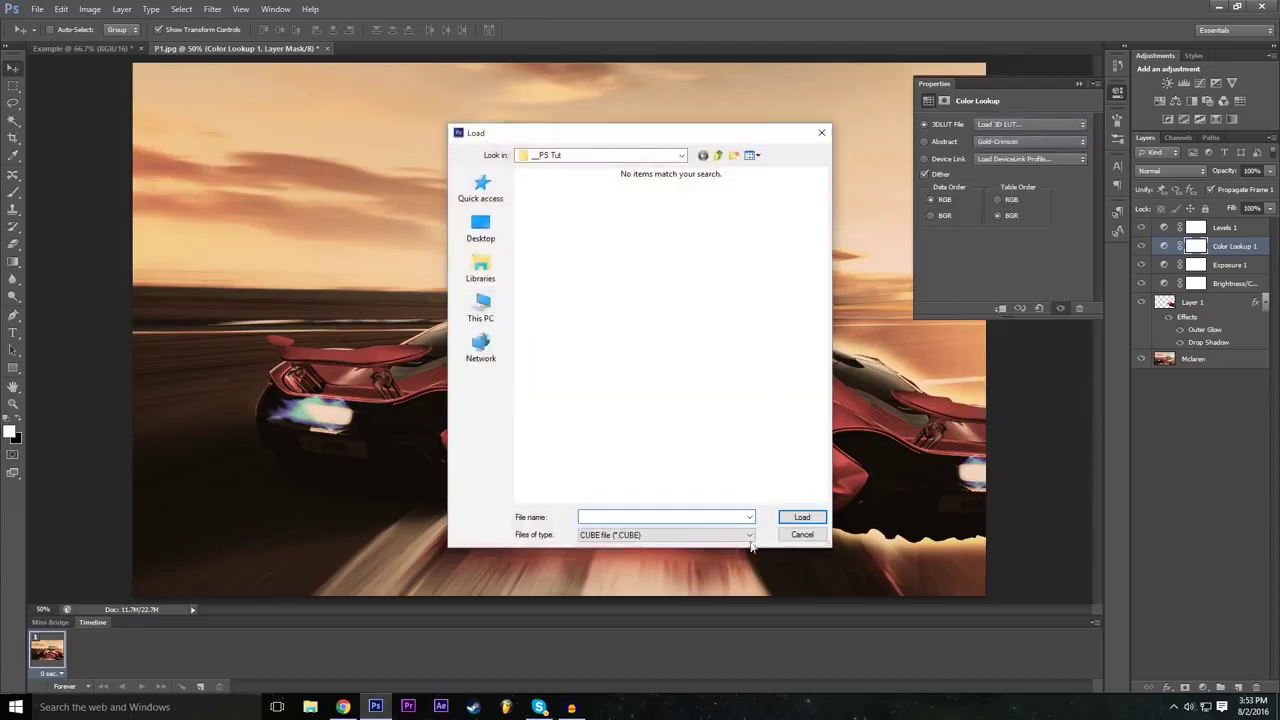
click(797, 536)
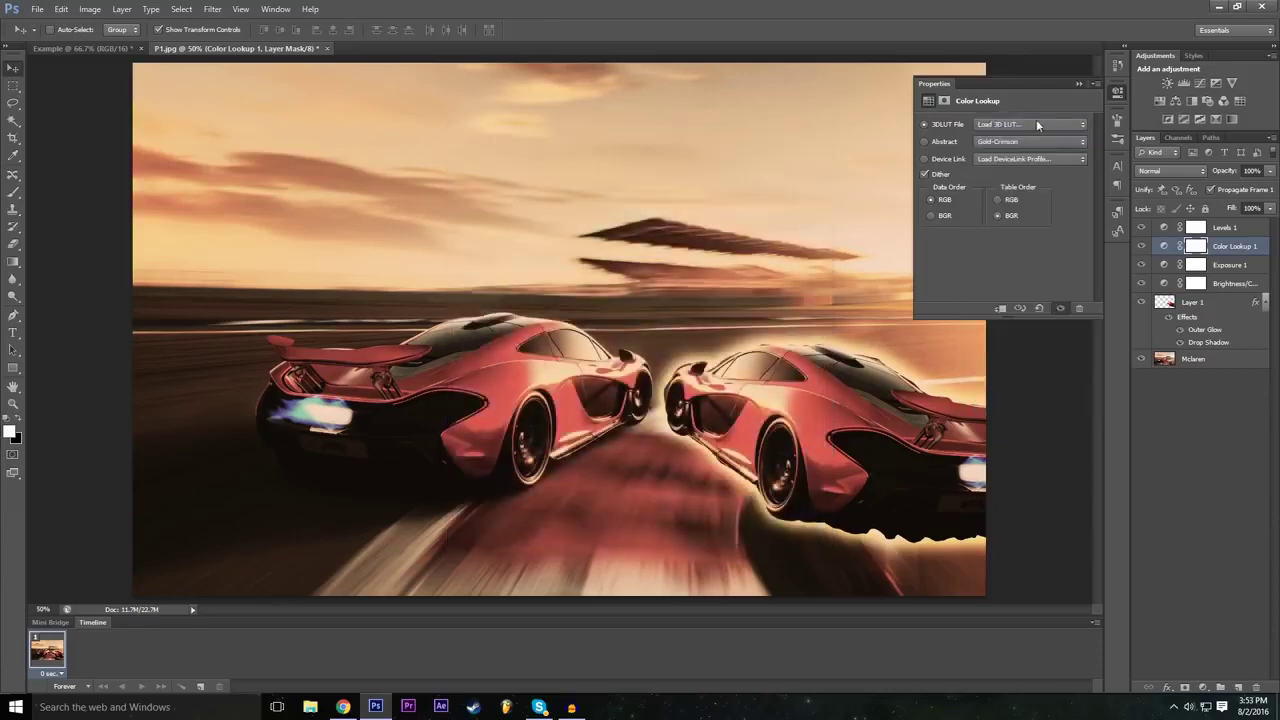
Try the 2Strip.look 3D LUT and the Green-Red, Sienna-Blue and Turquoise-Sepia abstract profiles on the Color Lookup adjustment.
click(1034, 124)
click(1022, 174)
click(1007, 141)
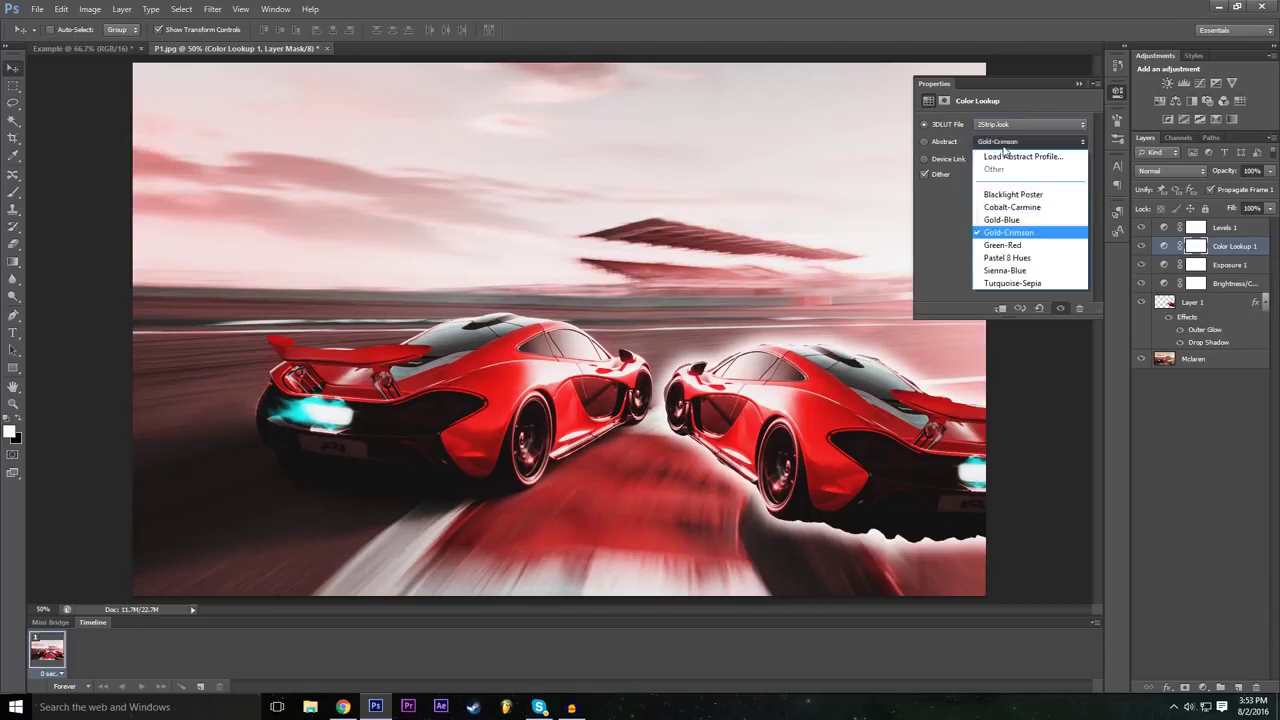
click(1007, 141)
click(1007, 141)
click(1008, 246)
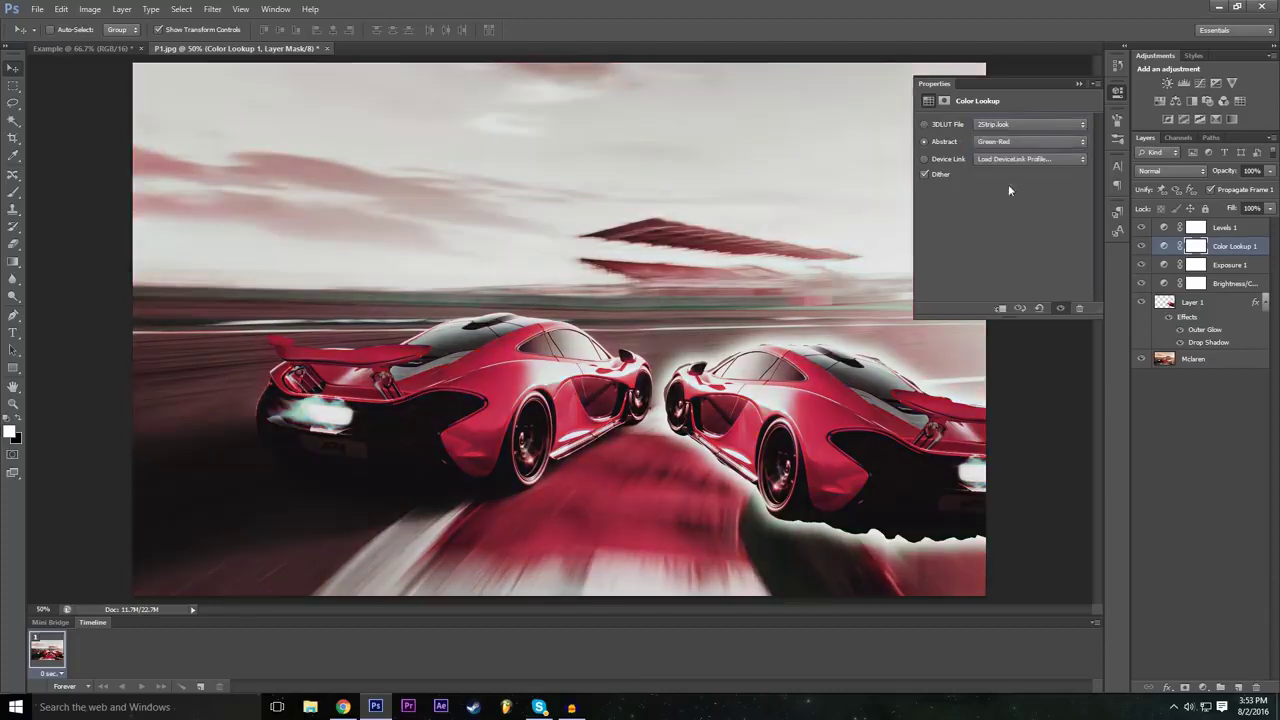
click(1007, 141)
click(1020, 271)
click(1019, 143)
click(1015, 284)
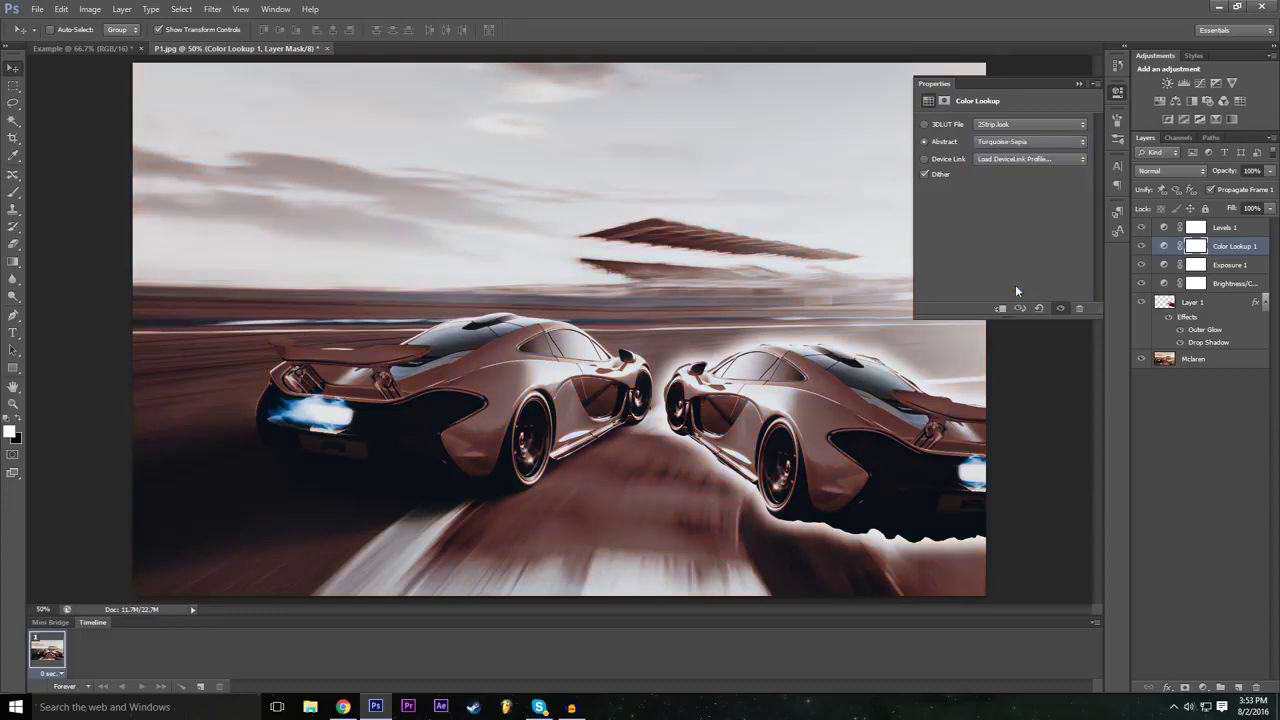
Try the Blacklight Poster, Gold-Blue and Cobalt-Carmine abstract profiles on the Color Lookup adjustment.
click(1015, 142)
click(1000, 158)
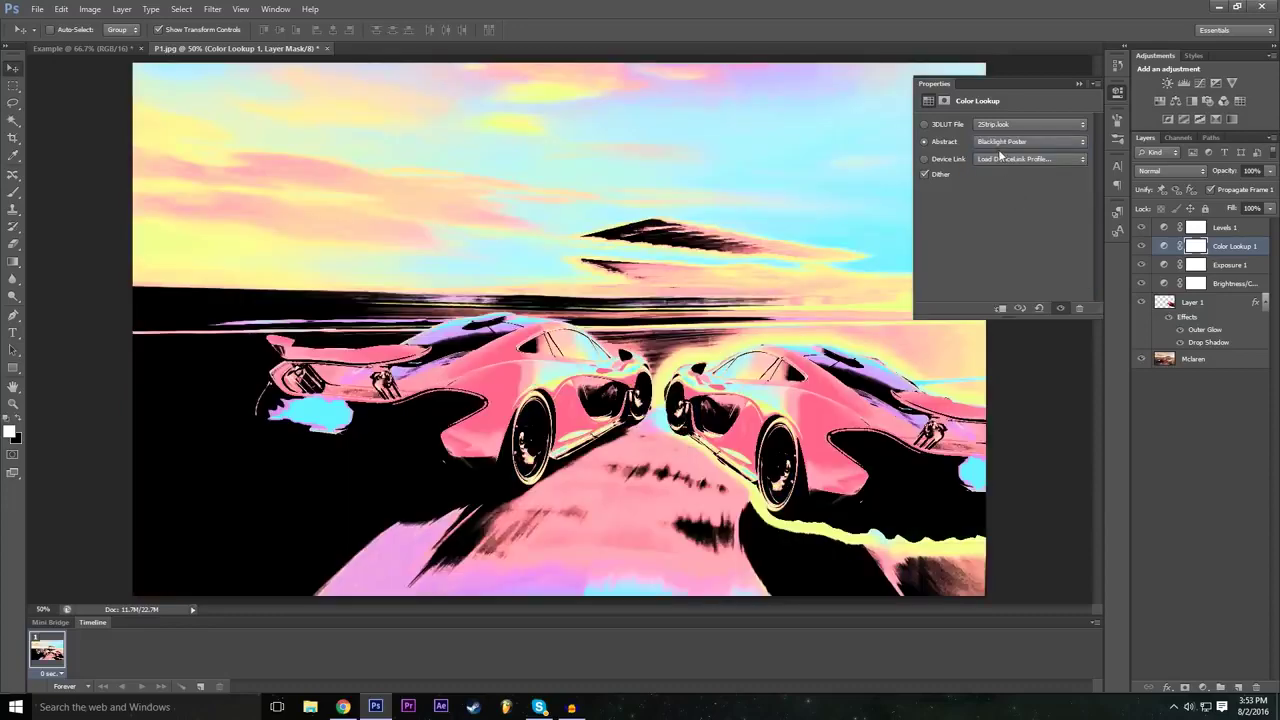
click(1000, 142)
click(1005, 211)
click(1014, 144)
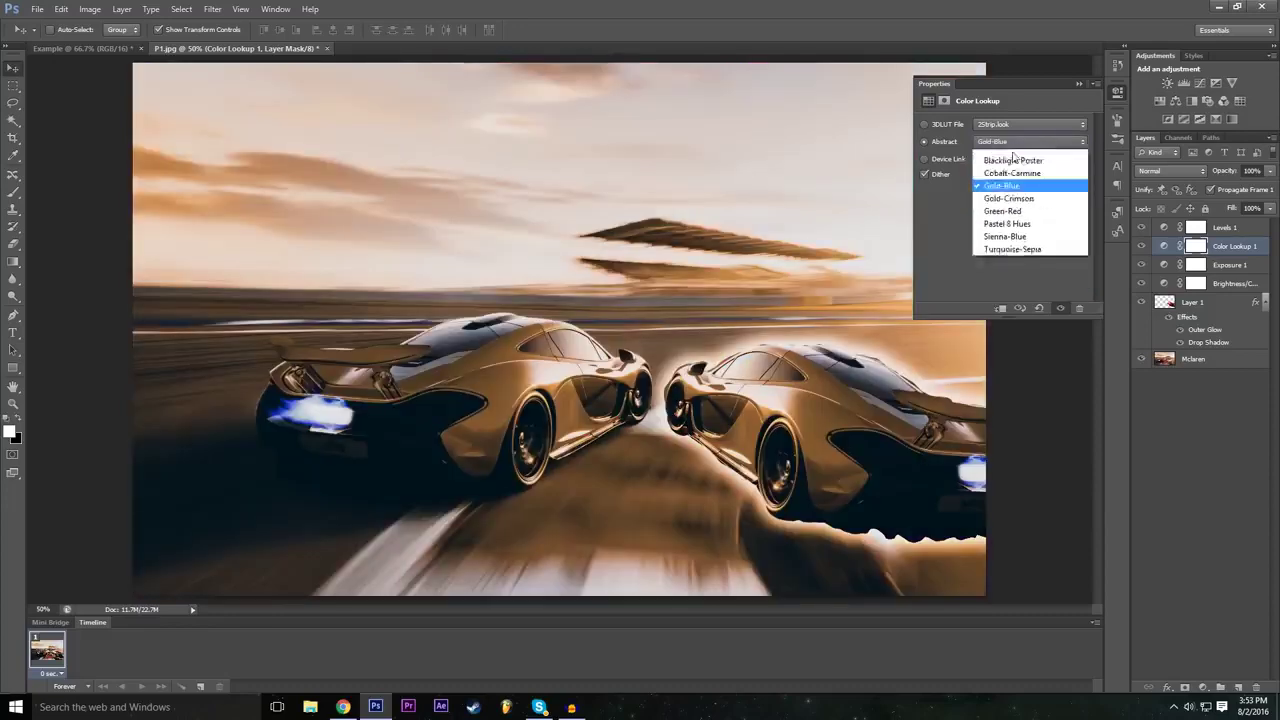
click(1013, 194)
click(1015, 144)
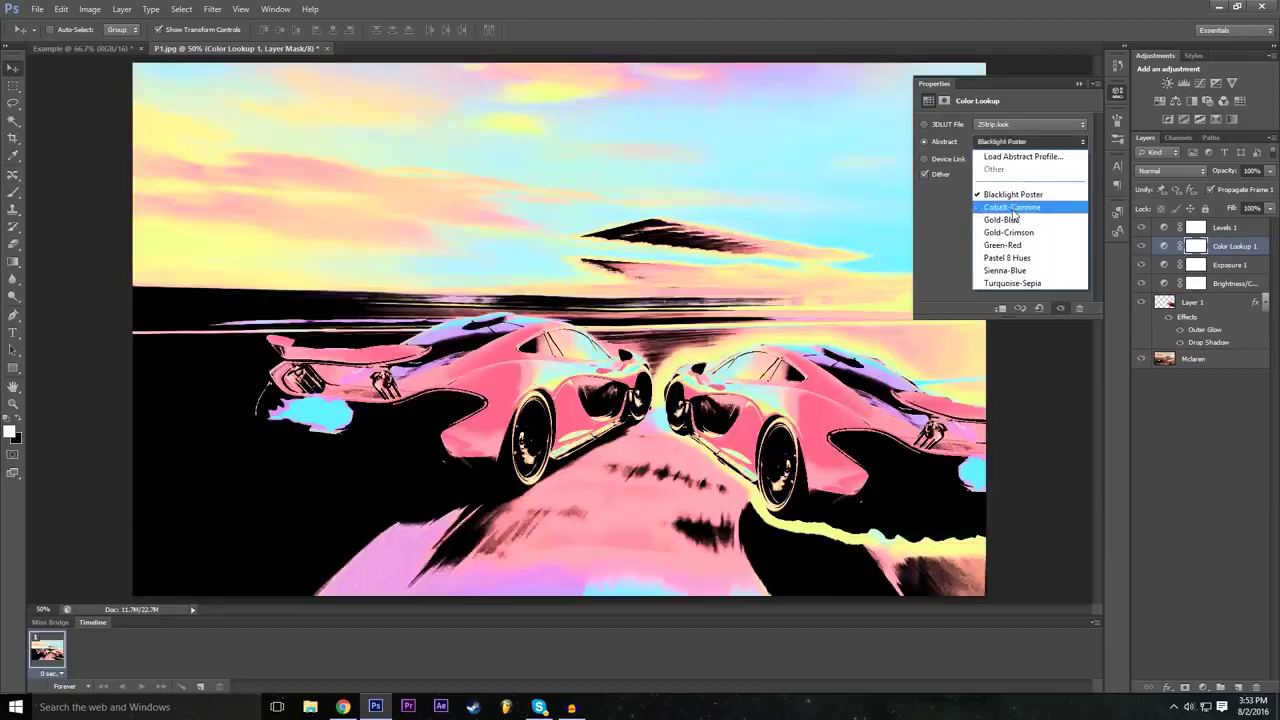
click(1013, 207)
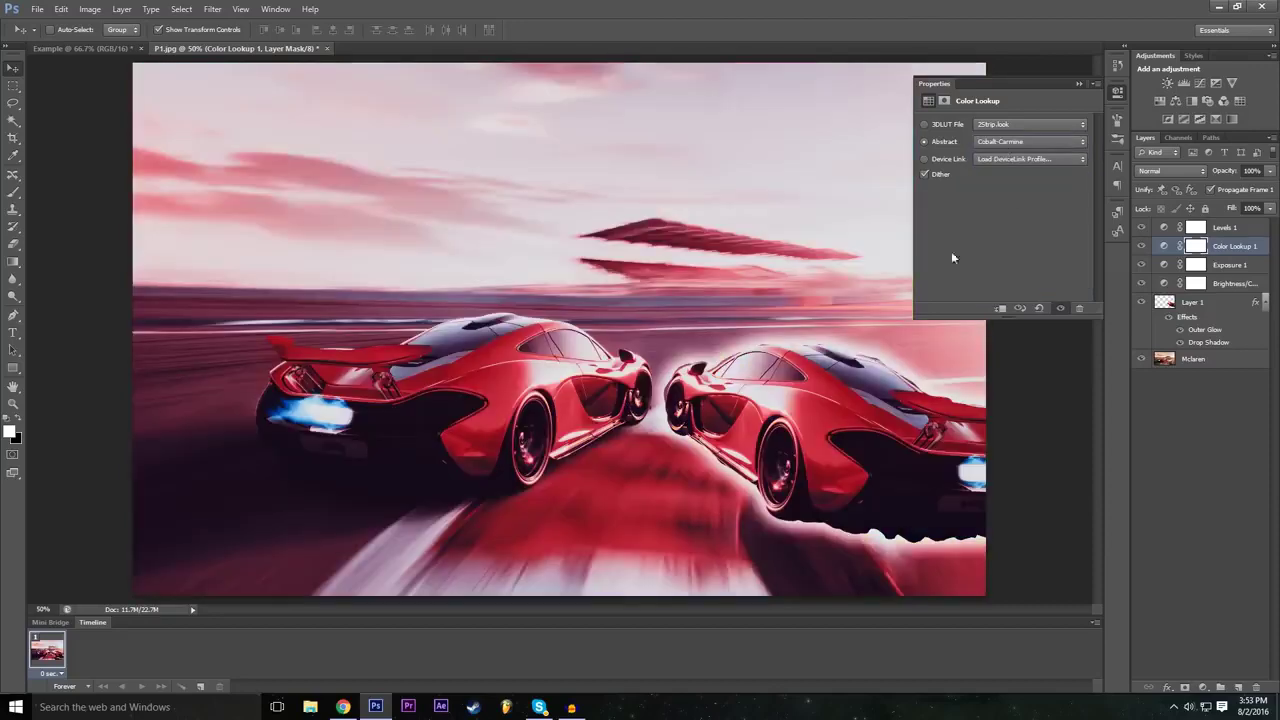
Apply the DropBlues.3DL 3D LUT to the Color Lookup adjustment, collapse its properties, and toggle the layer's visibility to compare.
click(1020, 124)
click(1020, 258)
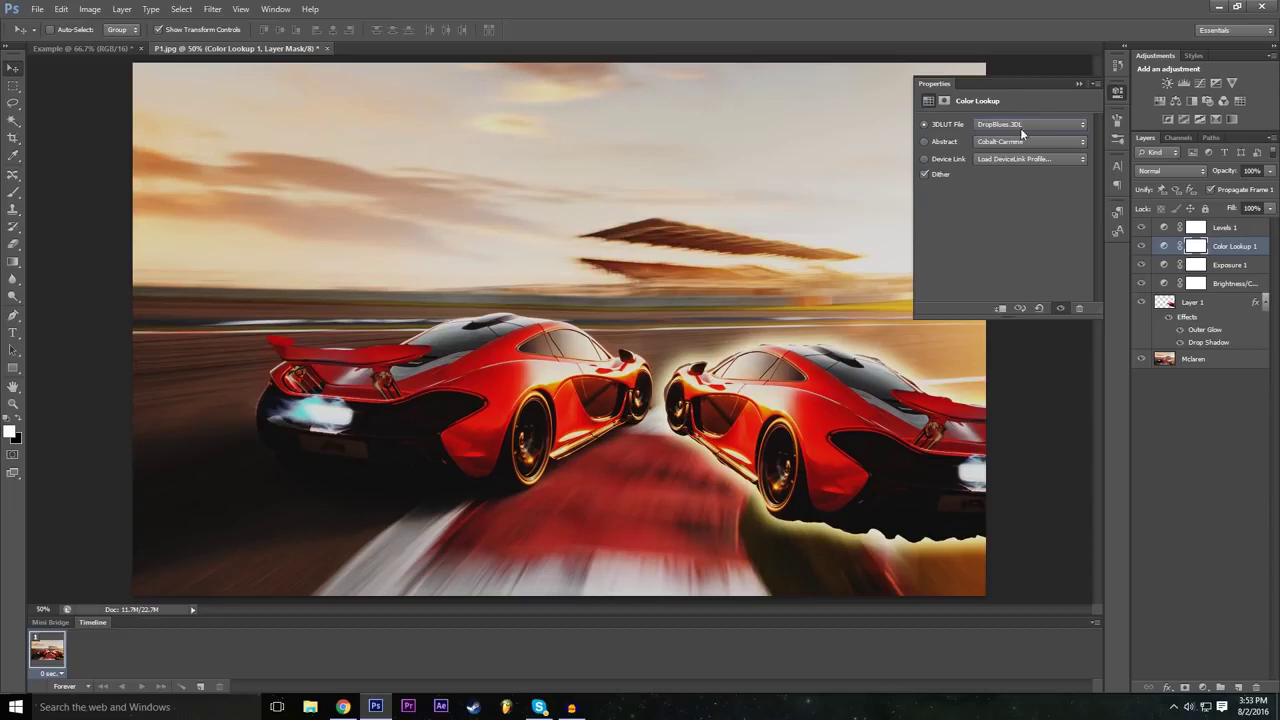
click(1080, 84)
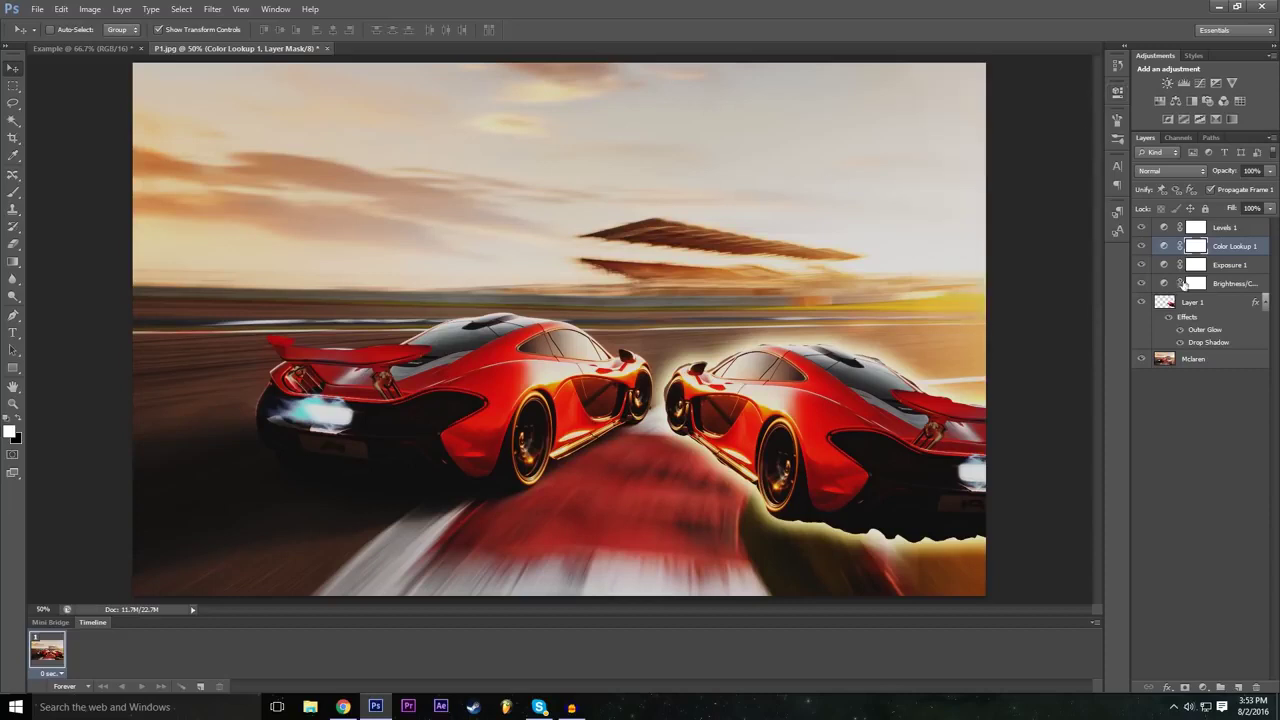
click(1141, 246)
click(1141, 246)
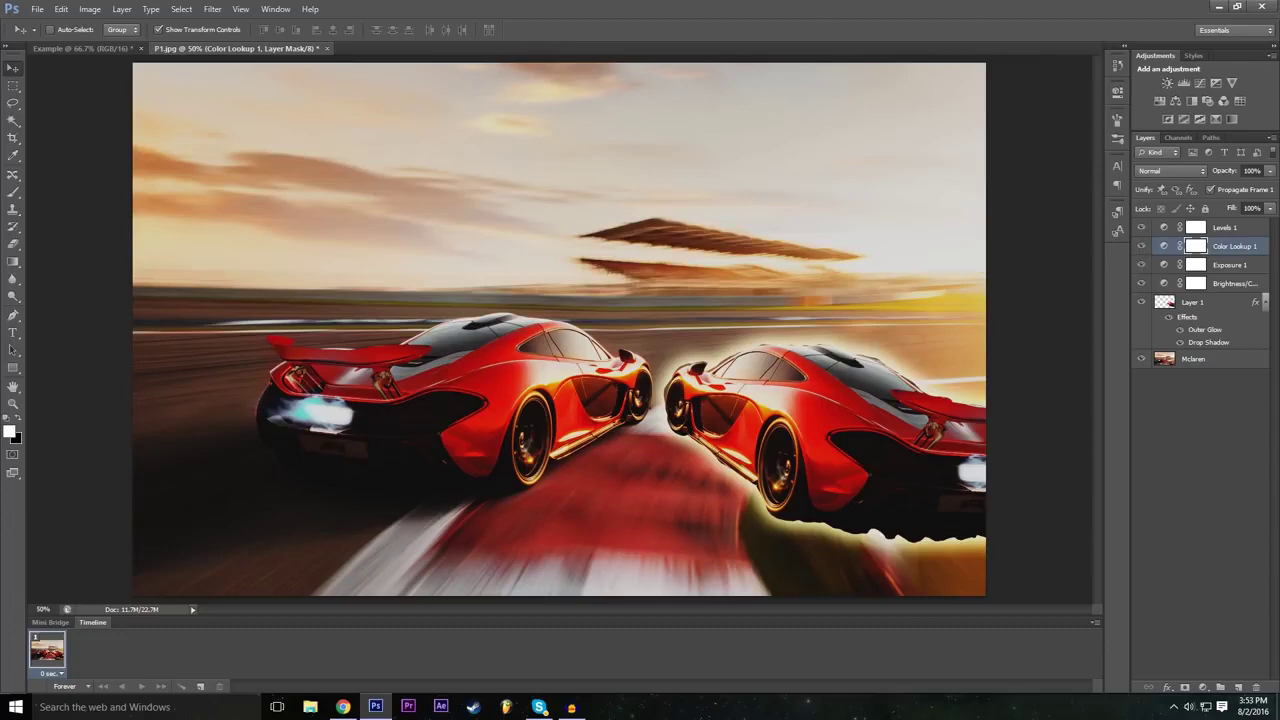
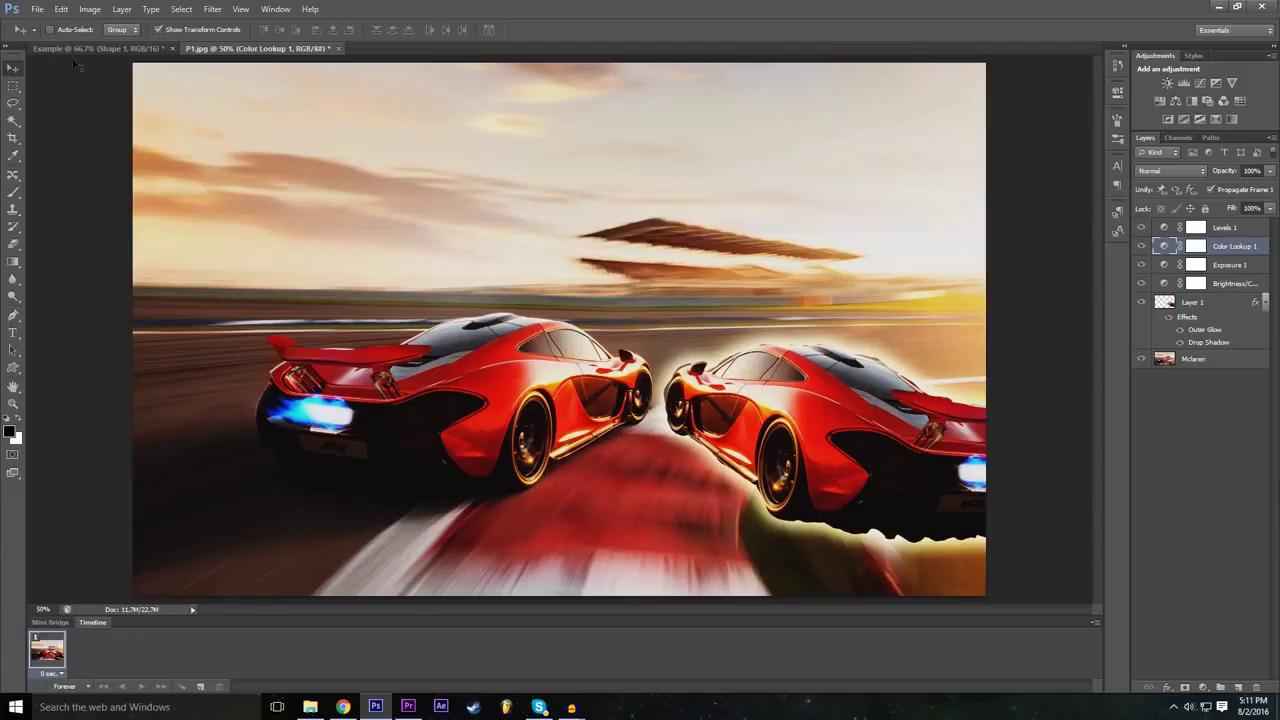
Add the text "Example" above the Color Lookup layer with the Type tool and move it across the sky above the cars.
click(13, 333)
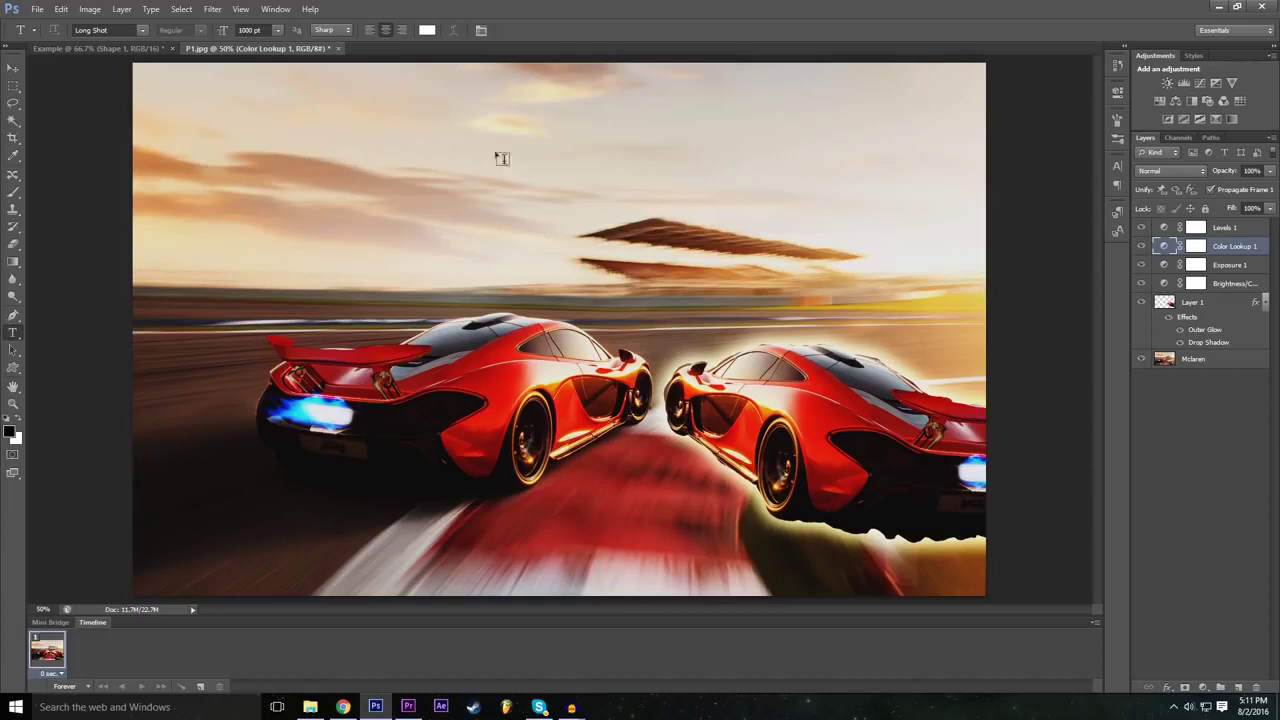
click(205, 134)
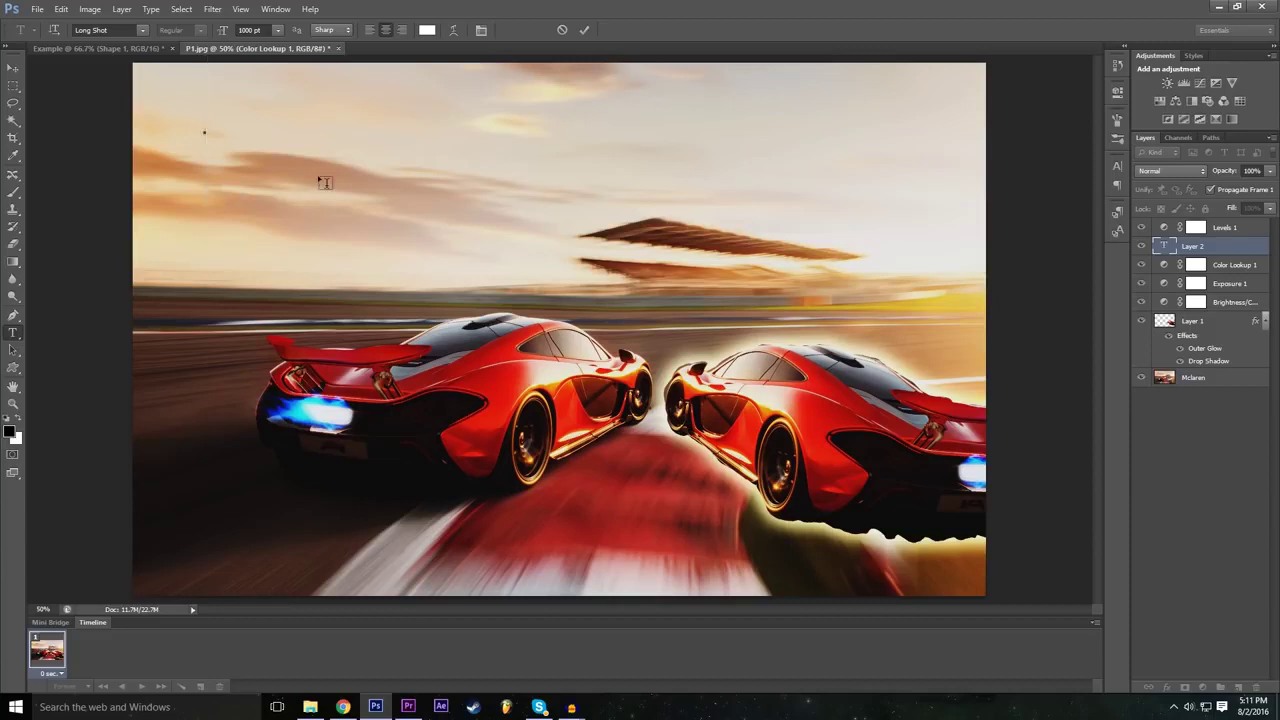
text(Chan)
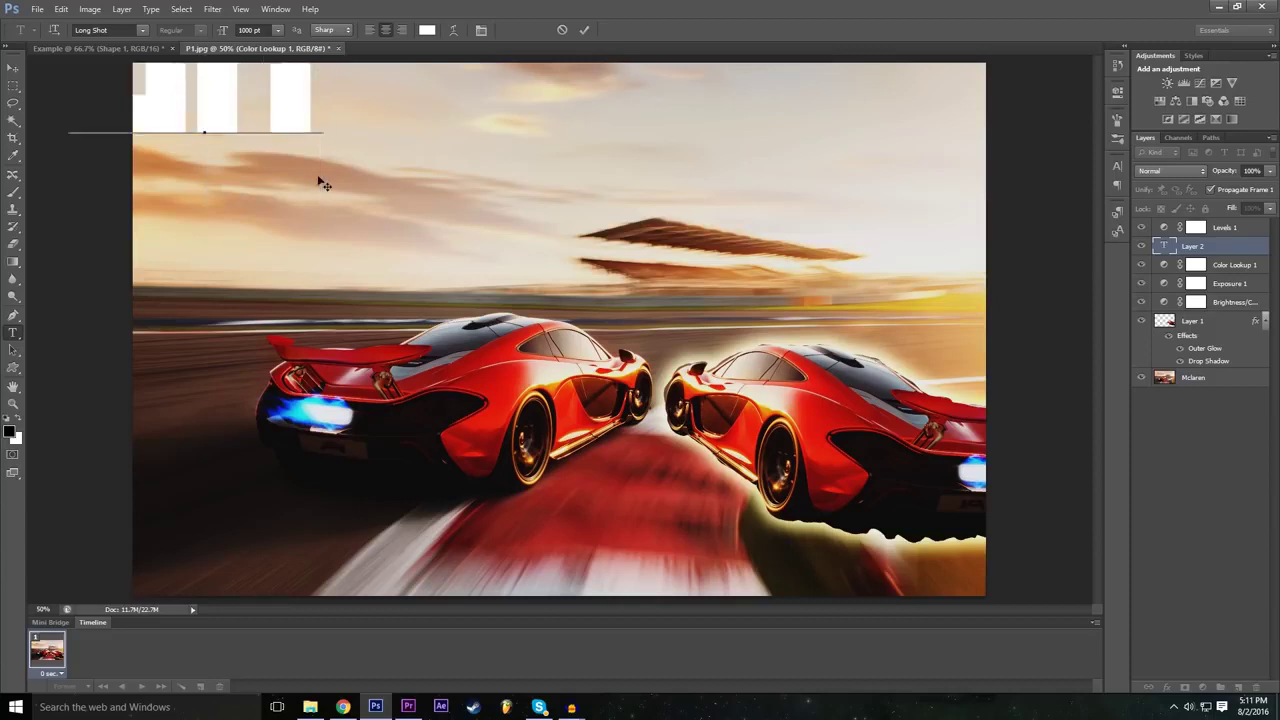
text(ple)
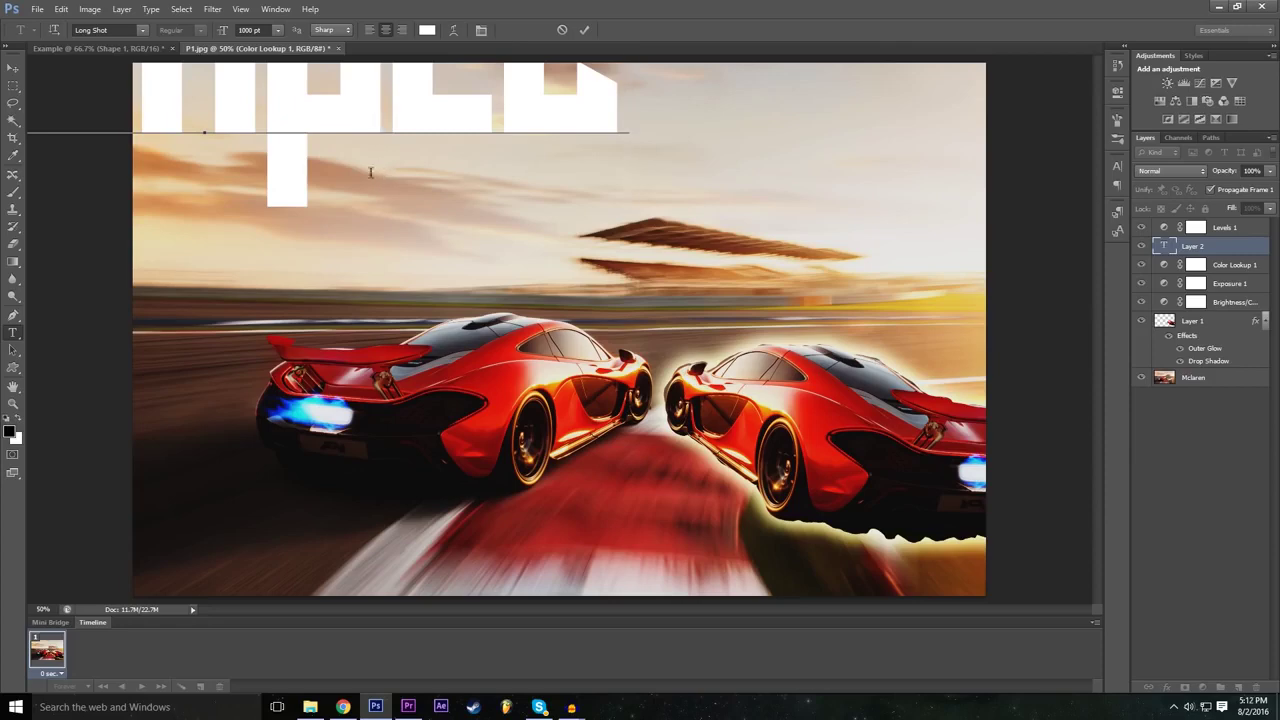
drag(331, 268, 509, 407)
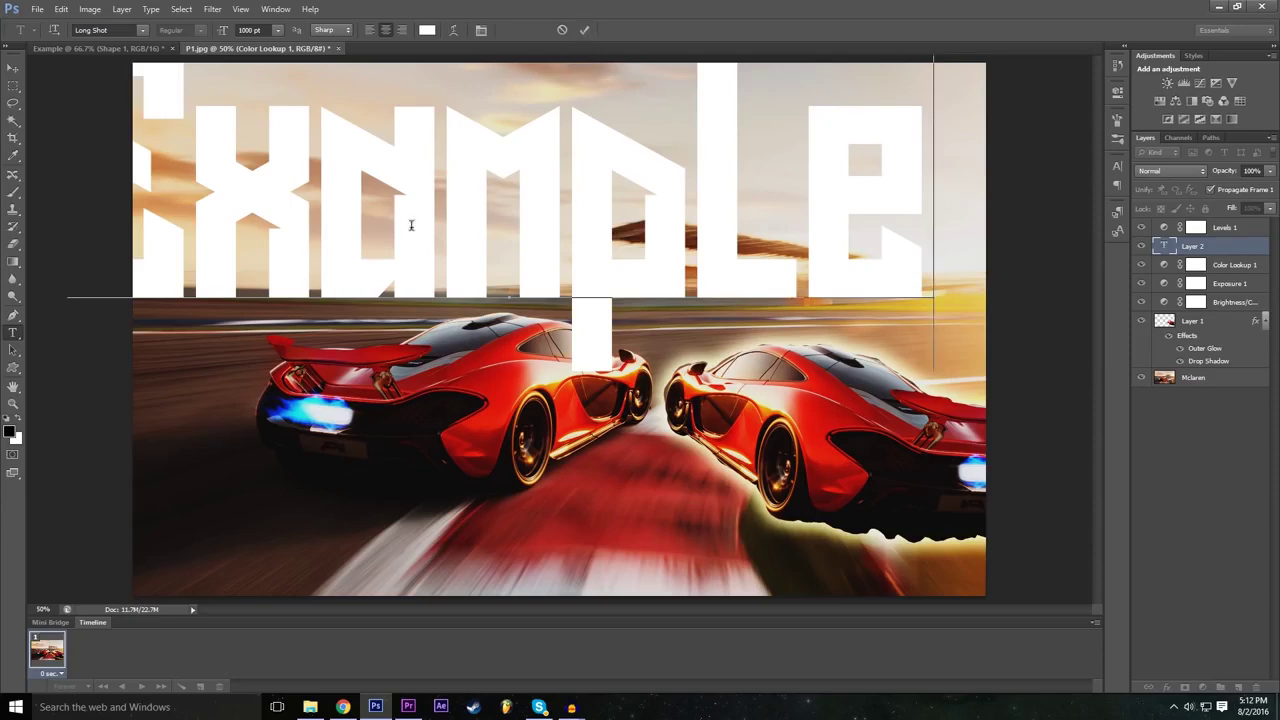
drag(352, 414, 404, 422)
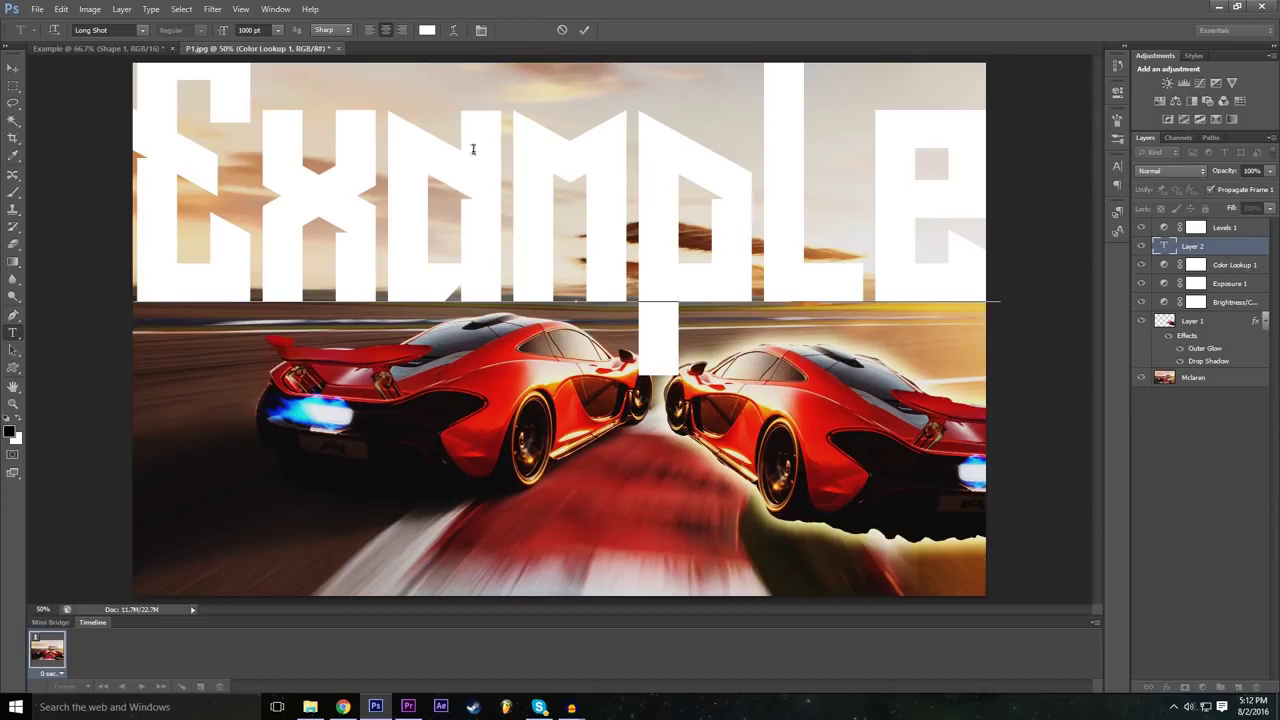
Select the whole word "Example" and change its font to Nexa Bold.
double_click(548, 220)
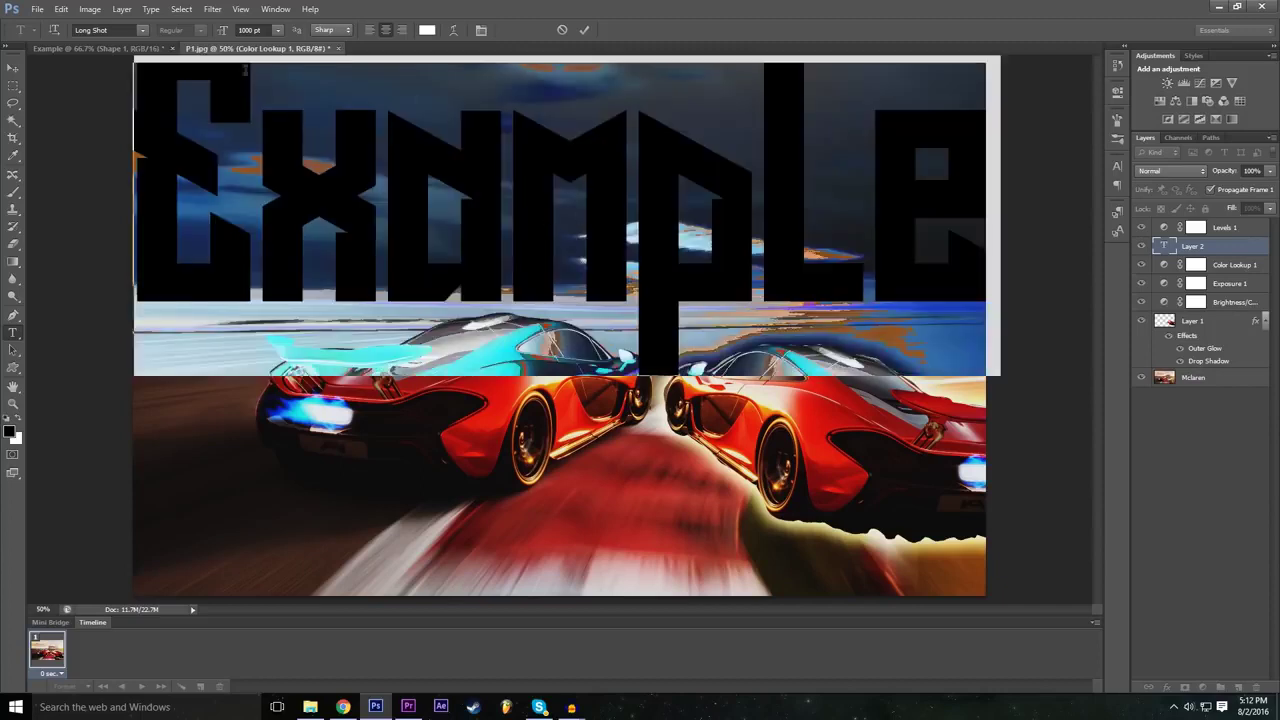
double_click(248, 30)
click(142, 30)
scroll(175, 313, down, 10)
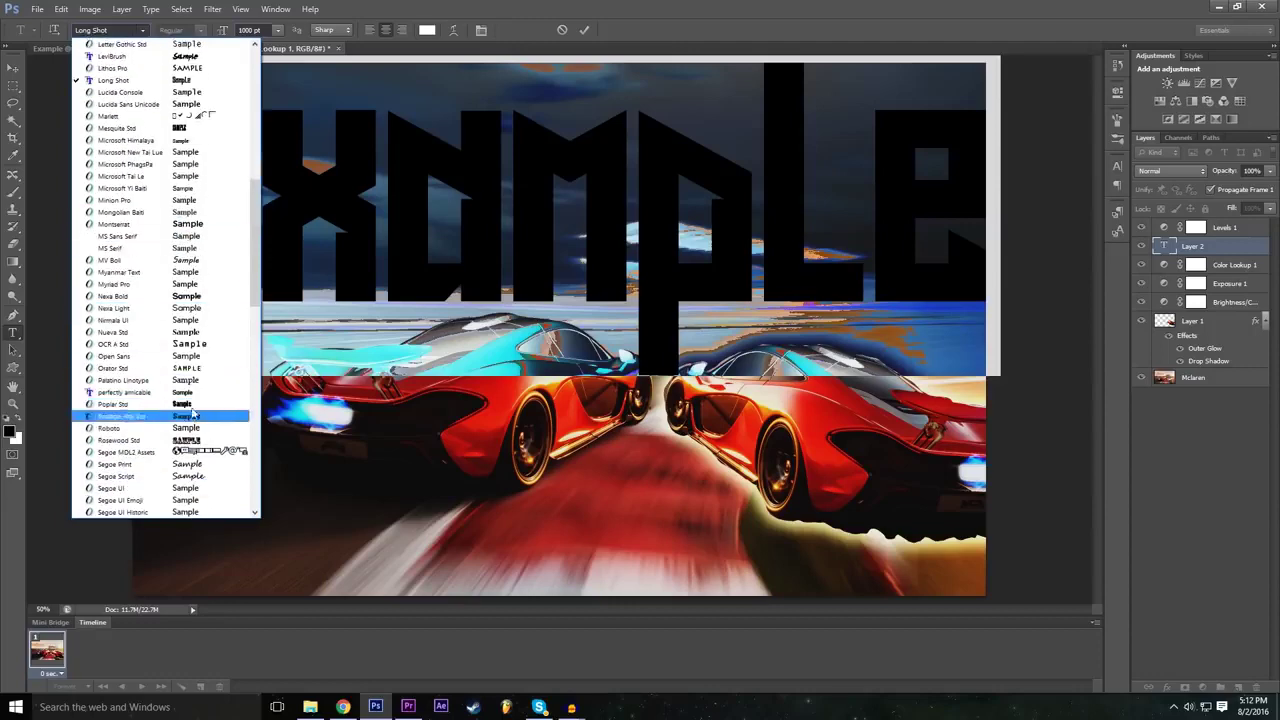
click(180, 178)
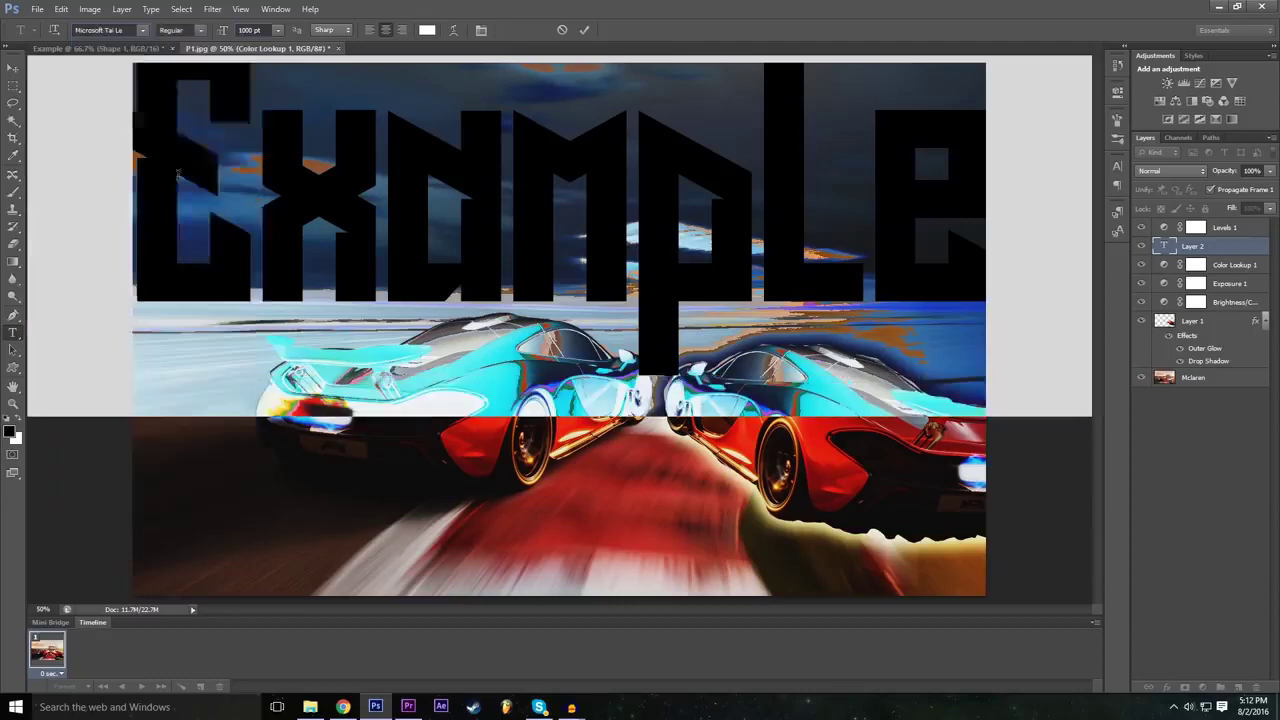
click(145, 33)
scroll(175, 210, up, 2)
click(196, 314)
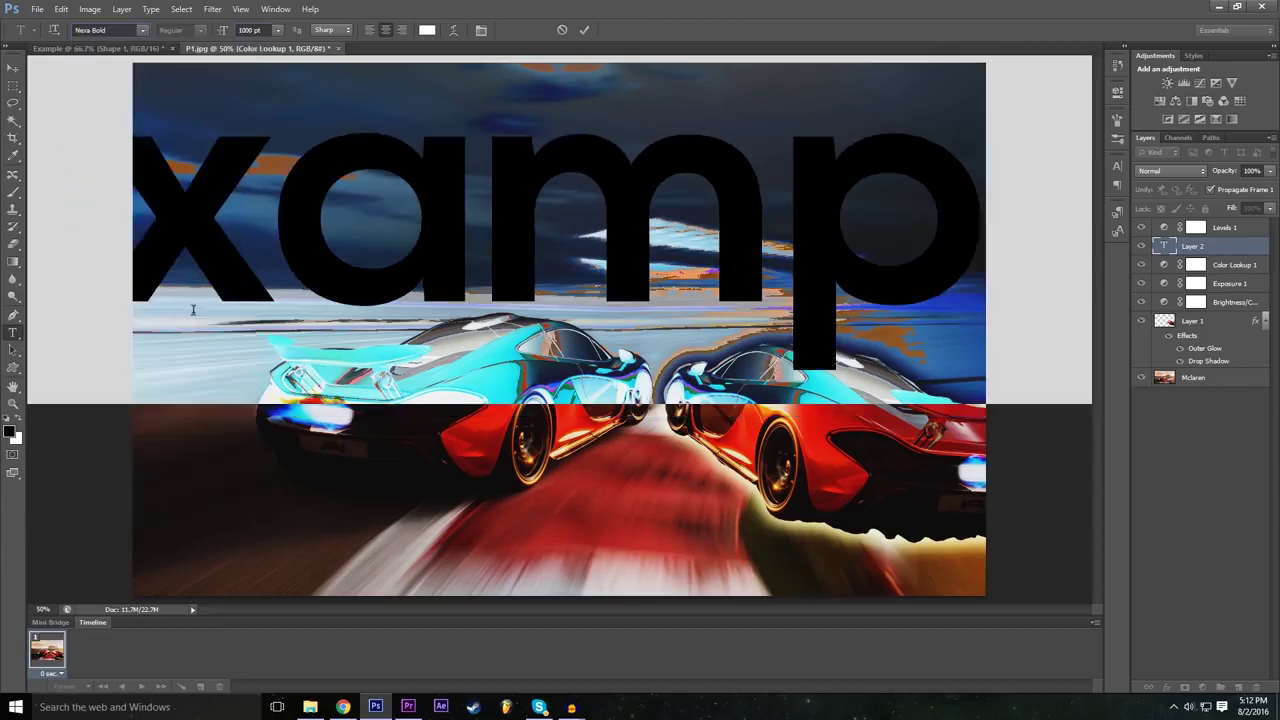
Set the font size of the selected "Example" text to the 72 pt preset.
click(243, 30)
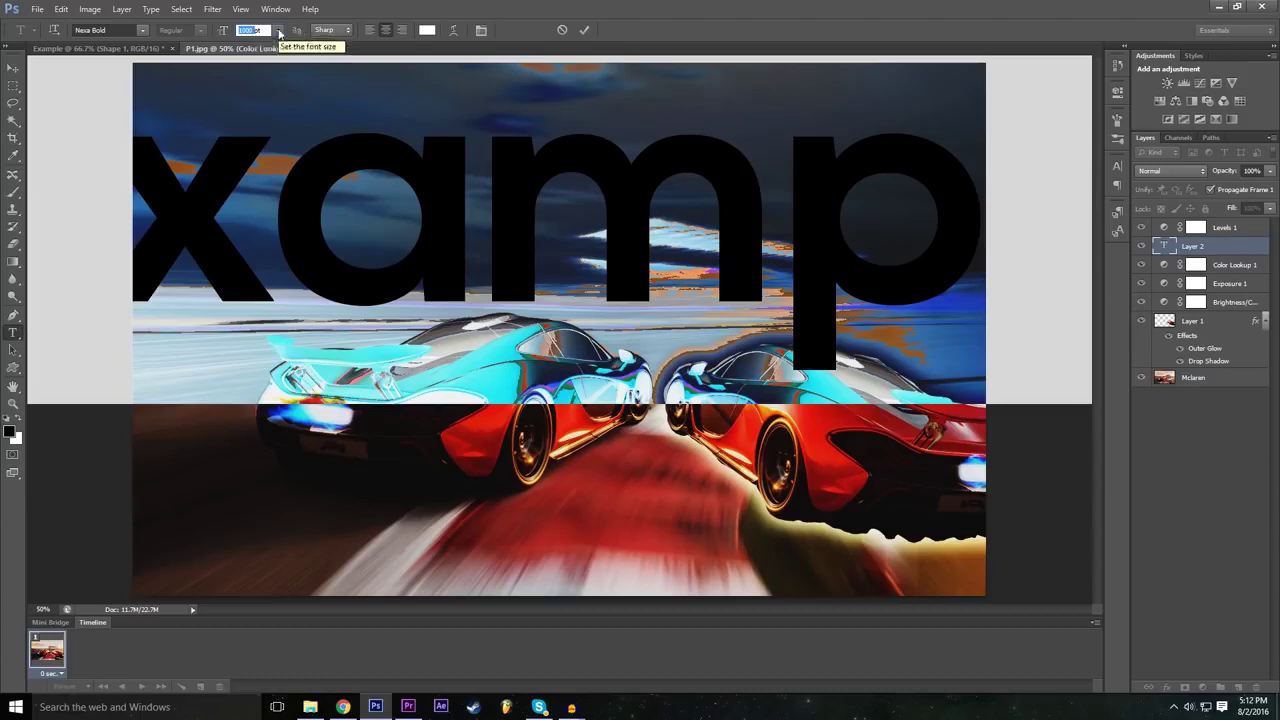
click(278, 30)
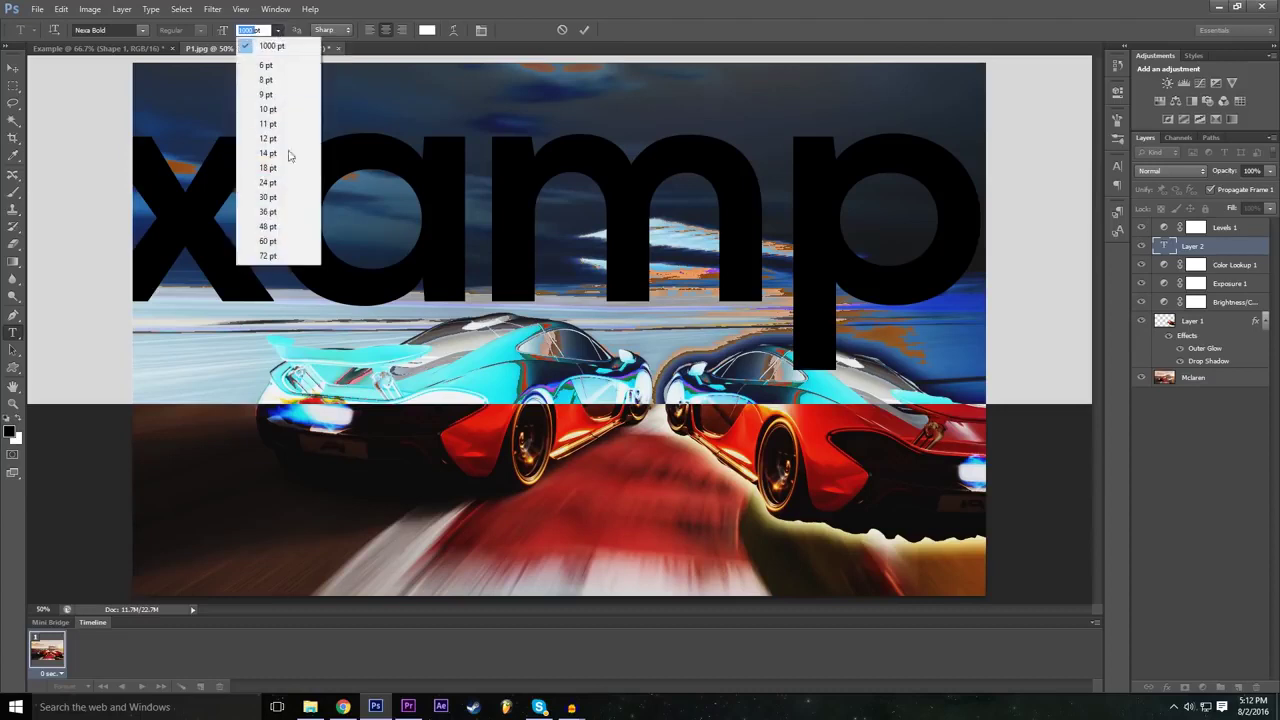
click(268, 256)
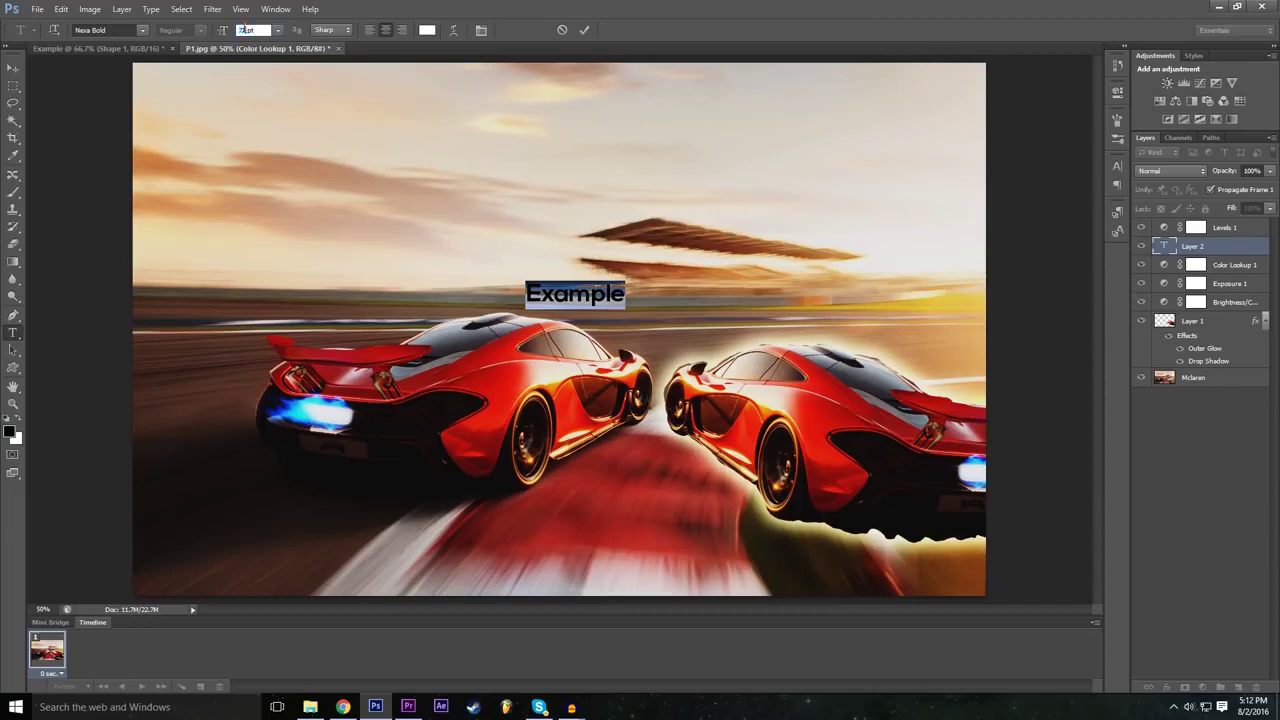
Set the "Example" text's font size to 500 pt, move the text up into the sky and commit it.
double_click(243, 30)
click(224, 30)
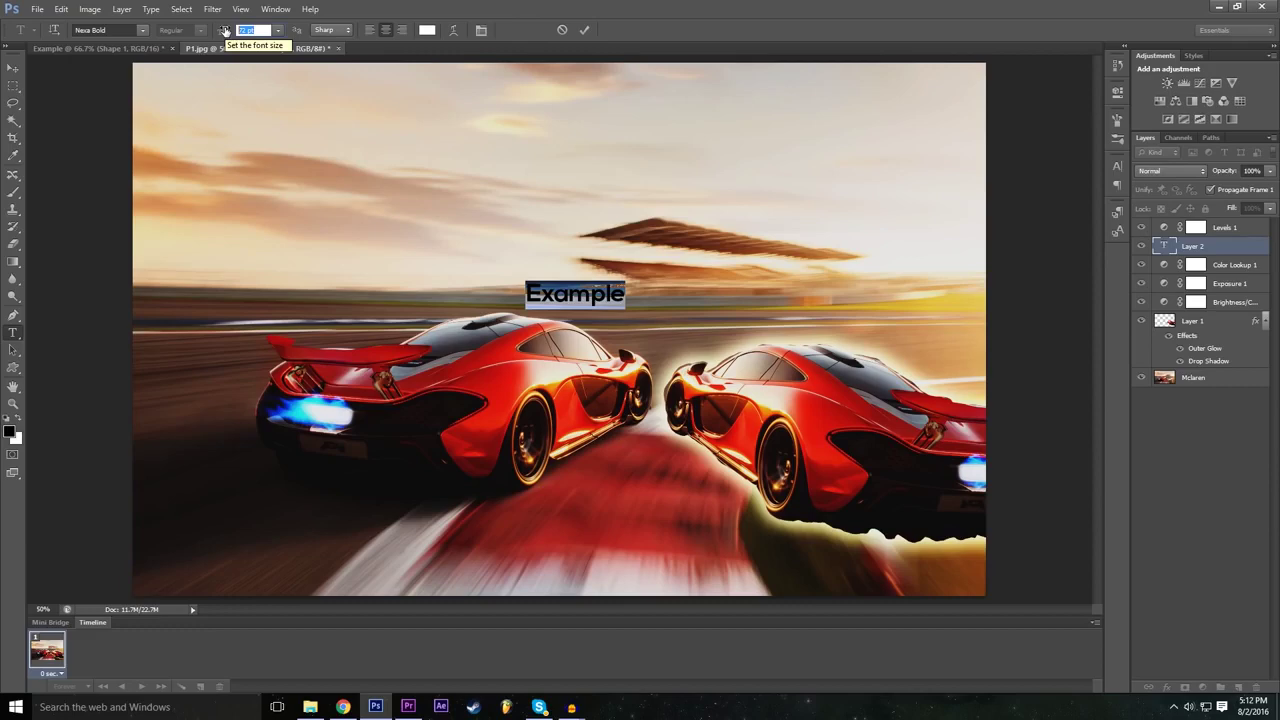
text(500)
drag(532, 440, 514, 343)
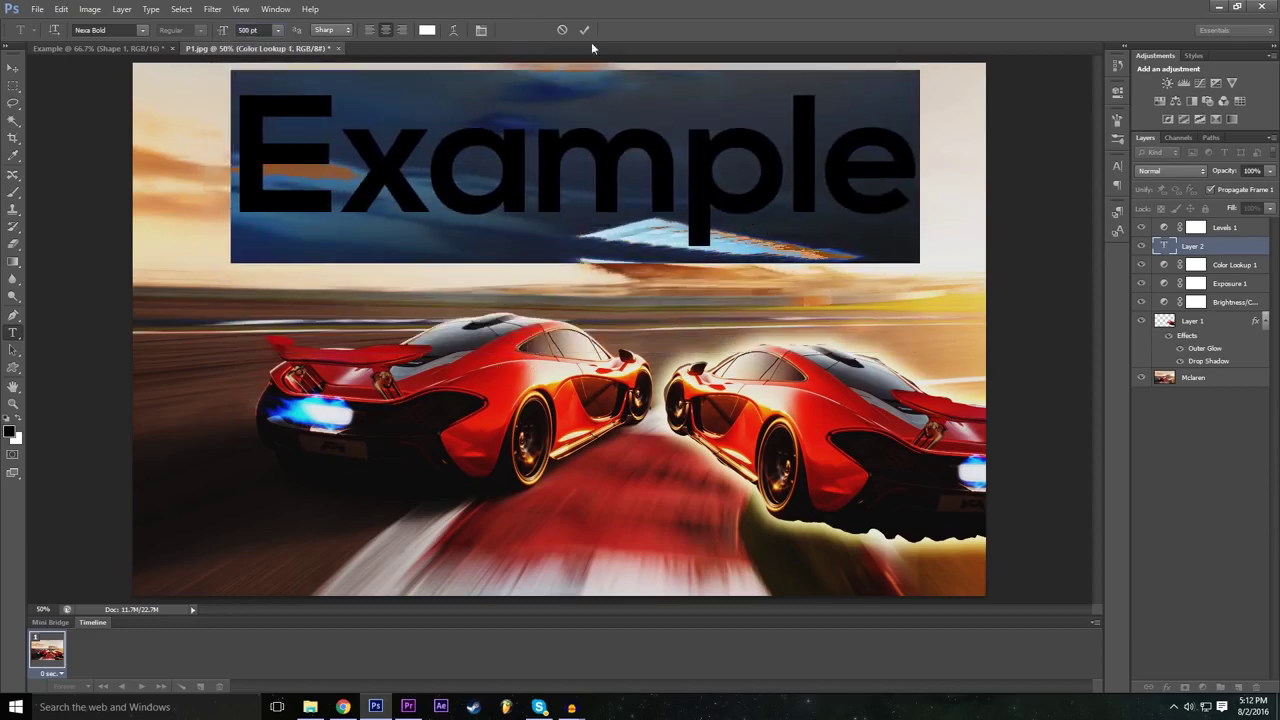
click(584, 30)
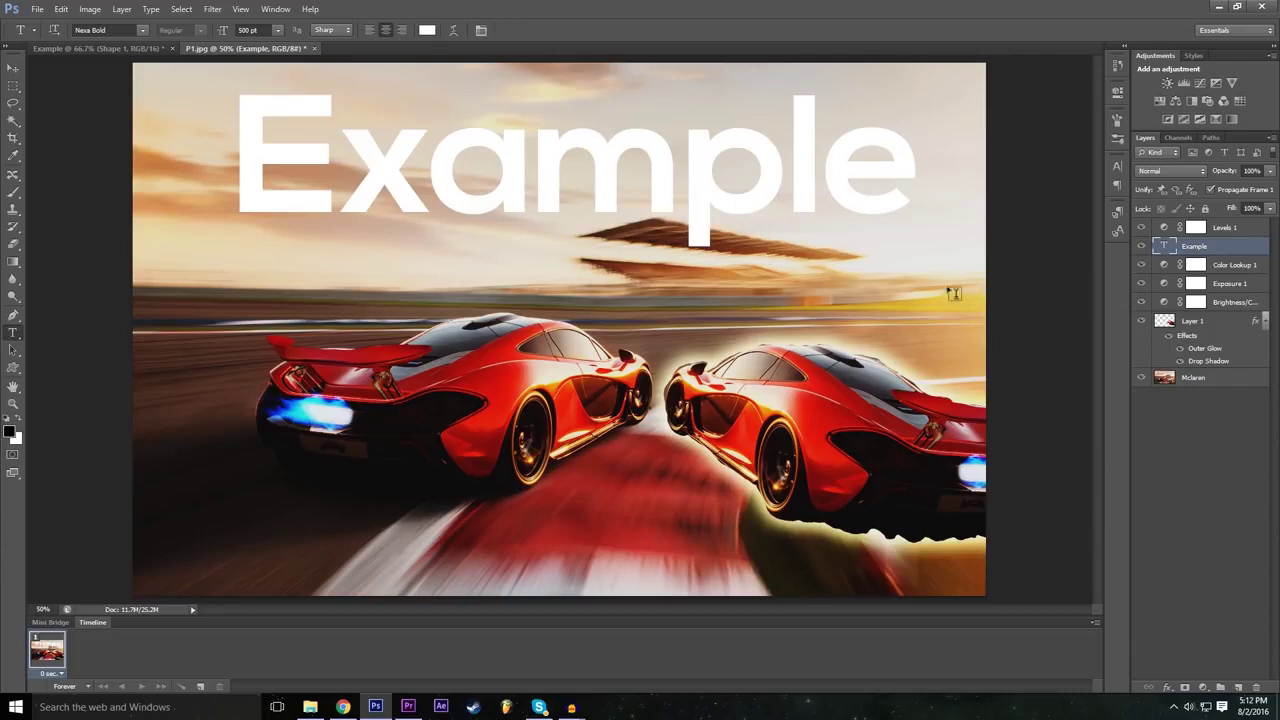
Move the "Example" text layer above Levels 1 and try the Overlay blend mode in its Blending Options.
drag(1216, 249, 1218, 224)
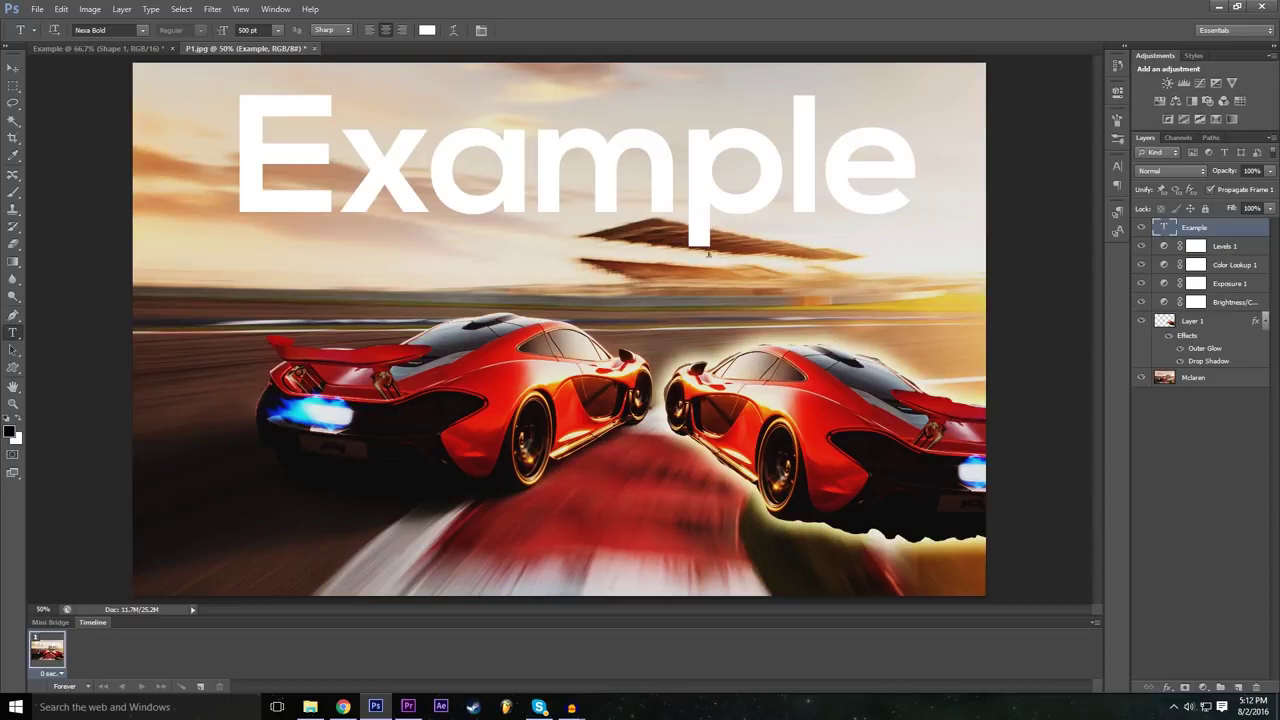
click(1166, 688)
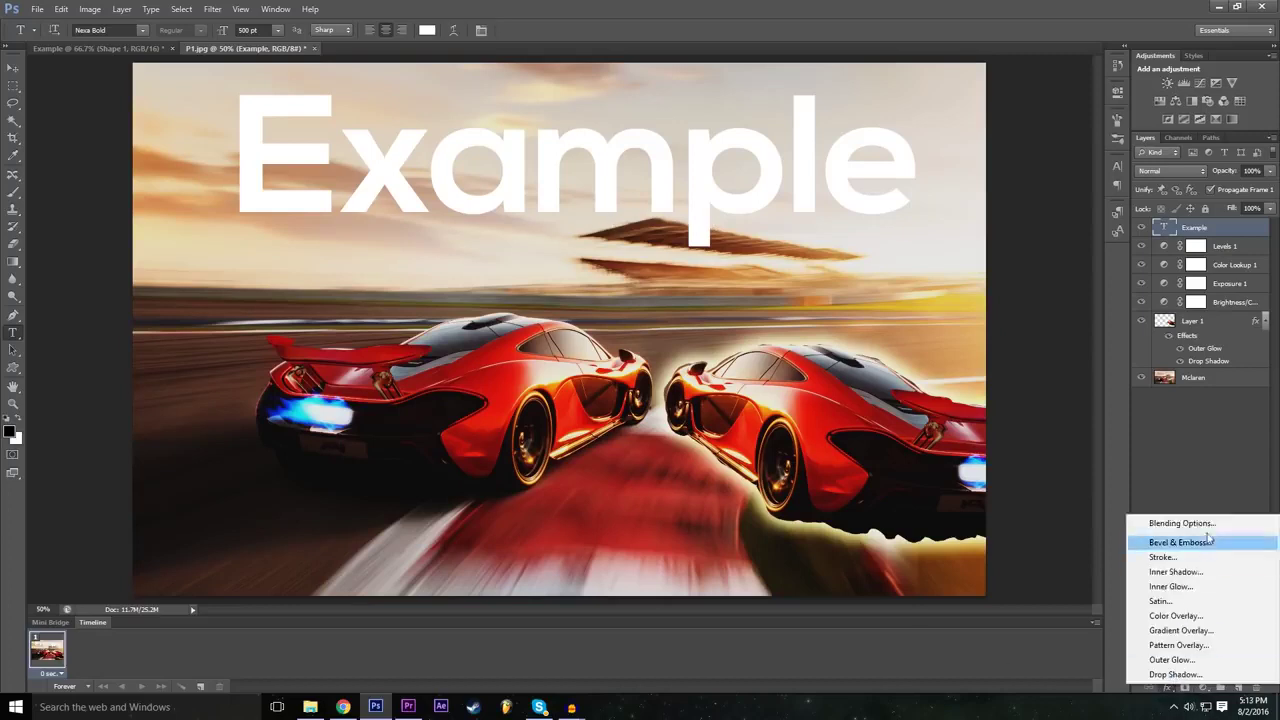
click(1165, 524)
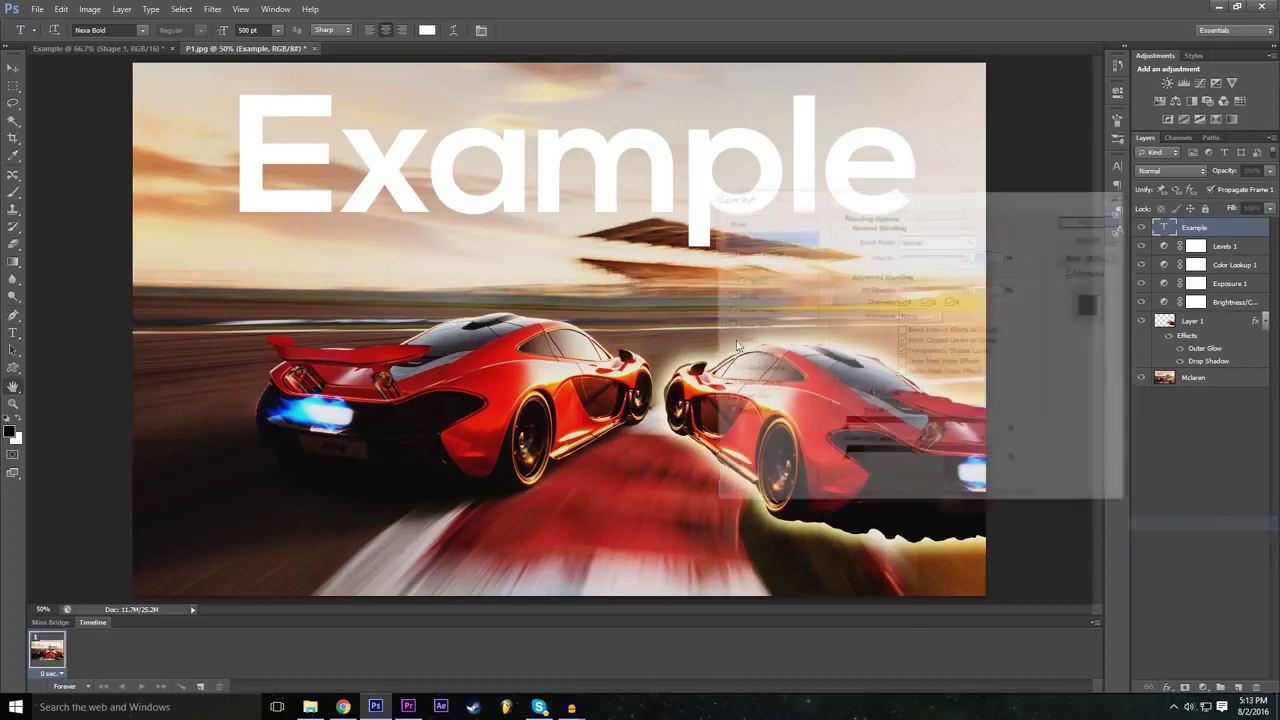
click(915, 241)
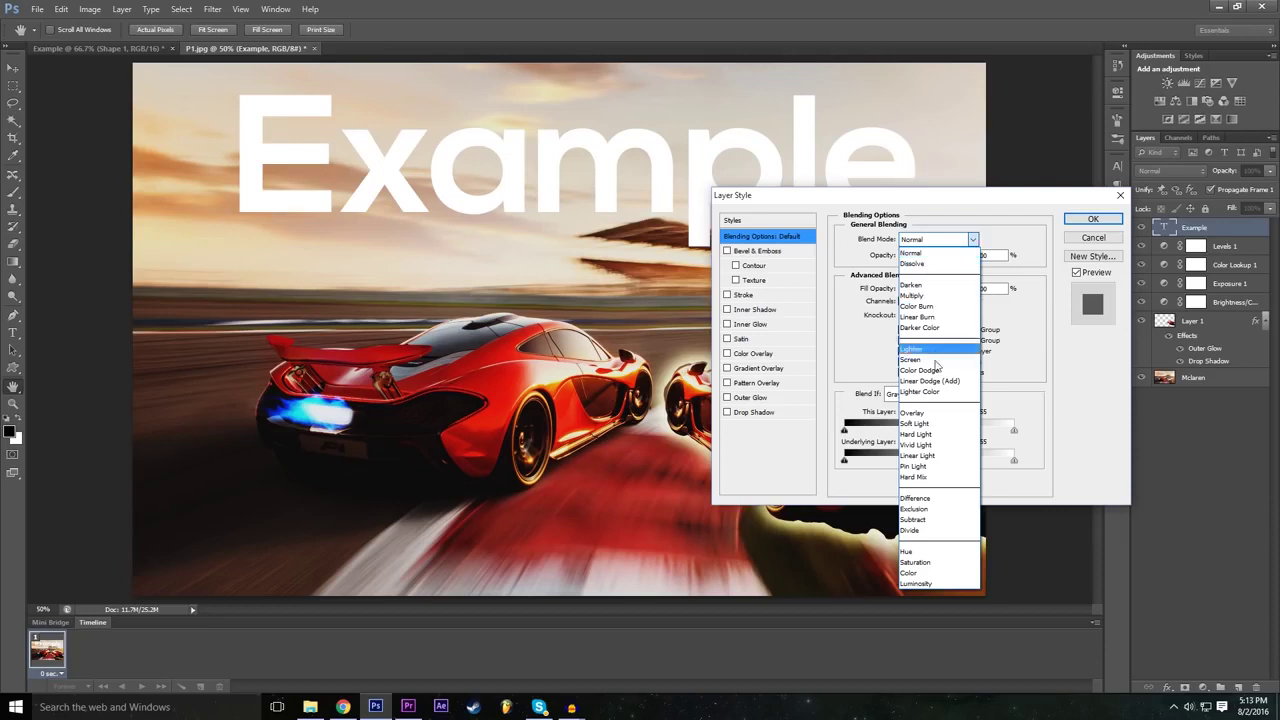
click(934, 414)
key(Tab)
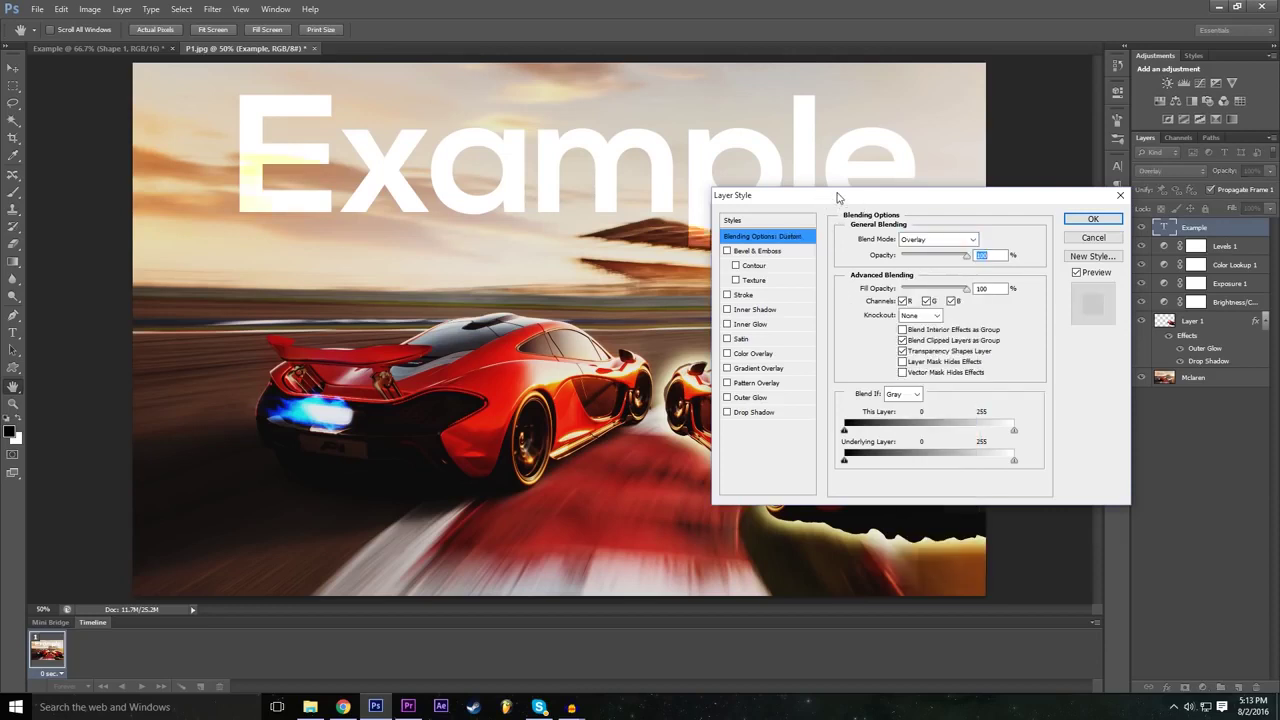
Try the Difference, Exclusion, Darken, Color Burn, Overlay and Vivid Light blend modes on the "Example" text.
click(929, 243)
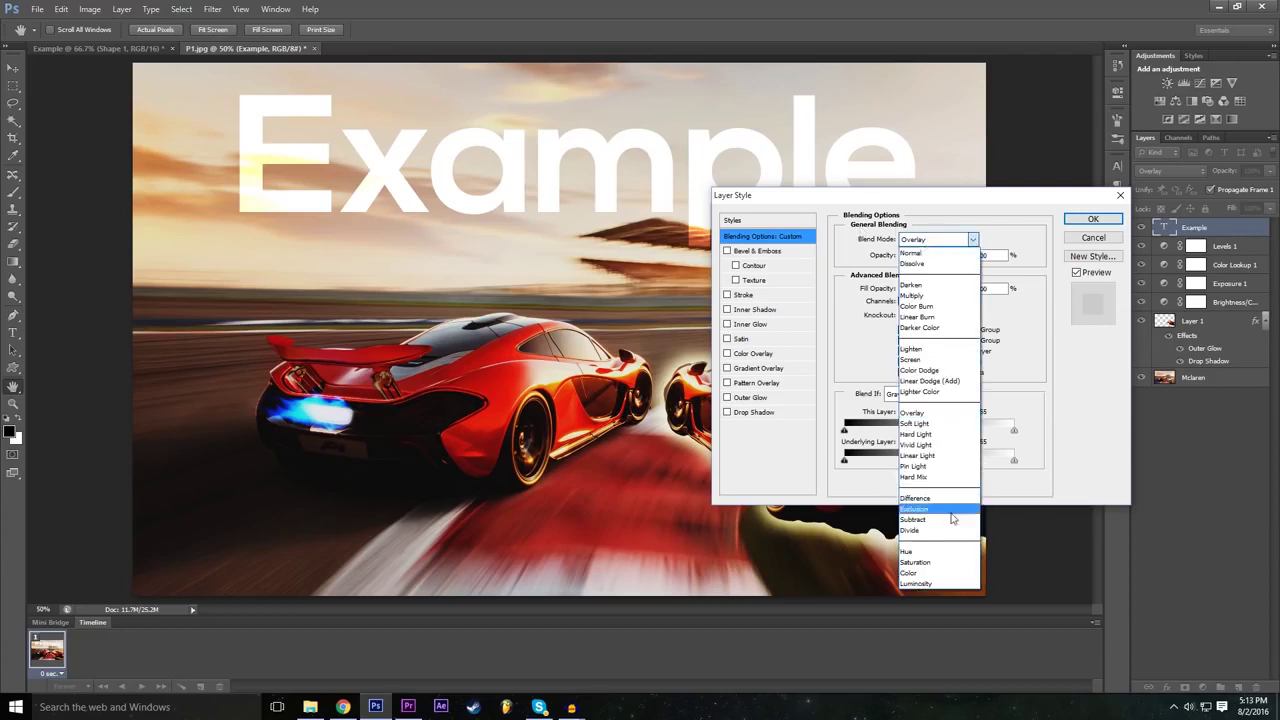
click(942, 500)
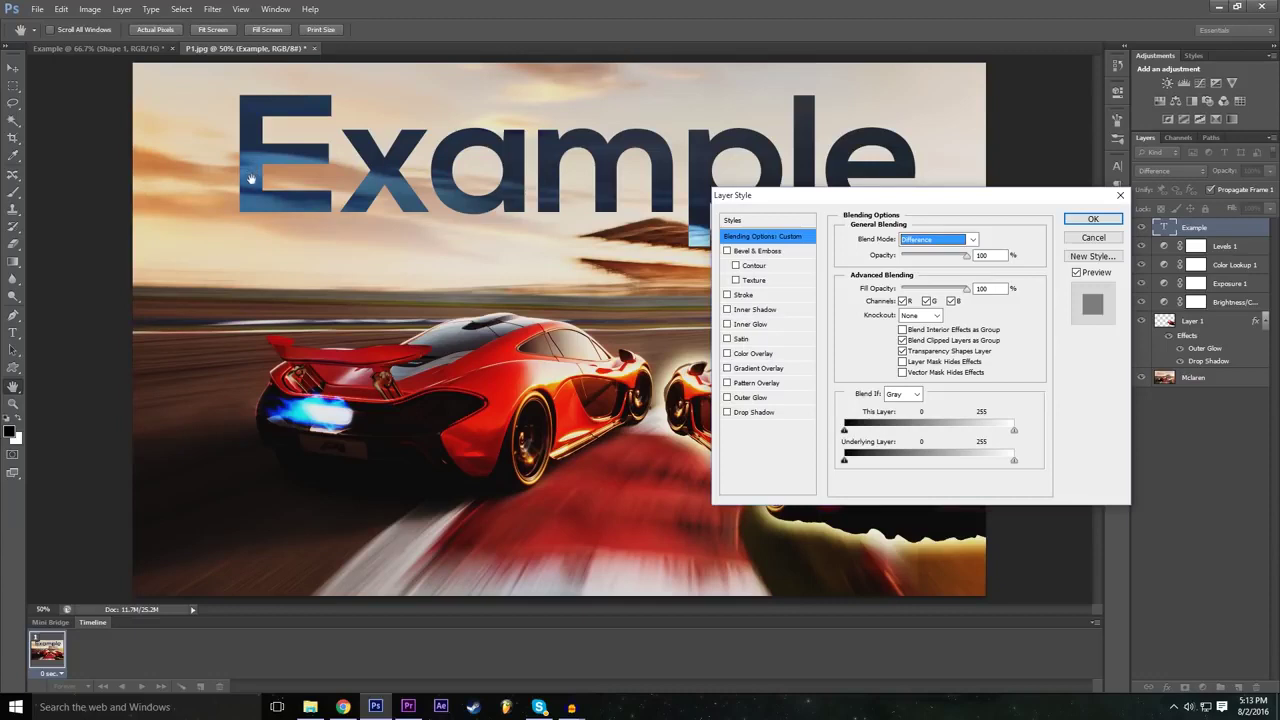
click(922, 239)
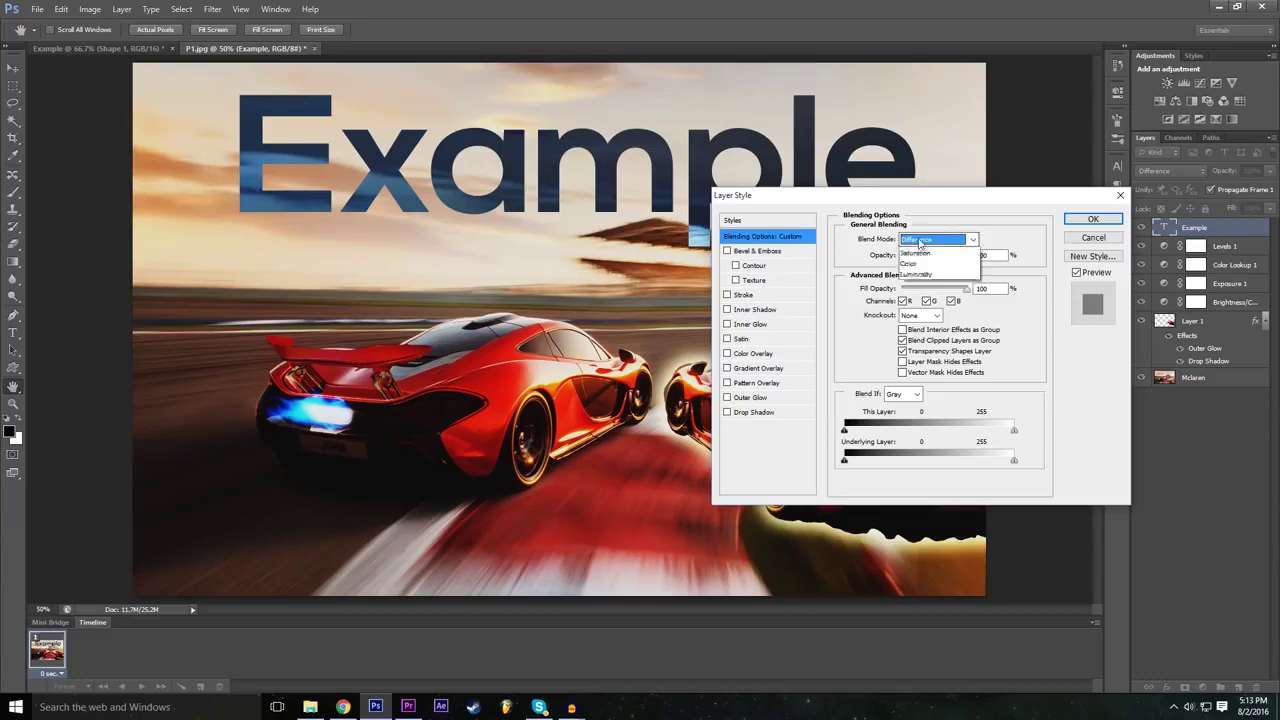
click(938, 510)
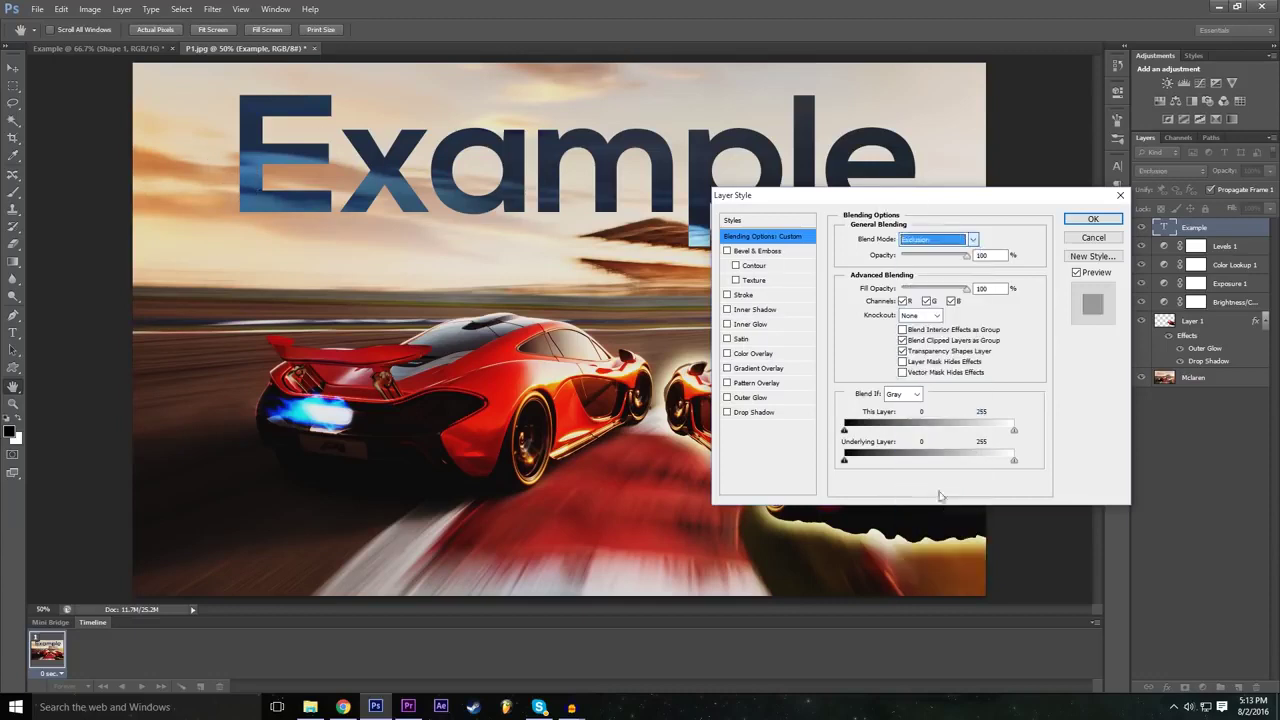
click(935, 240)
click(938, 285)
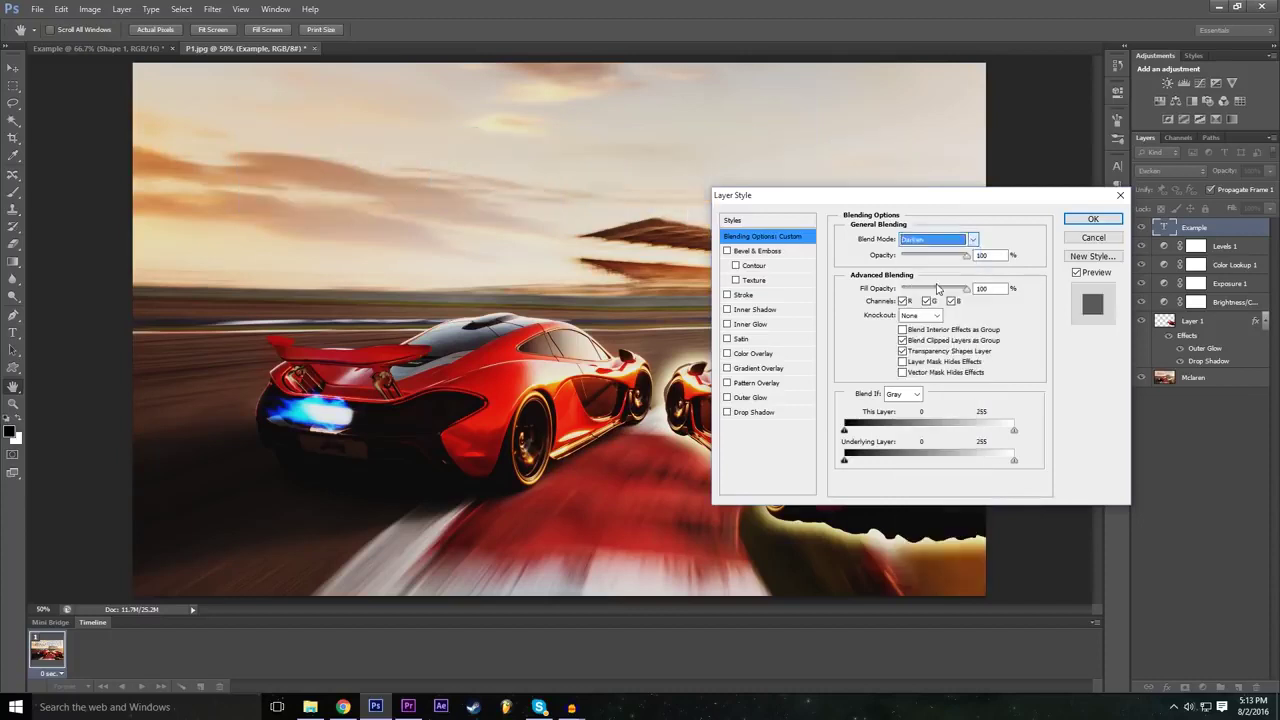
click(925, 240)
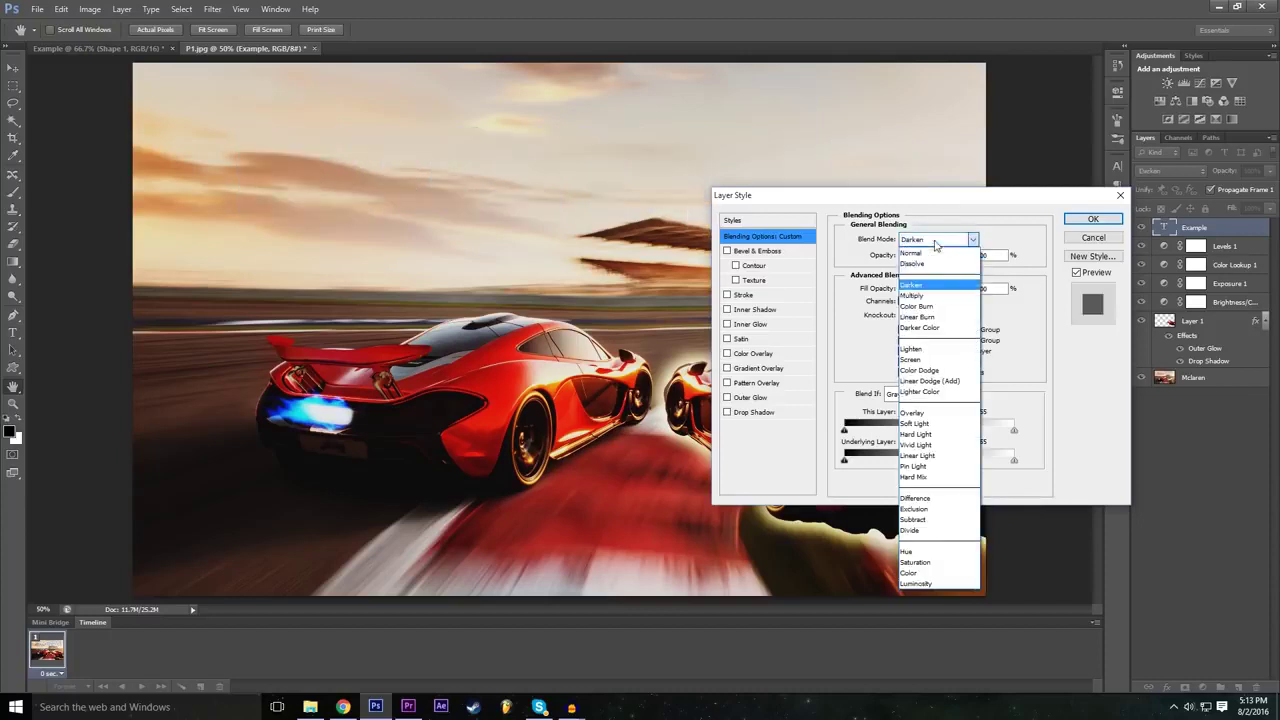
click(930, 305)
click(937, 243)
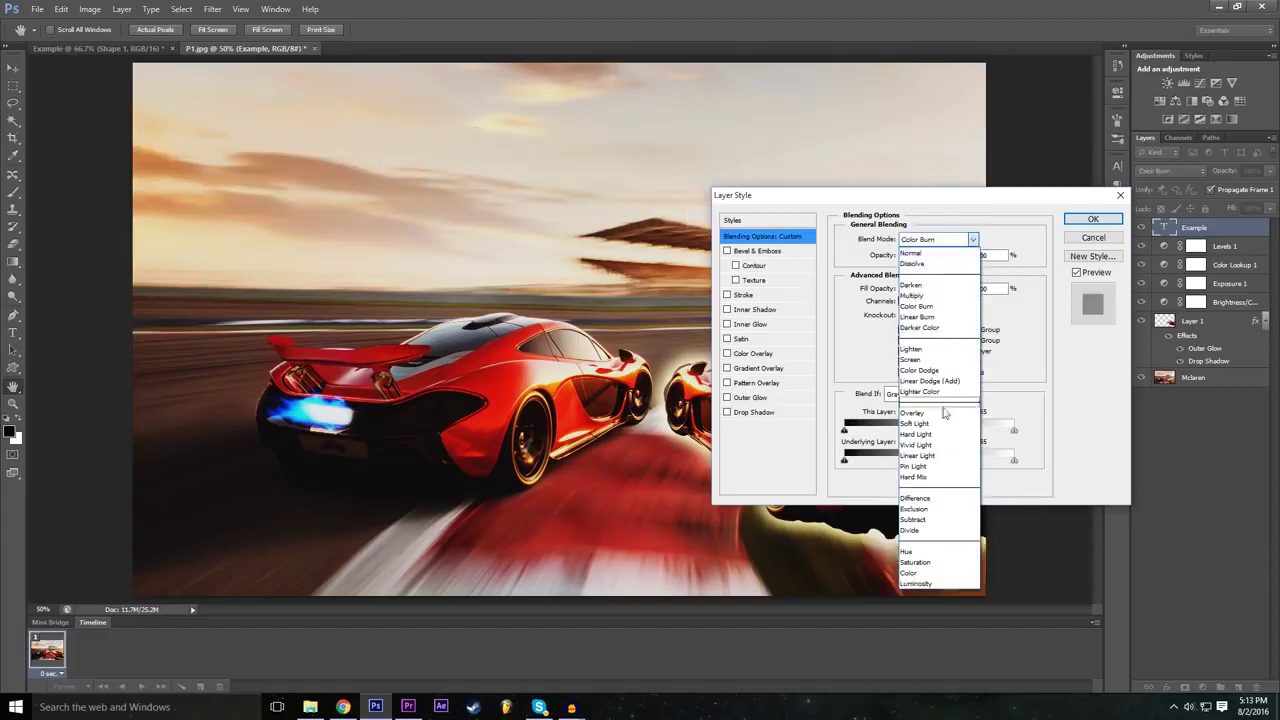
click(932, 412)
click(937, 240)
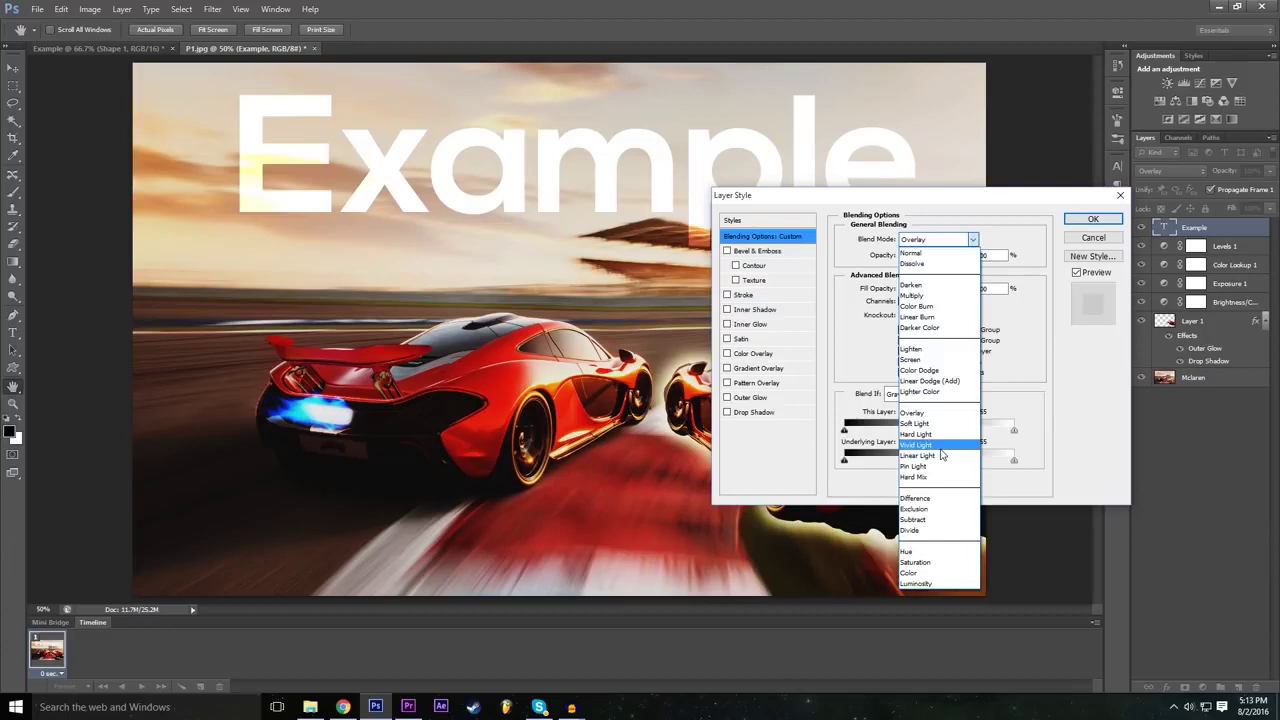
click(940, 446)
Set the "Example" text's blend mode to Difference and apply the layer style.
click(936, 249)
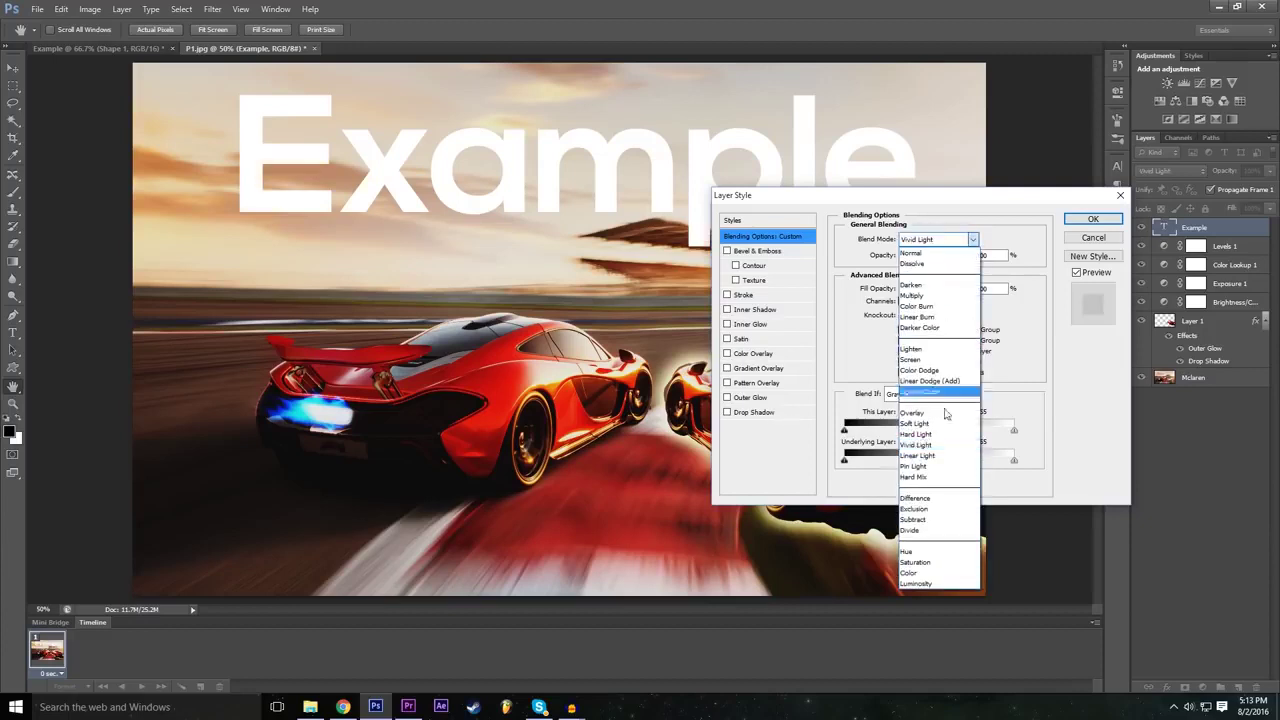
click(942, 500)
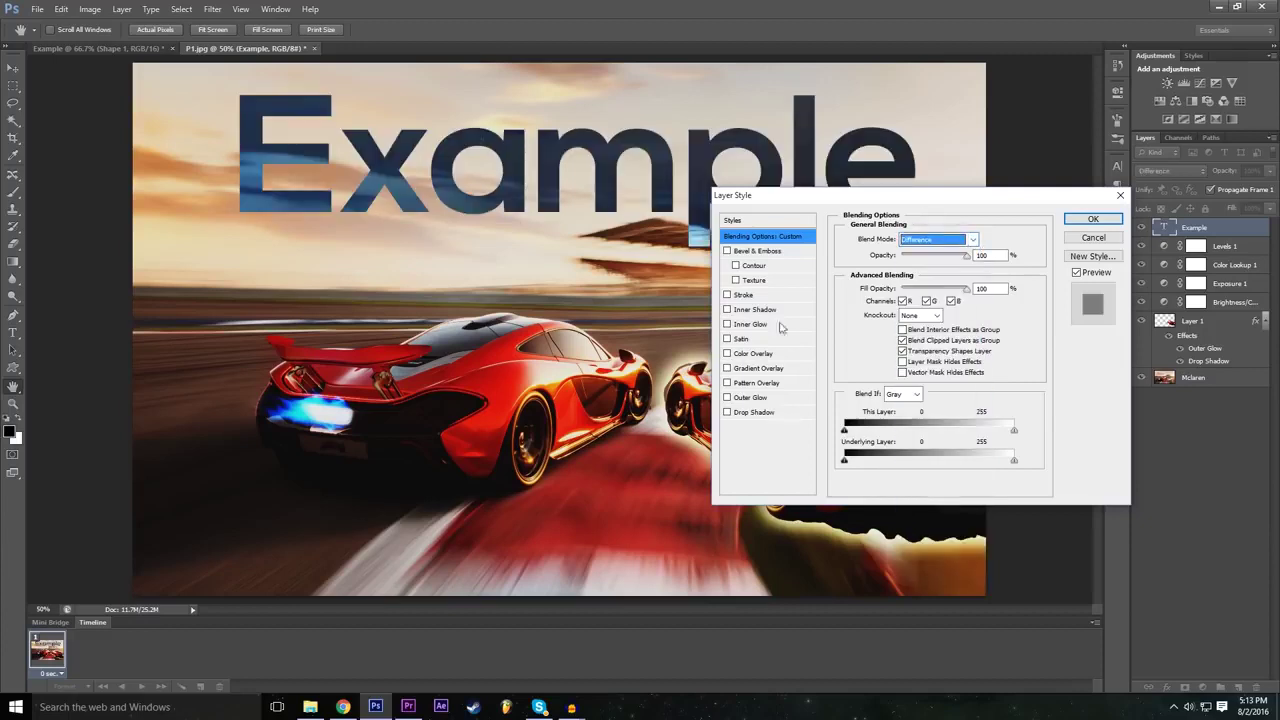
click(1093, 219)
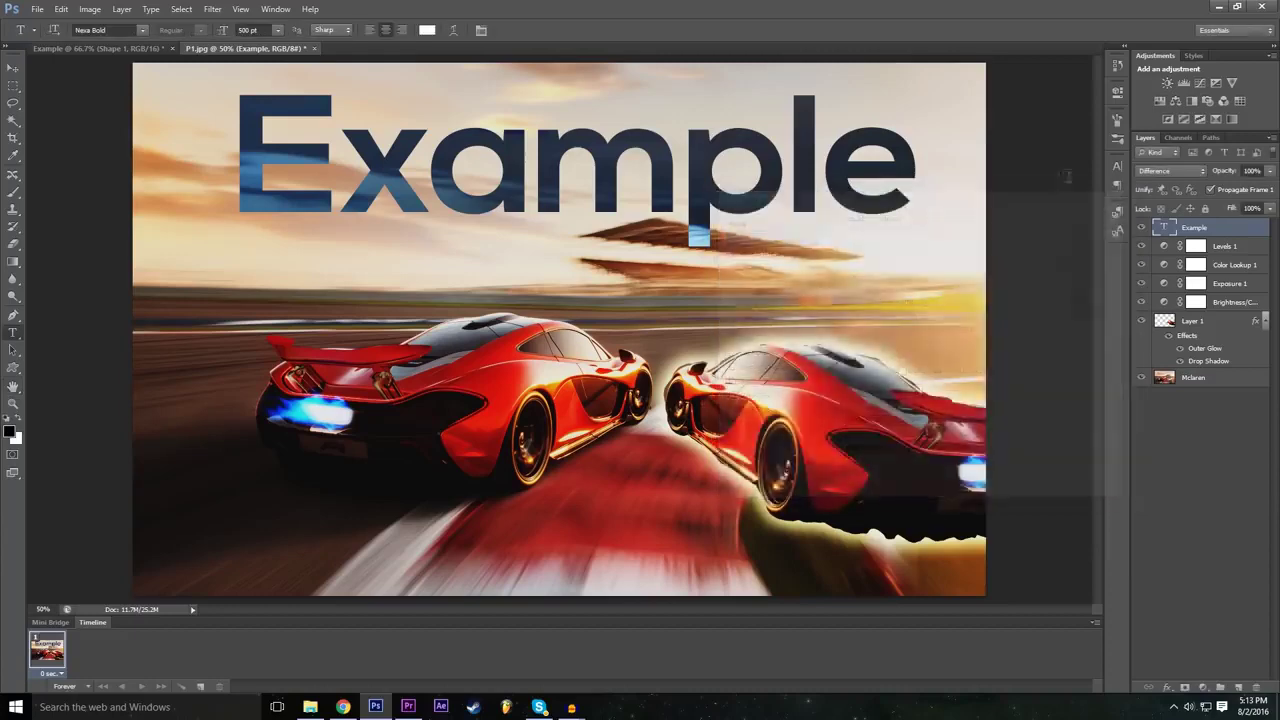
Move the "Example" text toward the photo's upper-left corner, and deselect and reselect its layer.
click(13, 67)
drag(465, 157, 368, 173)
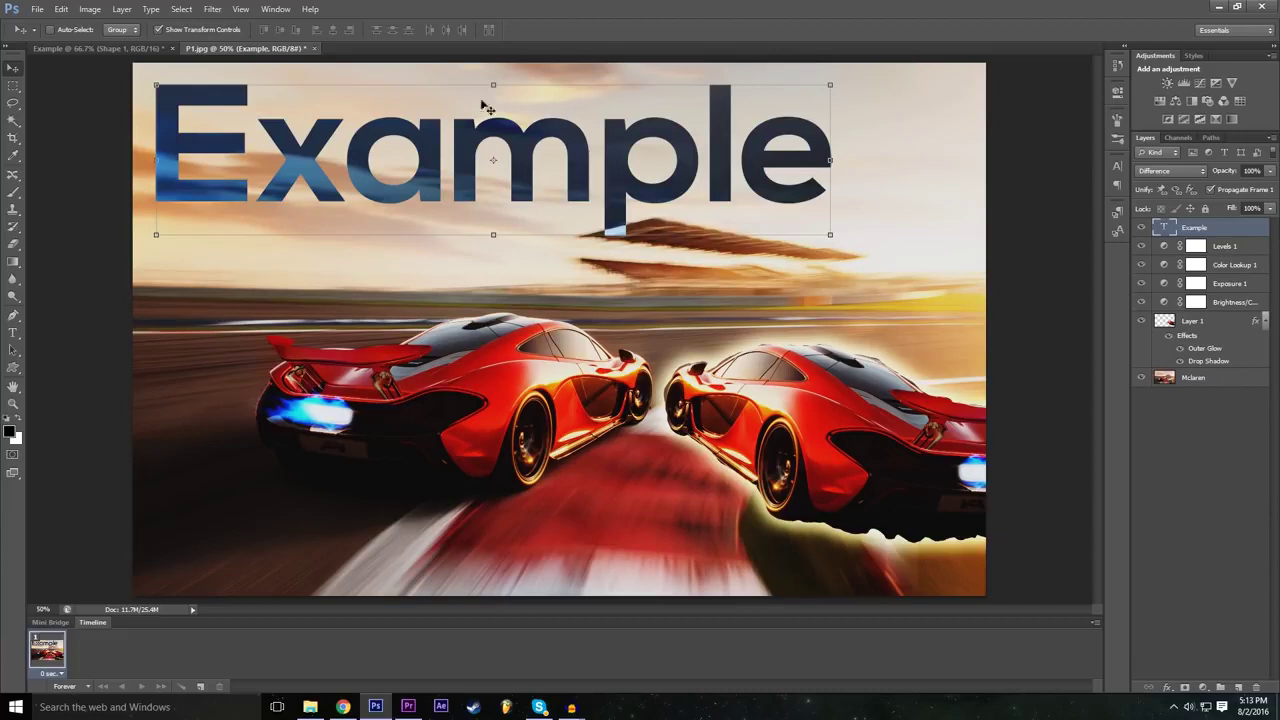
click(1247, 466)
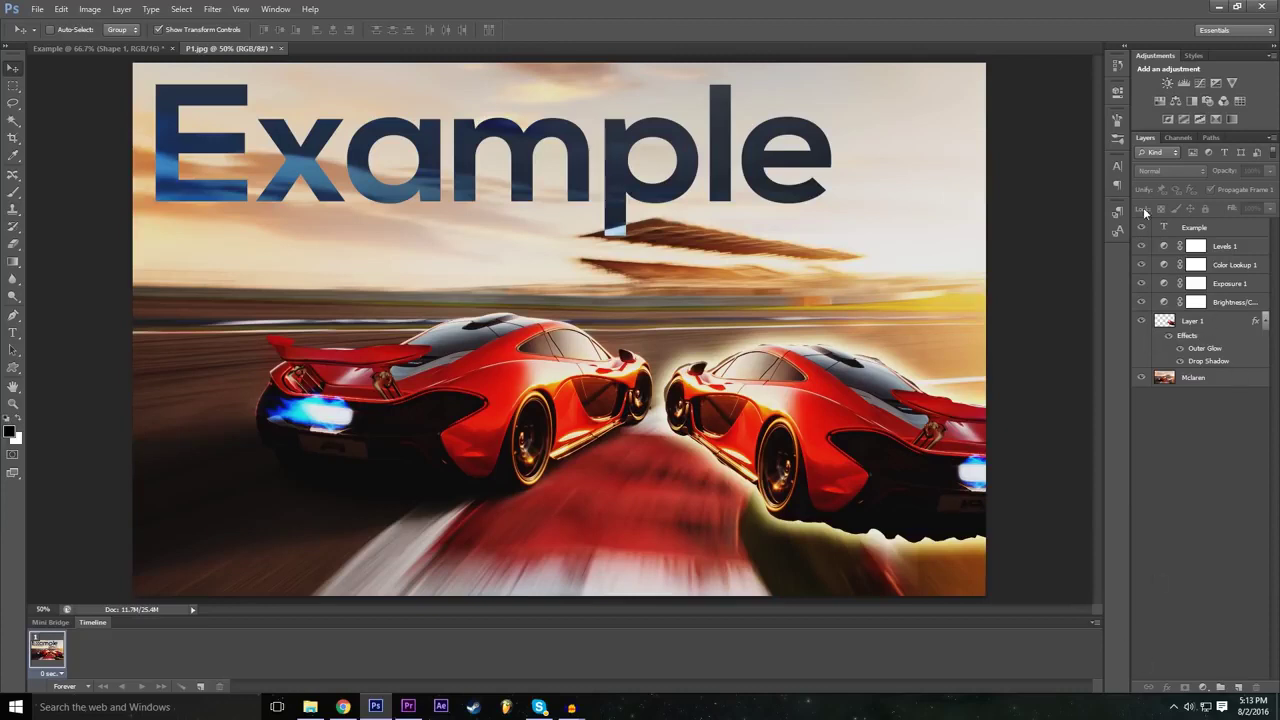
click(1187, 232)
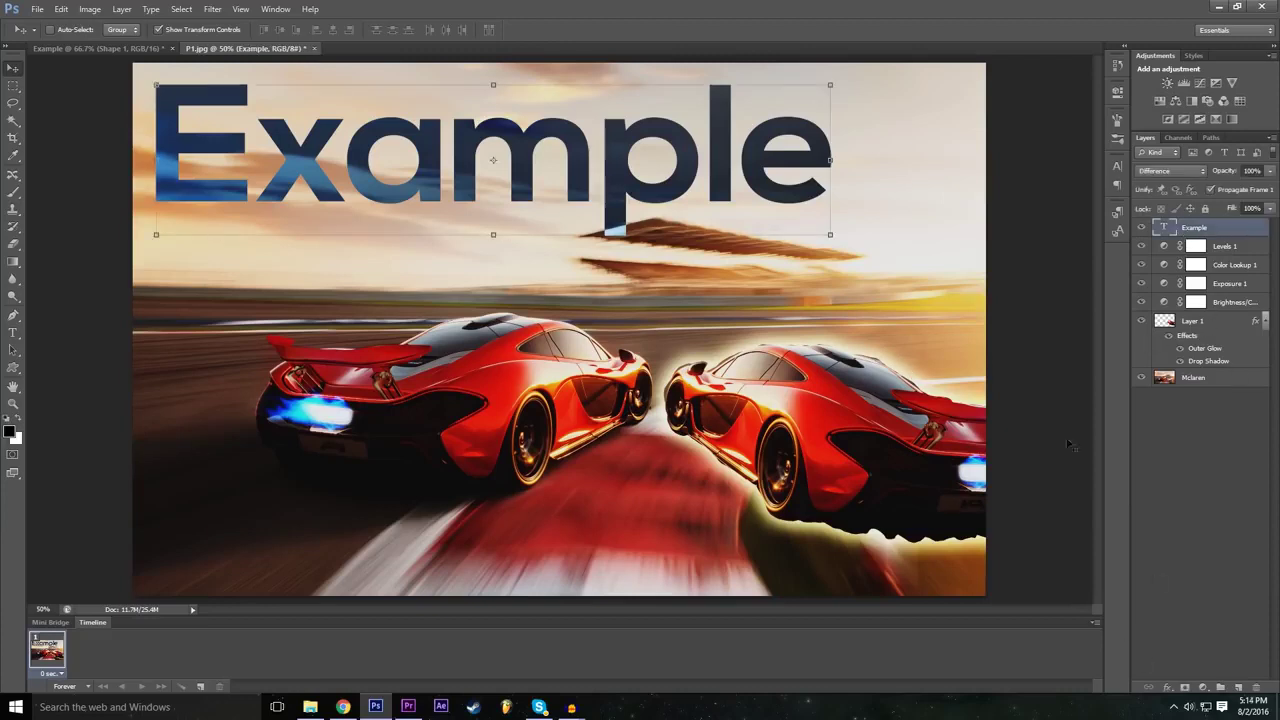
click(1167, 689)
click(1170, 692)
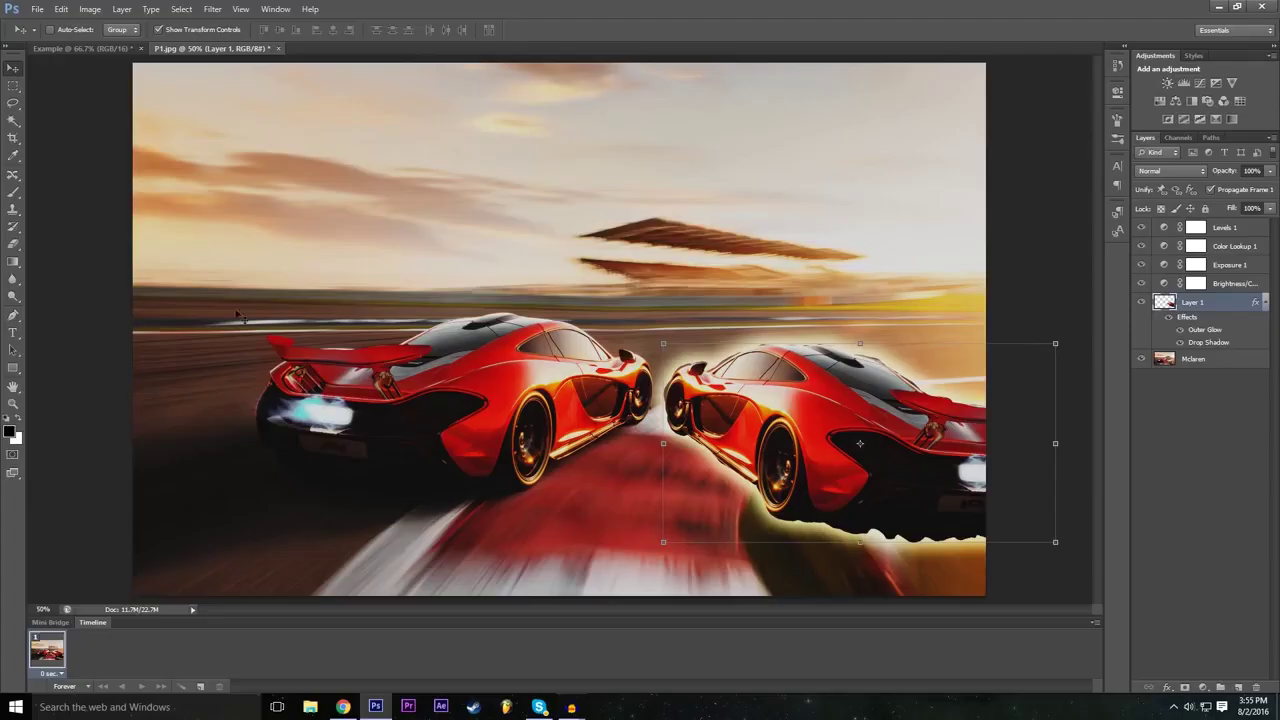
Activate the Eraser tool with a soft round brush of 100 px and 0% hardness.
click(17, 246)
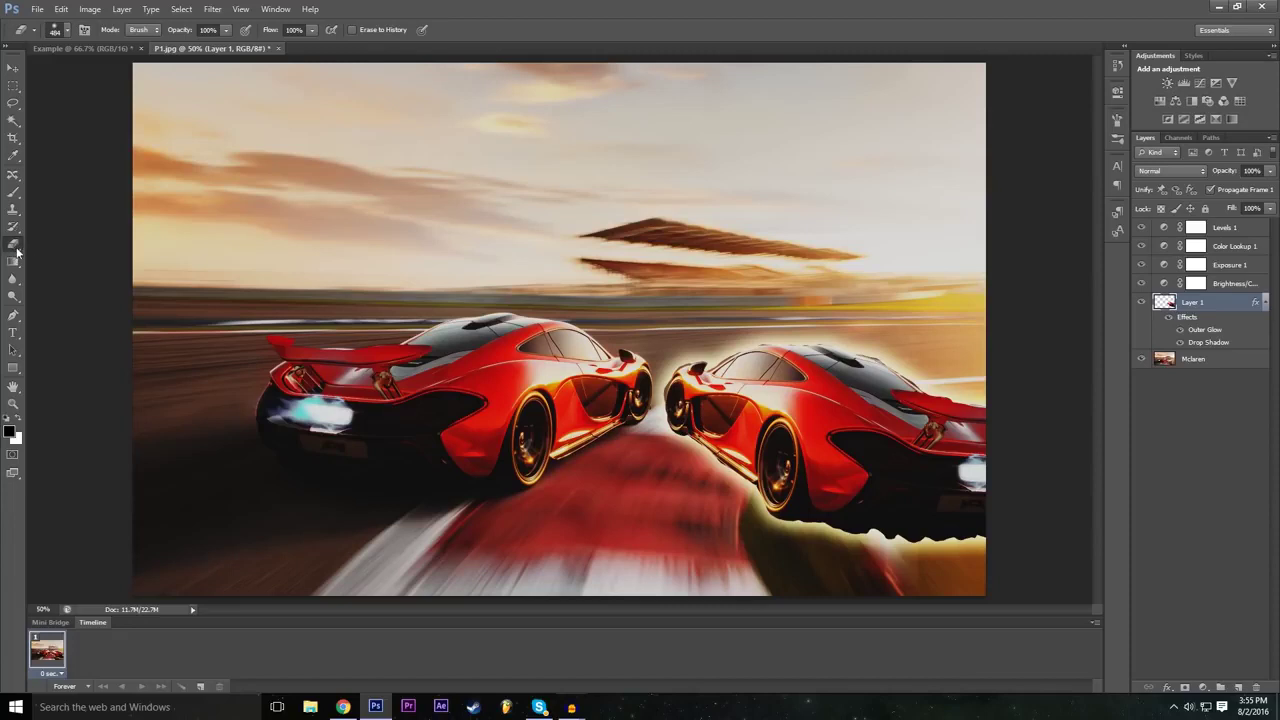
click(69, 32)
drag(24, 105, 15, 109)
drag(91, 73, 83, 73)
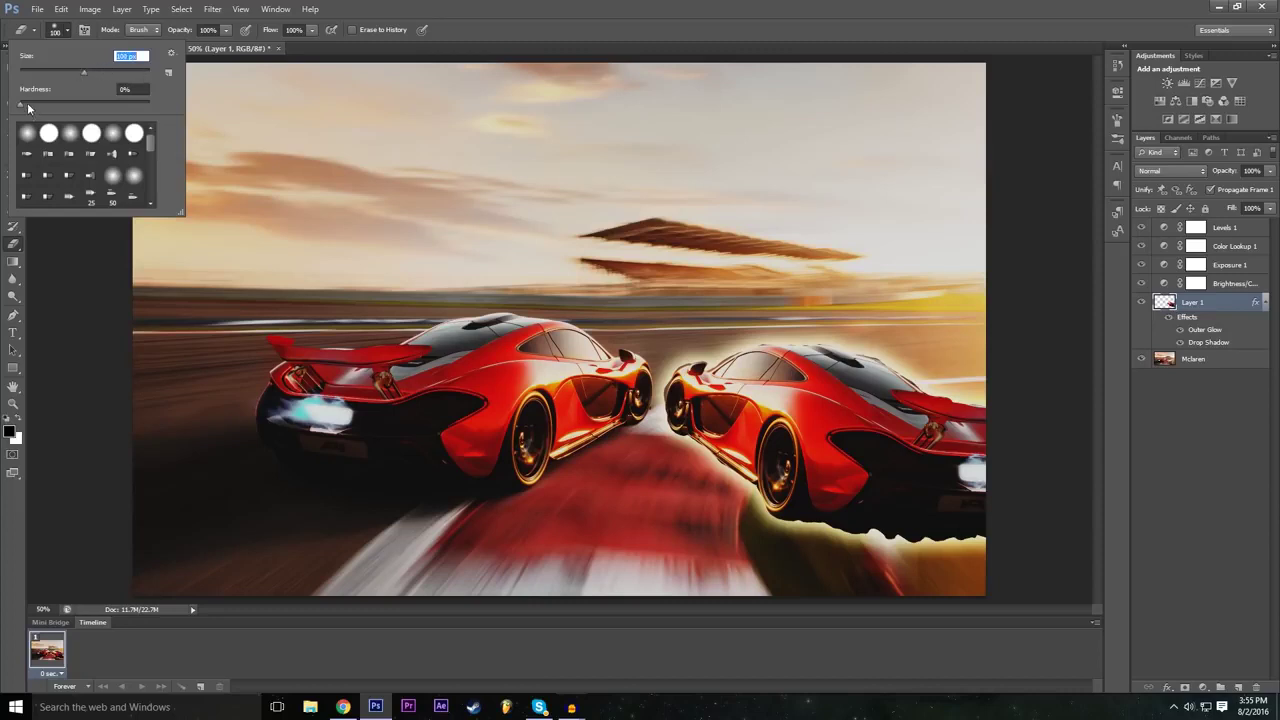
drag(26, 104, 97, 104)
drag(43, 107, 30, 106)
click(560, 6)
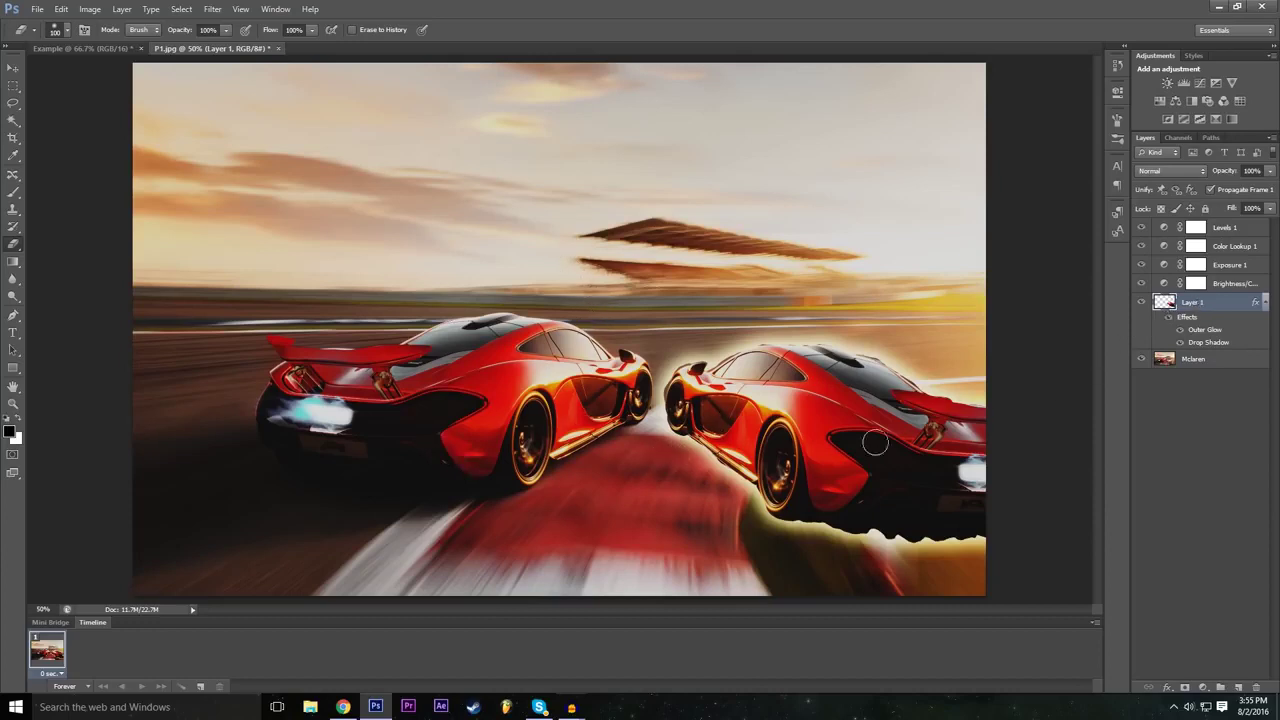
Erase the upper and rear parts of the right-hand car on Layer 1 with the soft eraser, and undo the strokes.
mouse_move(682, 484)
mouse_down()
mouse_move(869, 299)
mouse_move(648, 504)
mouse_move(799, 374)
mouse_move(783, 355)
mouse_move(687, 355)
mouse_move(668, 429)
mouse_move(867, 393)
mouse_move(845, 360)
mouse_move(735, 453)
mouse_move(883, 334)
mouse_move(872, 434)
mouse_move(948, 472)
mouse_move(890, 378)
mouse_move(982, 464)
mouse_move(968, 378)
mouse_up()
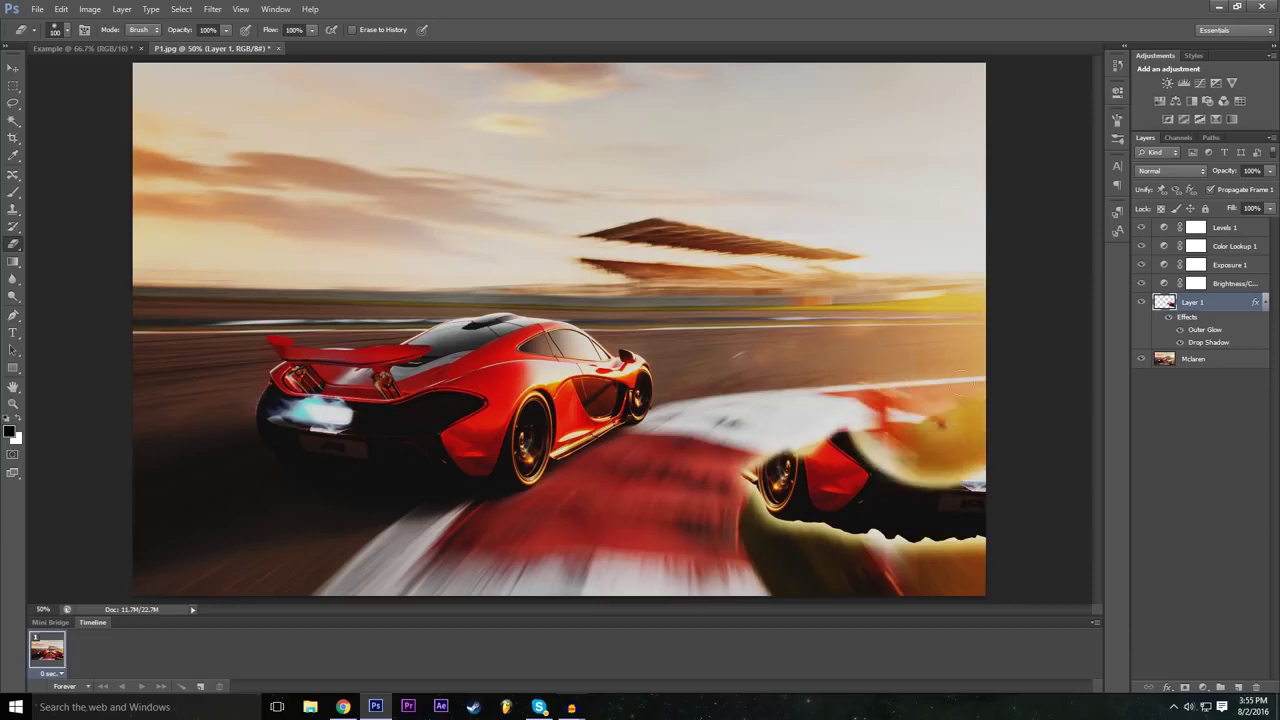
mouse_move(940, 430)
mouse_down()
mouse_move(970, 478)
mouse_move(1000, 477)
mouse_up()
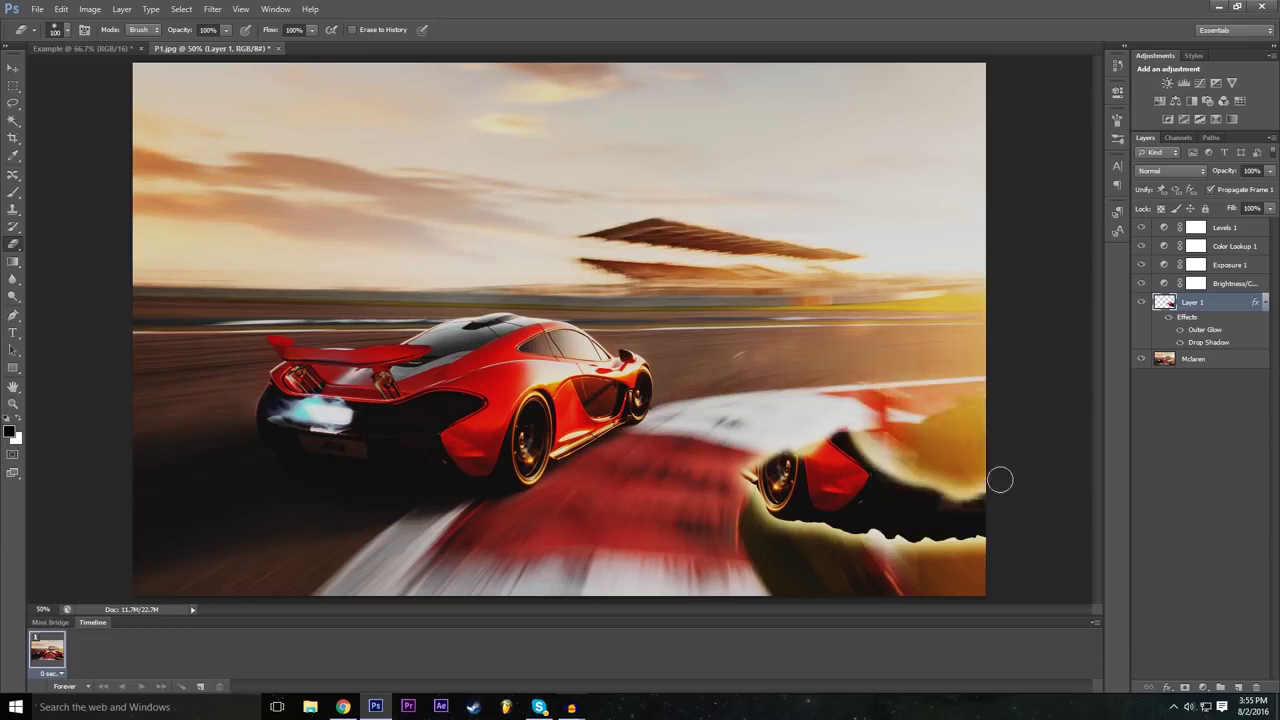
click(61, 9)
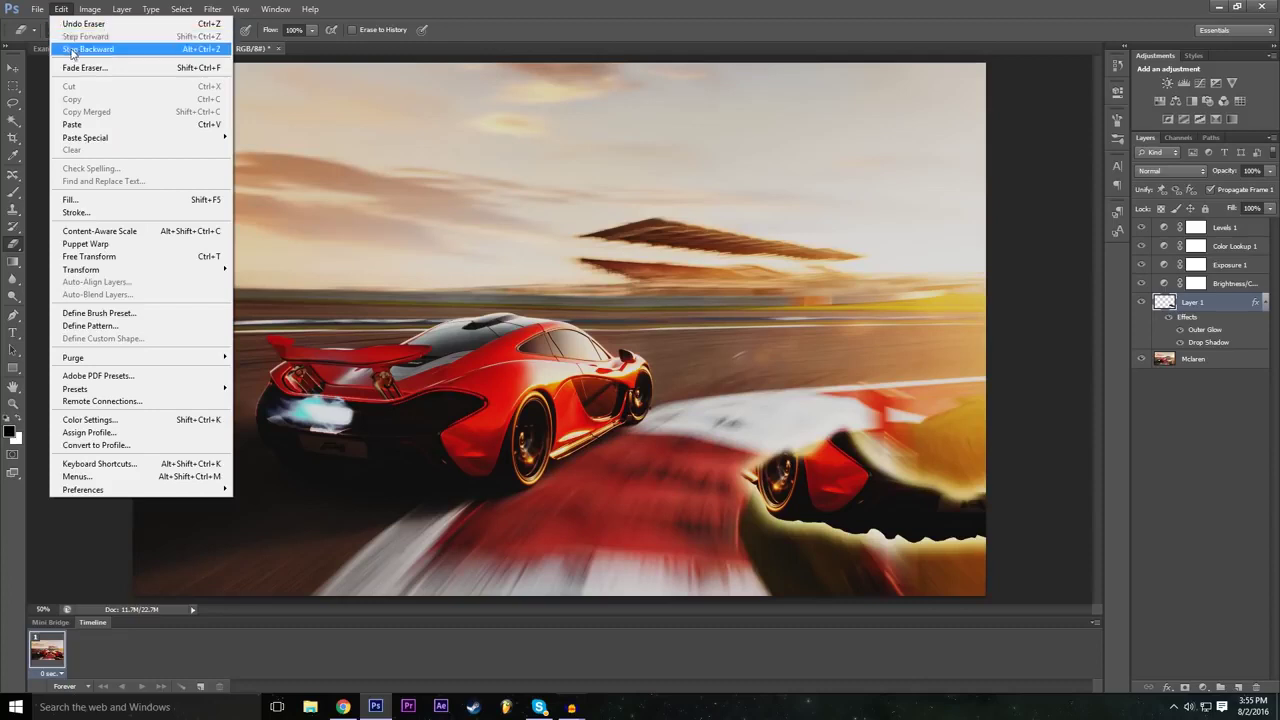
click(71, 50)
Set the eraser's hardness to 100% and erase the front of the right-hand car on Layer 1.
click(60, 29)
click(37, 103)
drag(116, 104, 168, 103)
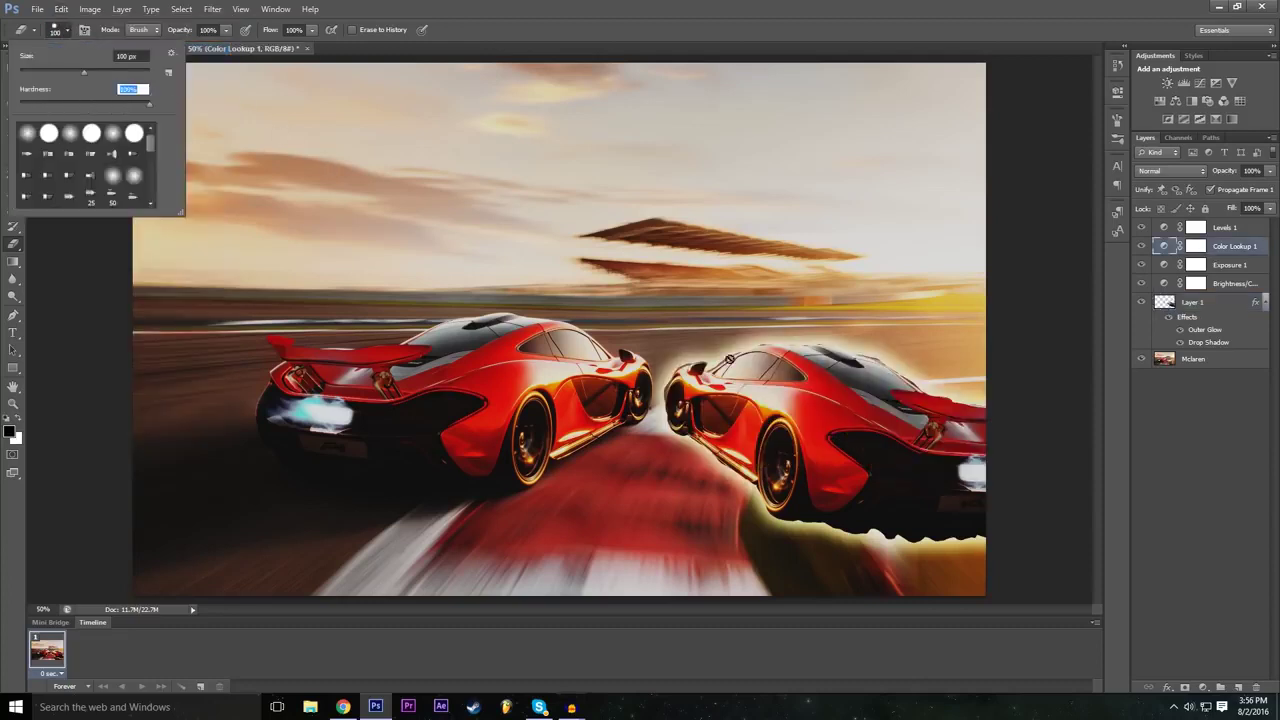
click(733, 5)
click(1180, 302)
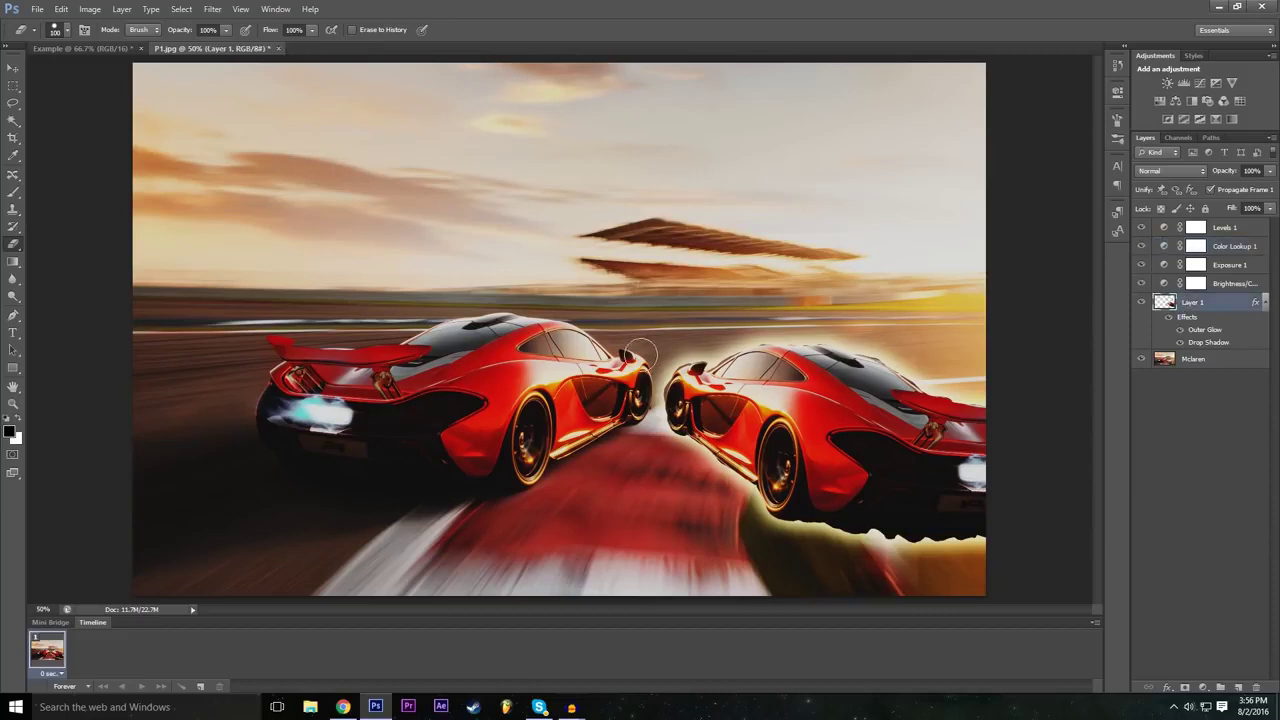
mouse_move(668, 450)
mouse_down()
mouse_move(684, 395)
mouse_move(725, 340)
mouse_move(661, 391)
mouse_up()
mouse_move(764, 324)
mouse_down()
mouse_move(682, 451)
mouse_move(834, 294)
mouse_move(744, 381)
mouse_move(680, 479)
mouse_up()
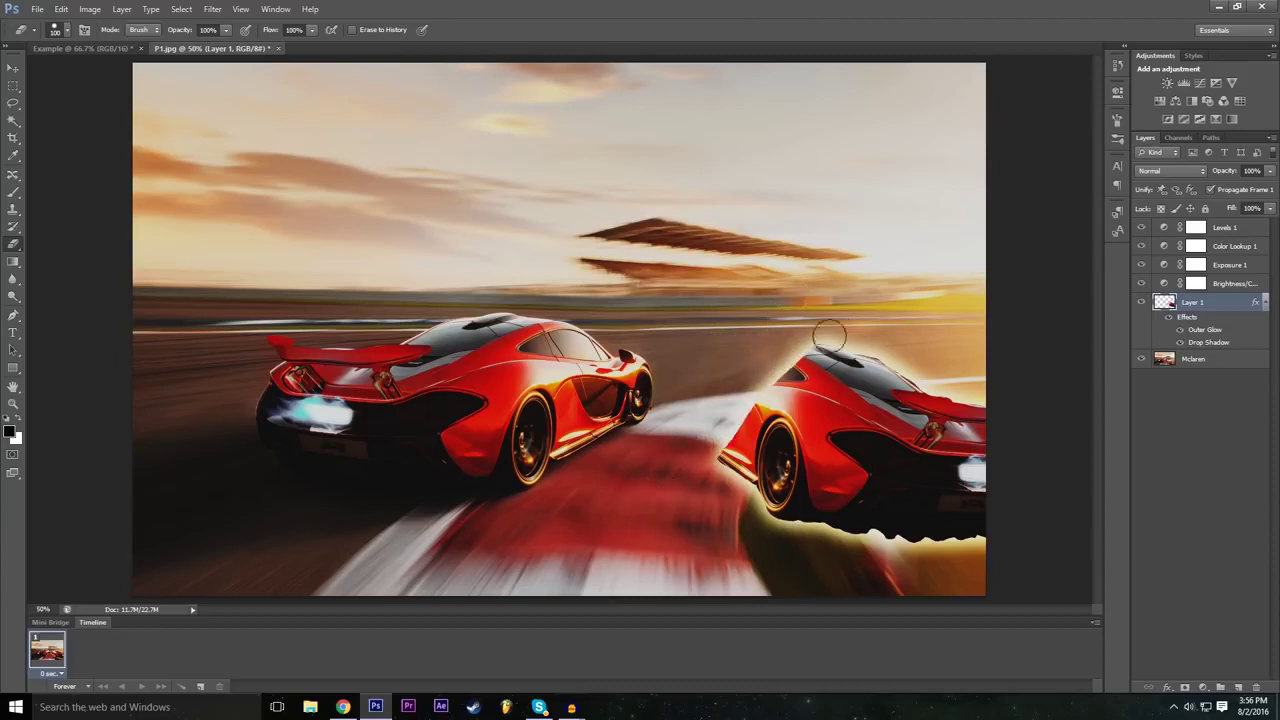
Set the eraser's hardness to 0% and erase a soft-edged band across the body of the right-hand car.
click(68, 29)
drag(85, 104, 17, 124)
click(856, 5)
mouse_move(925, 398)
mouse_down()
mouse_move(796, 518)
mouse_move(951, 376)
mouse_move(806, 512)
mouse_move(922, 410)
mouse_up()
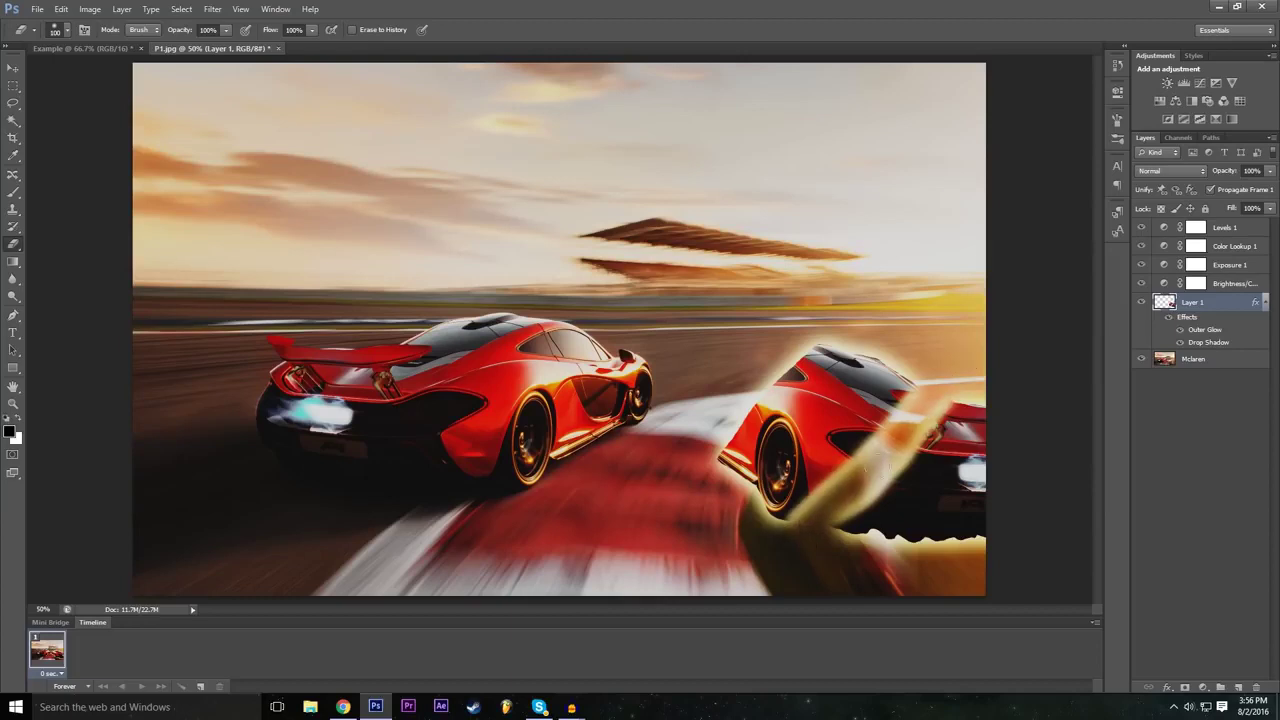
drag(856, 451, 861, 456)
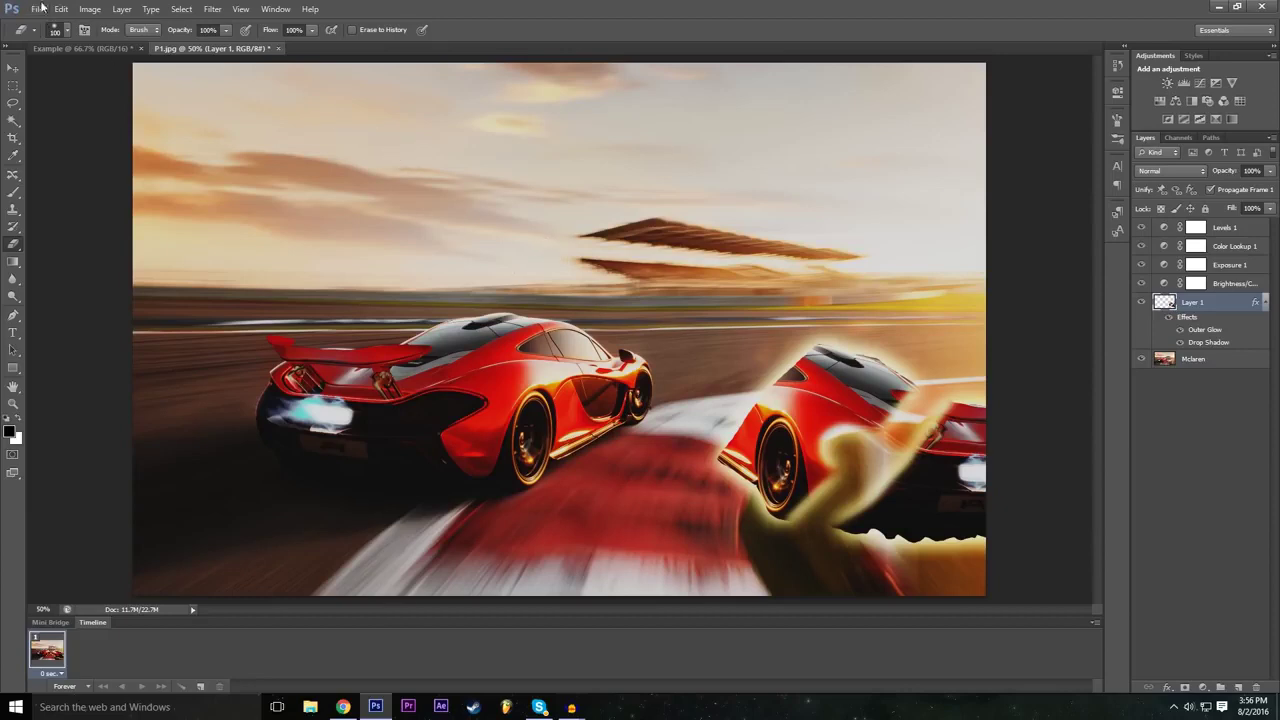
Choose a 59 px shaped brush tip for the eraser from the brush presets.
click(62, 31)
scroll(92, 154, down, 5)
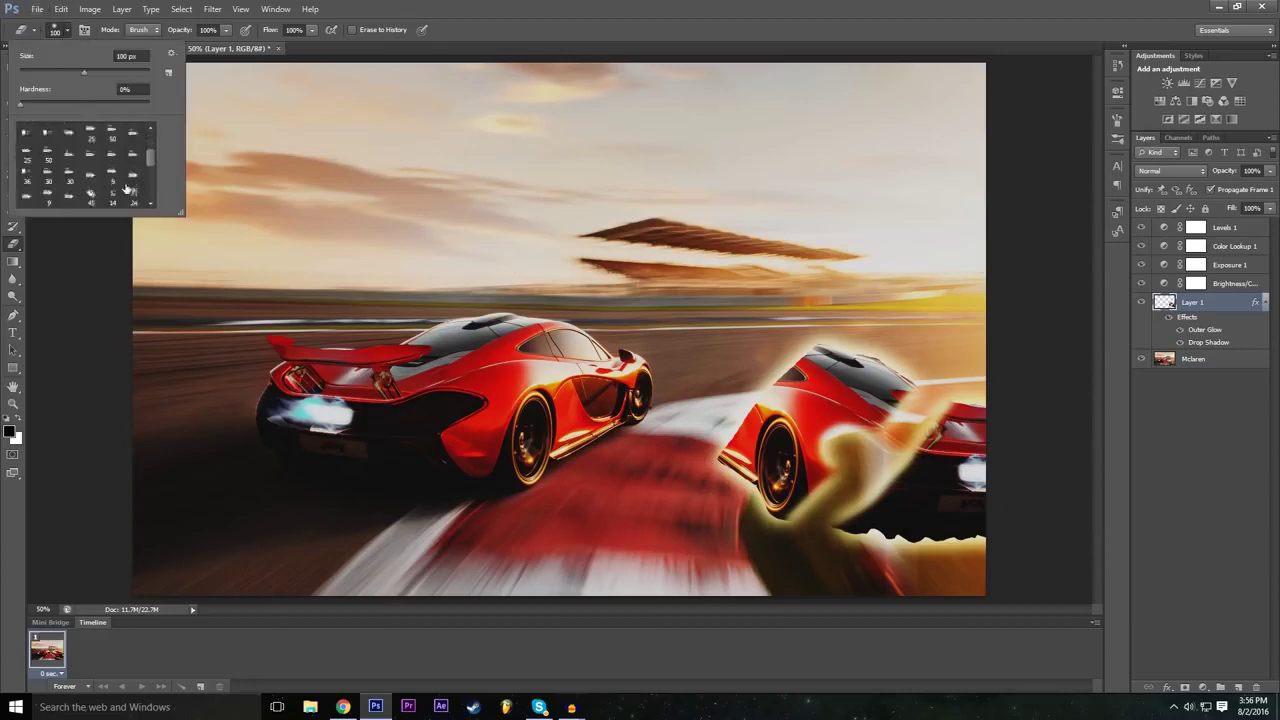
click(133, 152)
click(94, 154)
Erase most of the remaining right-hand car on Layer 1 with the shaped brush tip.
mouse_move(806, 410)
mouse_down()
mouse_move(787, 456)
mouse_move(805, 425)
mouse_move(761, 420)
mouse_move(769, 402)
mouse_move(837, 367)
mouse_up()
mouse_move(932, 456)
mouse_down()
mouse_move(912, 464)
mouse_move(960, 470)
mouse_move(965, 505)
mouse_move(839, 523)
mouse_up()
mouse_move(830, 506)
mouse_down()
mouse_move(917, 533)
mouse_move(729, 497)
mouse_move(718, 457)
mouse_move(736, 457)
mouse_move(755, 413)
mouse_move(696, 476)
mouse_move(765, 431)
mouse_move(785, 442)
mouse_move(795, 345)
mouse_move(775, 375)
mouse_move(821, 349)
mouse_move(773, 388)
mouse_move(777, 402)
mouse_move(799, 372)
mouse_move(928, 554)
mouse_move(967, 513)
mouse_up()
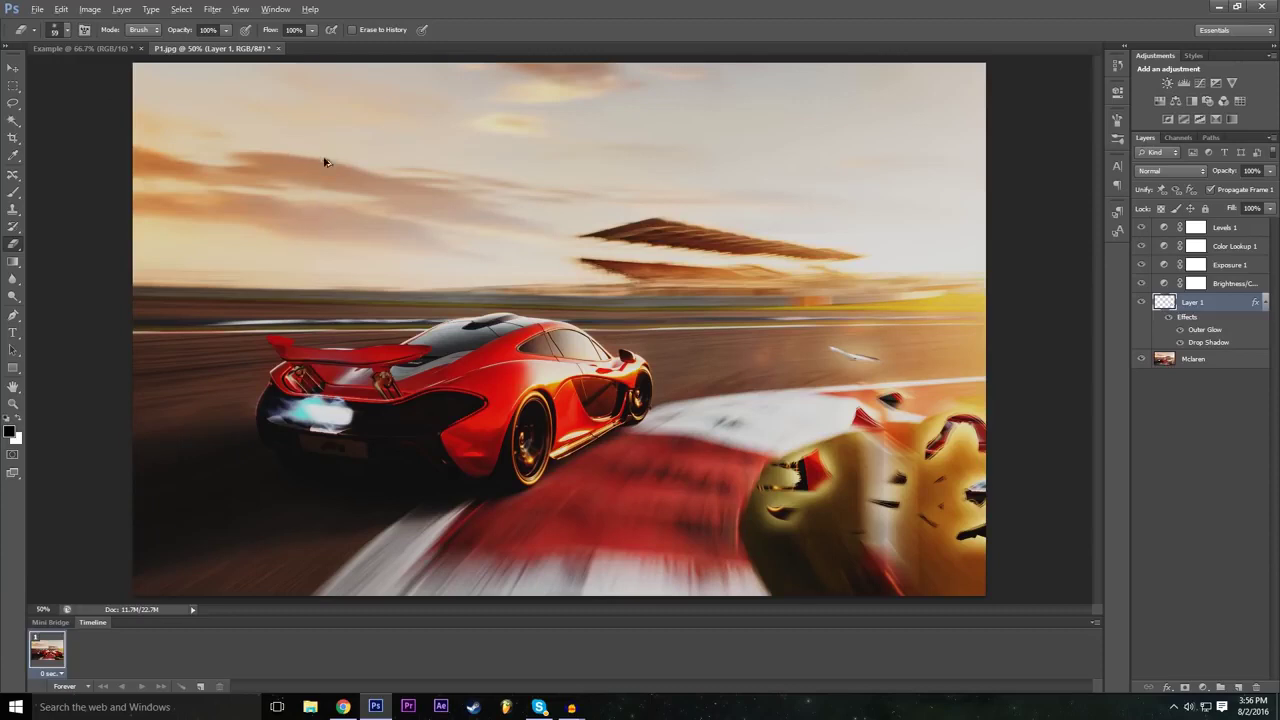
Step back through the history to undo all the eraser strokes on the right-hand car.
key(ctrl+z)
key(ctrl+alt+z)
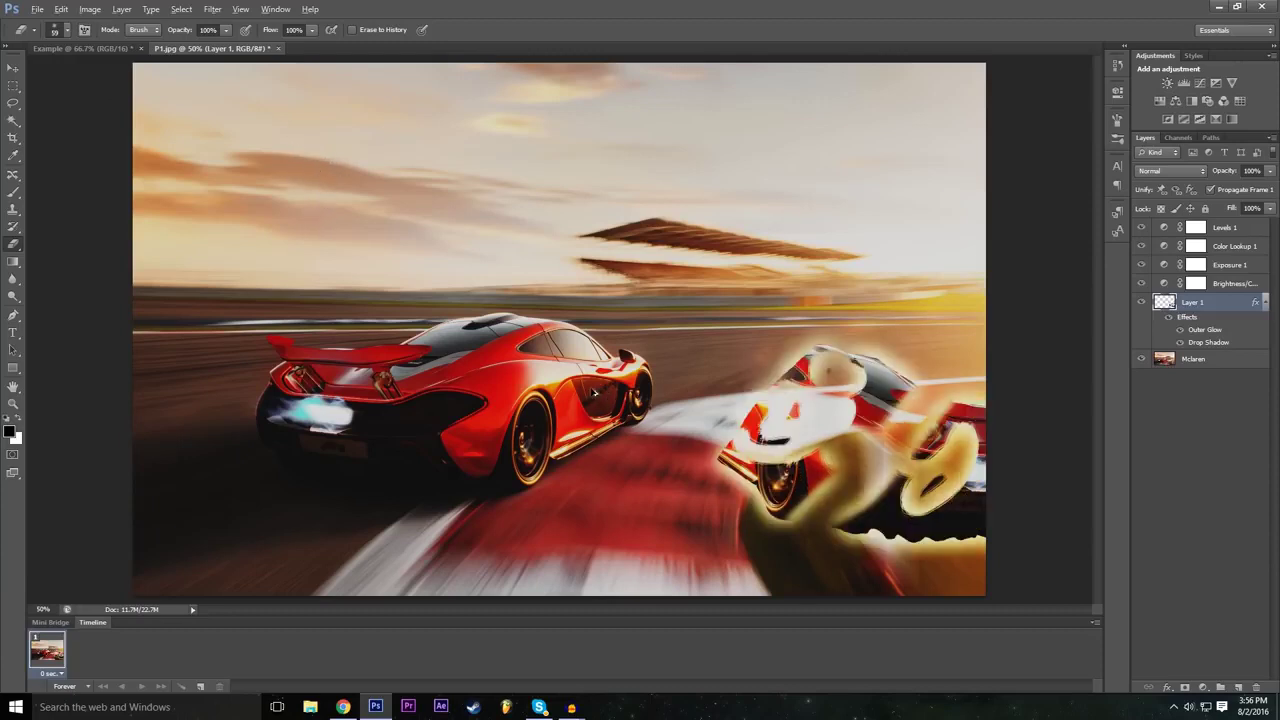
key(ctrl+alt+z)
key(ctrl+alt+z)
key(ctrl+alt+z)
key(ctrl+alt+z)
key(ctrl+alt+z)
key(ctrl+alt+z)
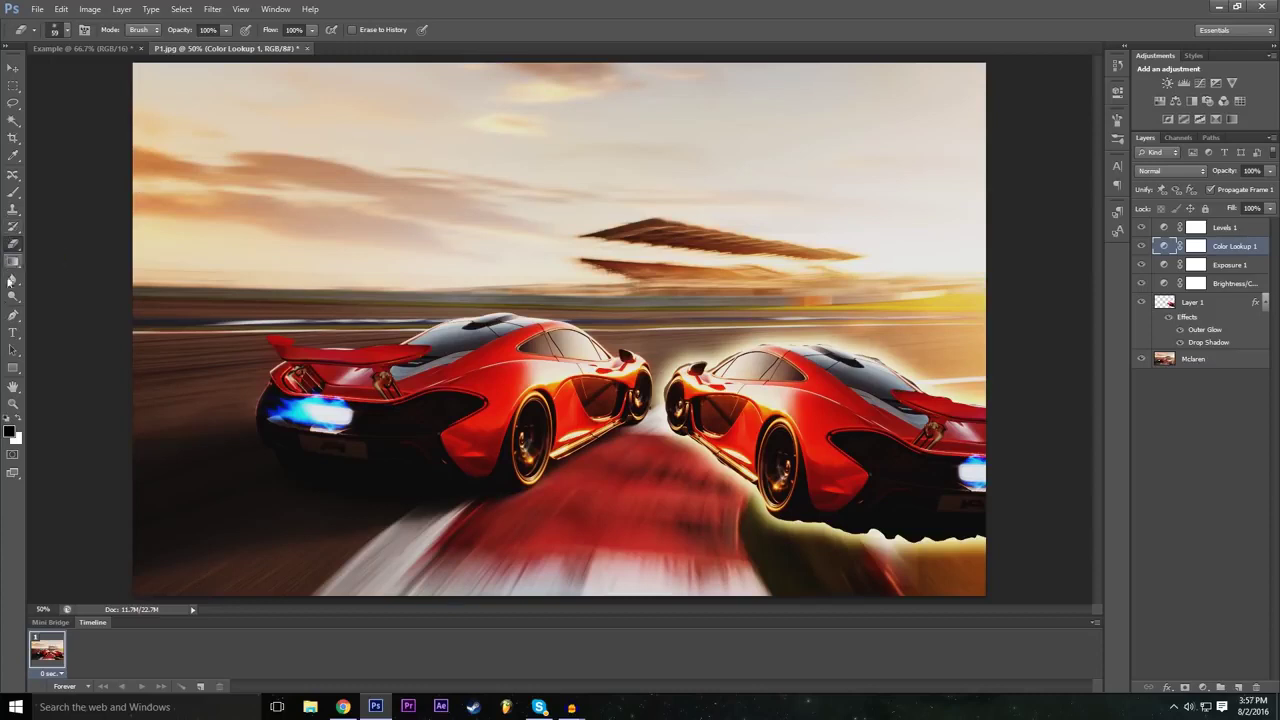
Activate the Pen tool.
click(13, 317)
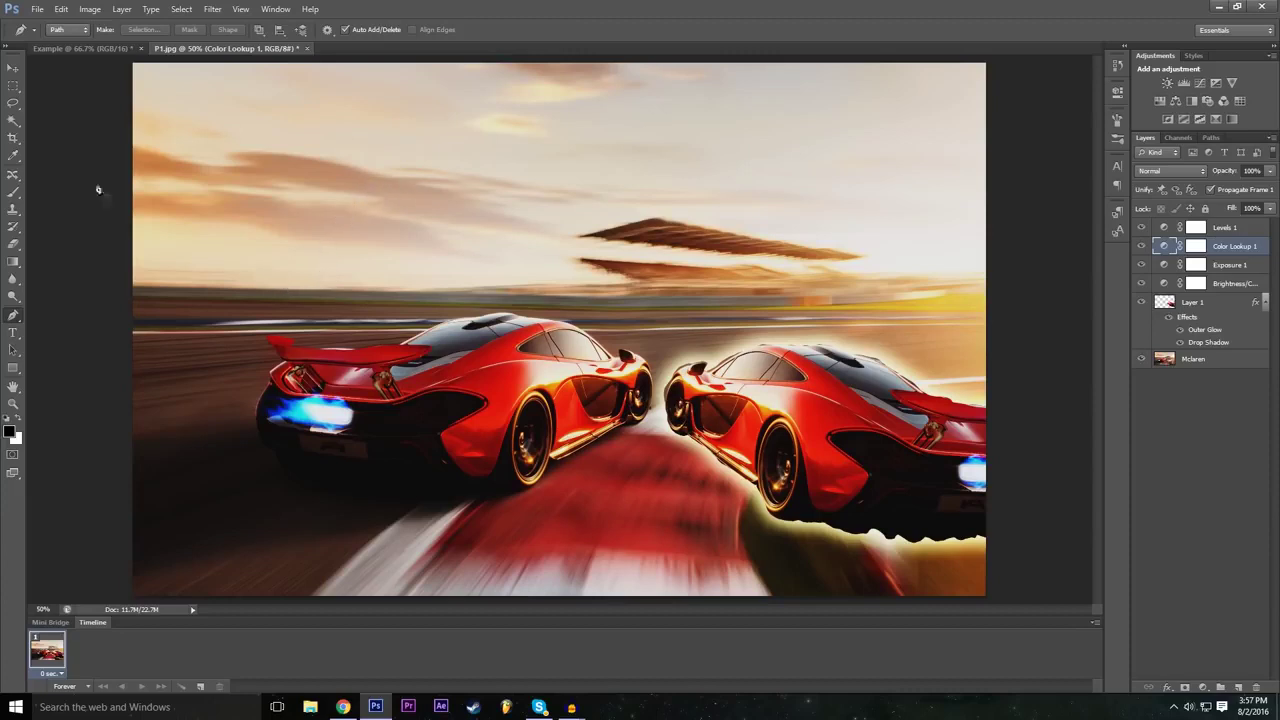
click(124, 49)
click(219, 47)
click(36, 9)
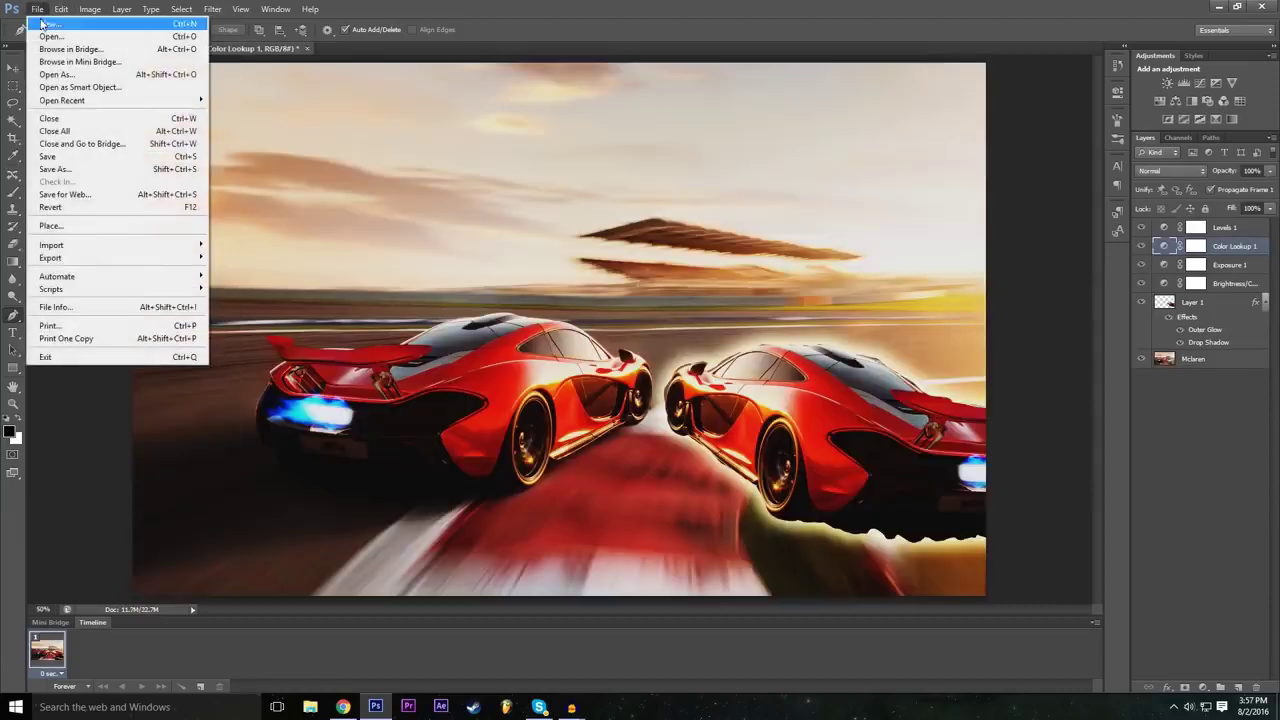
click(45, 22)
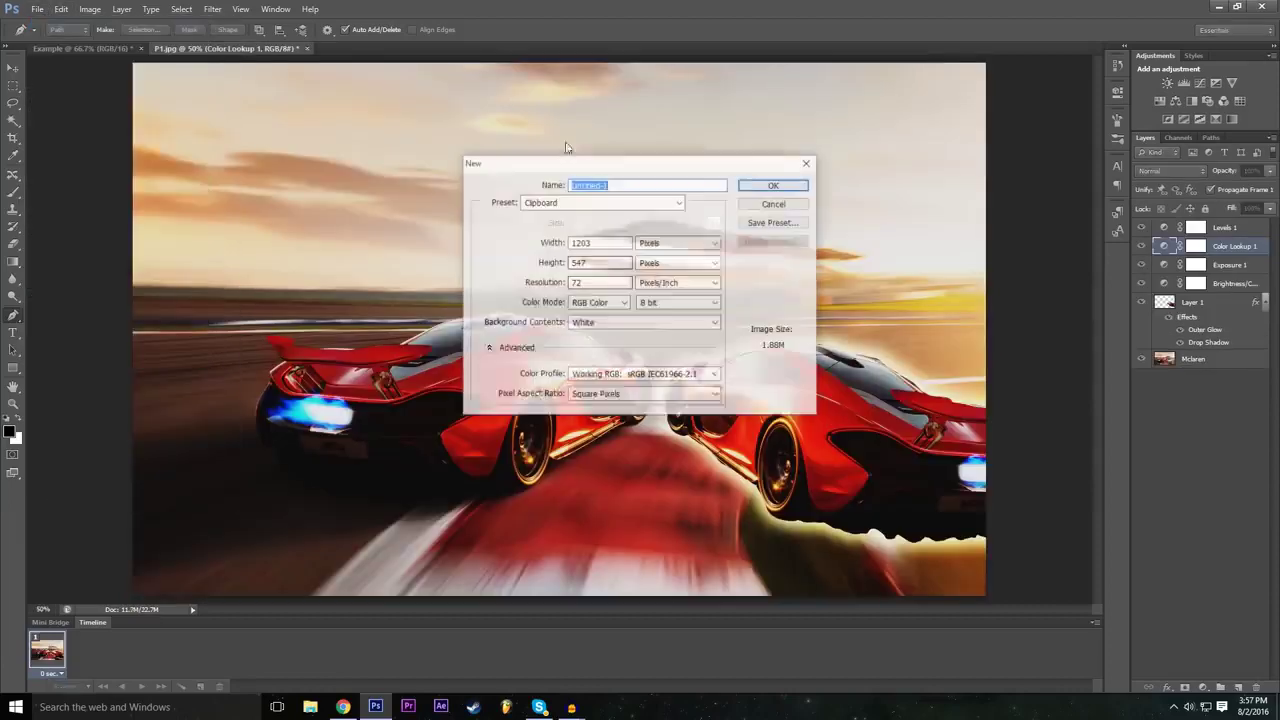
double_click(618, 245)
text(1920)
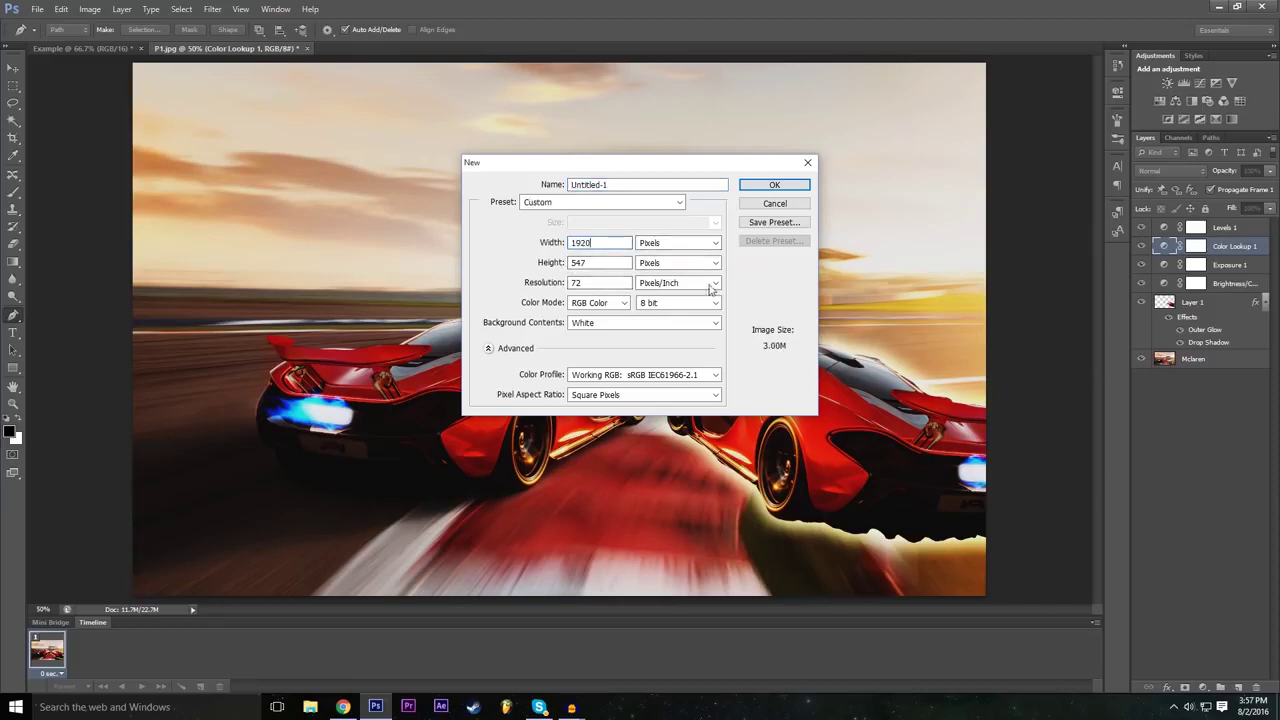
double_click(590, 264)
click(598, 264)
click(775, 204)
Hide Rectangle 1 in the Example document and, with Background selected, start a Pen path in the upper-left area of the canvas.
click(70, 48)
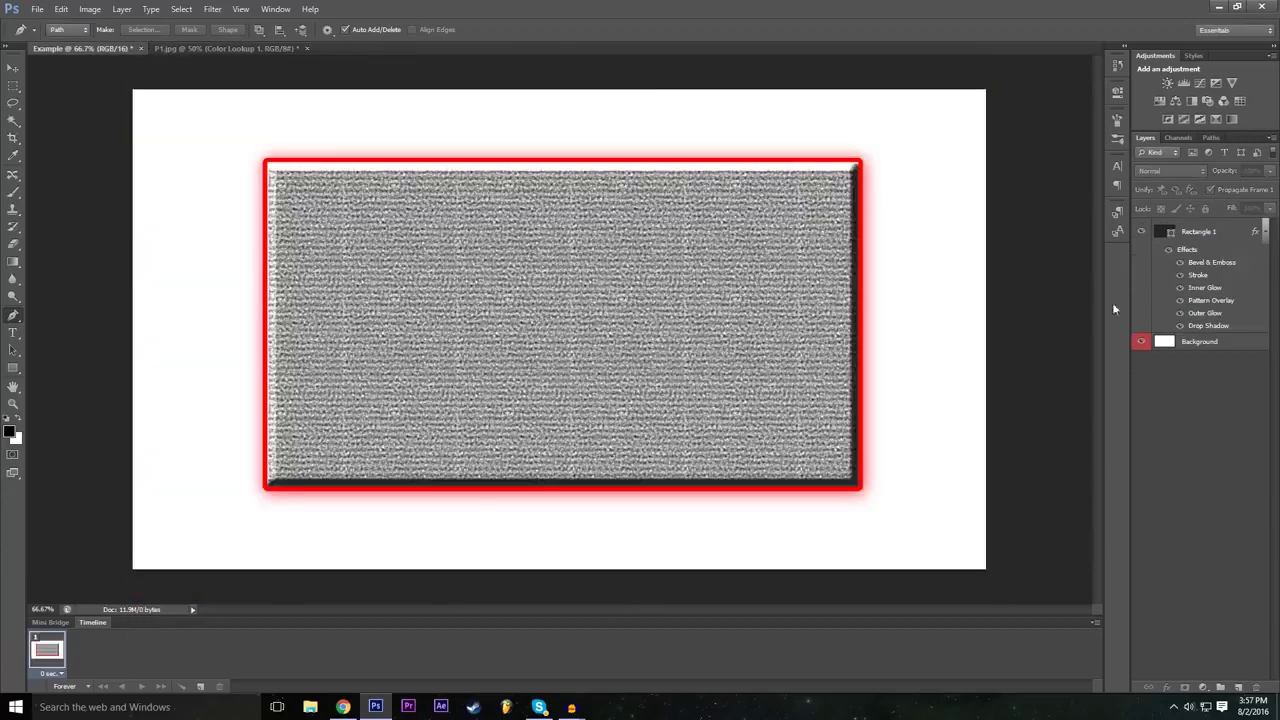
click(1142, 232)
click(1197, 342)
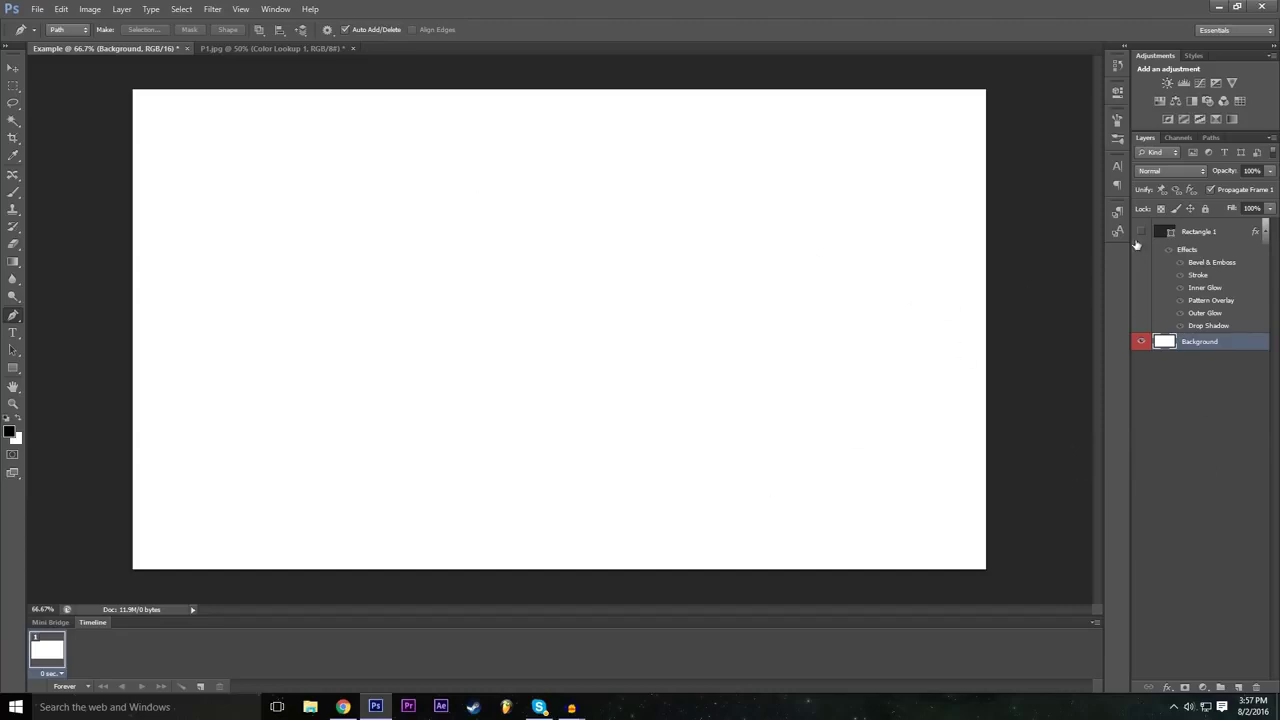
click(1140, 232)
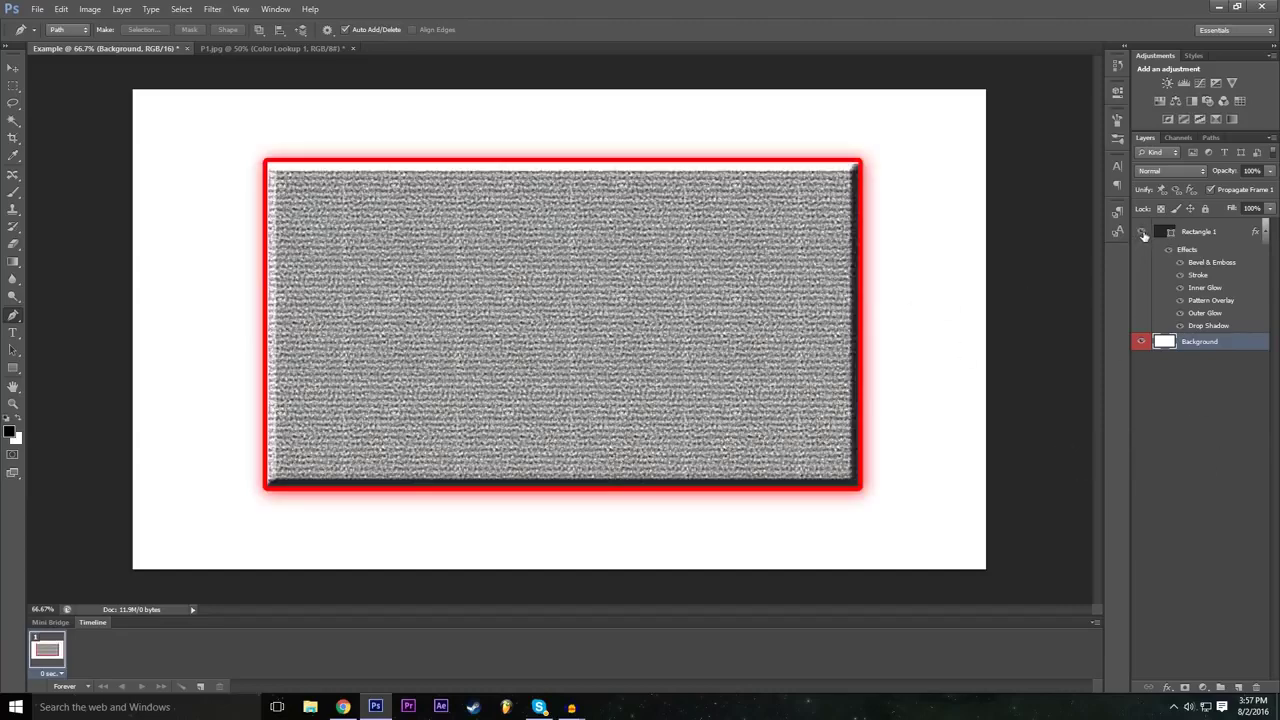
click(1142, 231)
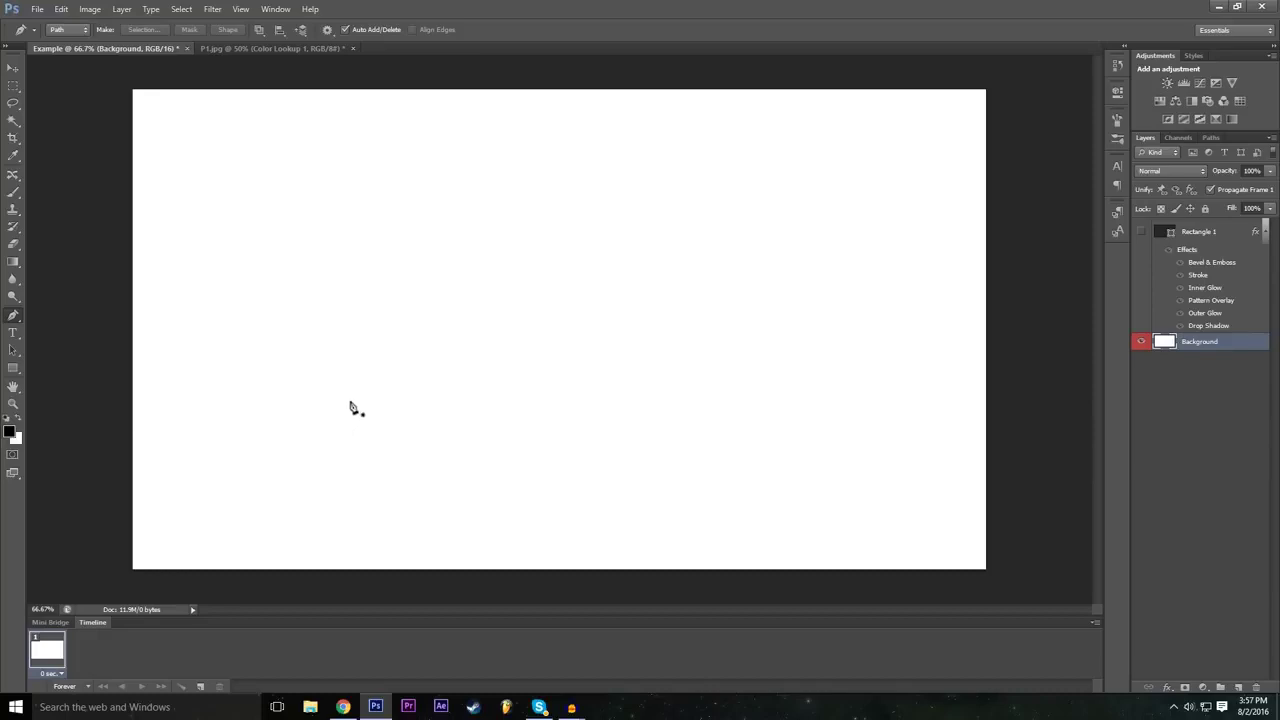
click(355, 195)
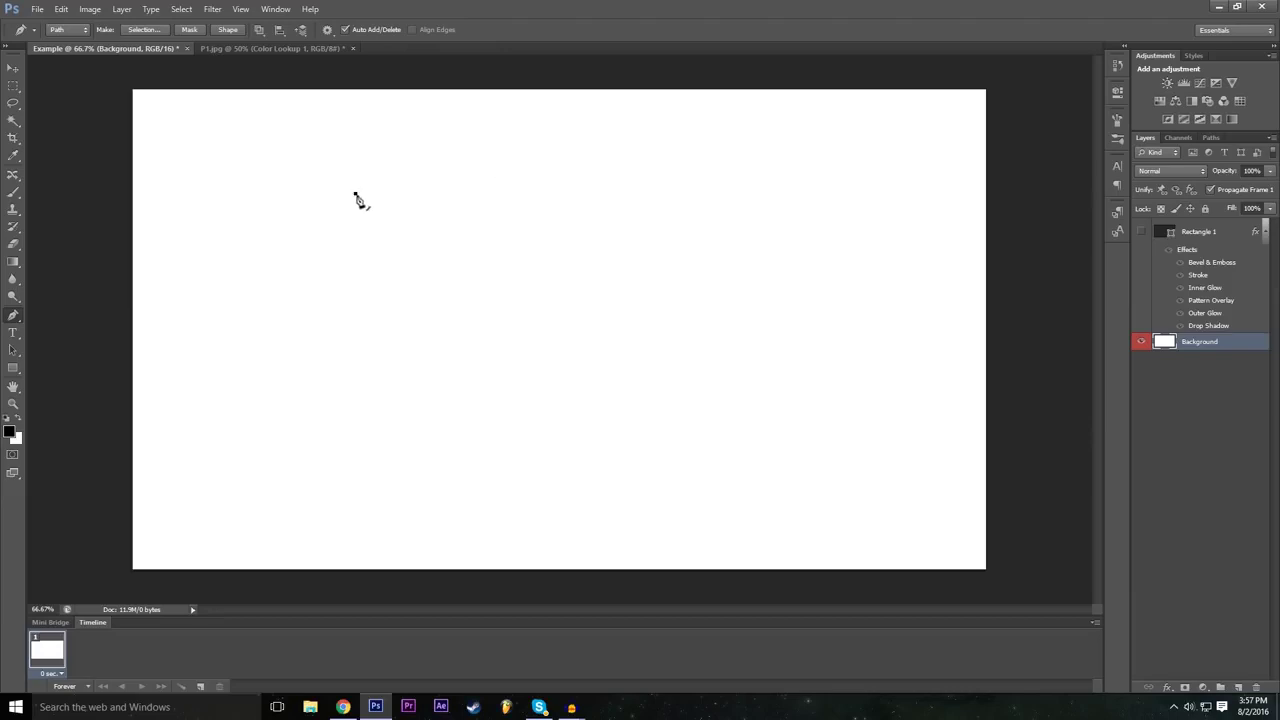
click(567, 189)
click(352, 337)
click(592, 337)
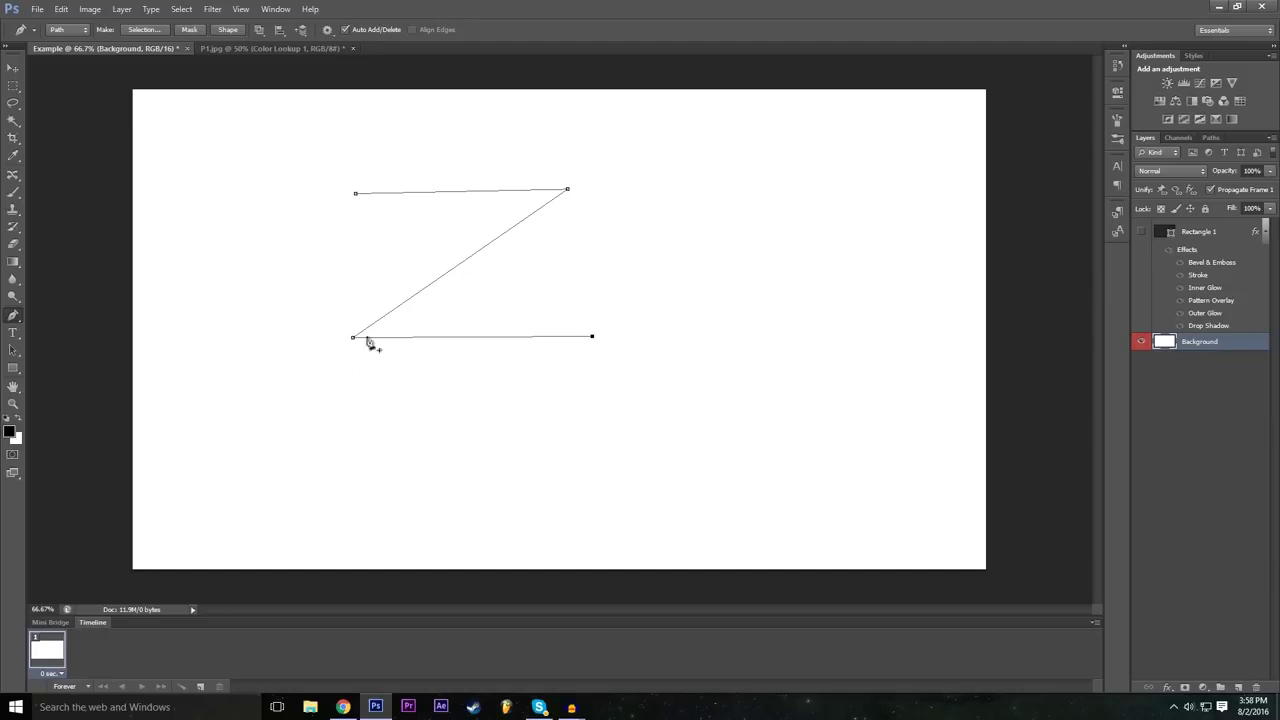
key(ctrl+z)
key(ctrl+alt+z)
key(ctrl+alt+z)
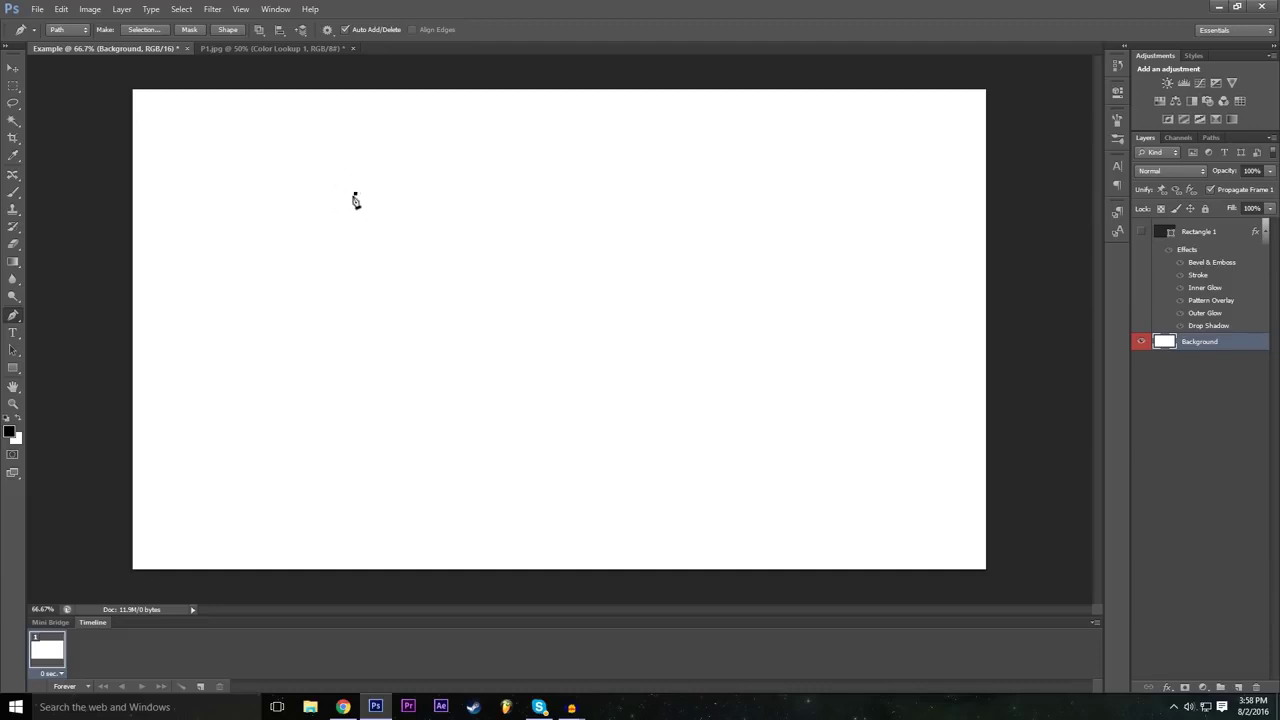
click(569, 193)
click(61, 9)
click(95, 18)
Continue the Pen path into a closed block-letter Z outline with straight edges, ending on the first anchor.
click(569, 195)
click(421, 341)
drag(422, 341, 354, 398)
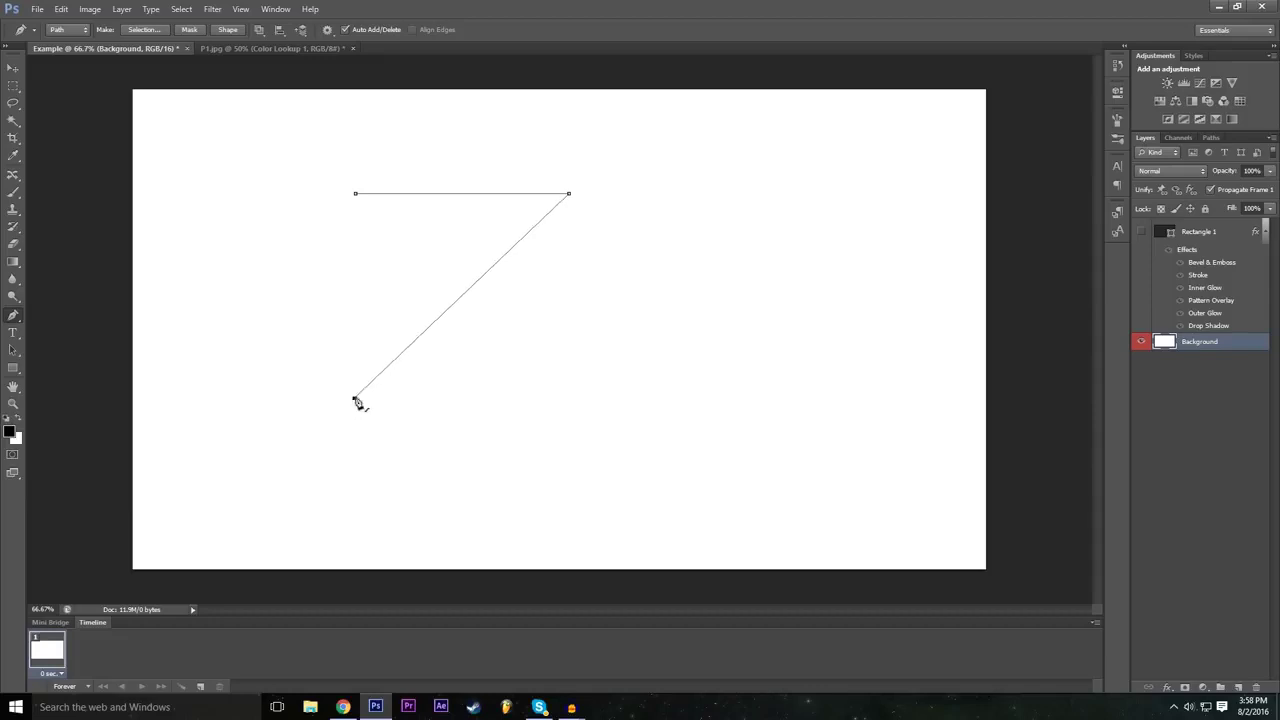
click(586, 398)
click(586, 357)
click(441, 357)
click(603, 195)
drag(604, 196, 625, 181)
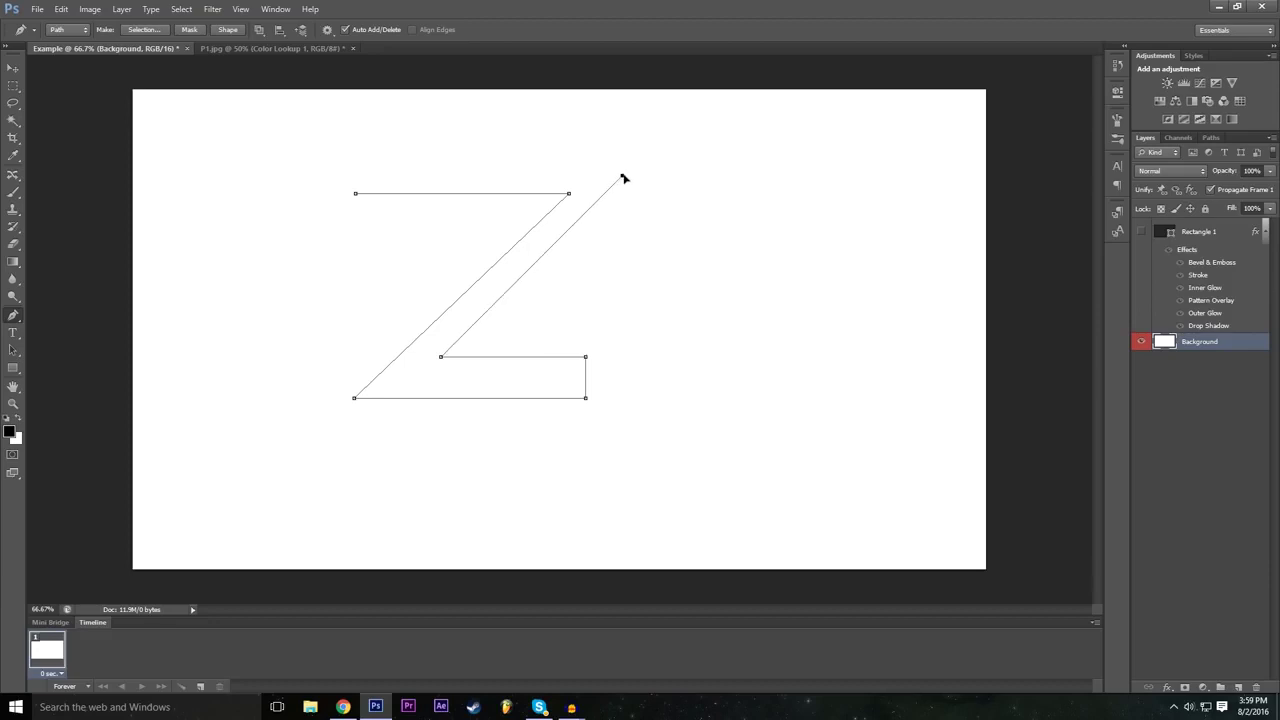
click(358, 175)
click(357, 195)
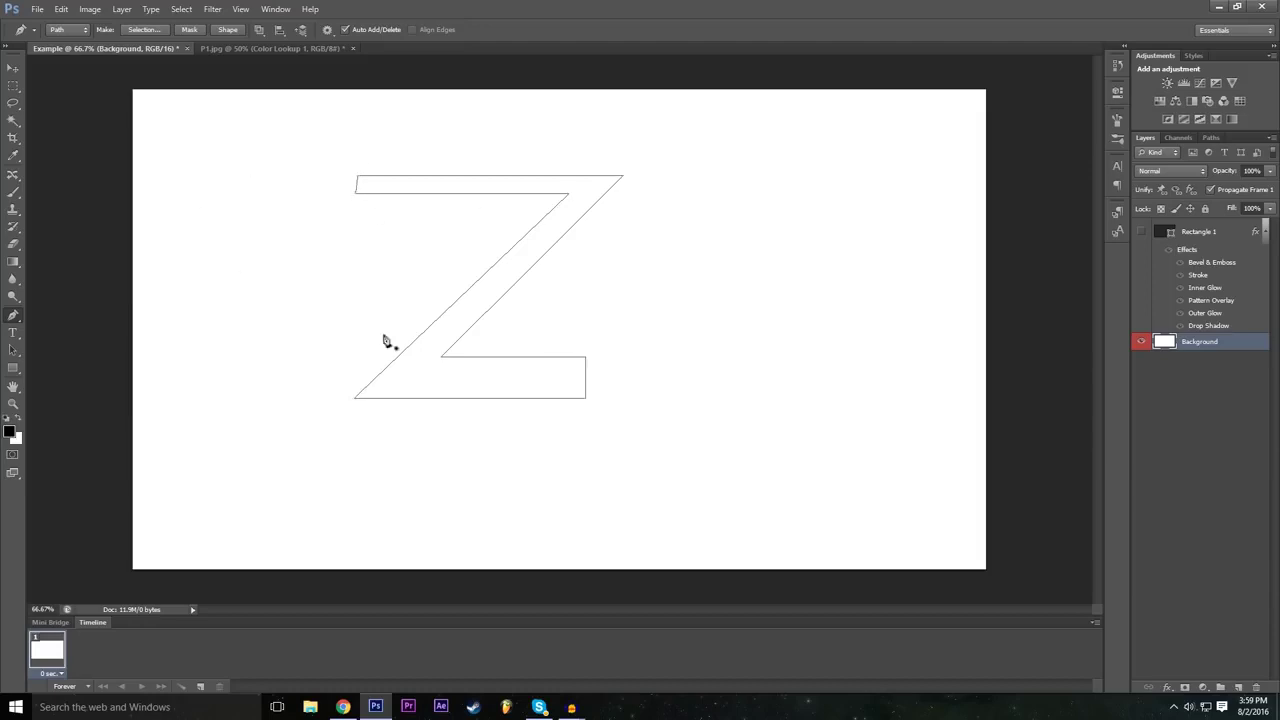
Define the closed Z path as a custom shape named Z.
right_click(442, 394)
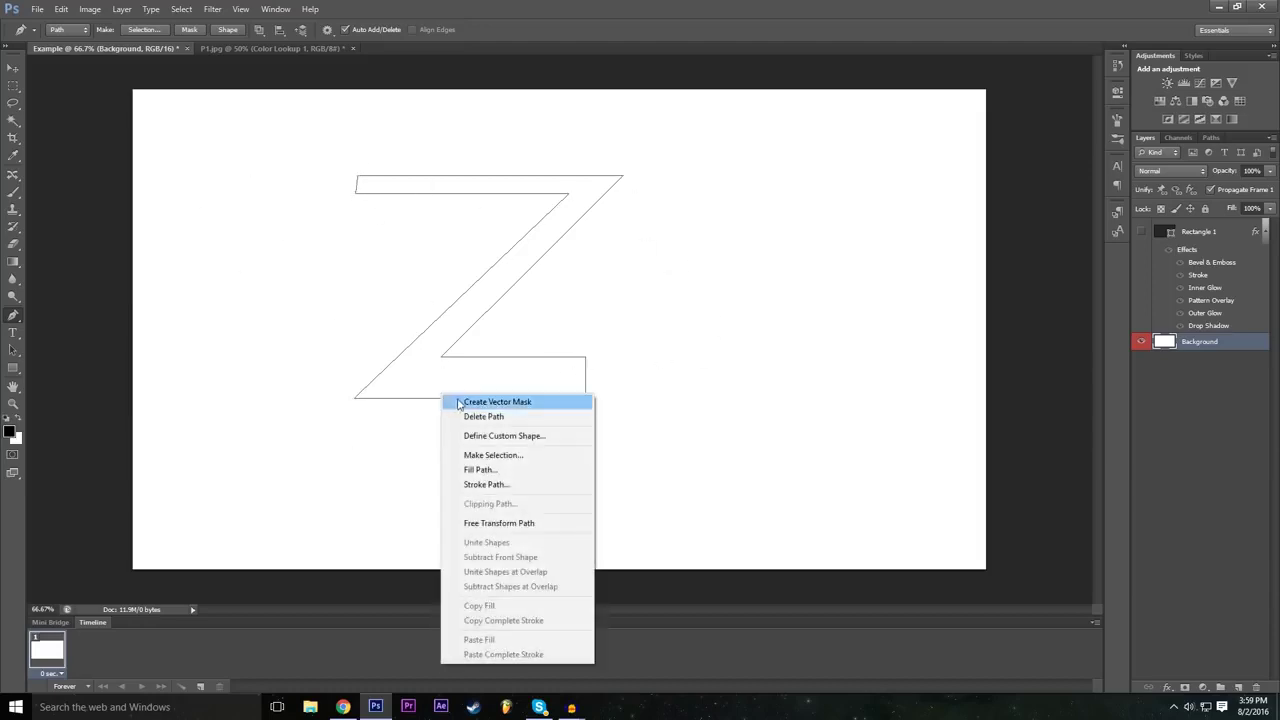
click(532, 442)
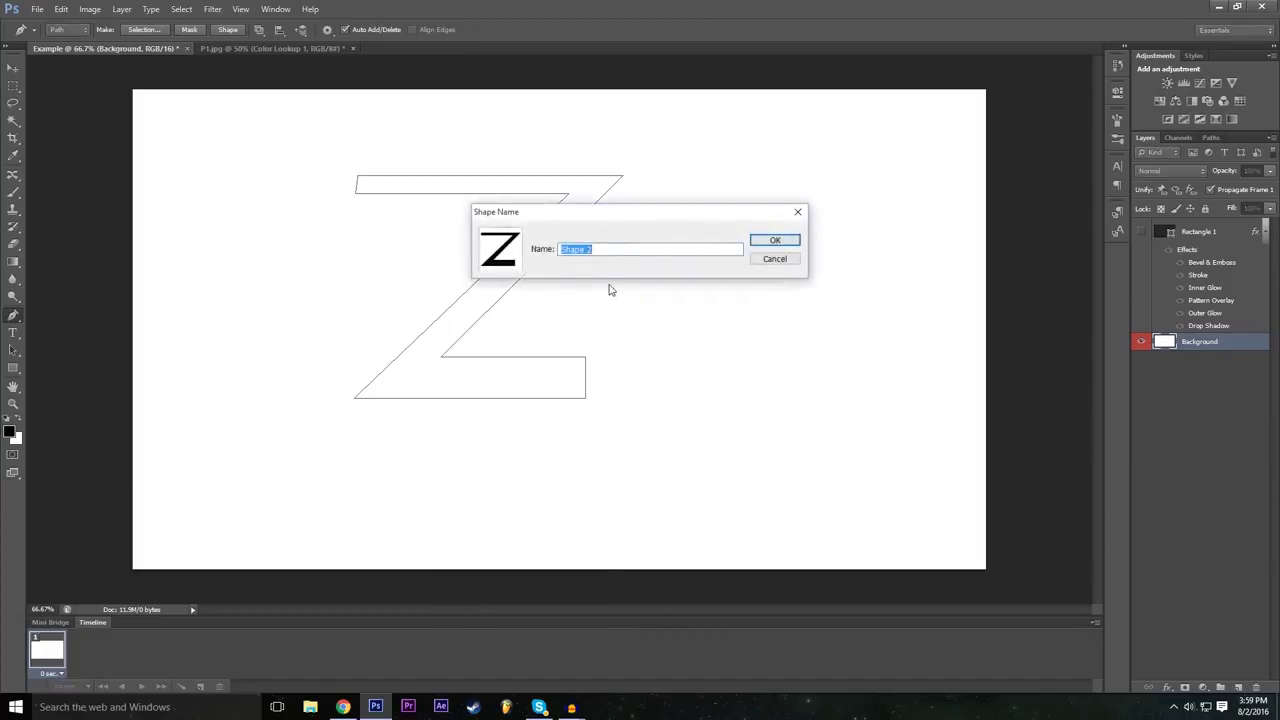
text(Z)
key(Return)
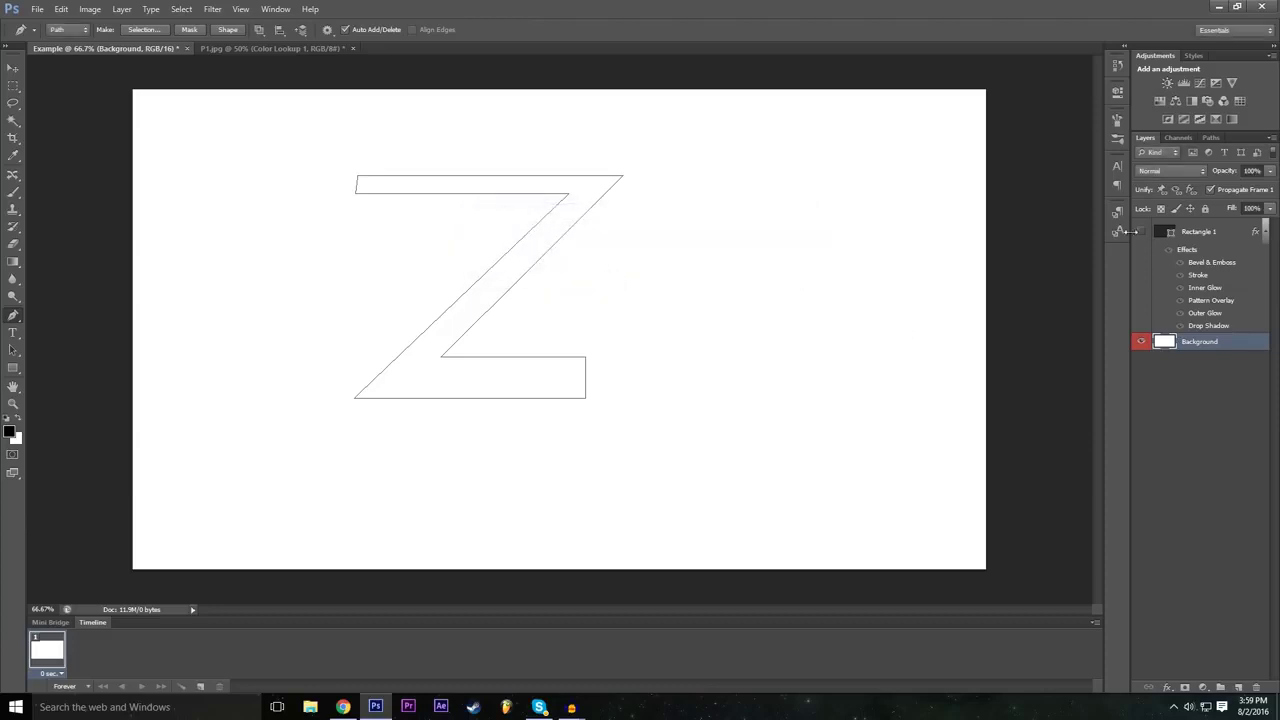
Activate the Custom Shape tool and choose the Z shape from the shape library.
click(13, 368)
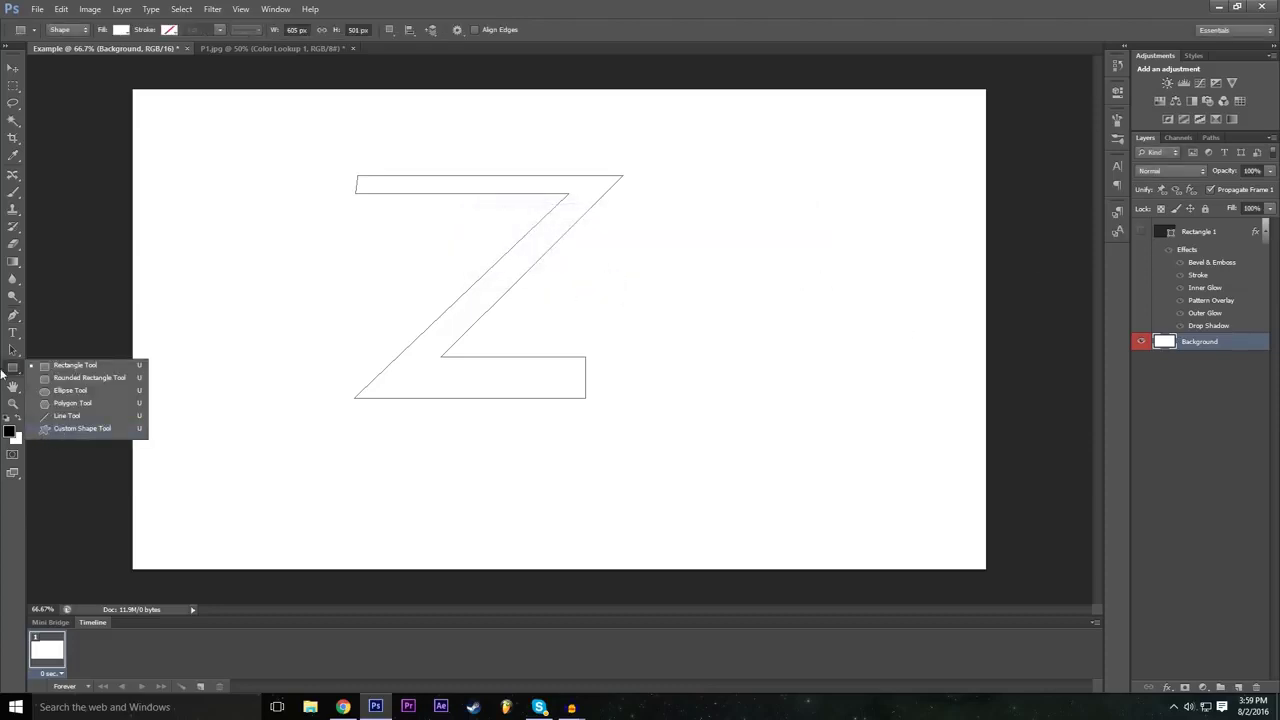
click(72, 428)
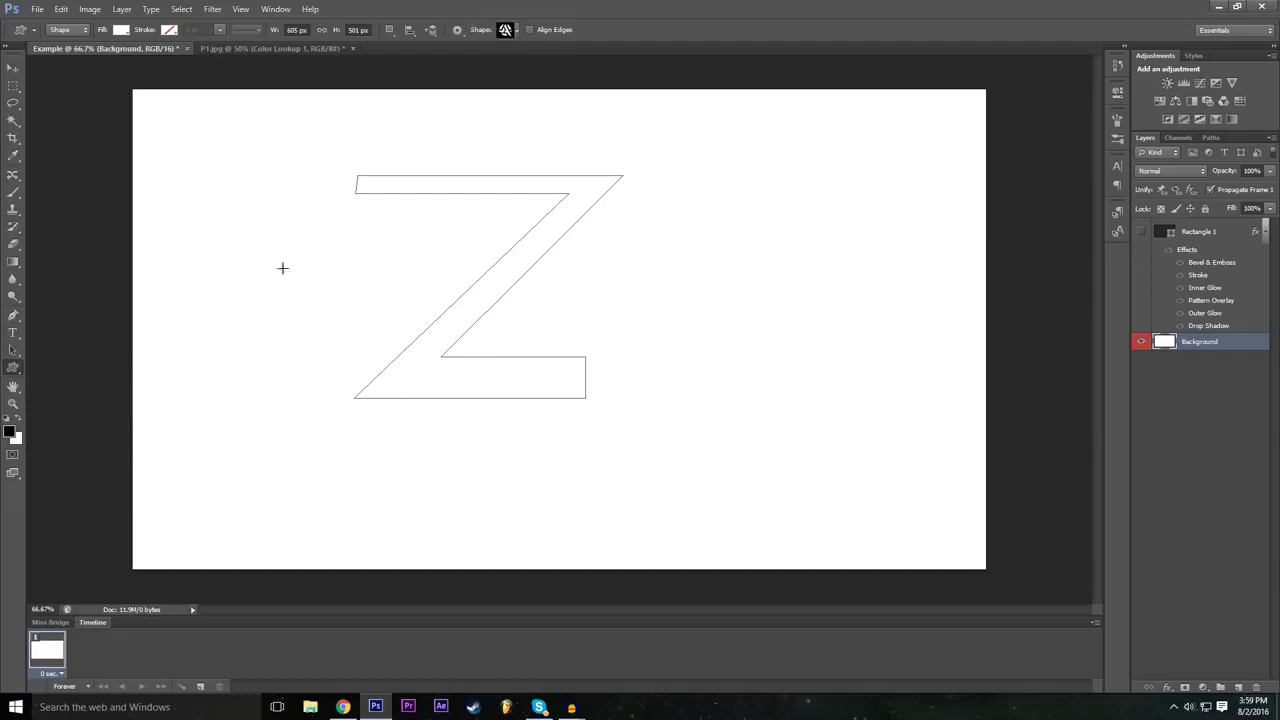
click(514, 31)
scroll(517, 106, up, 2)
scroll(515, 116, down, 2)
scroll(517, 98, up, 2)
scroll(511, 110, down, 2)
click(509, 125)
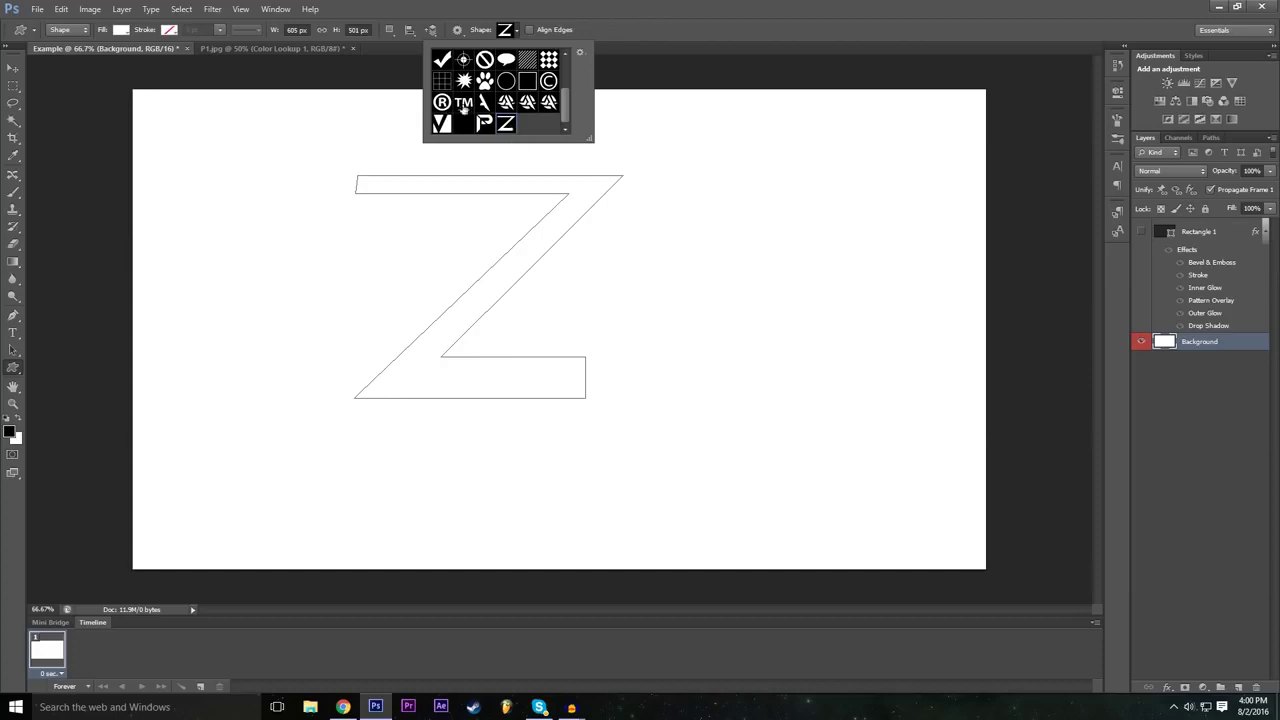
Place the Z shape at 605 px by 501 px with preserved proportions, and move it near the middle of the canvas.
click(637, 5)
click(545, 335)
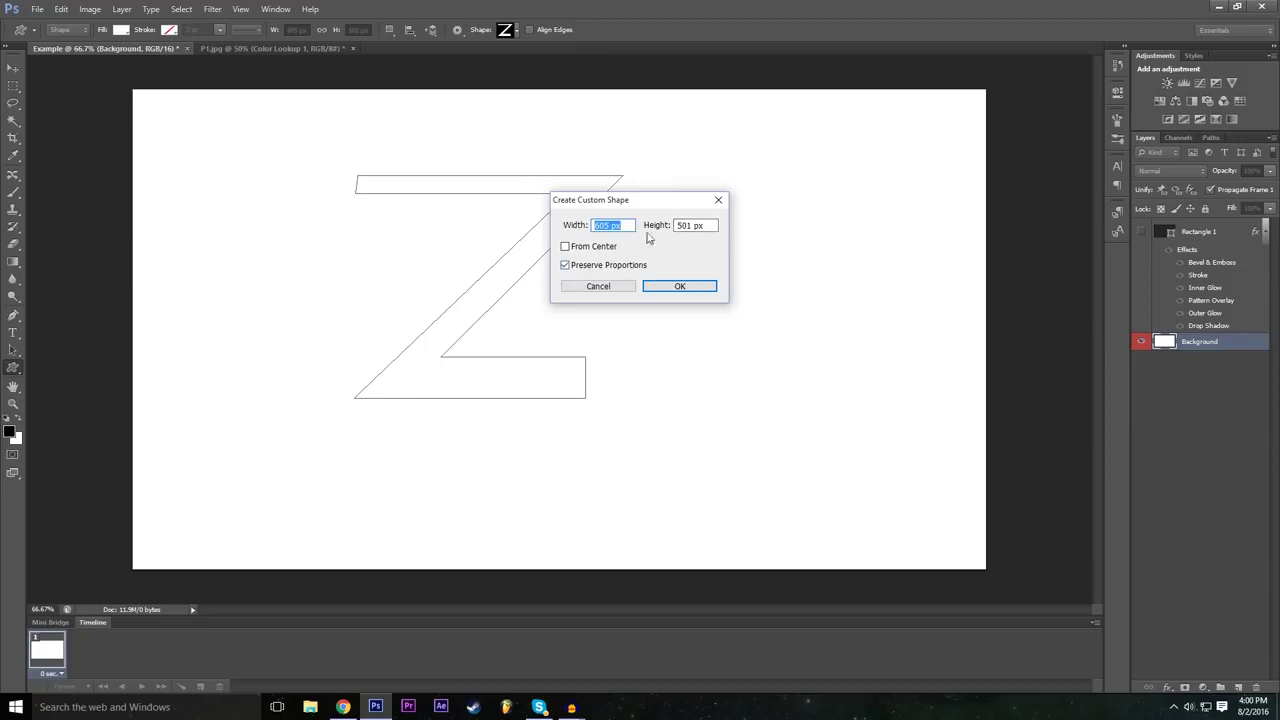
click(679, 286)
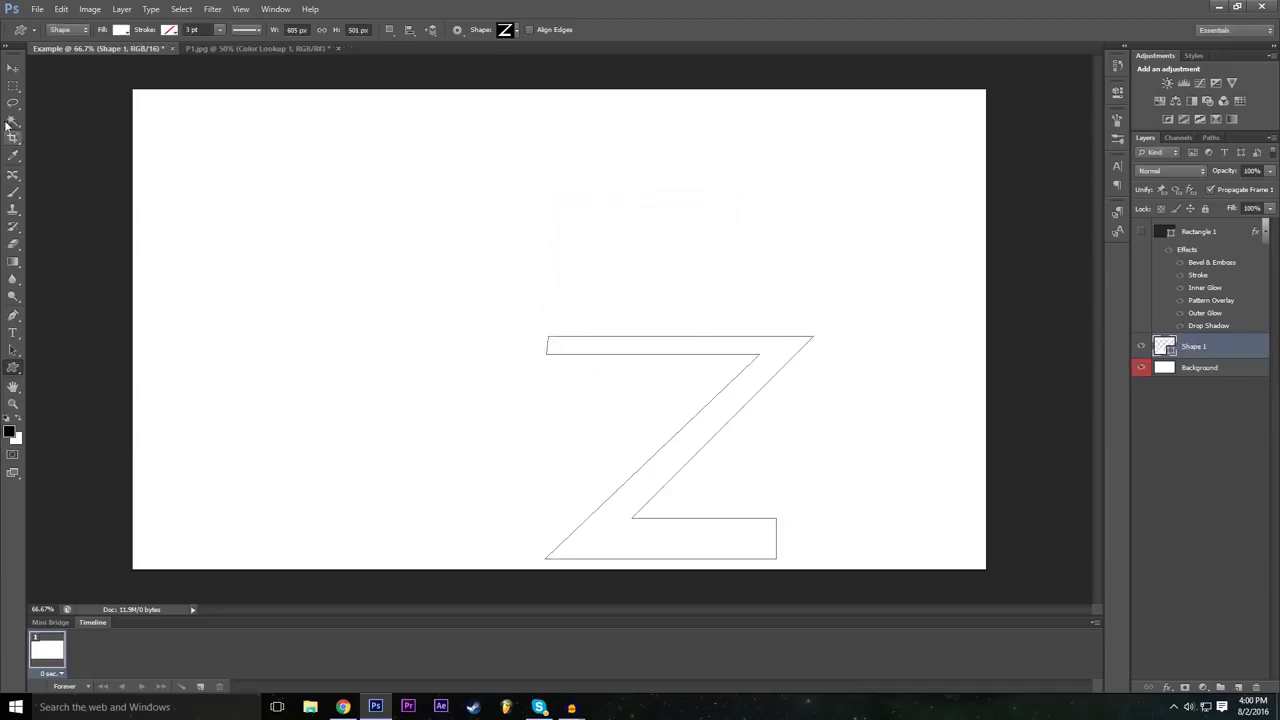
click(13, 67)
drag(696, 441, 604, 362)
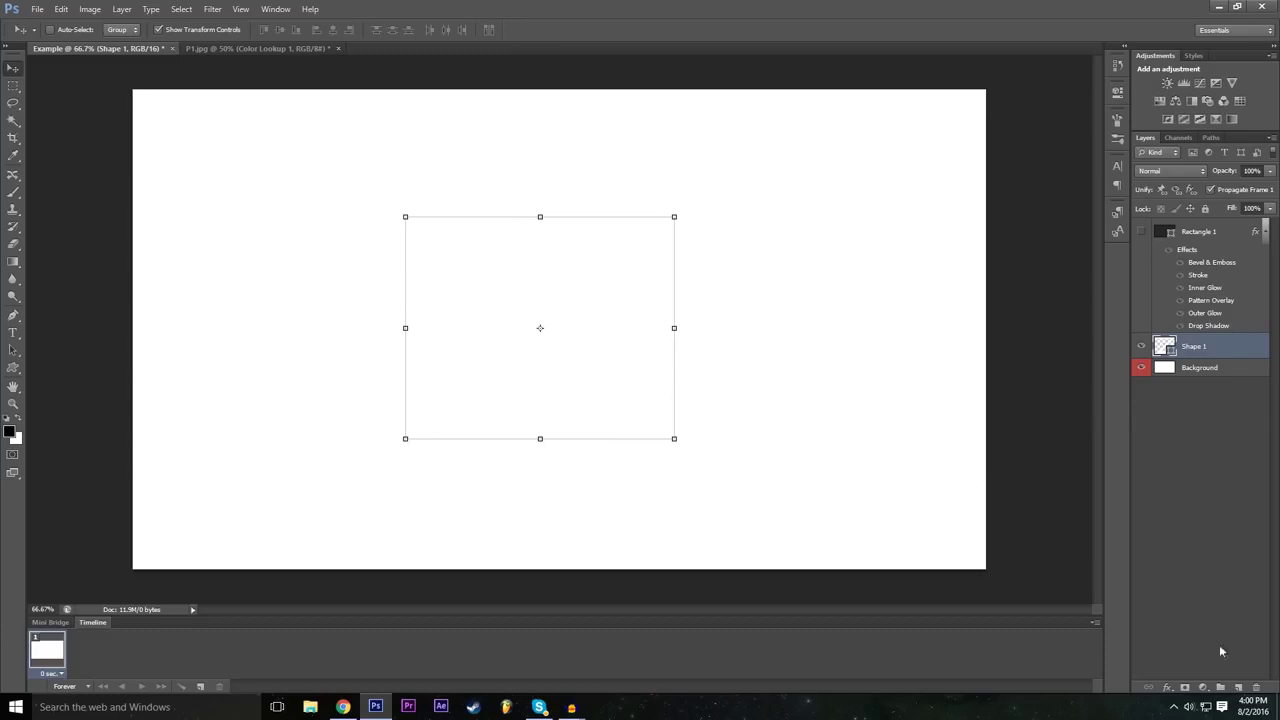
Add a Color Overlay effect to the Shape 1 layer and set its colour to black.
click(1168, 688)
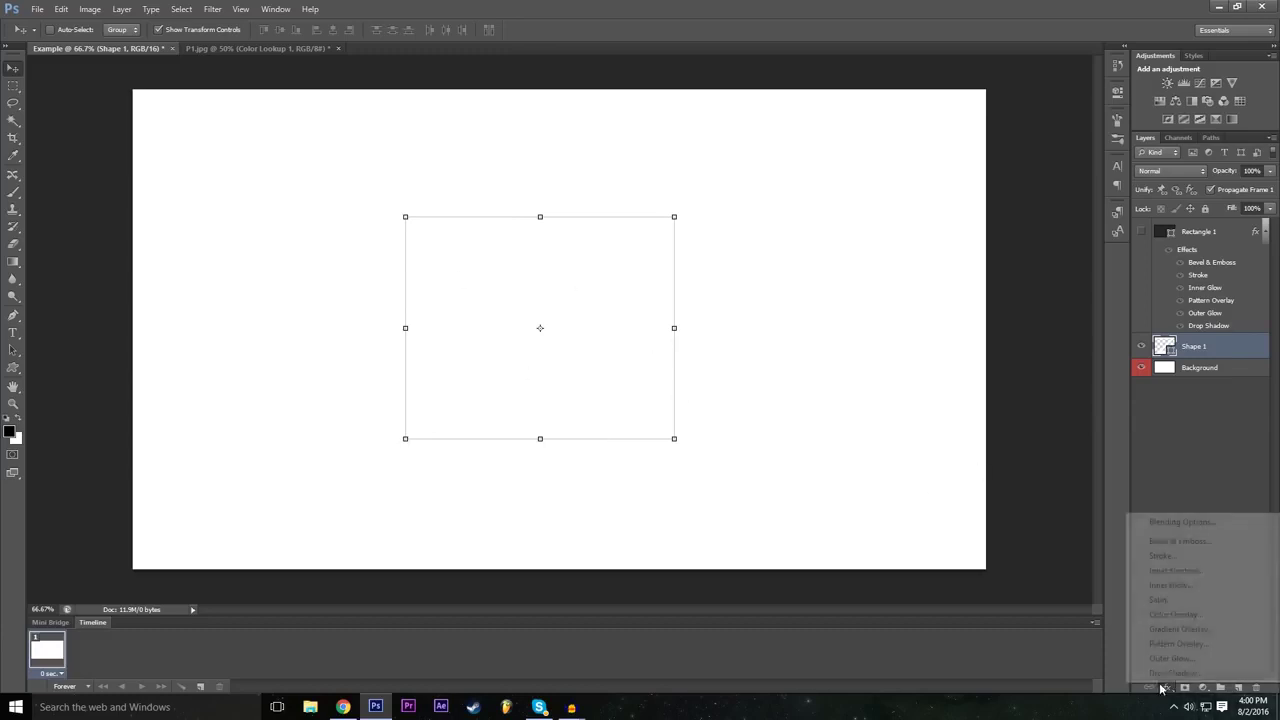
click(1206, 531)
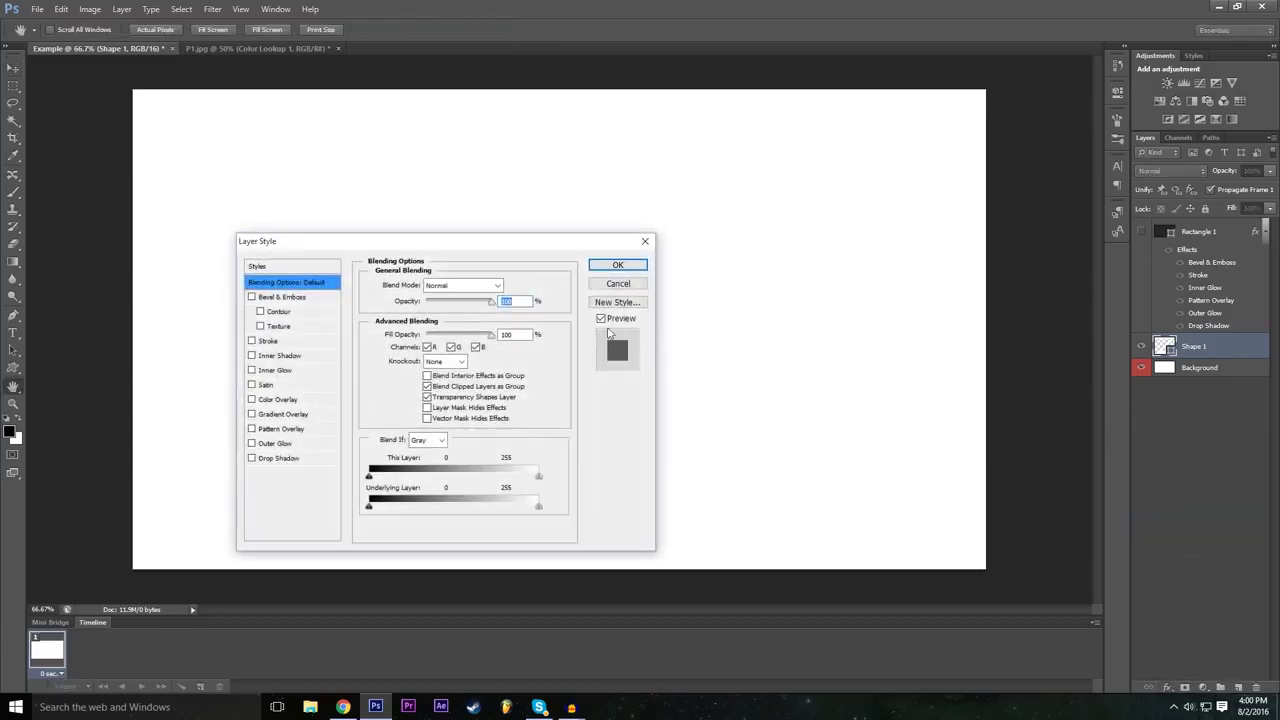
drag(475, 244, 1147, 151)
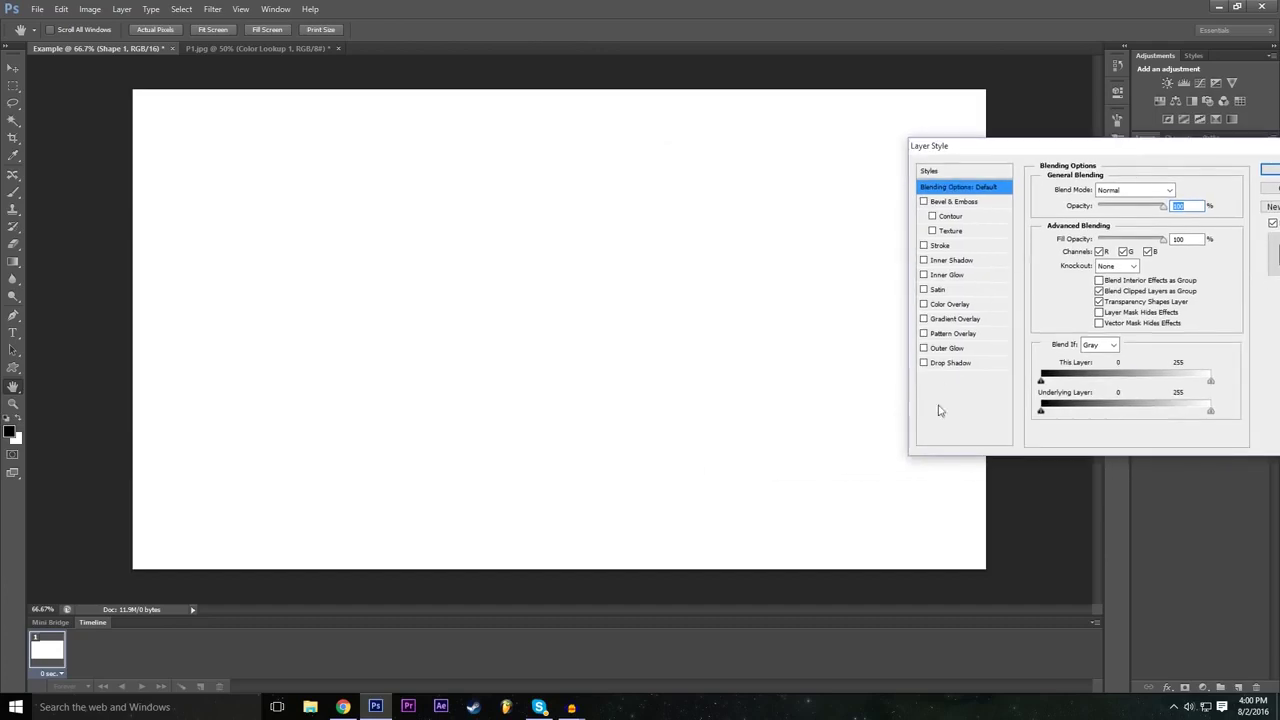
click(923, 304)
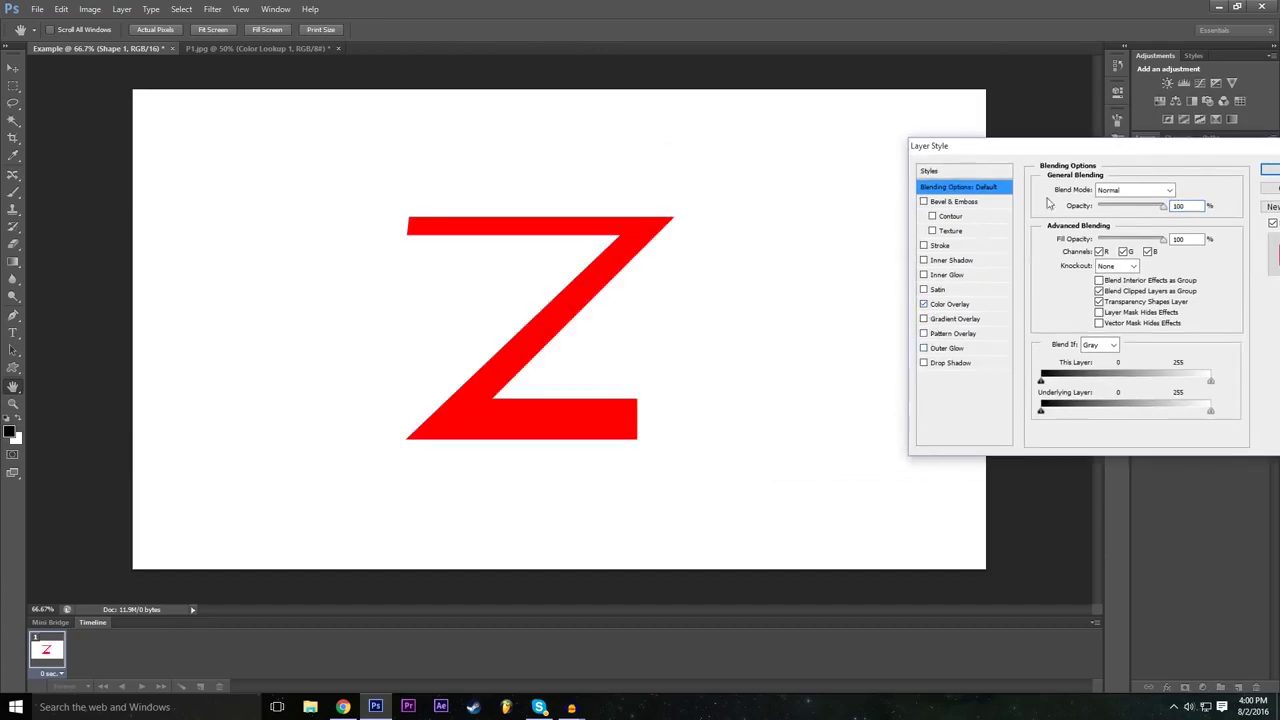
drag(1074, 149, 872, 188)
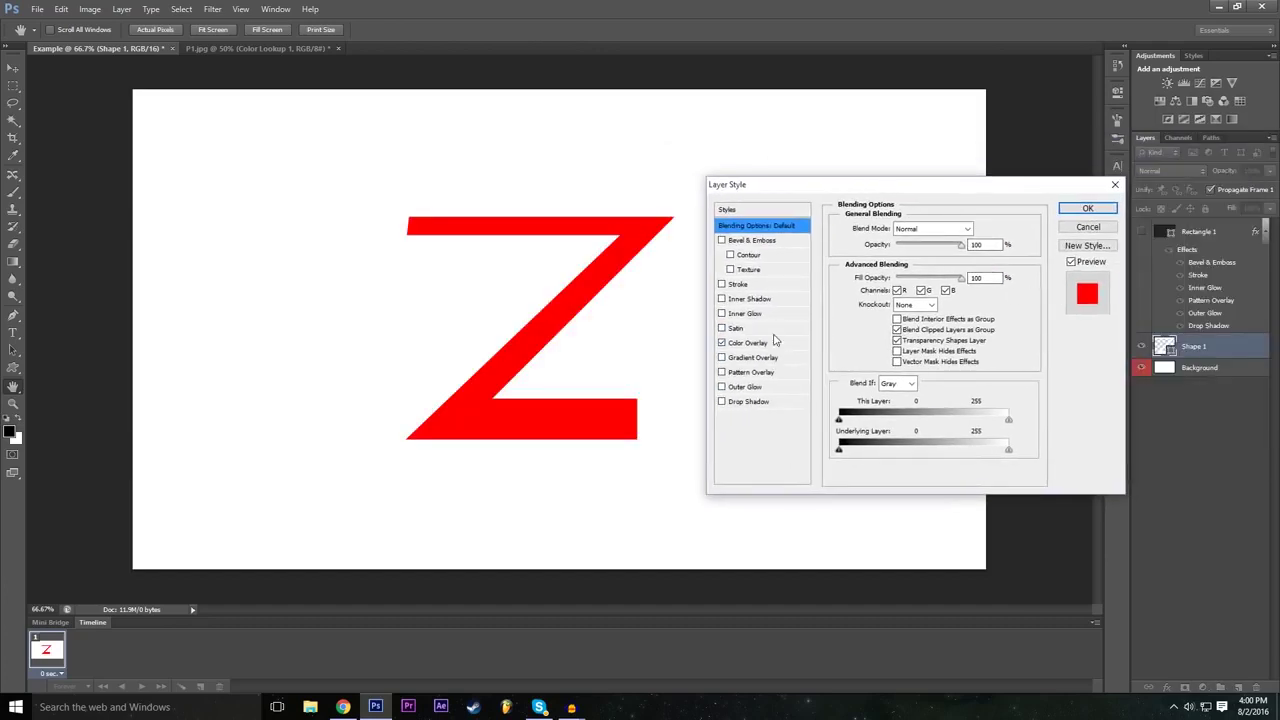
click(775, 342)
click(978, 230)
drag(553, 318, 251, 483)
drag(402, 342, 356, 412)
drag(520, 200, 636, 259)
click(800, 284)
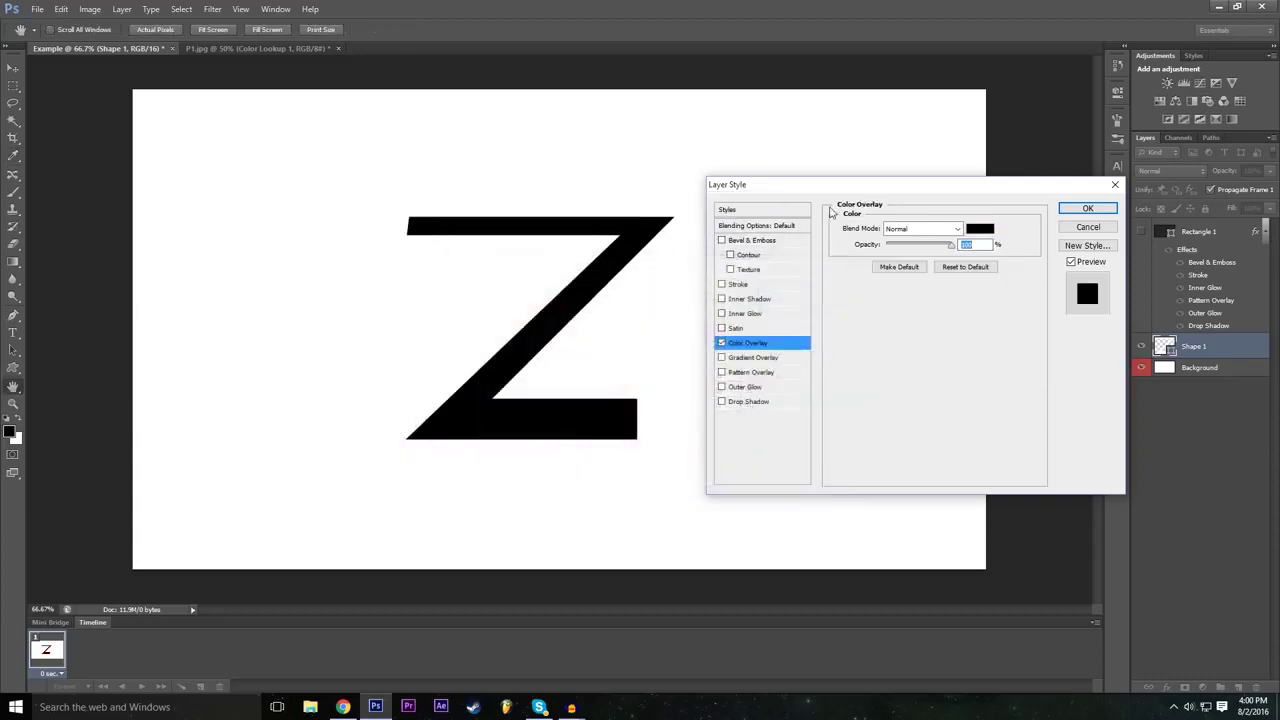
Add a red Outer Glow to Shape 1 with a larger spread and a size of 46 px, and hide the Background layer.
click(727, 389)
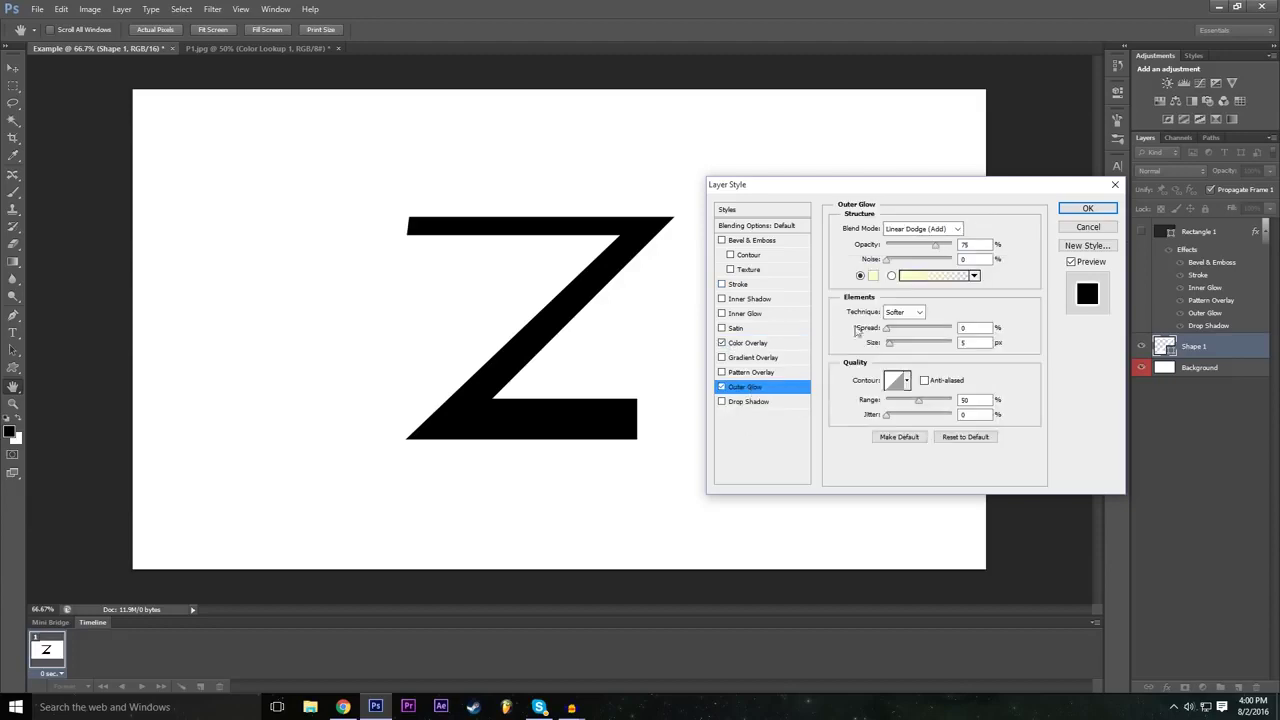
click(873, 276)
drag(672, 318, 672, 293)
drag(622, 321, 660, 293)
click(790, 288)
drag(890, 343, 906, 330)
drag(1037, 192, 1043, 203)
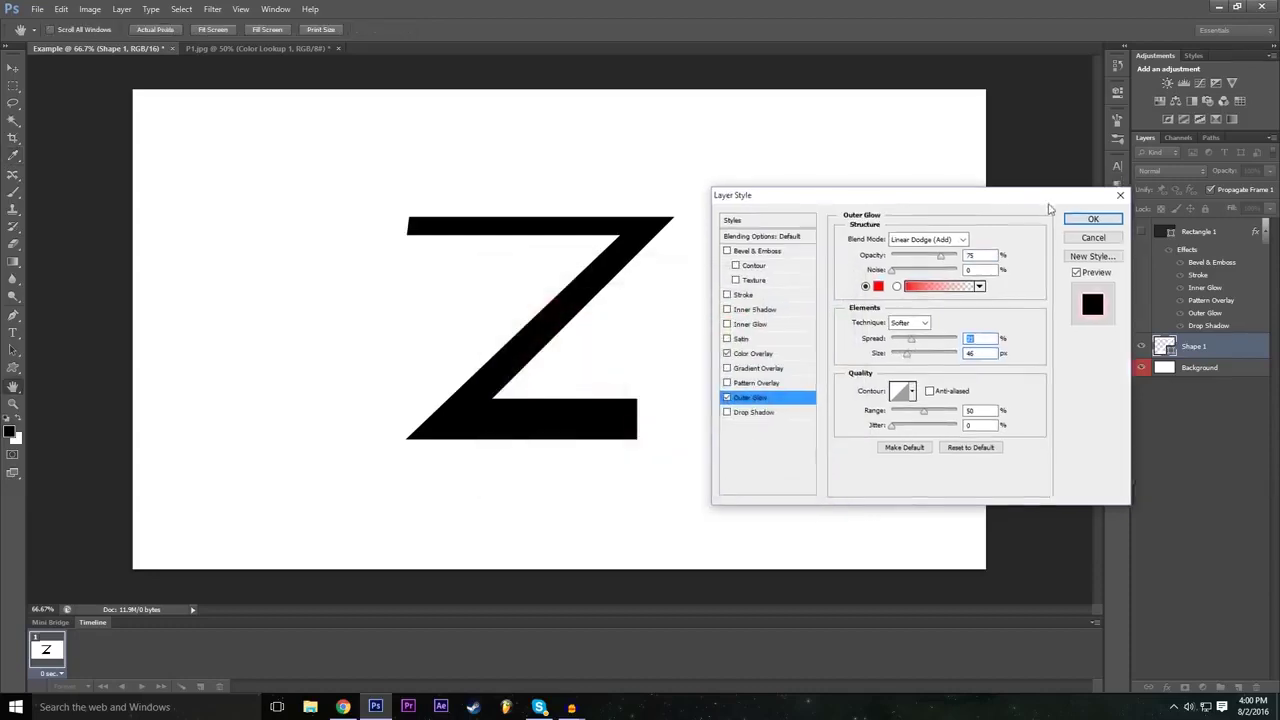
click(1093, 219)
click(1140, 409)
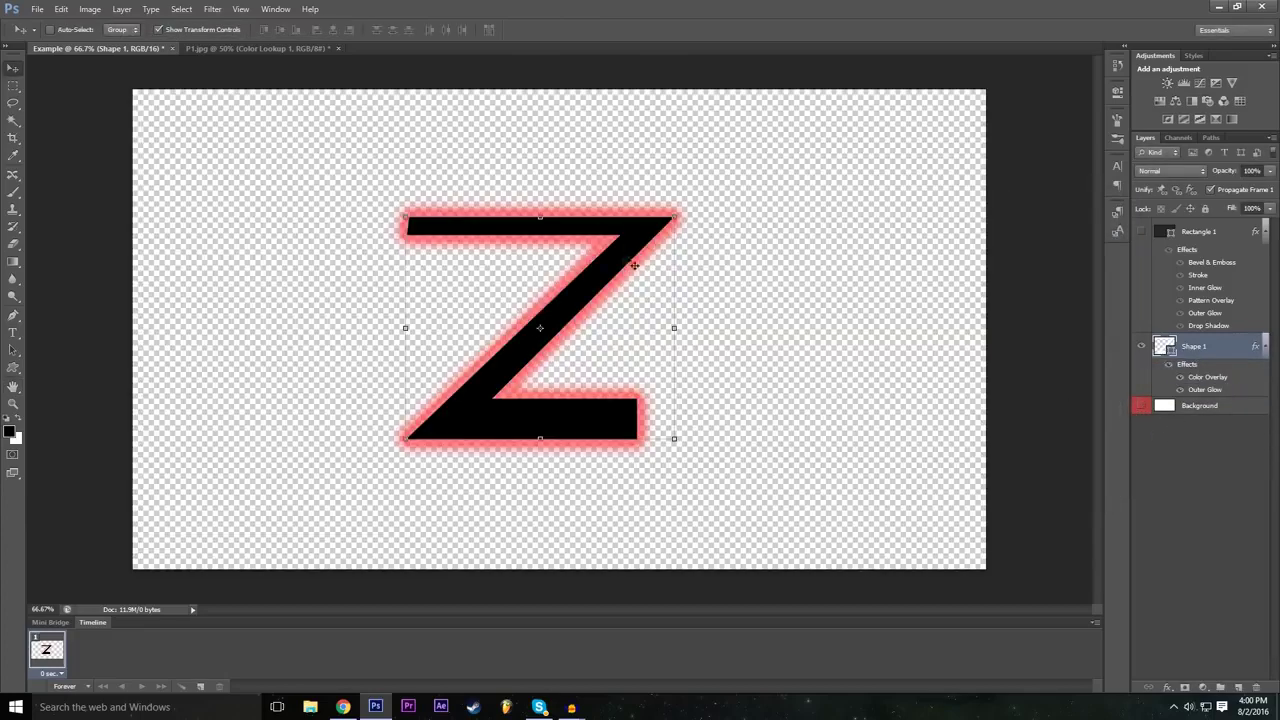
drag(785, 5, 795, 2)
Compare the car composition in P1.jpg with the Z logo in the Example document, ending on P1.jpg.
click(276, 47)
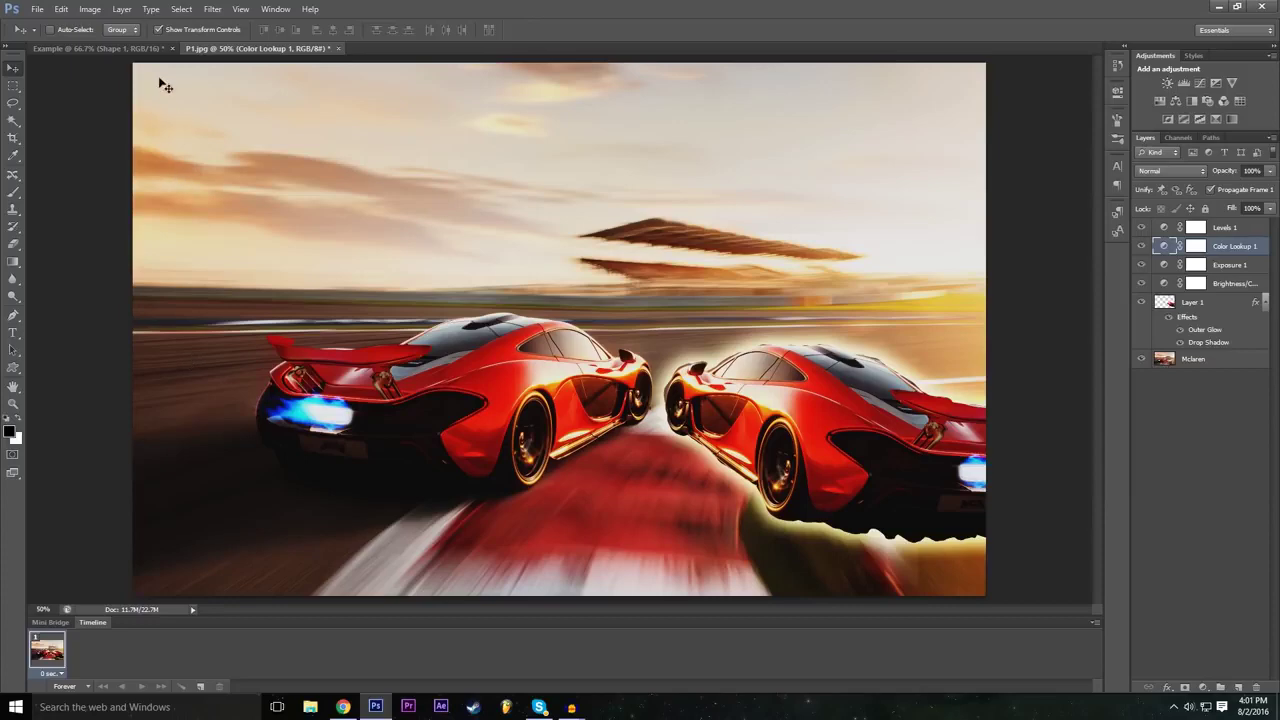
click(100, 48)
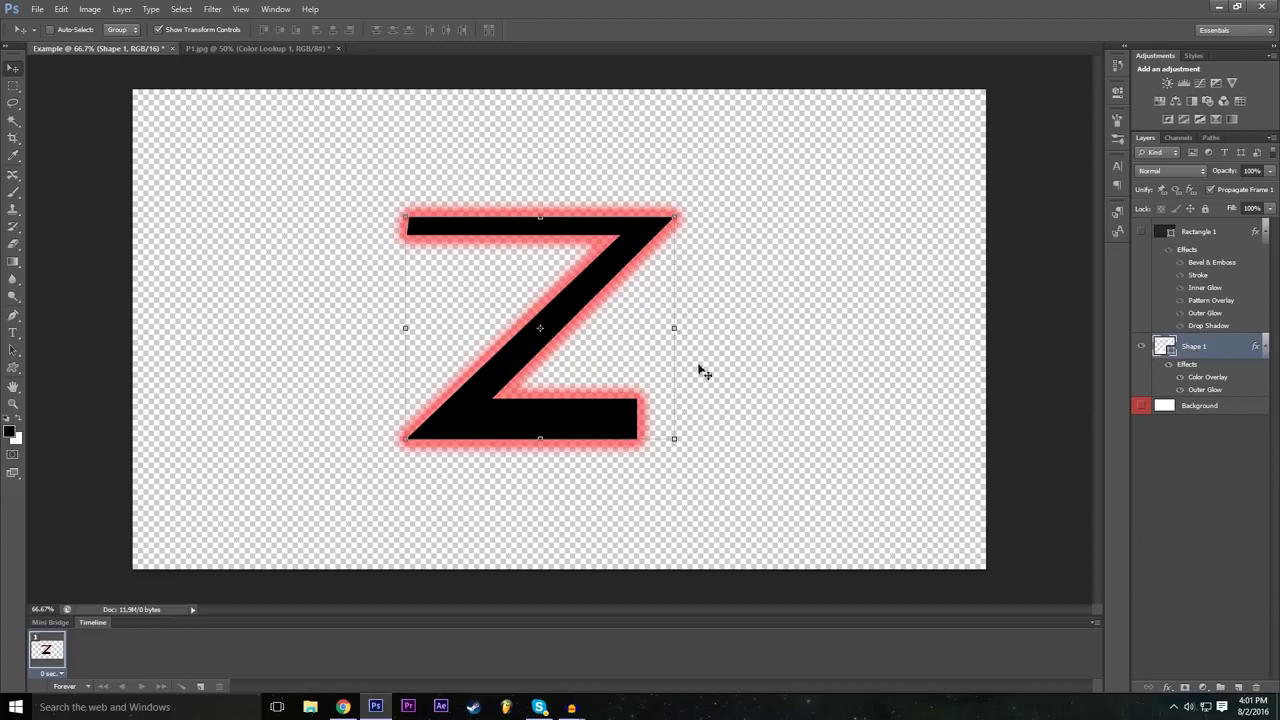
click(215, 48)
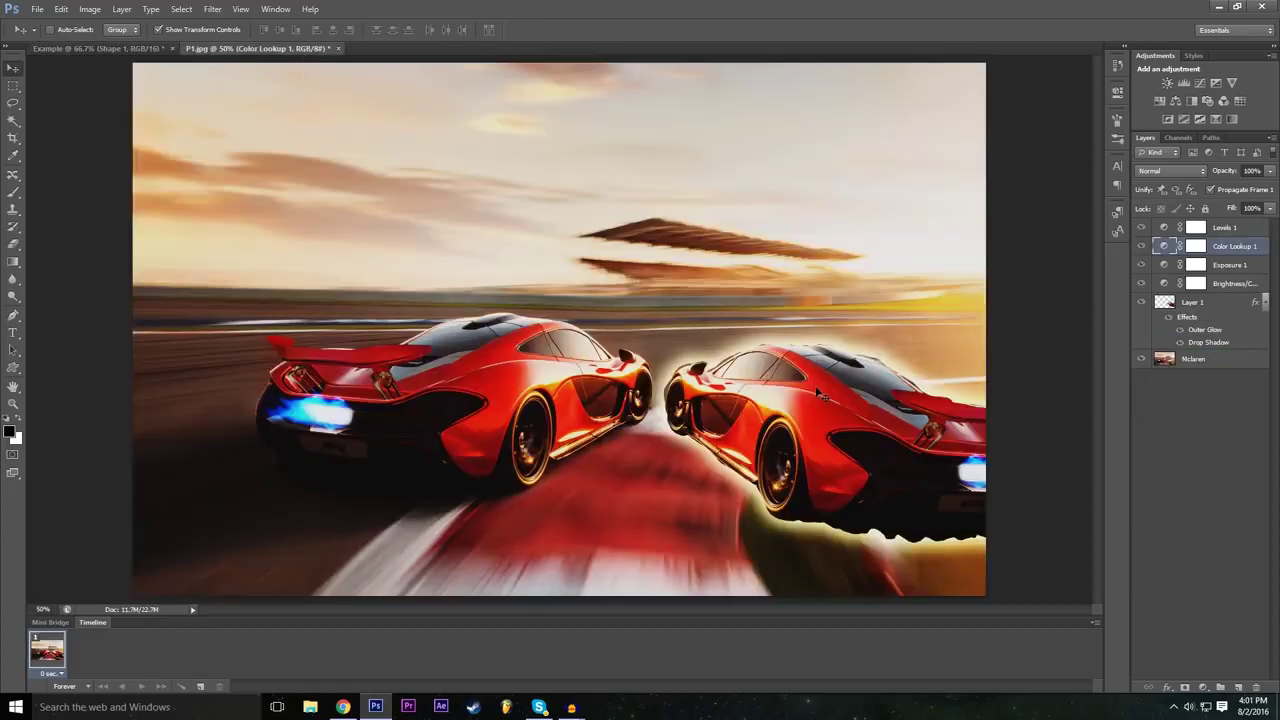